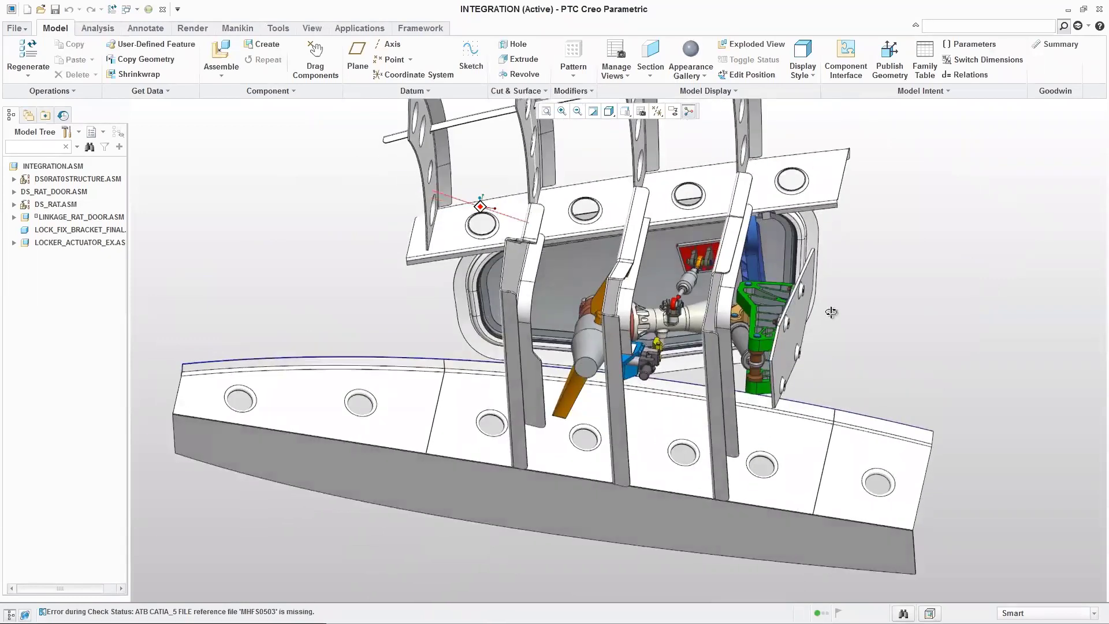
Step: Hide the DS0RAT0STRUCTURE.ASM structure in the integration assembly
{"action": "left_click", "coordinate": [85, 179]}
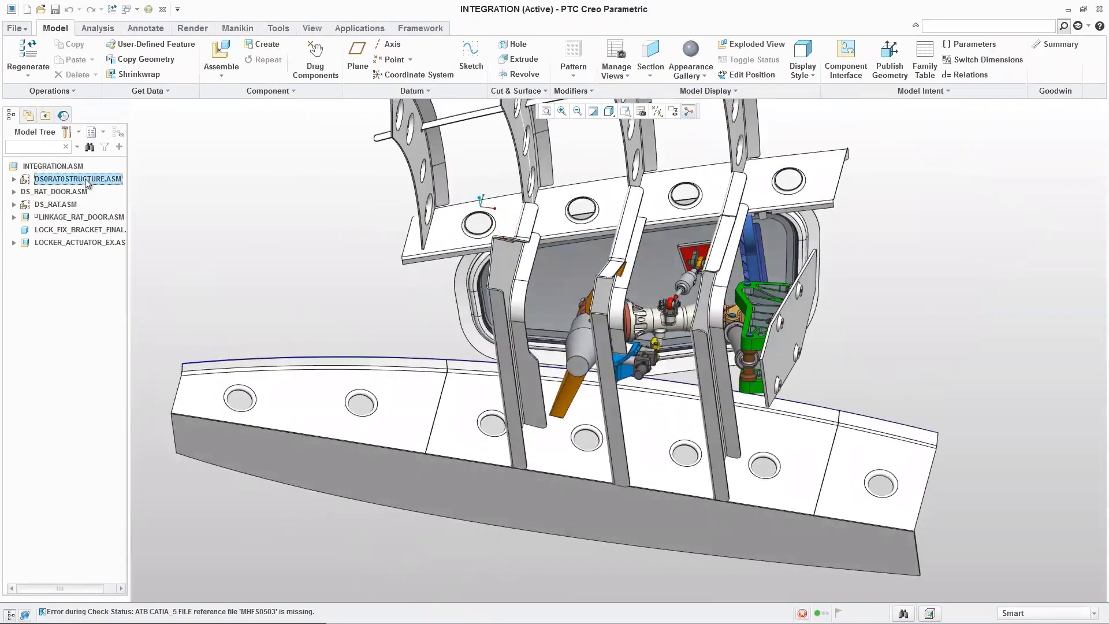
{"action": "right_click", "coordinate": [85, 179]}
{"action": "left_click", "coordinate": [120, 323]}
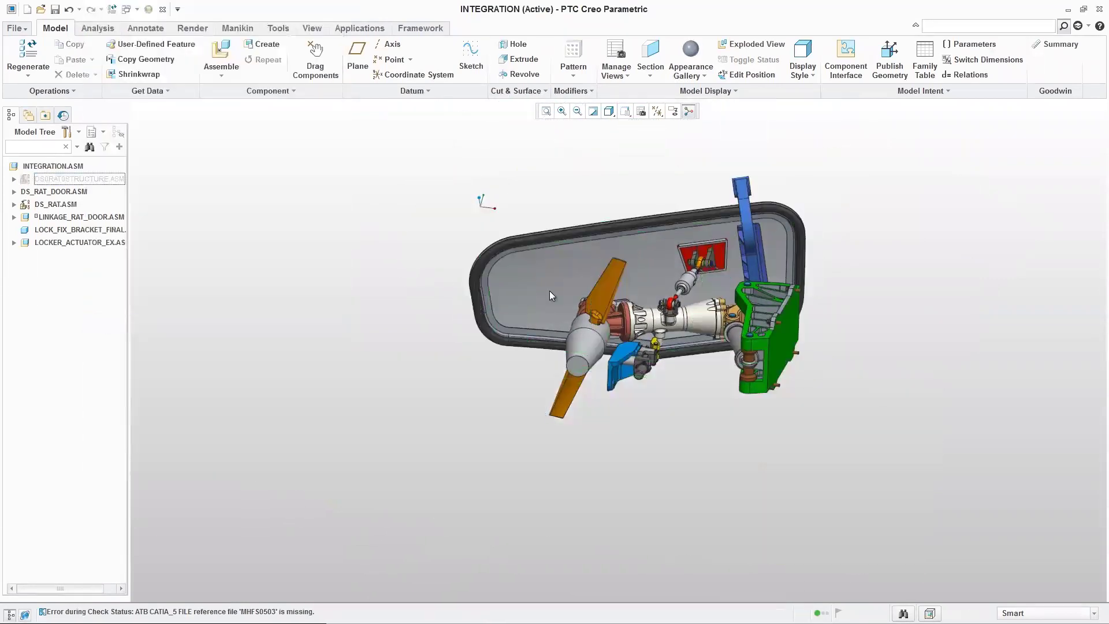
Step: Open the LINKAGE_RAT_DOOR.ASM subassembly in its own window, starting from the linkage between the door and the turbine
{"action": "scroll", "coordinate": [685, 355], "scroll_direction": "down", "scroll_amount": 6}
{"action": "middle_click_drag", "start_coordinate": [660, 403], "coordinate": [673, 426]}
{"action": "scroll", "coordinate": [670, 439], "scroll_direction": "up", "scroll_amount": 8}
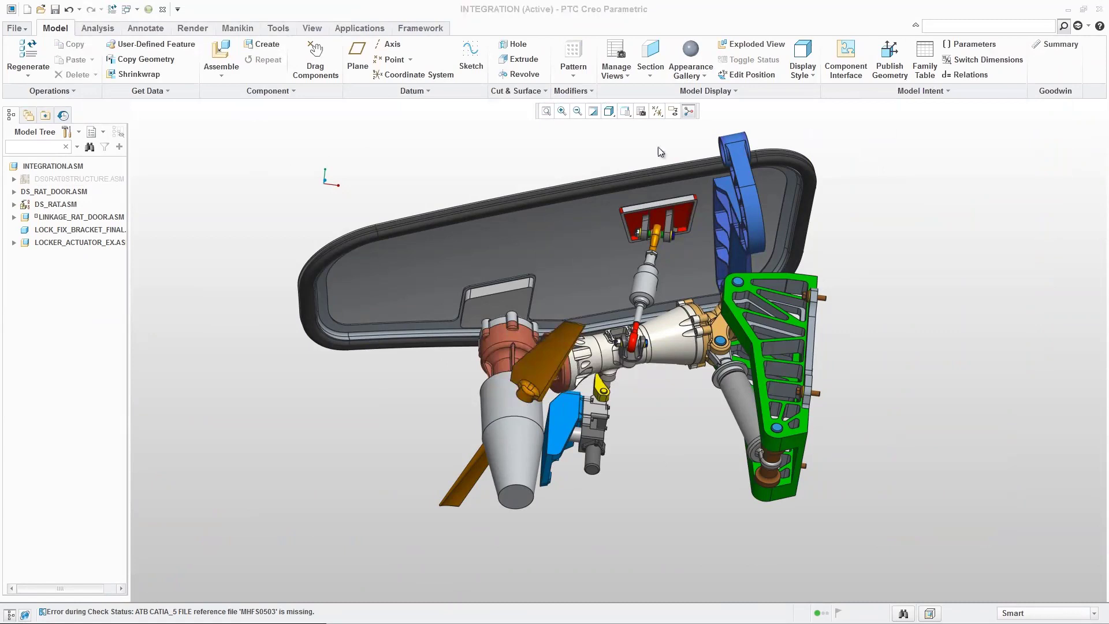
{"action": "left_click", "coordinate": [650, 286]}
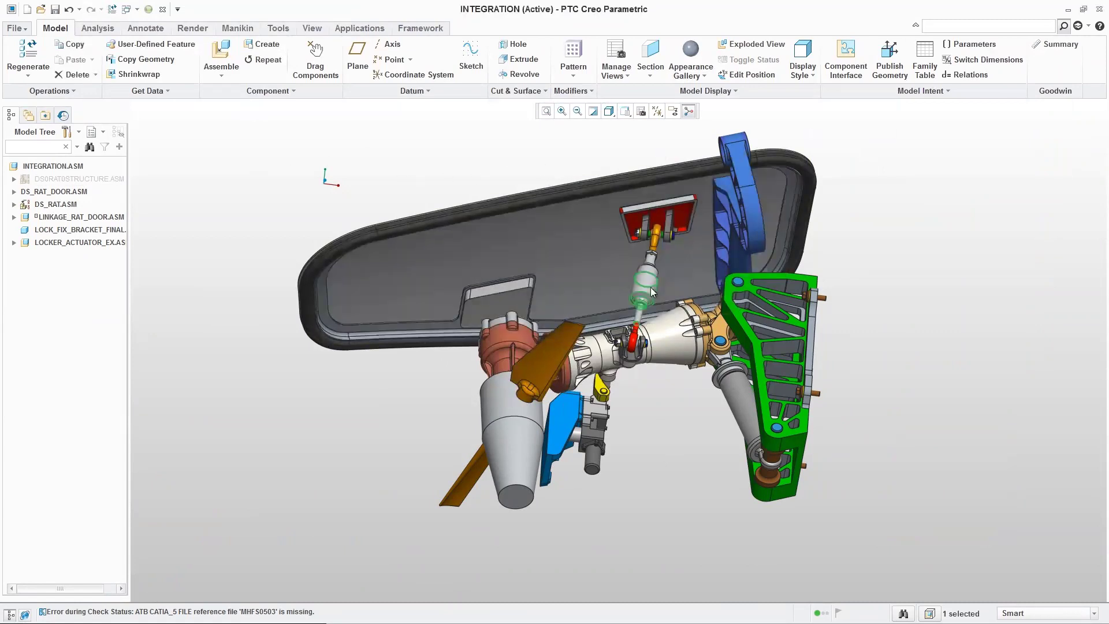
{"action": "right_click", "coordinate": [650, 287]}
{"action": "left_click", "coordinate": [737, 50]}
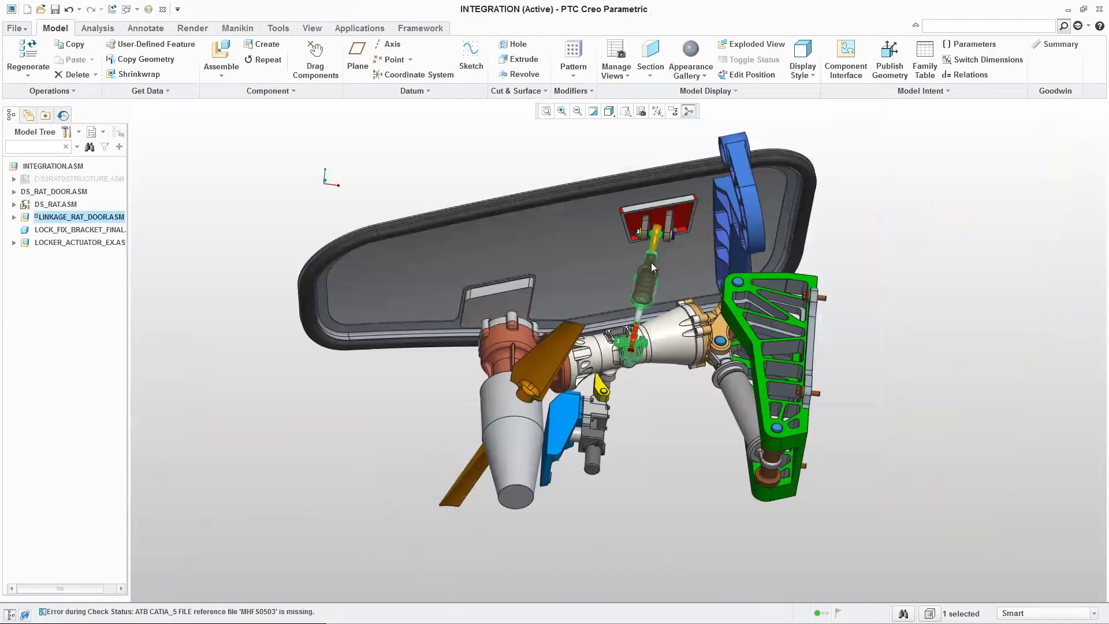
{"action": "right_click", "coordinate": [651, 262]}
{"action": "left_click", "coordinate": [687, 138]}
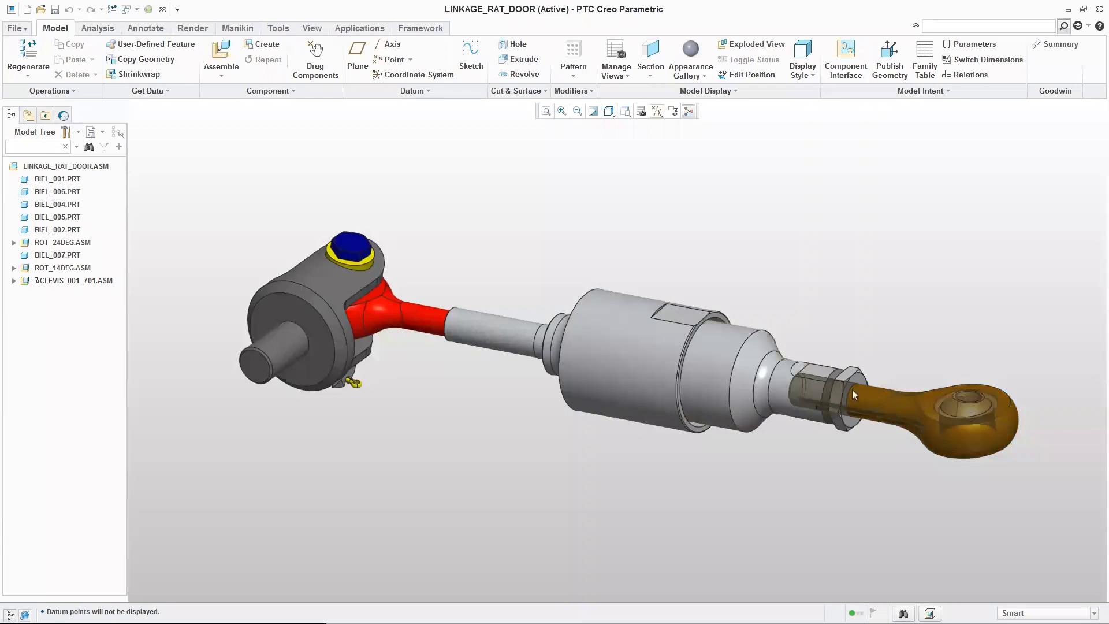
Step: Edit the definition of the BIEL_006 outer sleeve and review its Distance constraint and both Coincident placement constraints
{"action": "left_click", "coordinate": [625, 317]}
{"action": "right_click", "coordinate": [625, 316]}
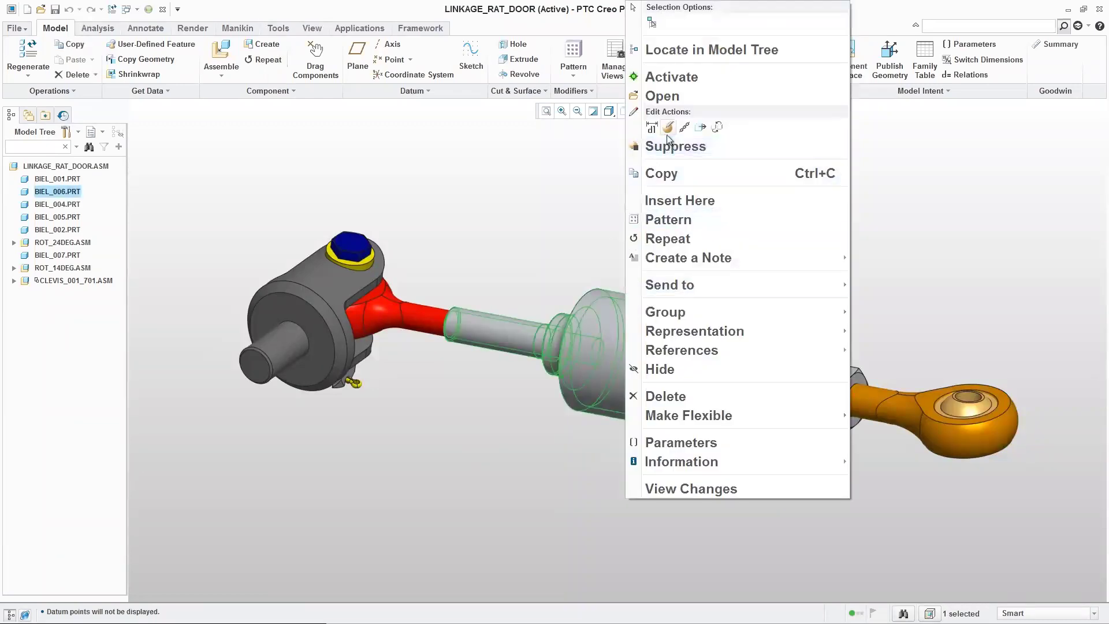
{"action": "left_click", "coordinate": [668, 128]}
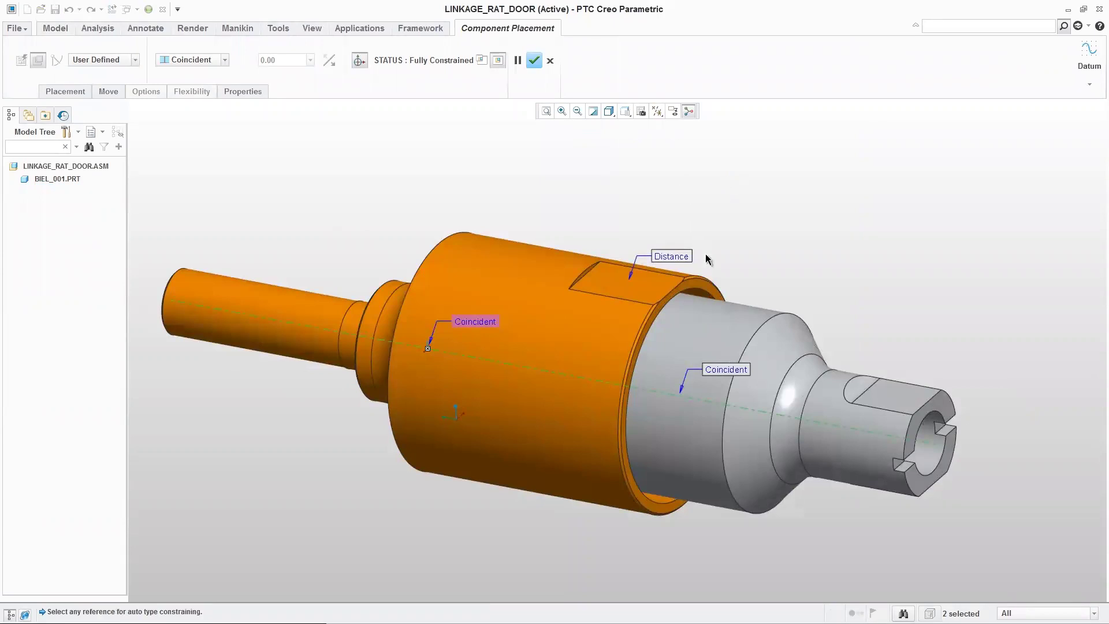
{"action": "left_click", "coordinate": [671, 256]}
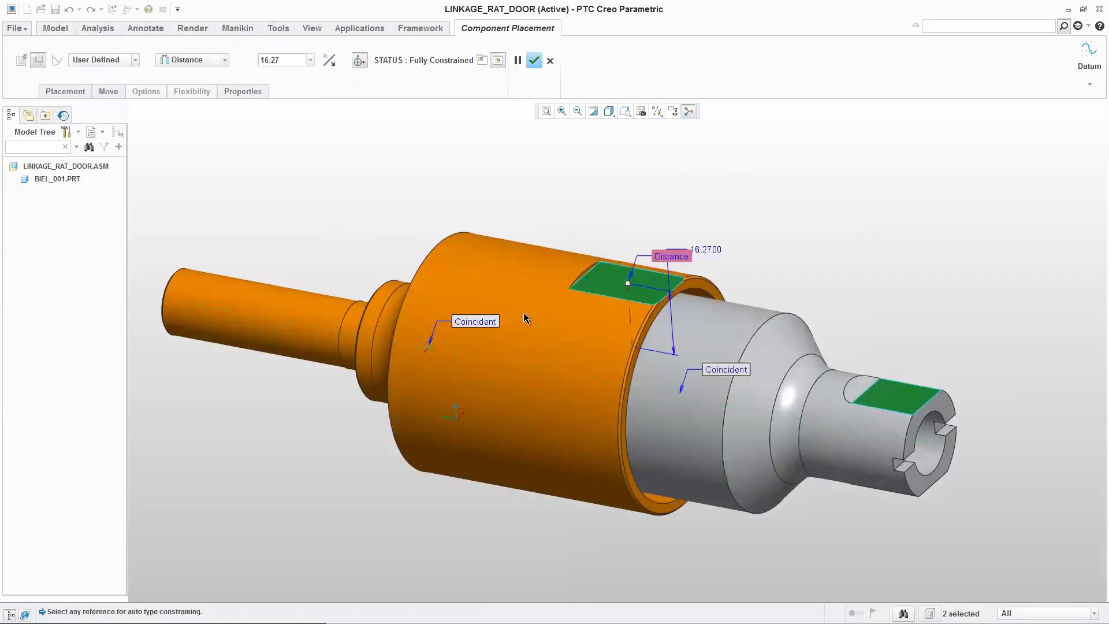
{"action": "left_click", "coordinate": [475, 321]}
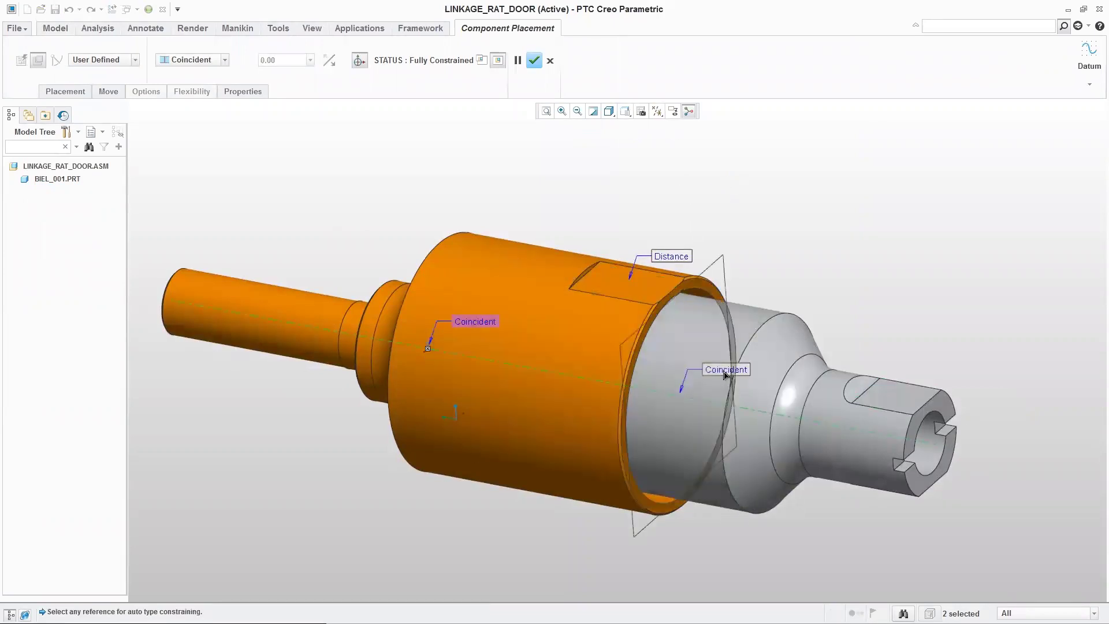
{"action": "left_click", "coordinate": [725, 371]}
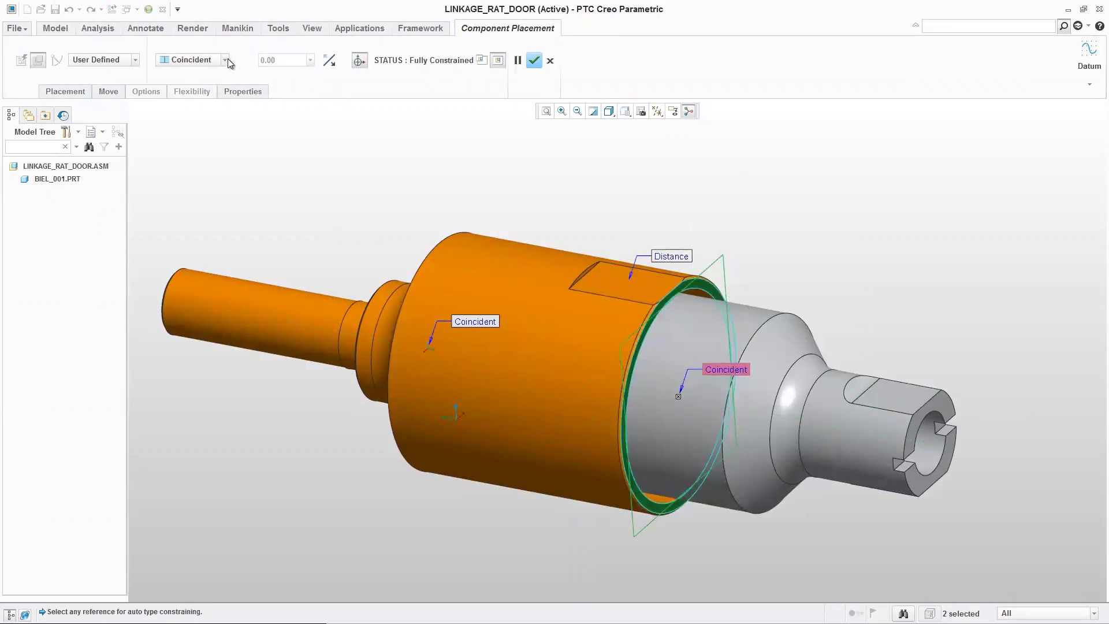
Step: Change the sleeve's end-face Coincident constraint to Distance and slide the sleeve along its axis to an offset of about 15.2
{"action": "left_click", "coordinate": [225, 60]}
{"action": "left_click", "coordinate": [185, 71]}
{"action": "left_click_drag", "start_coordinate": [678, 399], "coordinate": [338, 361]}
{"action": "left_click_drag", "start_coordinate": [769, 431], "coordinate": [629, 410]}
Step: Delete the sleeve's end-face Distance constraint and convert the remaining placement to a Slider connection, sliding the sleeve along its axis
{"action": "right_click", "coordinate": [664, 359]}
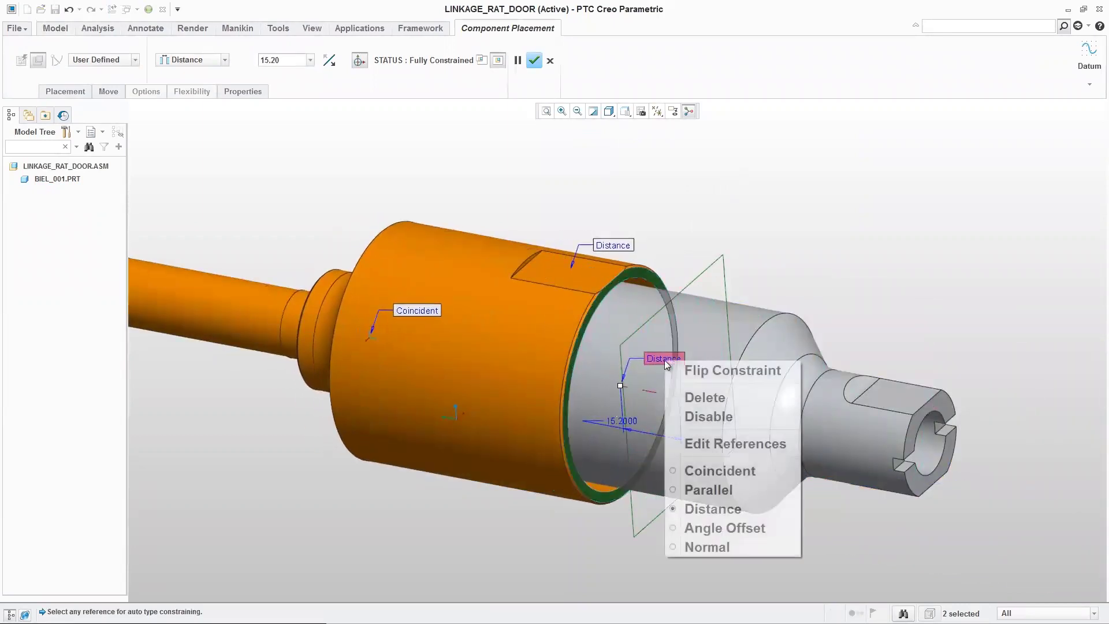
{"action": "left_click", "coordinate": [693, 398]}
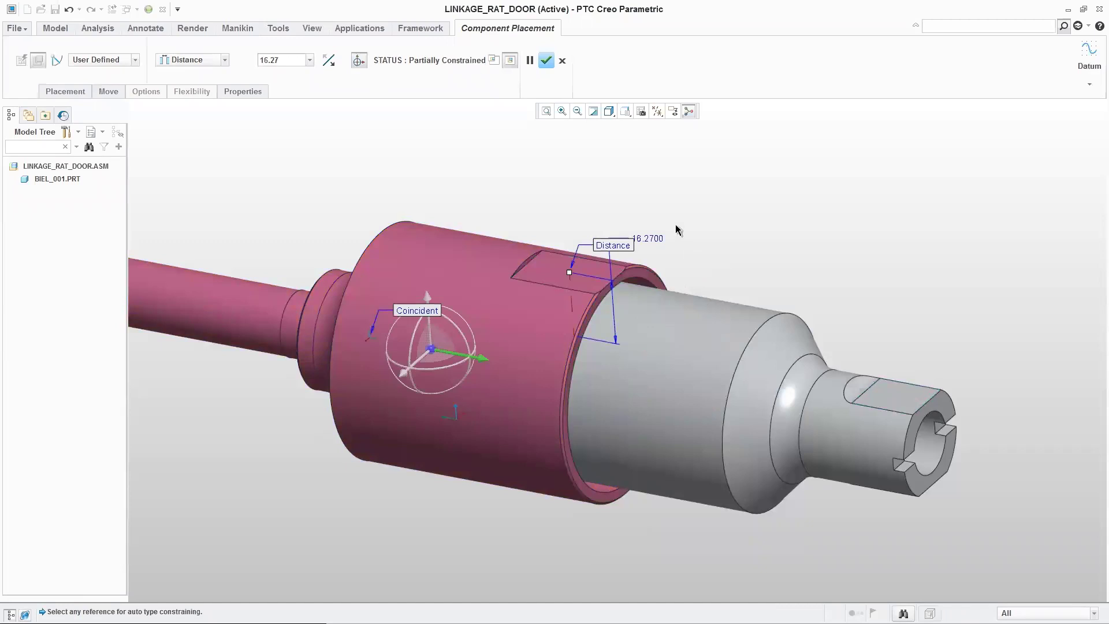
{"action": "left_click", "coordinate": [133, 60]}
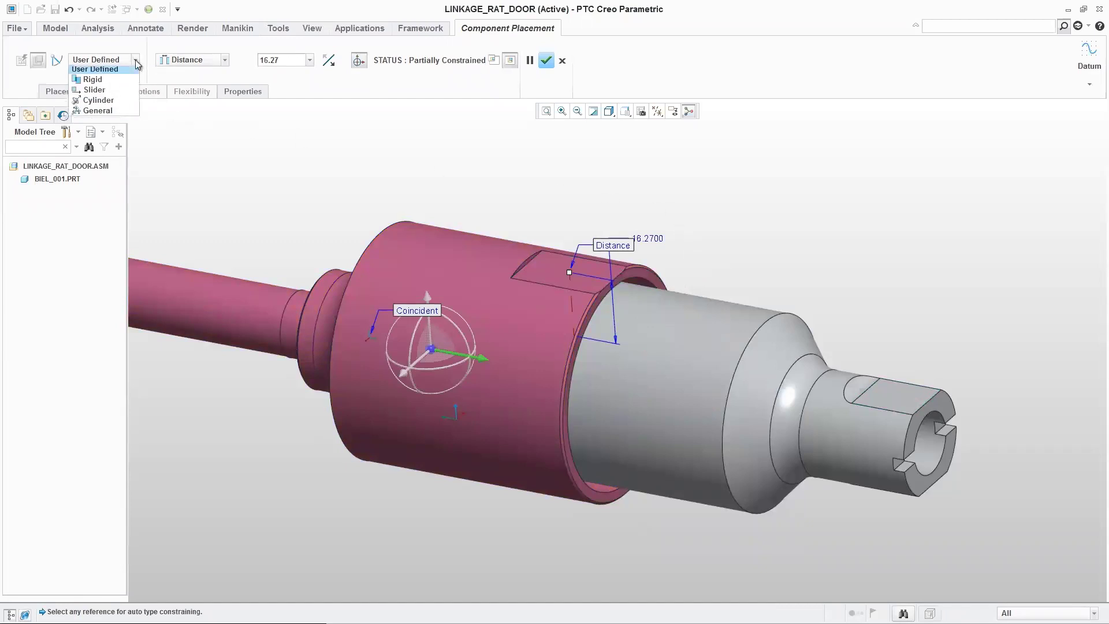
{"action": "left_click", "coordinate": [94, 93]}
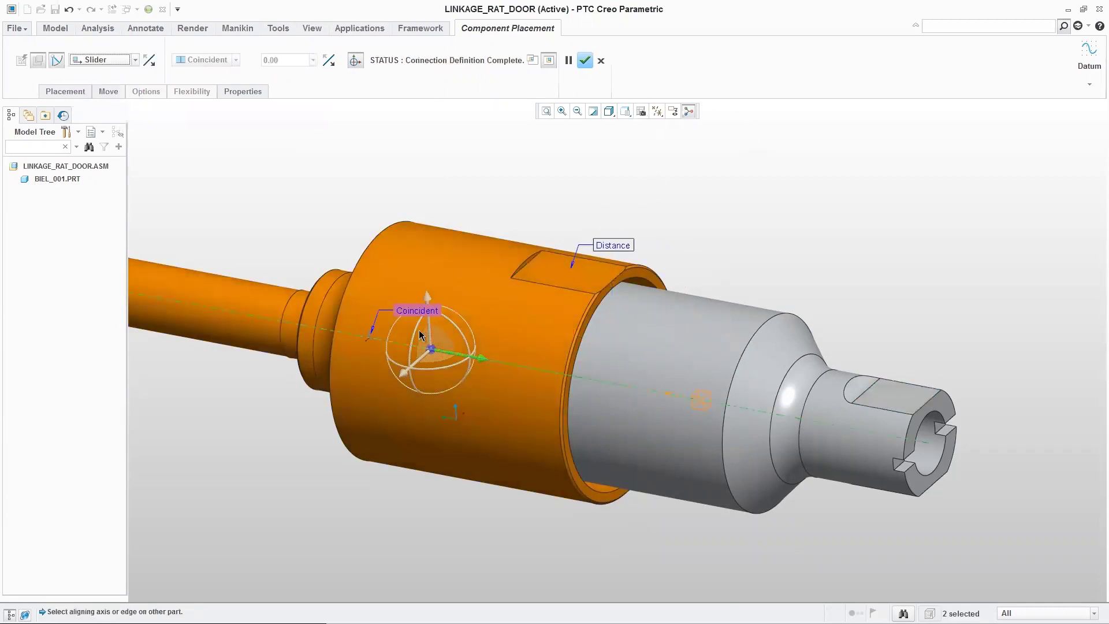
{"action": "left_click_drag", "start_coordinate": [483, 362], "coordinate": [518, 367]}
Step: Display datum planes and define the slider's translation axis from the sleeve's end face to the datum plane of BIEL_001
{"action": "left_click", "coordinate": [657, 111]}
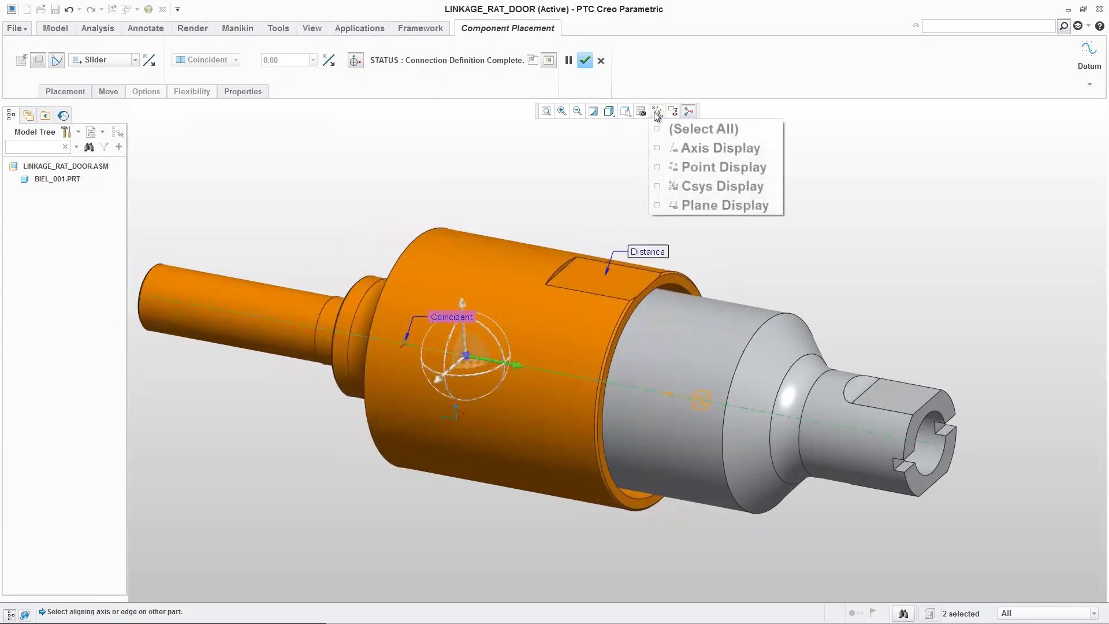
{"action": "left_click", "coordinate": [656, 205]}
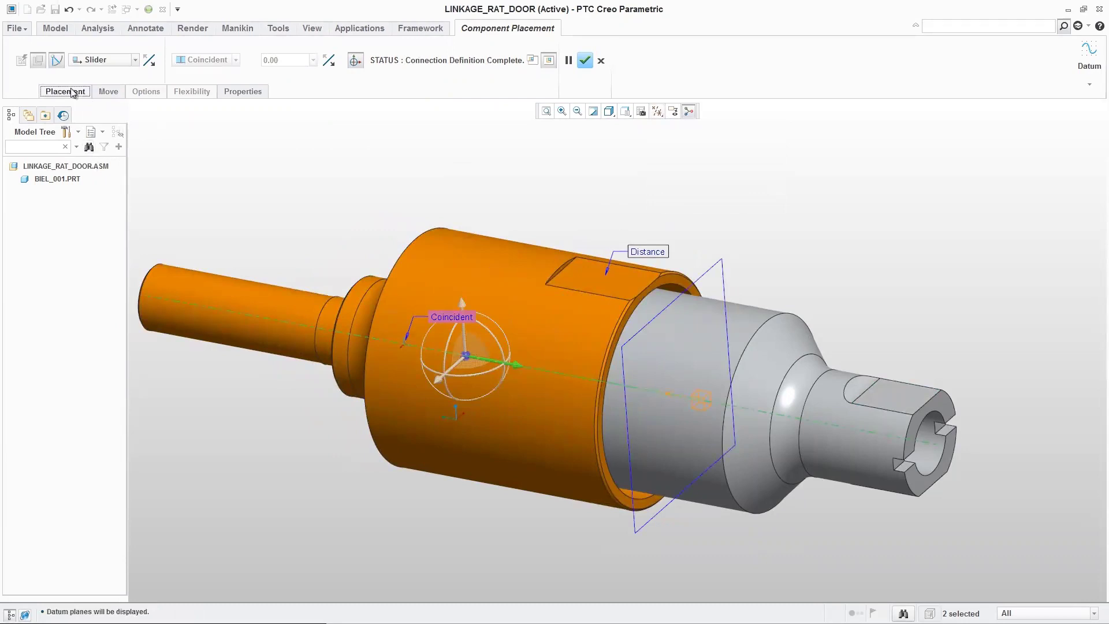
{"action": "left_click", "coordinate": [72, 92]}
{"action": "left_click", "coordinate": [98, 181]}
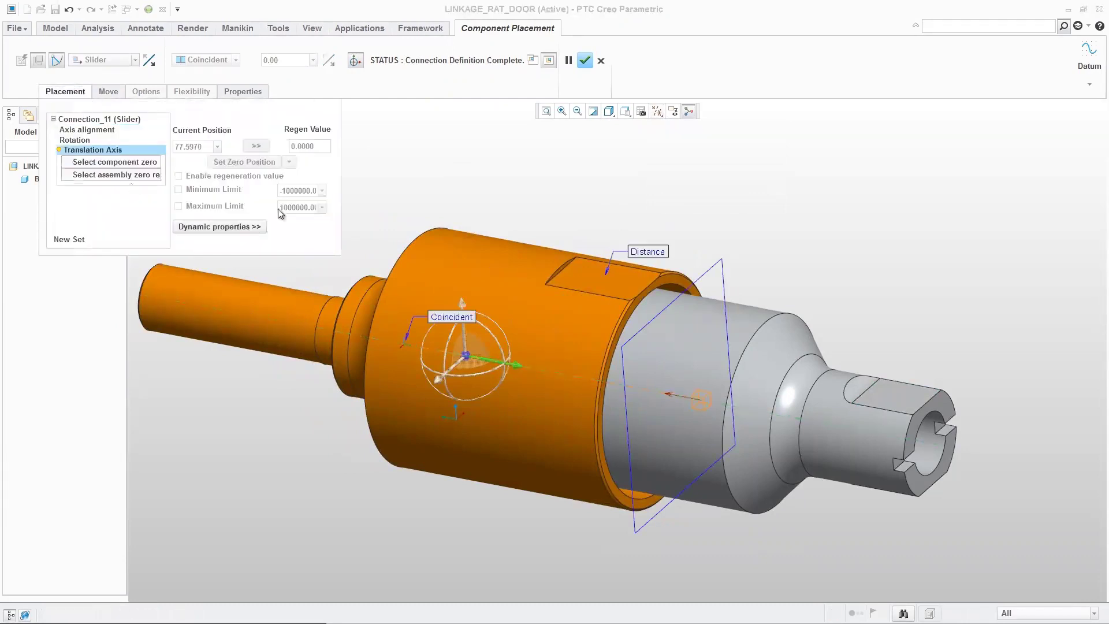
{"action": "left_click", "coordinate": [676, 279]}
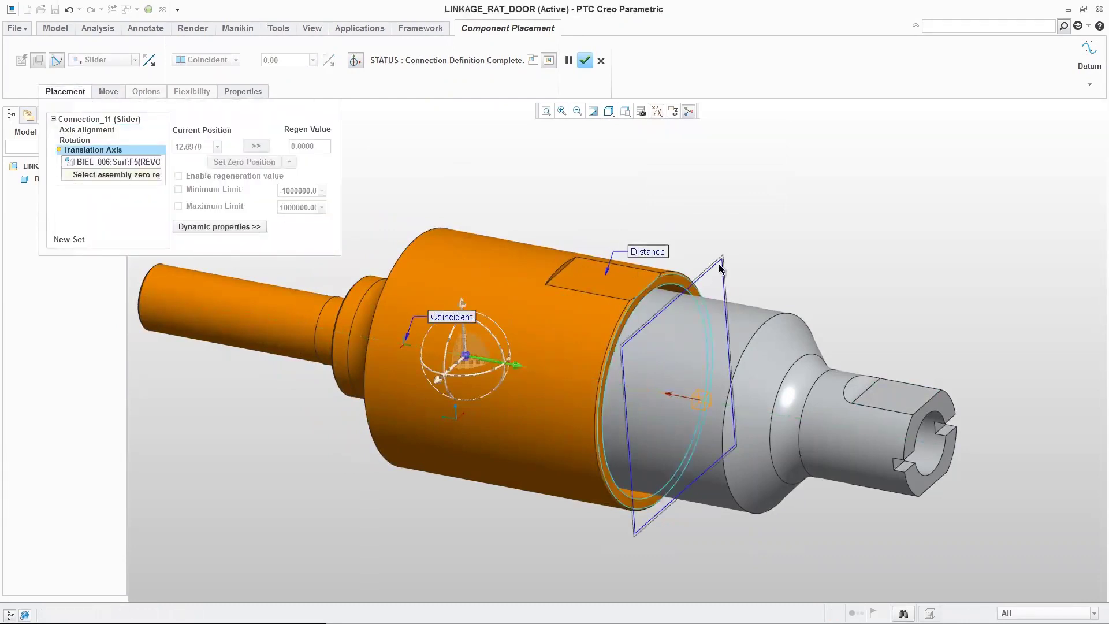
{"action": "left_click", "coordinate": [721, 269]}
Step: Turn off the datum plane display and accept the sleeve's redefined slider placement
{"action": "left_click", "coordinate": [658, 112]}
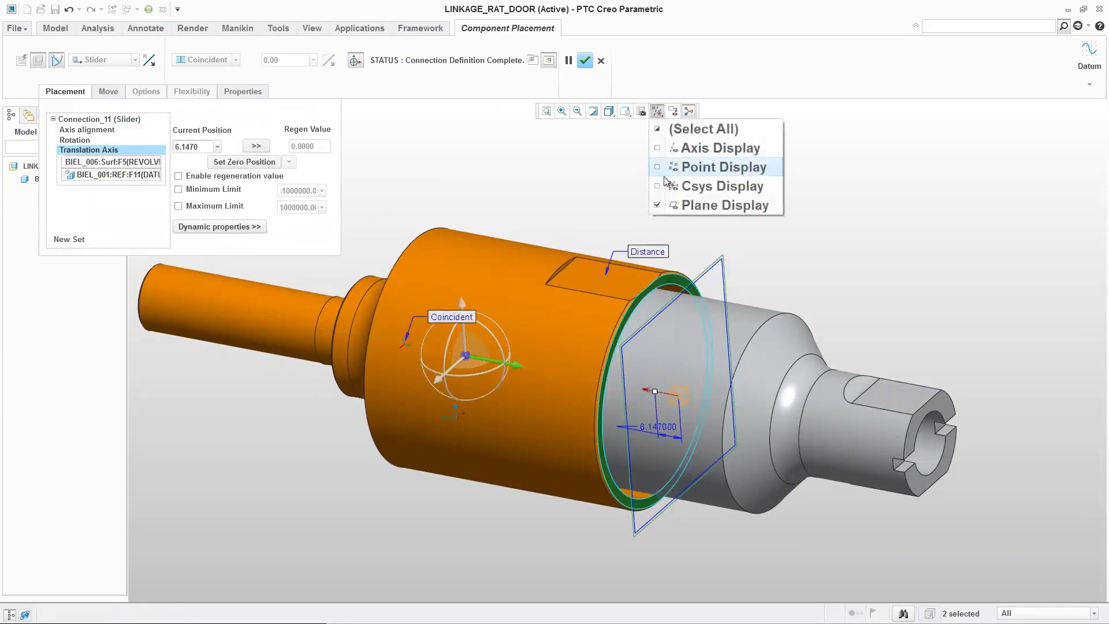
{"action": "left_click", "coordinate": [717, 205]}
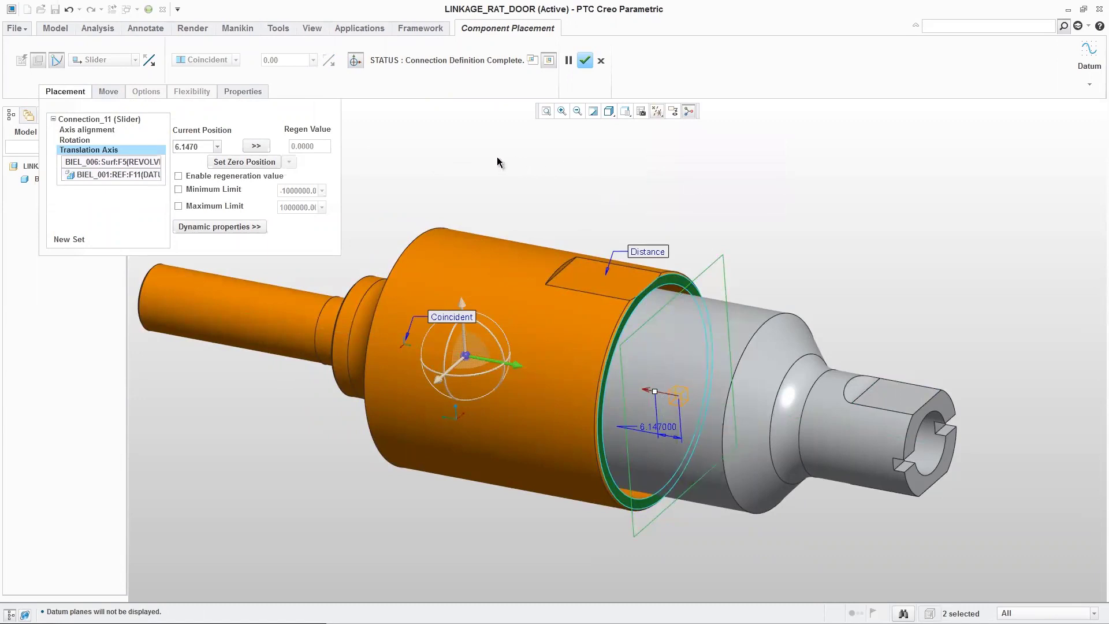
{"action": "left_click", "coordinate": [585, 61]}
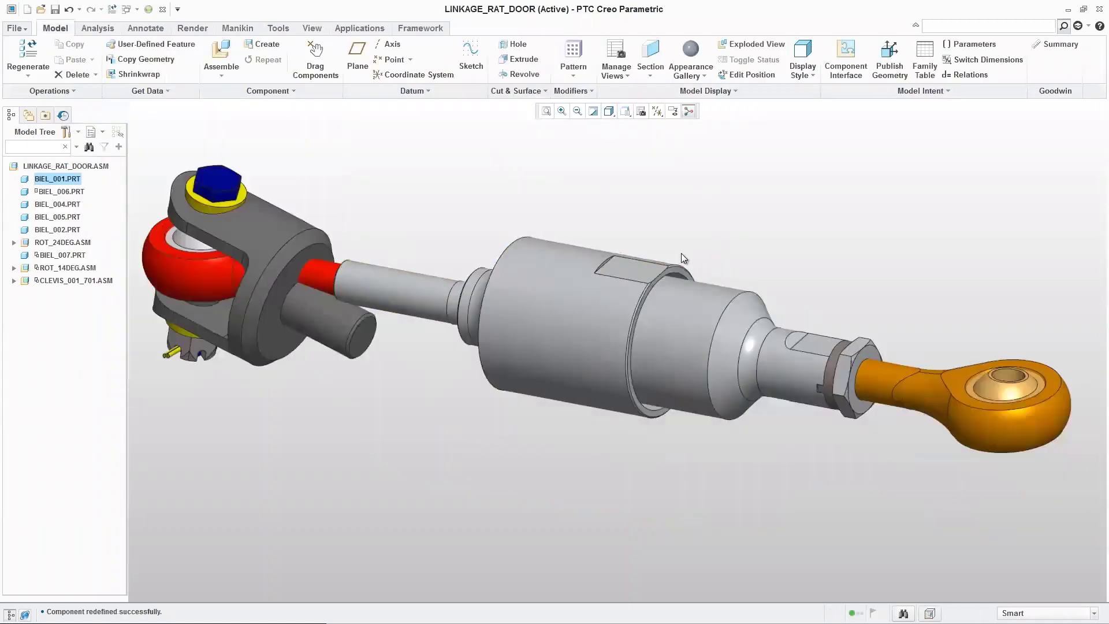
Step: Test the sleeve's sliding motion with Drag Components, cancel the move and end the dragging
{"action": "left_click", "coordinate": [315, 54]}
{"action": "left_click", "coordinate": [511, 270]}
{"action": "left_click", "coordinate": [511, 269]}
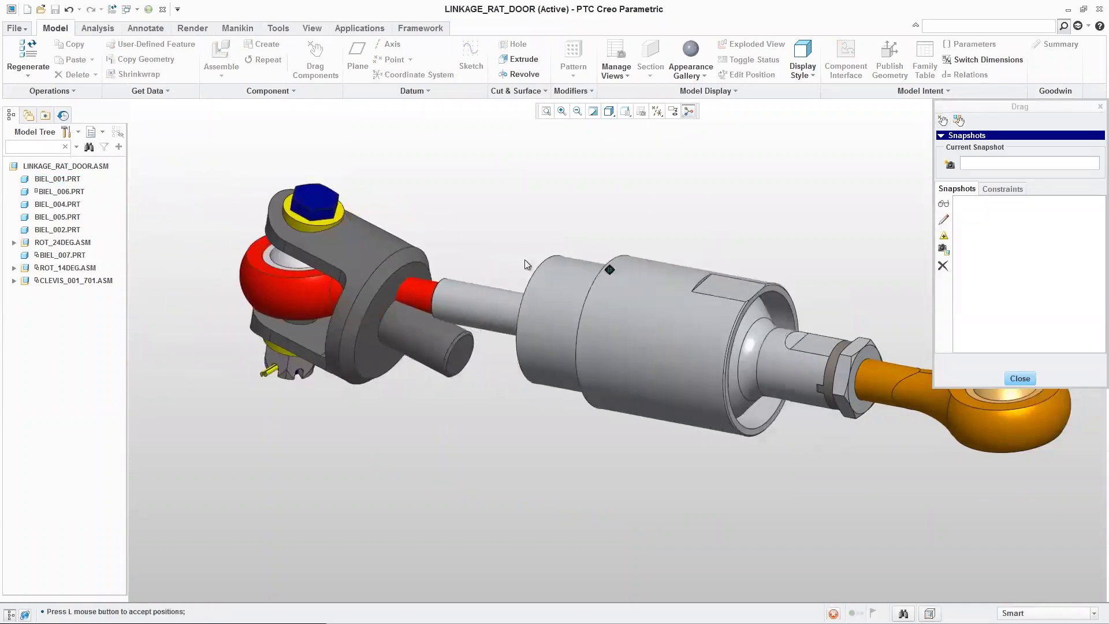
{"action": "middle_click", "coordinate": [494, 234]}
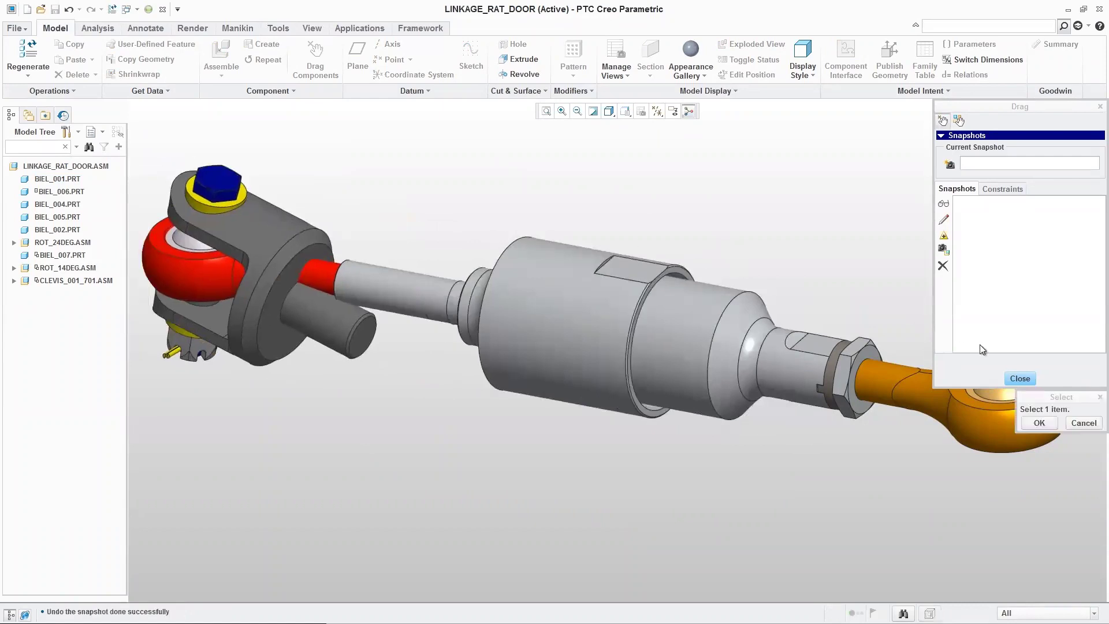
{"action": "left_click", "coordinate": [1020, 378]}
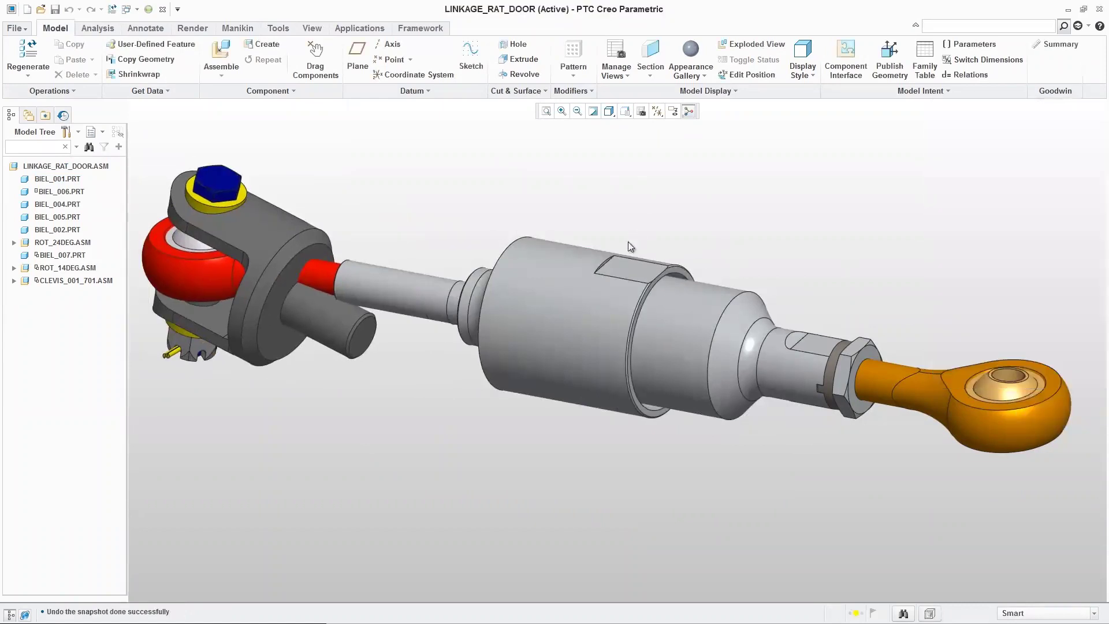
Step: Redefine the sleeve's slider placement, limiting its translation axis to a minimum of 0 and a maximum of 30
{"action": "left_click", "coordinate": [569, 261]}
{"action": "right_click", "coordinate": [568, 261]}
{"action": "left_click", "coordinate": [580, 124]}
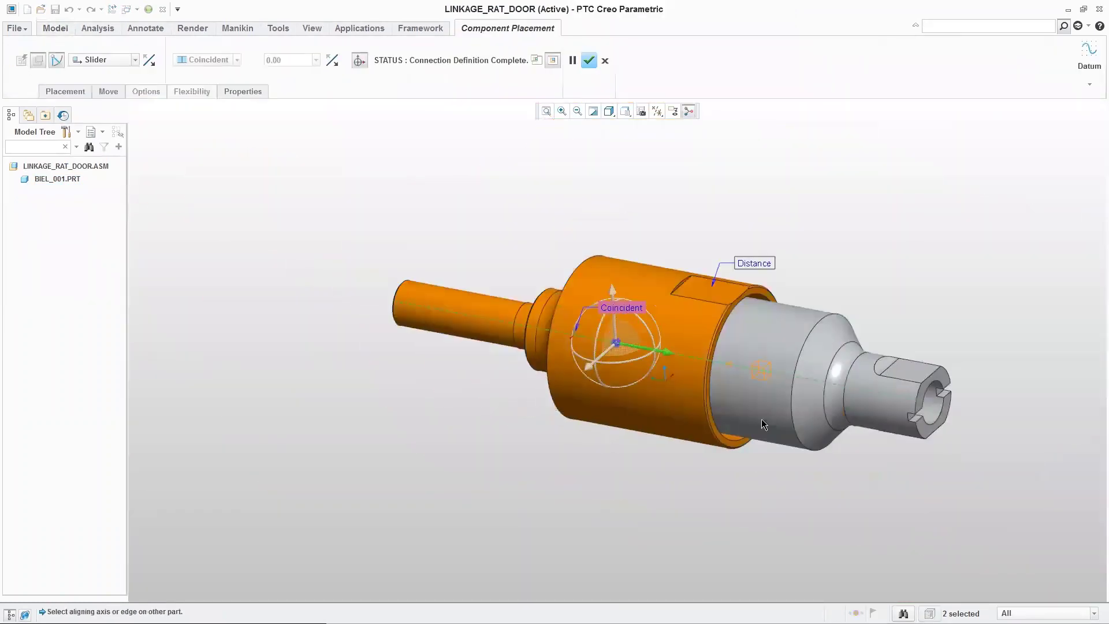
{"action": "scroll", "coordinate": [827, 265], "scroll_direction": "down", "scroll_amount": 1}
{"action": "left_click", "coordinate": [65, 91]}
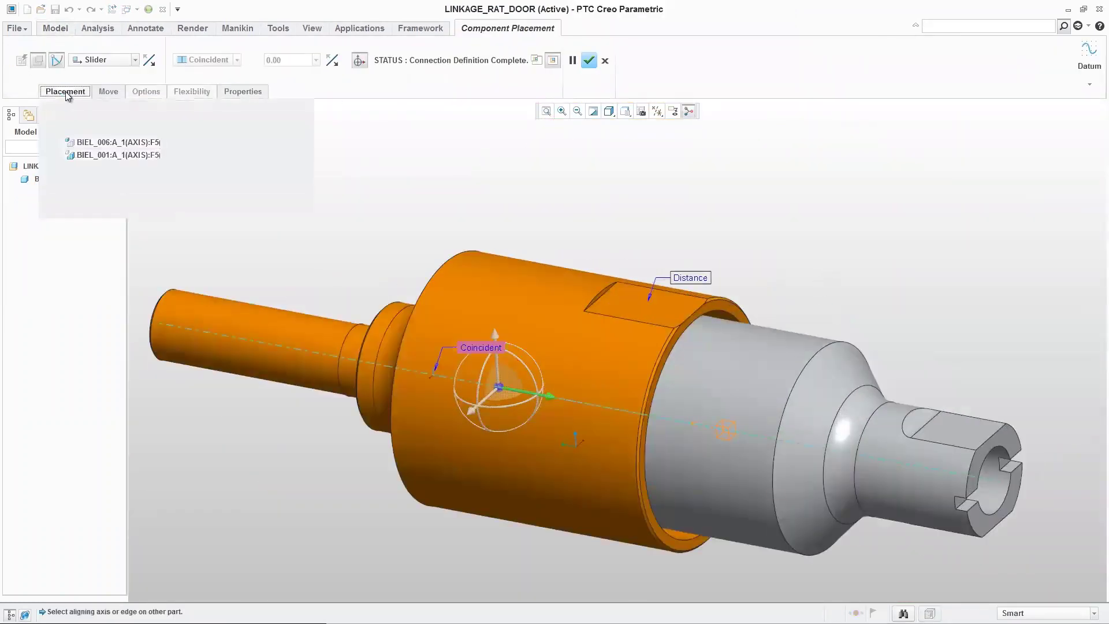
{"action": "left_click", "coordinate": [103, 180]}
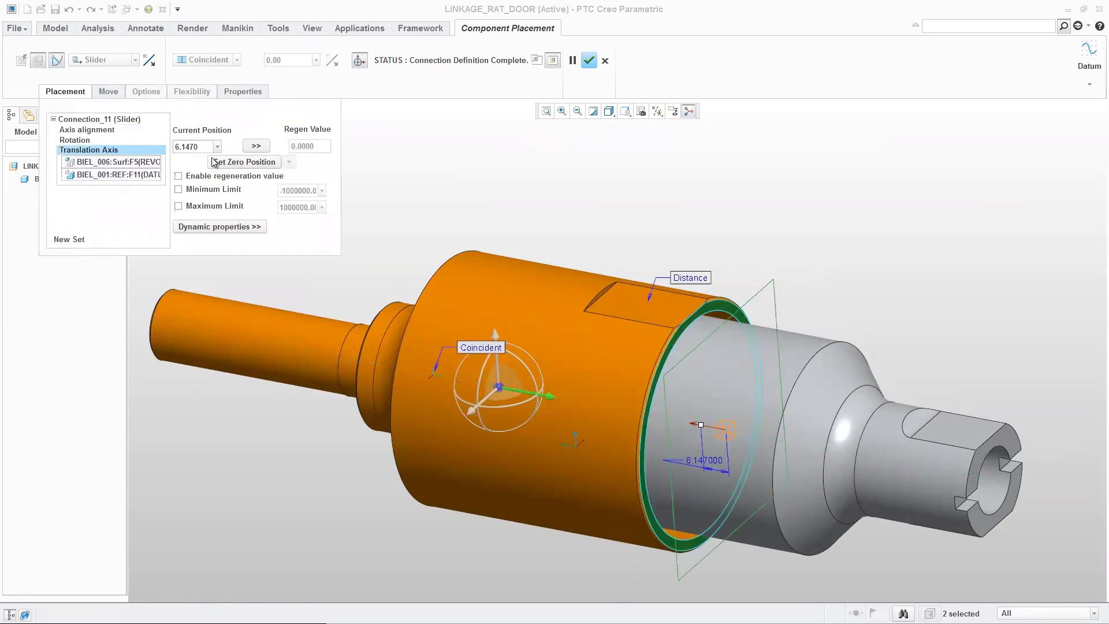
{"action": "left_click", "coordinate": [179, 190]}
{"action": "type", "text": "0"}
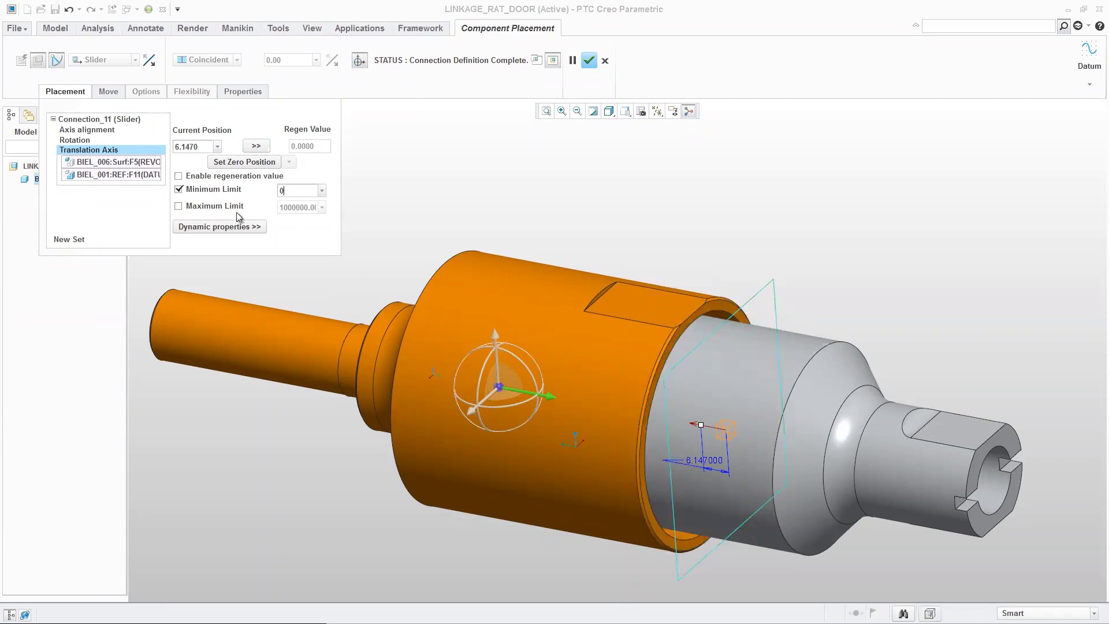
{"action": "left_click", "coordinate": [179, 207]}
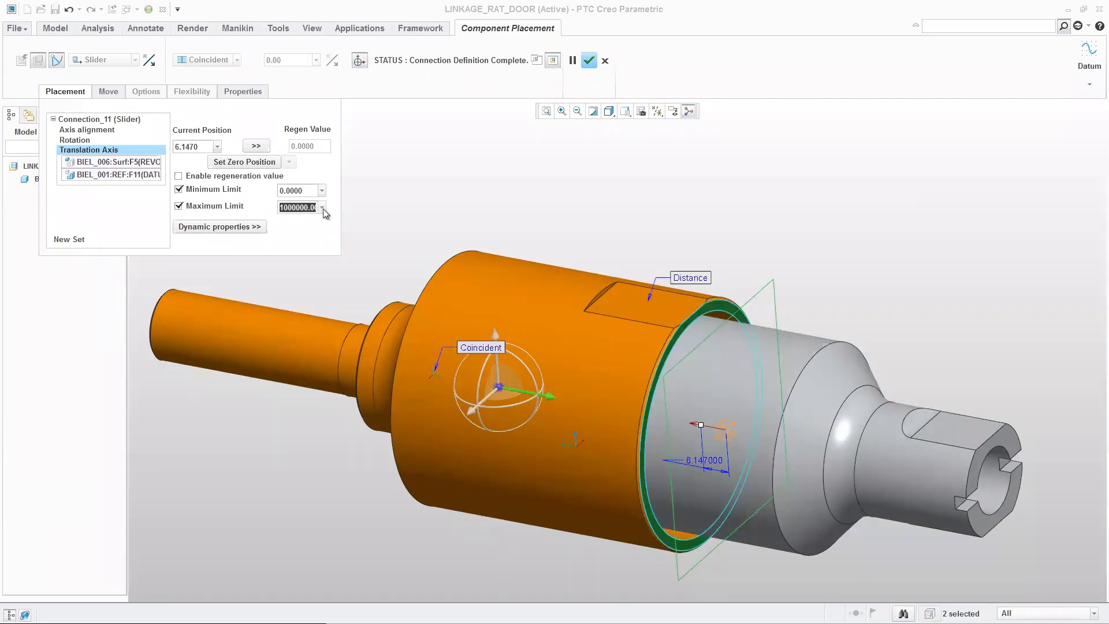
{"action": "type", "text": "30"}
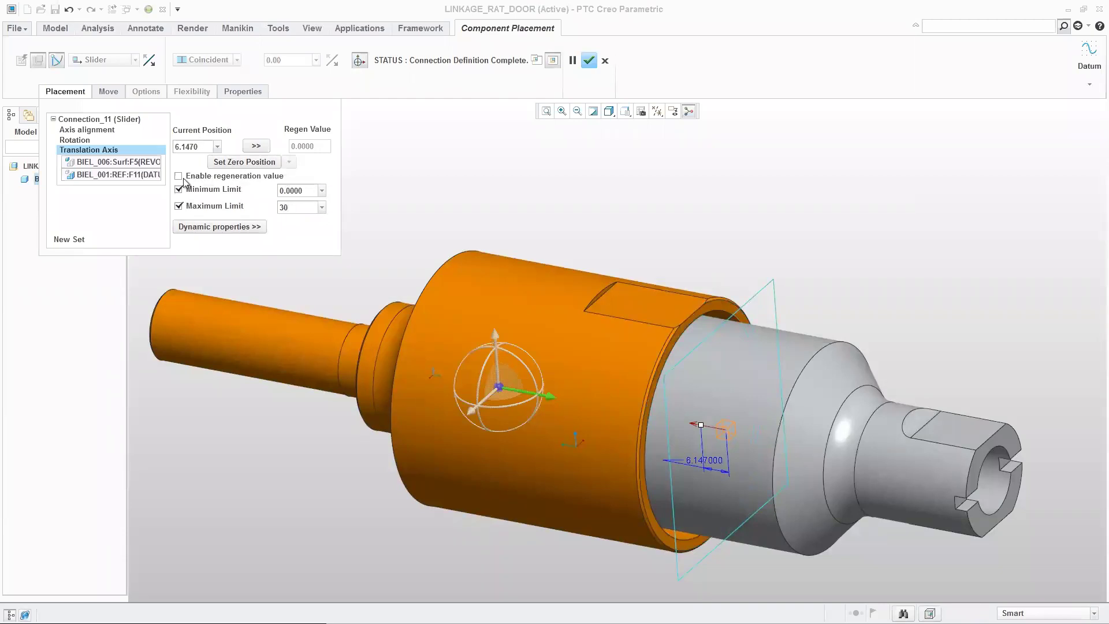
{"action": "left_click", "coordinate": [588, 60]}
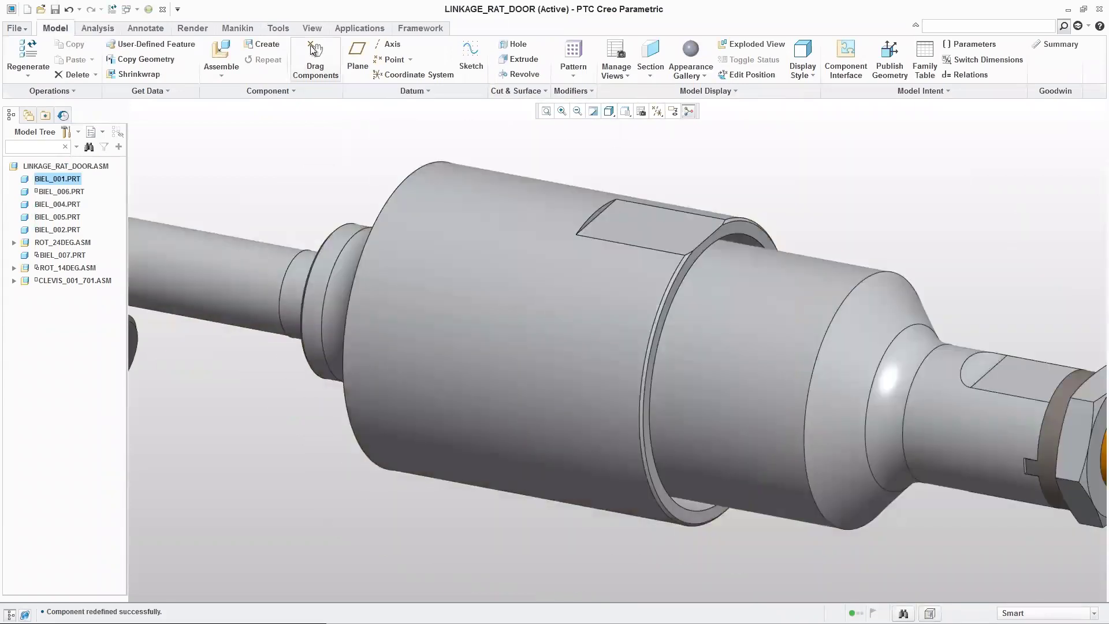
Step: Test the sleeve's limited travel with Drag Components, cancel the move and restore the default view orientation
{"action": "left_click", "coordinate": [315, 50]}
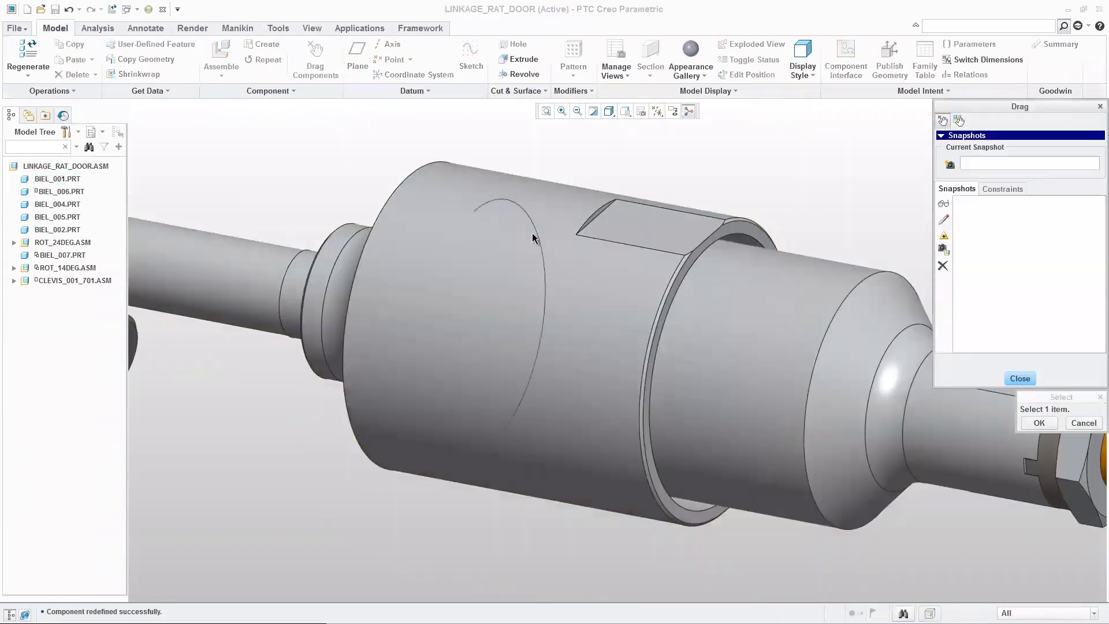
{"action": "left_click", "coordinate": [532, 233]}
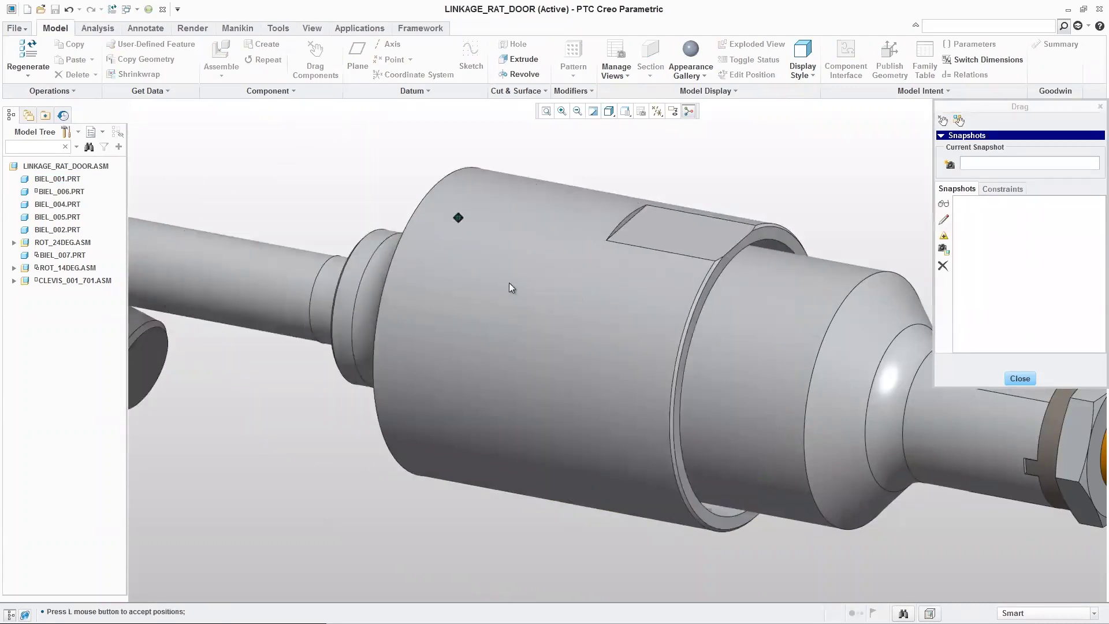
{"action": "middle_click", "coordinate": [491, 283]}
{"action": "key", "text": "ctrl+d"}
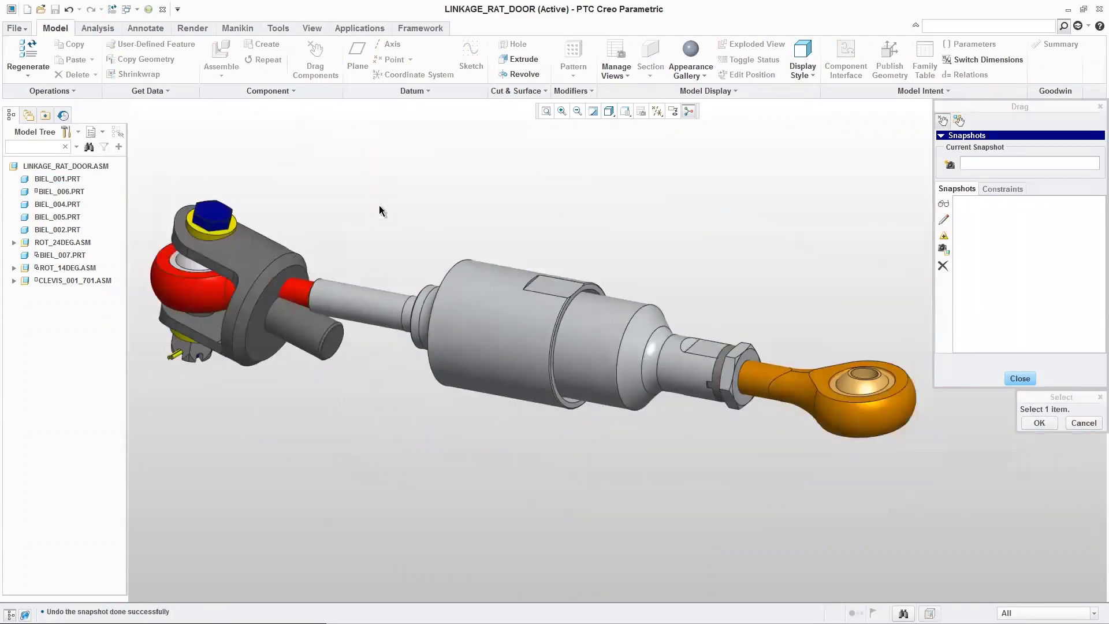
Step: End the dragging, redefine the placement of CLEVIS_001_701.ASM and delete its existing user-defined set of coincident constraints
{"action": "left_click", "coordinate": [1020, 378]}
{"action": "left_click", "coordinate": [63, 281]}
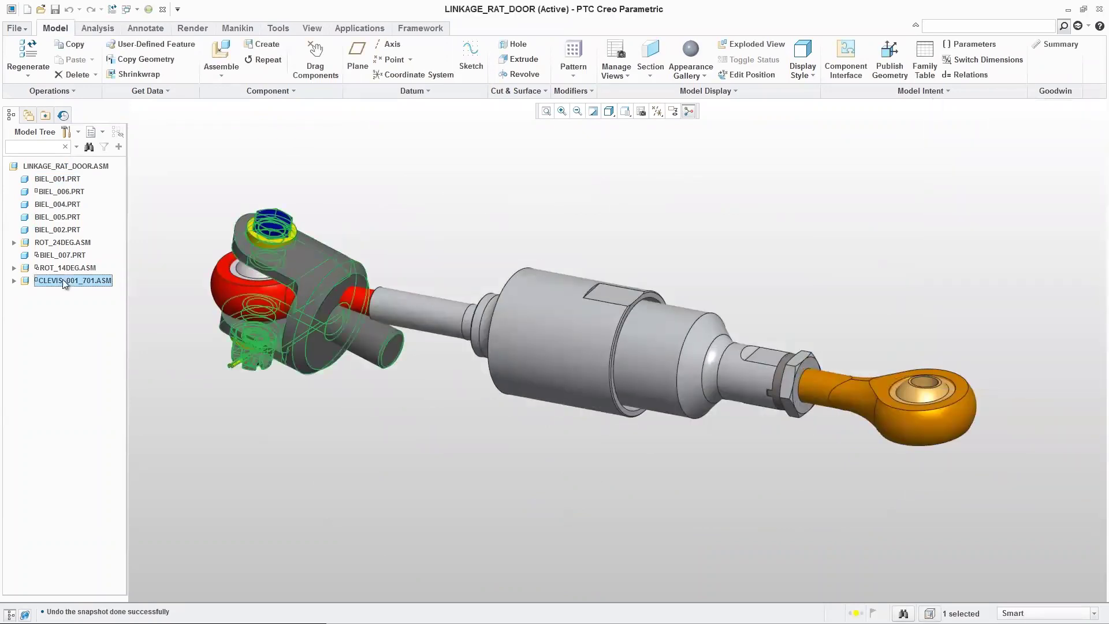
{"action": "right_click", "coordinate": [62, 280]}
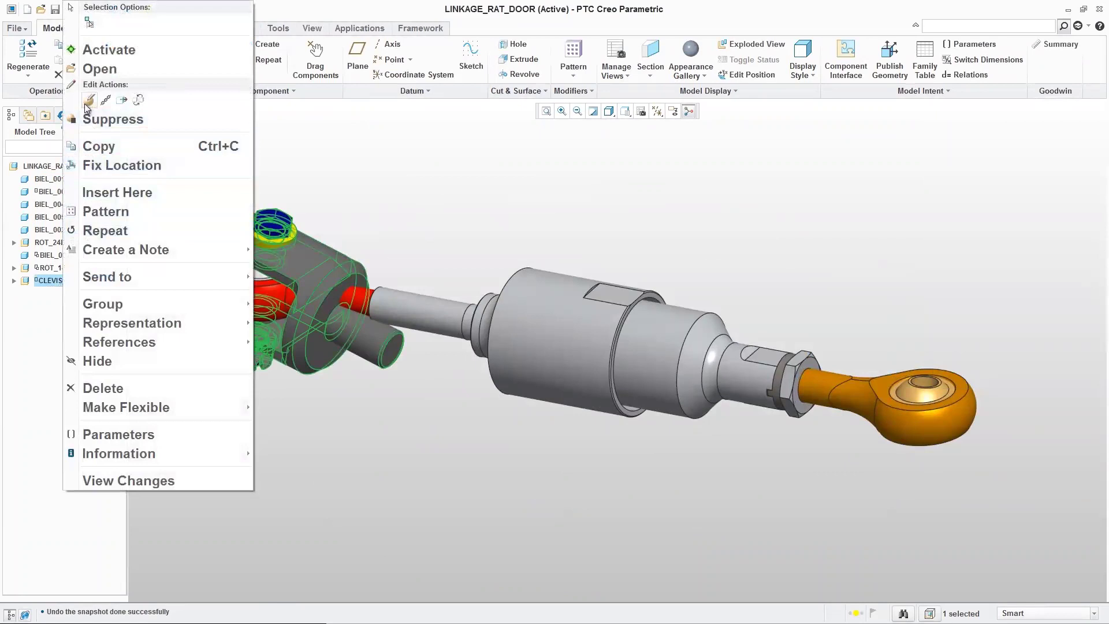
{"action": "left_click", "coordinate": [106, 99]}
{"action": "scroll", "coordinate": [315, 241], "scroll_direction": "up", "scroll_amount": 3}
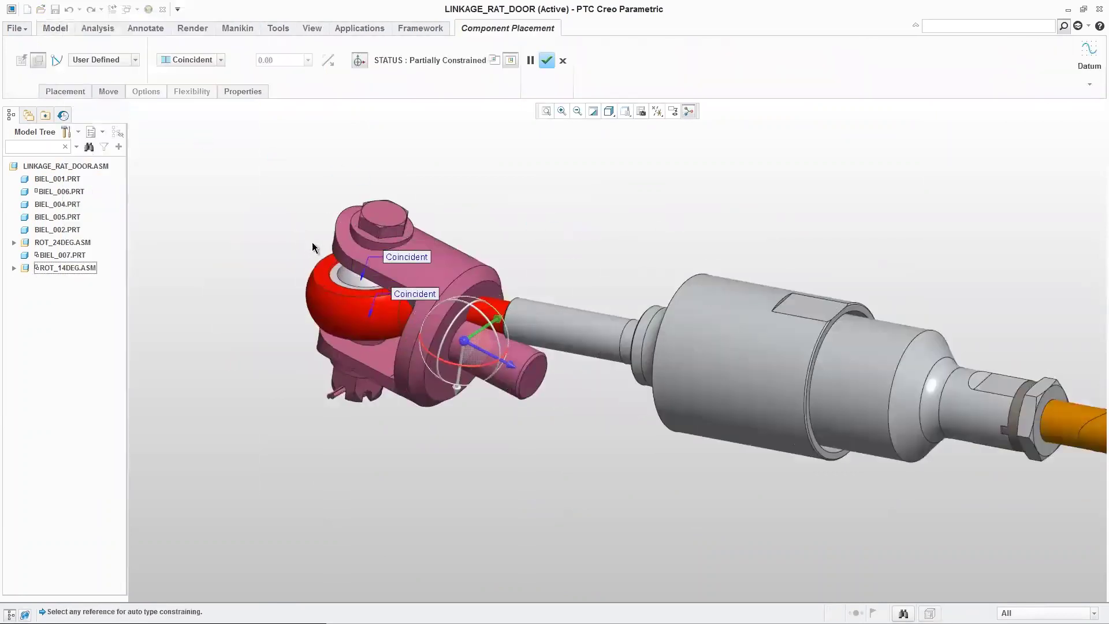
{"action": "left_click_drag", "start_coordinate": [483, 367], "coordinate": [475, 305]}
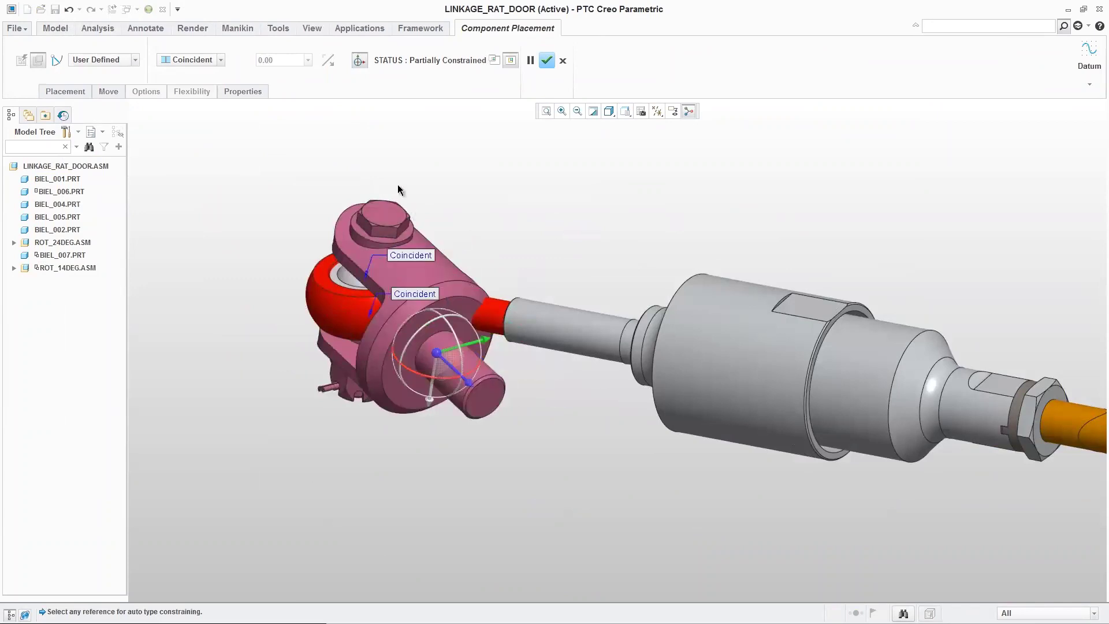
{"action": "left_click", "coordinate": [66, 91]}
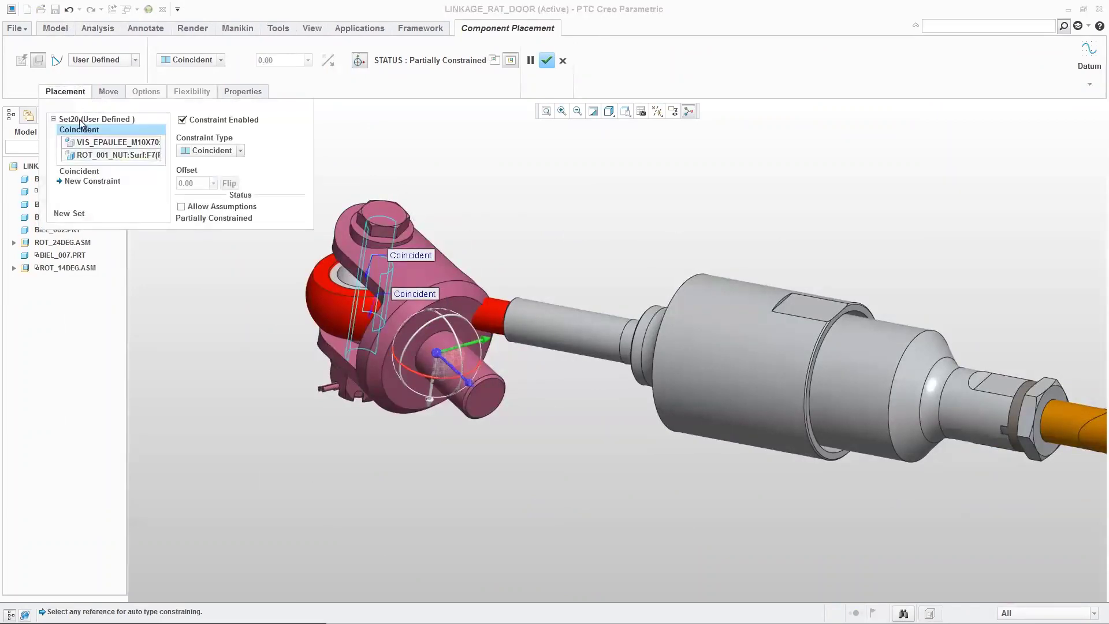
{"action": "right_click", "coordinate": [79, 120]}
{"action": "left_click", "coordinate": [99, 128]}
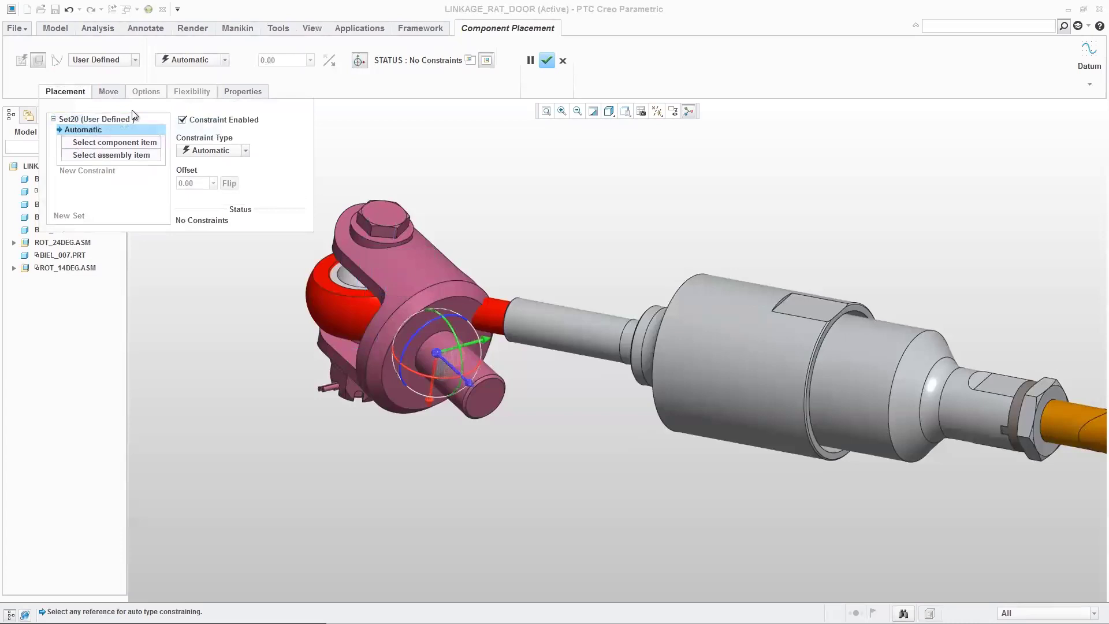
Step: Give the clevis a Pin connection, aligning its bolt shank's axis with the bore of the red rod end's ball
{"action": "left_click", "coordinate": [136, 60]}
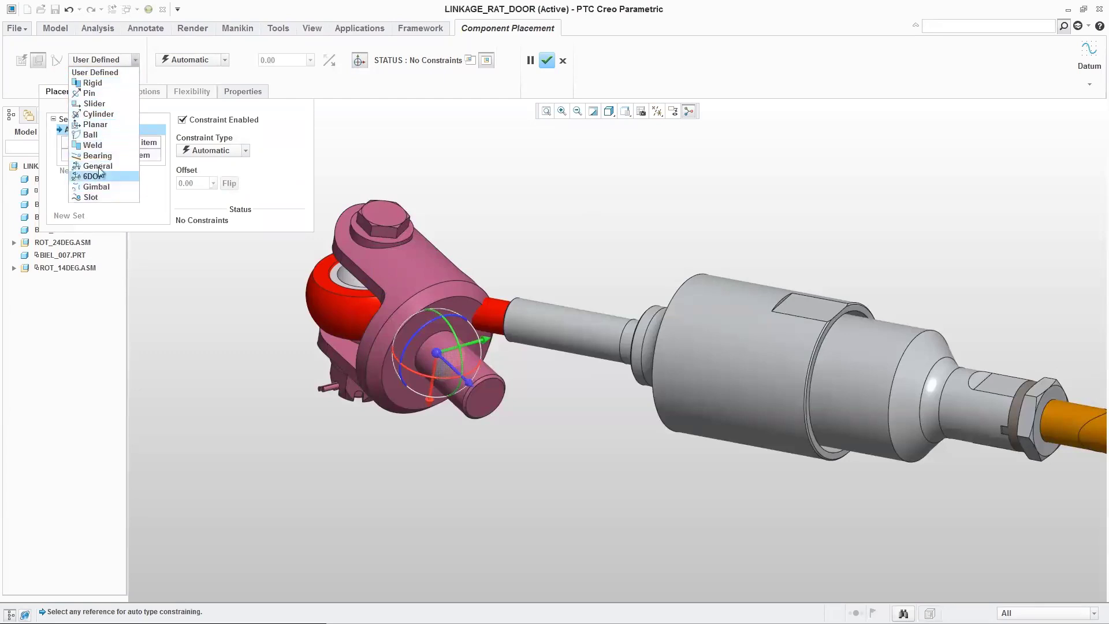
{"action": "left_click", "coordinate": [90, 93]}
{"action": "left_click_drag", "start_coordinate": [438, 358], "coordinate": [295, 384]}
{"action": "scroll", "coordinate": [161, 275], "scroll_direction": "up", "scroll_amount": 3}
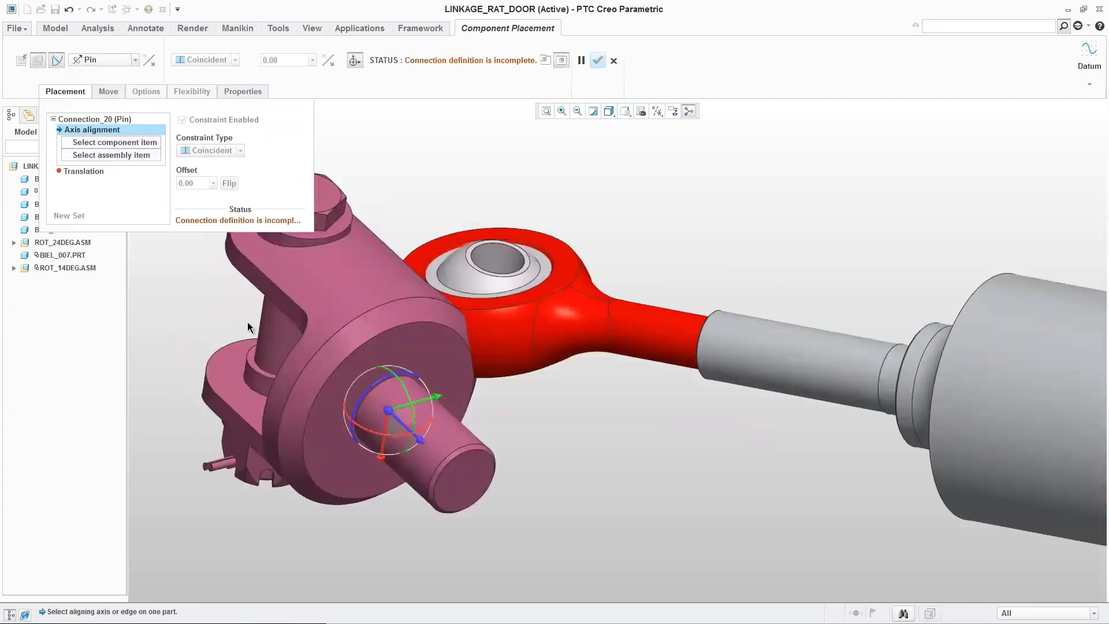
{"action": "left_click", "coordinate": [299, 319]}
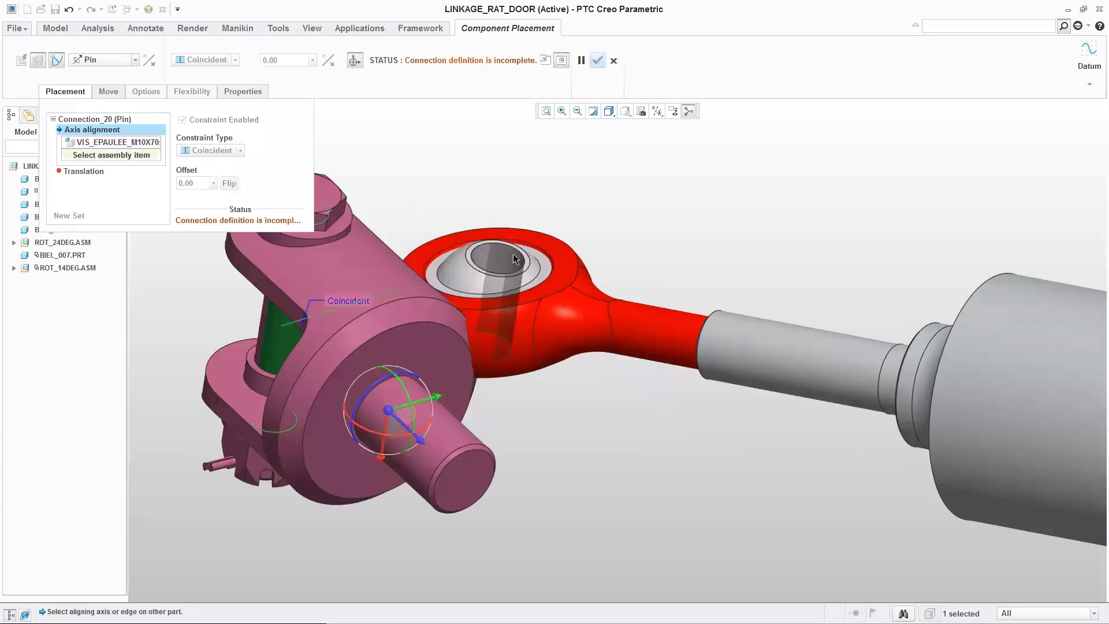
{"action": "left_click", "coordinate": [513, 254]}
Step: Set the pin's translation reference by making the ball's end face coincident with the clevis fork's inner face, and accept the placement
{"action": "left_click_drag", "start_coordinate": [584, 484], "coordinate": [560, 417]}
{"action": "scroll", "coordinate": [600, 217], "scroll_direction": "down", "scroll_amount": 2}
{"action": "middle_click_drag", "start_coordinate": [552, 229], "coordinate": [533, 244]}
{"action": "scroll", "coordinate": [525, 219], "scroll_direction": "up", "scroll_amount": 5}
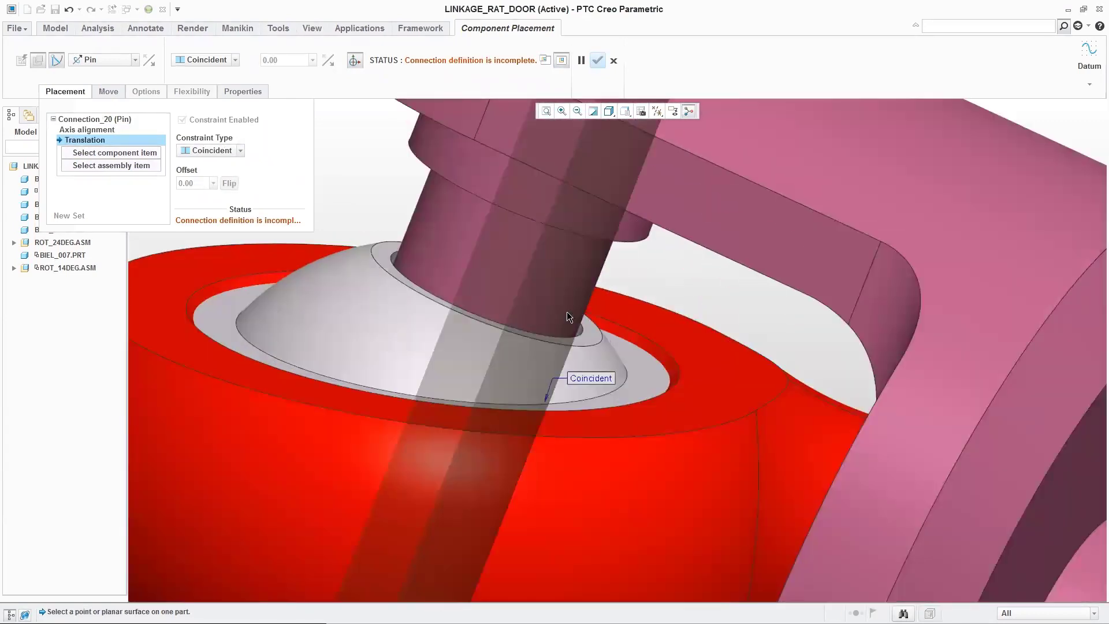
{"action": "left_click", "coordinate": [590, 335]}
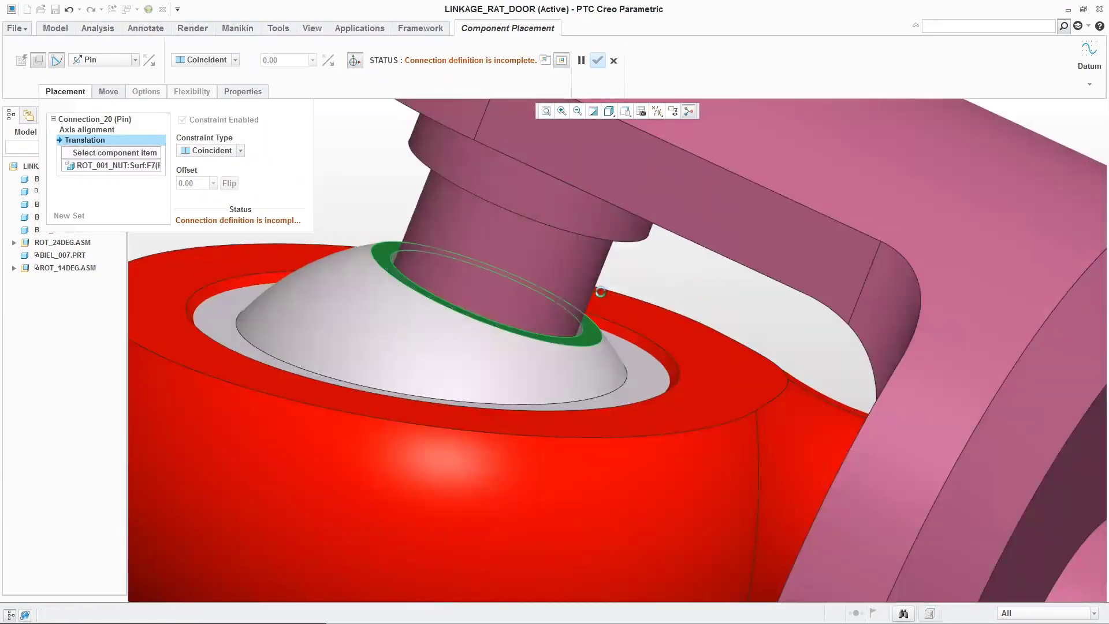
{"action": "left_click", "coordinate": [635, 238]}
{"action": "scroll", "coordinate": [471, 296], "scroll_direction": "down", "scroll_amount": 3}
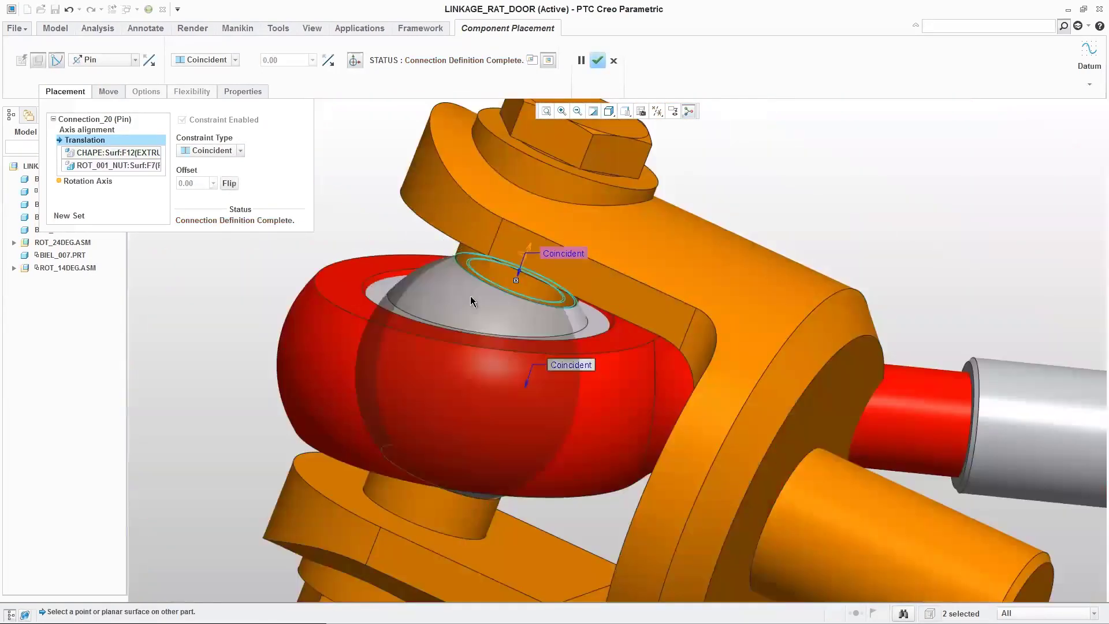
{"action": "scroll", "coordinate": [470, 296], "scroll_direction": "down", "scroll_amount": 3}
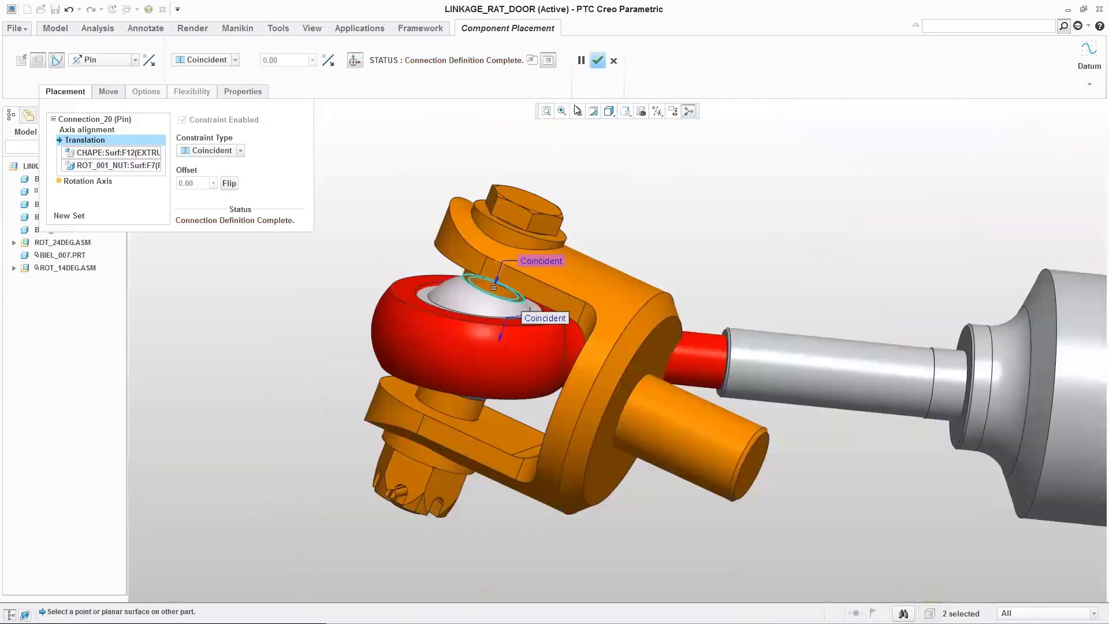
{"action": "left_click", "coordinate": [598, 61]}
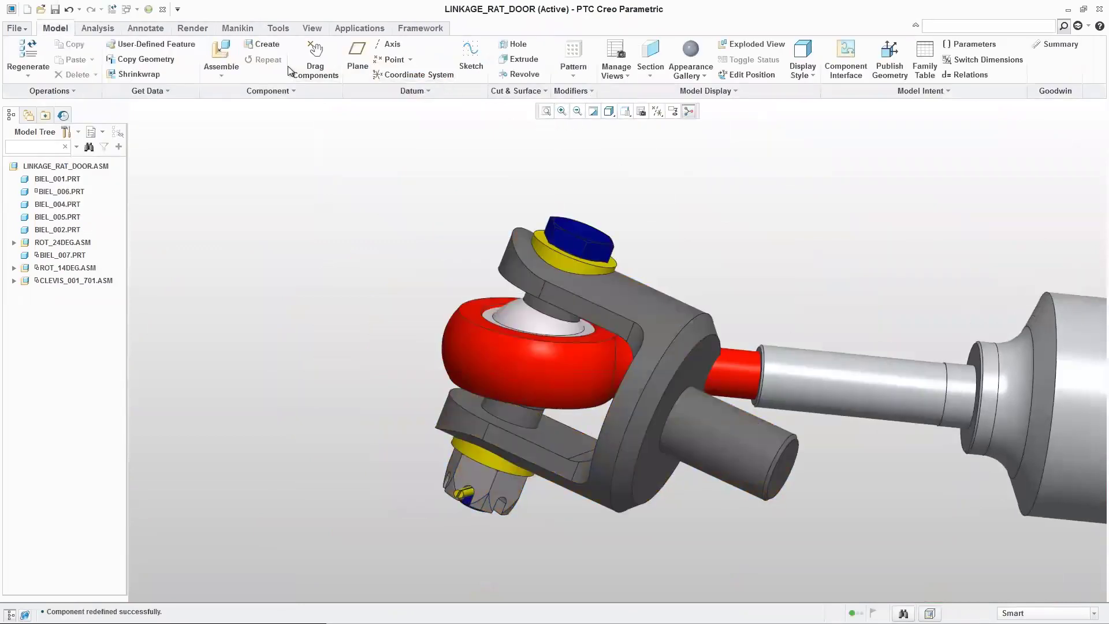
Step: Test the clevis rotation and the linkage motion with Drag Components, cancel the move and end the dragging
{"action": "left_click", "coordinate": [315, 58]}
{"action": "left_click", "coordinate": [735, 464]}
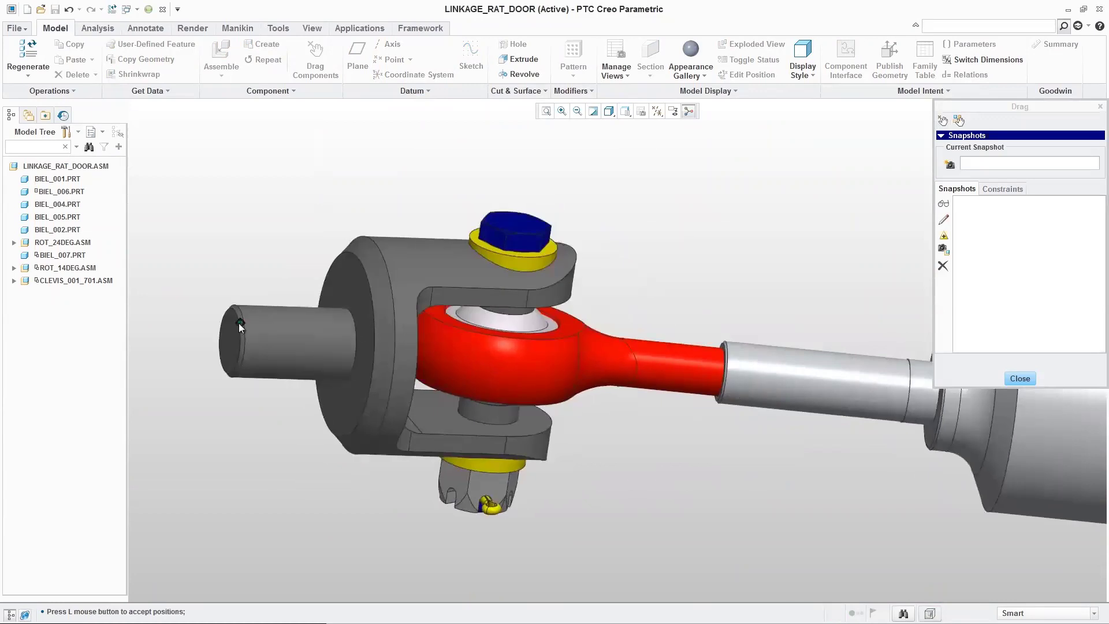
{"action": "left_click", "coordinate": [238, 323]}
{"action": "scroll", "coordinate": [238, 324], "scroll_direction": "down", "scroll_amount": 3}
{"action": "left_click", "coordinate": [238, 323]}
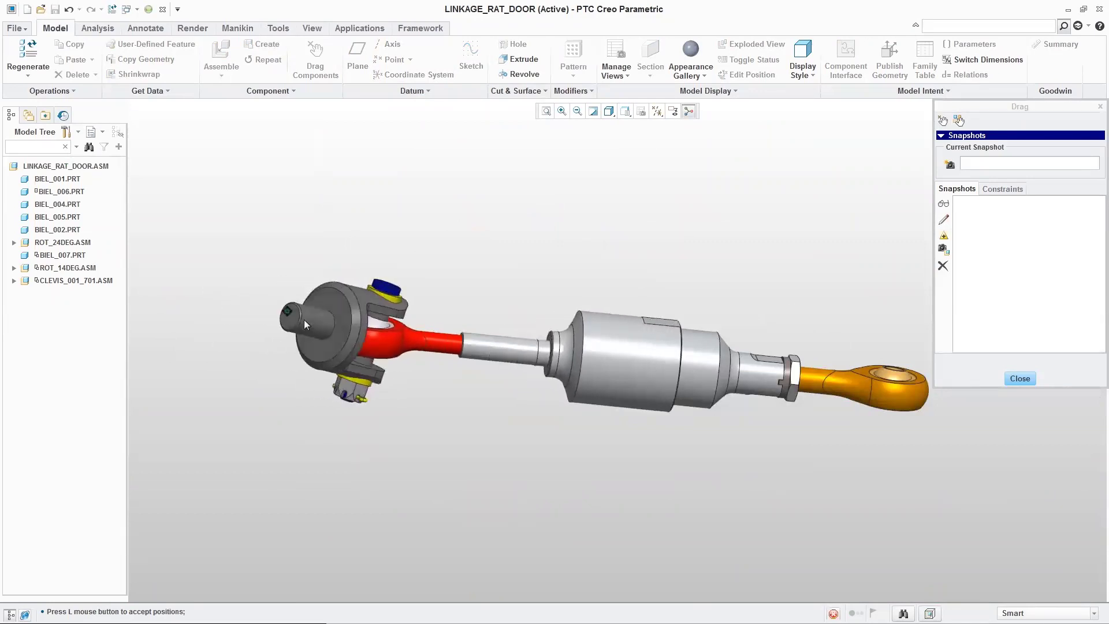
{"action": "left_click", "coordinate": [398, 302]}
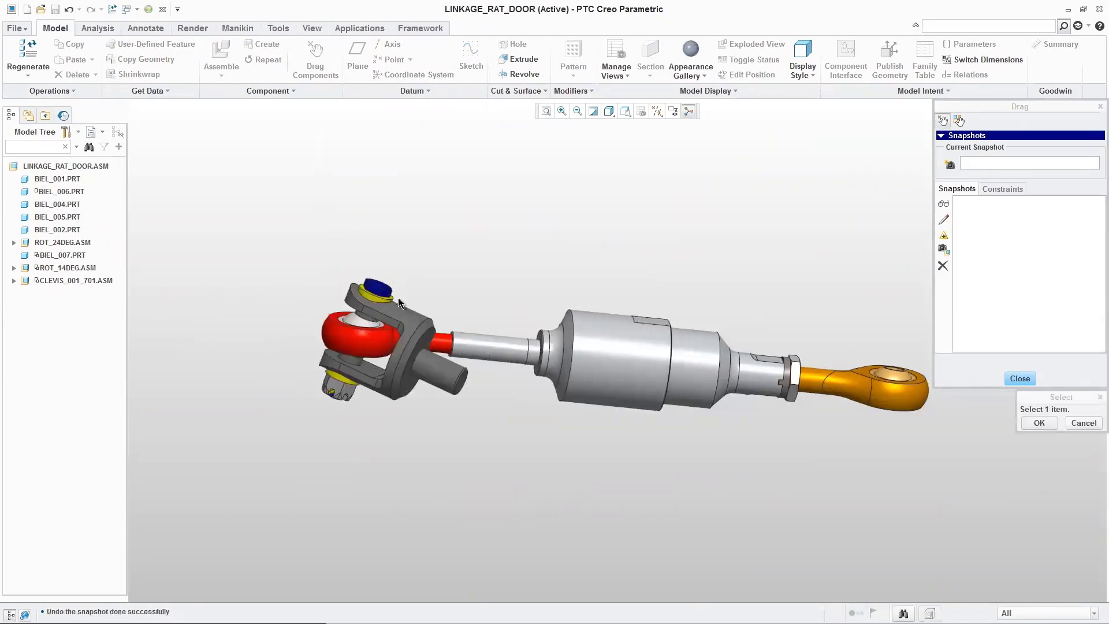
{"action": "left_click", "coordinate": [1021, 378]}
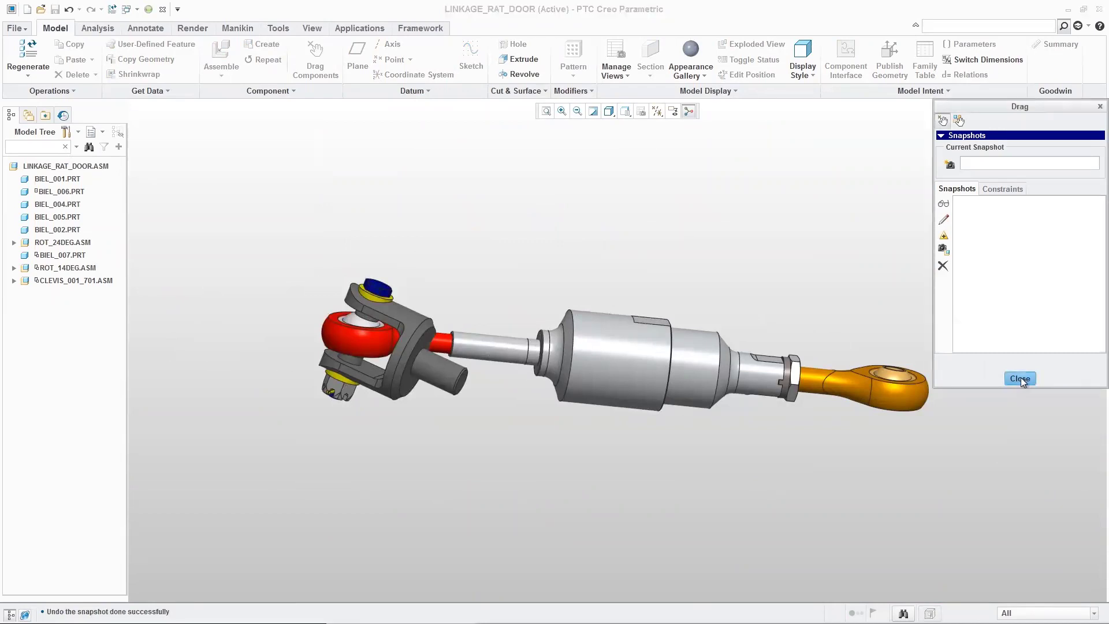
Step: Switch to the INTEGRATION assembly and regenerate it
{"action": "left_click", "coordinate": [149, 10]}
{"action": "left_click", "coordinate": [170, 25]}
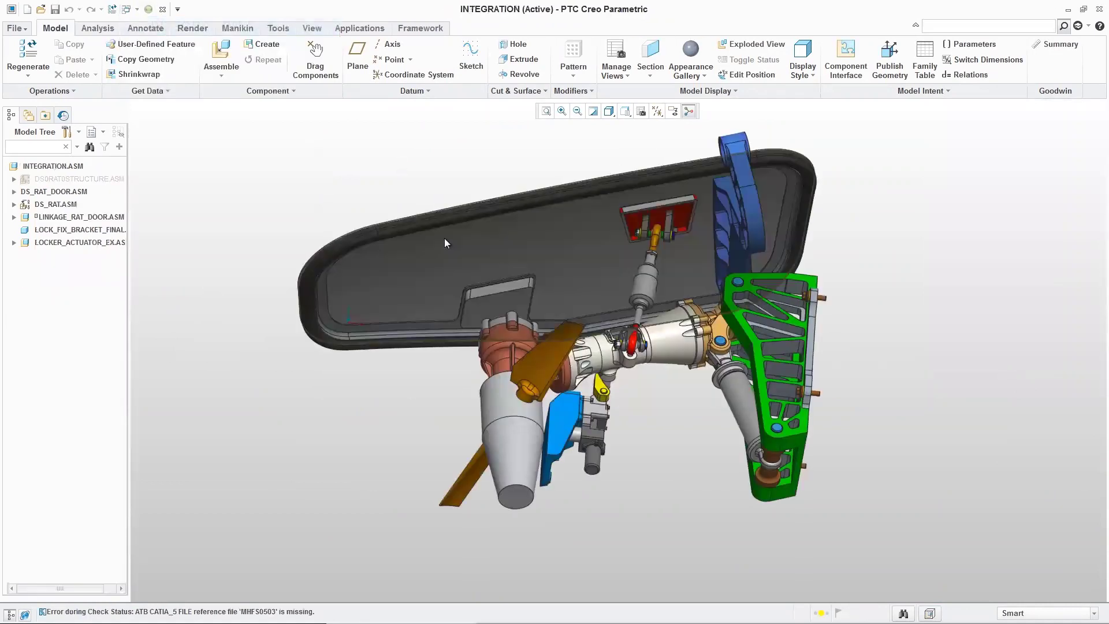
{"action": "scroll", "coordinate": [632, 349], "scroll_direction": "up", "scroll_amount": 5}
{"action": "scroll", "coordinate": [632, 348], "scroll_direction": "down", "scroll_amount": 5}
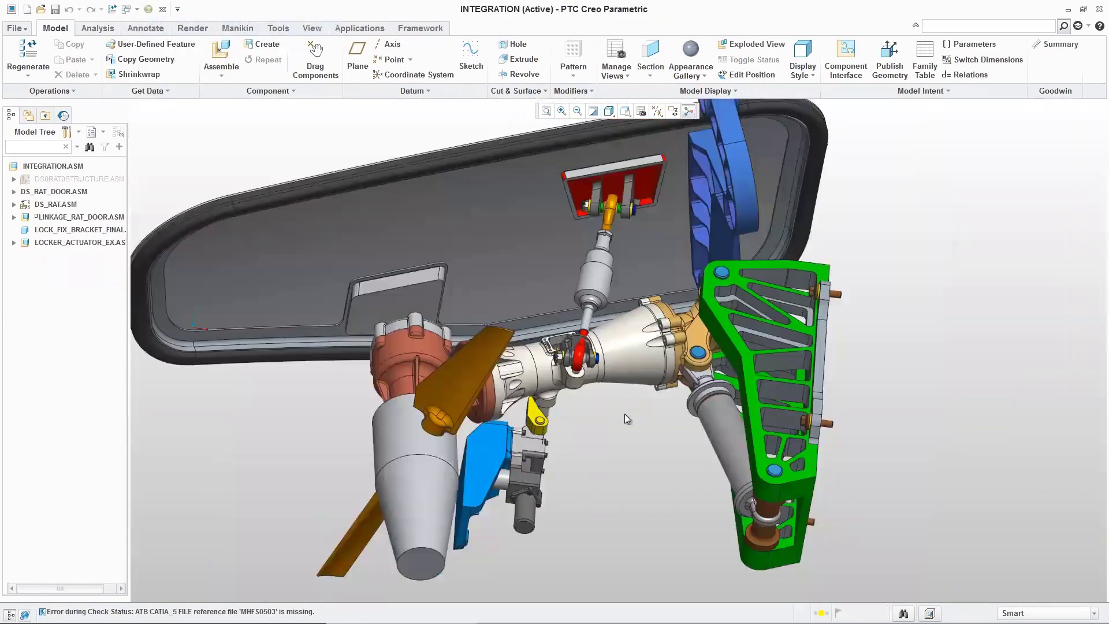
{"action": "middle_click_drag", "start_coordinate": [628, 417], "coordinate": [404, 289]}
{"action": "left_click", "coordinate": [48, 55]}
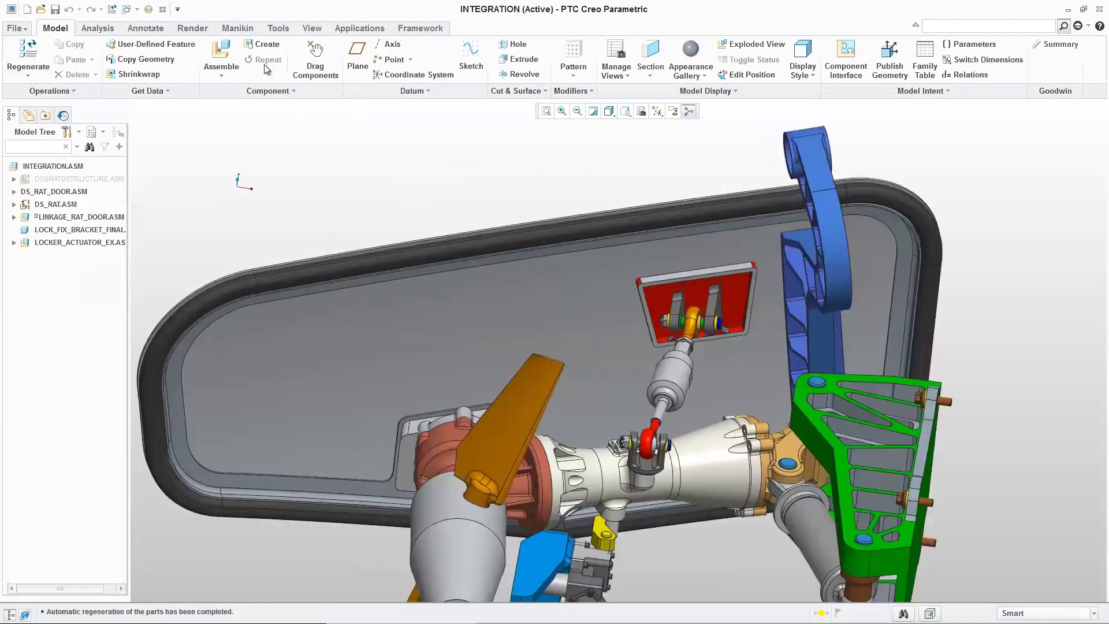
Step: Move the RAT mechanism to its closed position with Drag Components and save that position as a snapshot named closed
{"action": "left_click", "coordinate": [315, 57]}
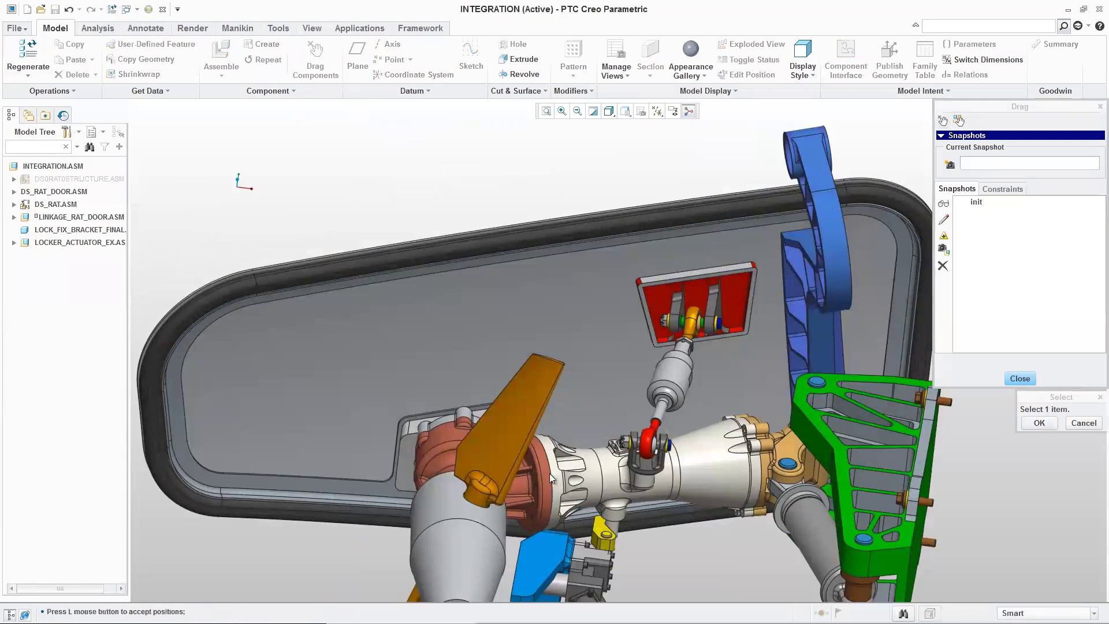
{"action": "left_click", "coordinate": [549, 477]}
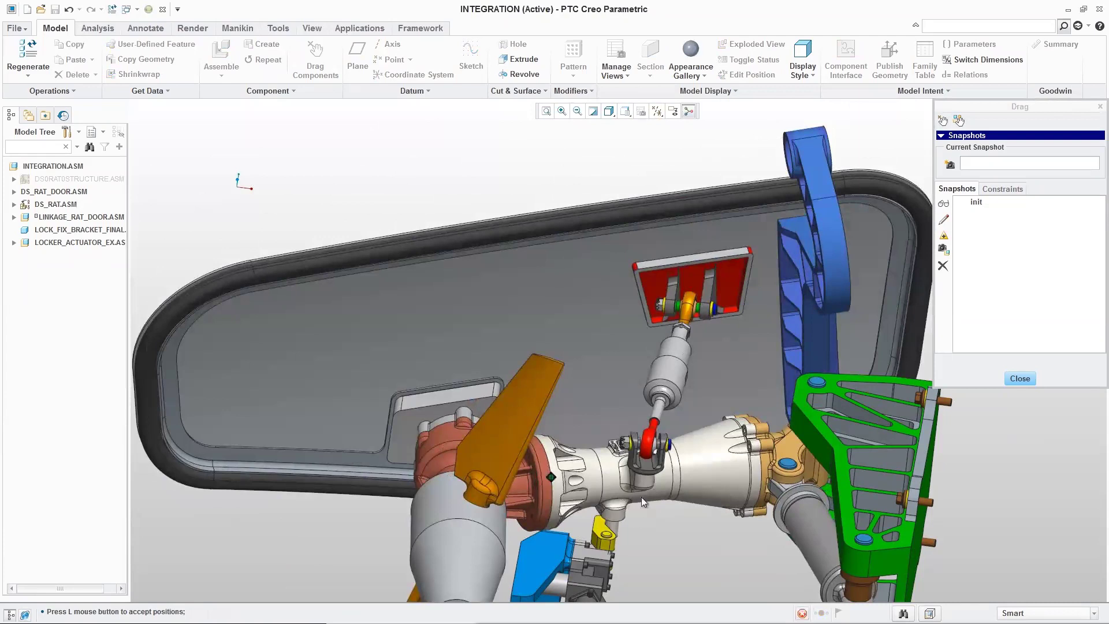
{"action": "left_click", "coordinate": [645, 443]}
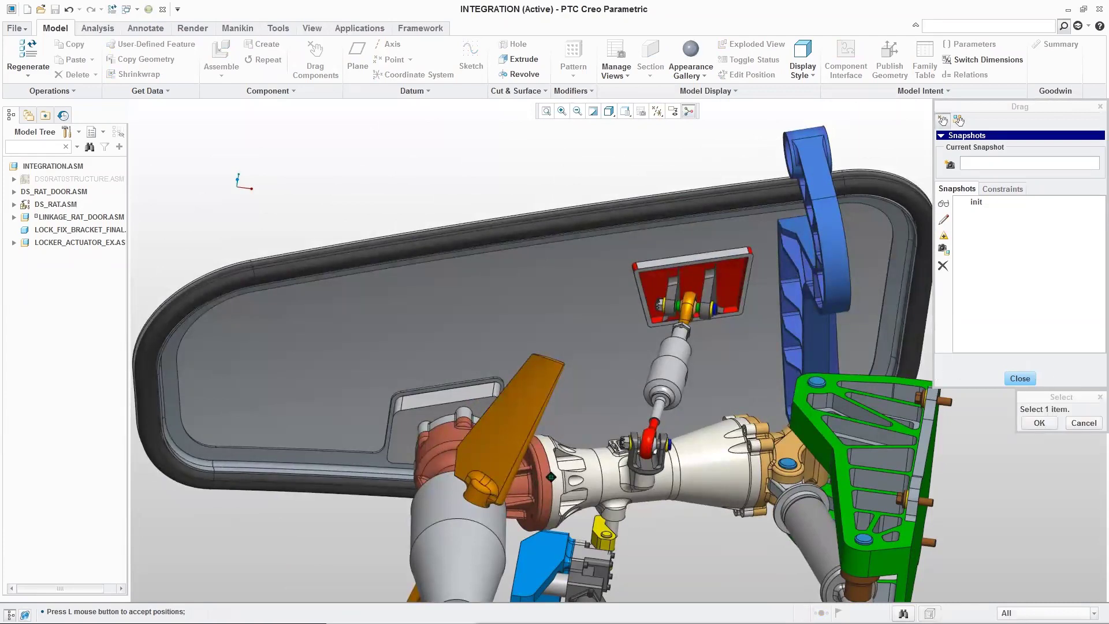
{"action": "left_click", "coordinate": [978, 203]}
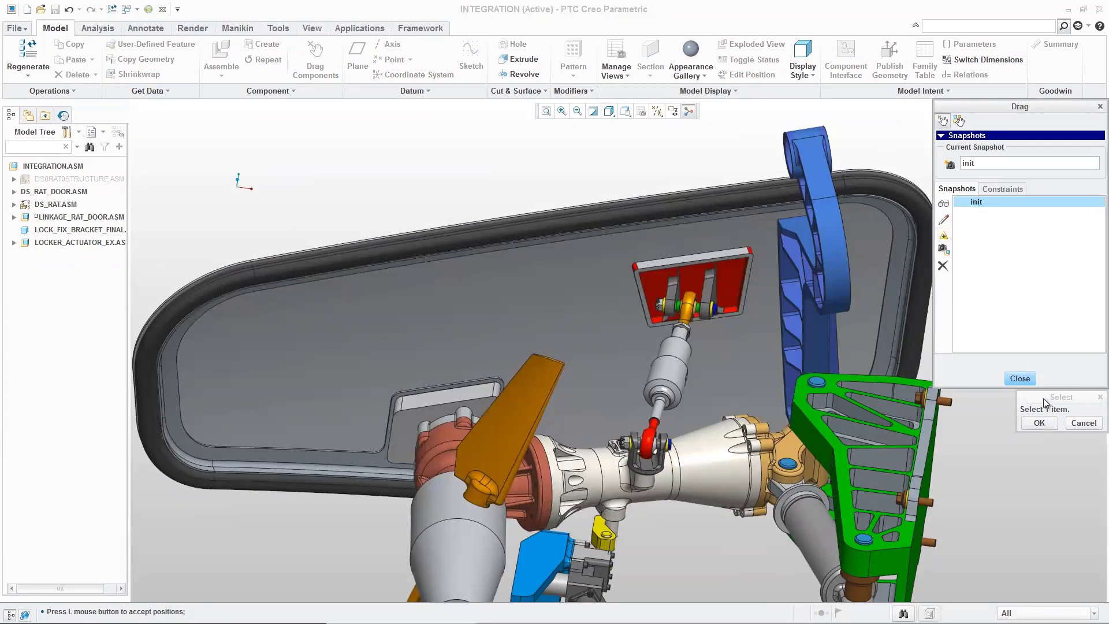
{"action": "left_click", "coordinate": [1040, 423]}
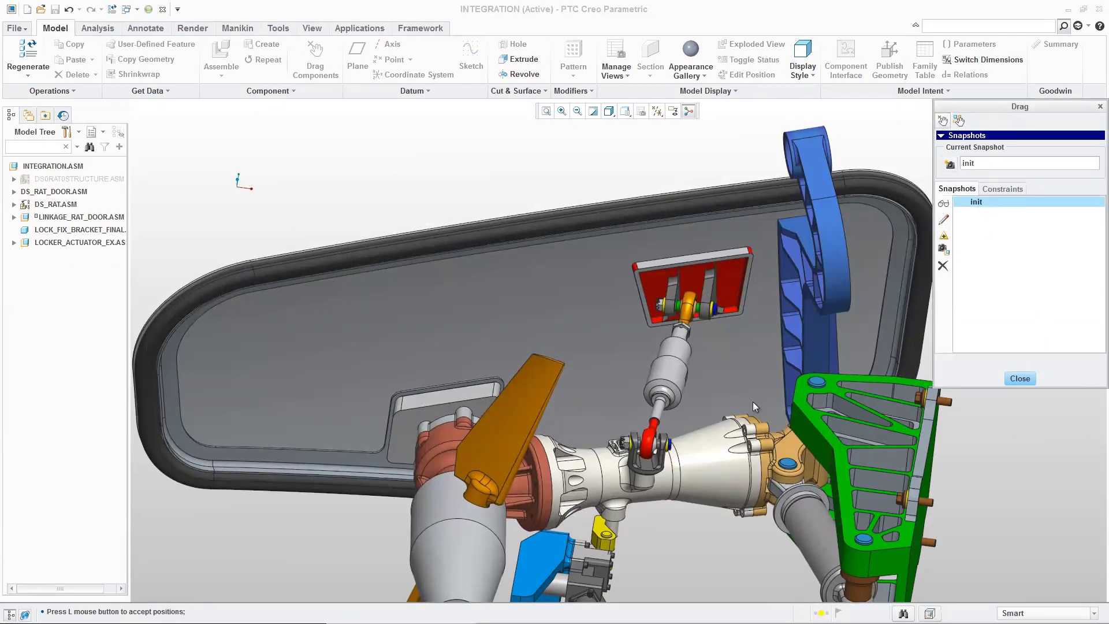
{"action": "left_click", "coordinate": [949, 165]}
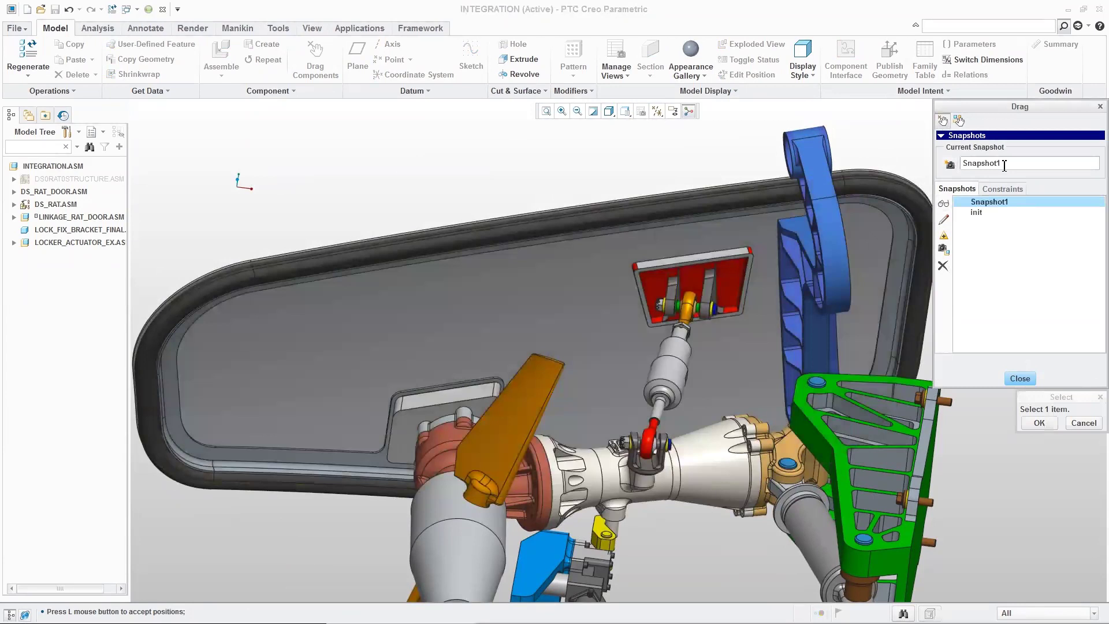
{"action": "type", "text": "closed"}
{"action": "key", "text": "Return"}
Step: Swing the RAT mechanism out to its deployed position and save that position as a snapshot named open
{"action": "middle_click_drag", "start_coordinate": [664, 341], "coordinate": [776, 237]}
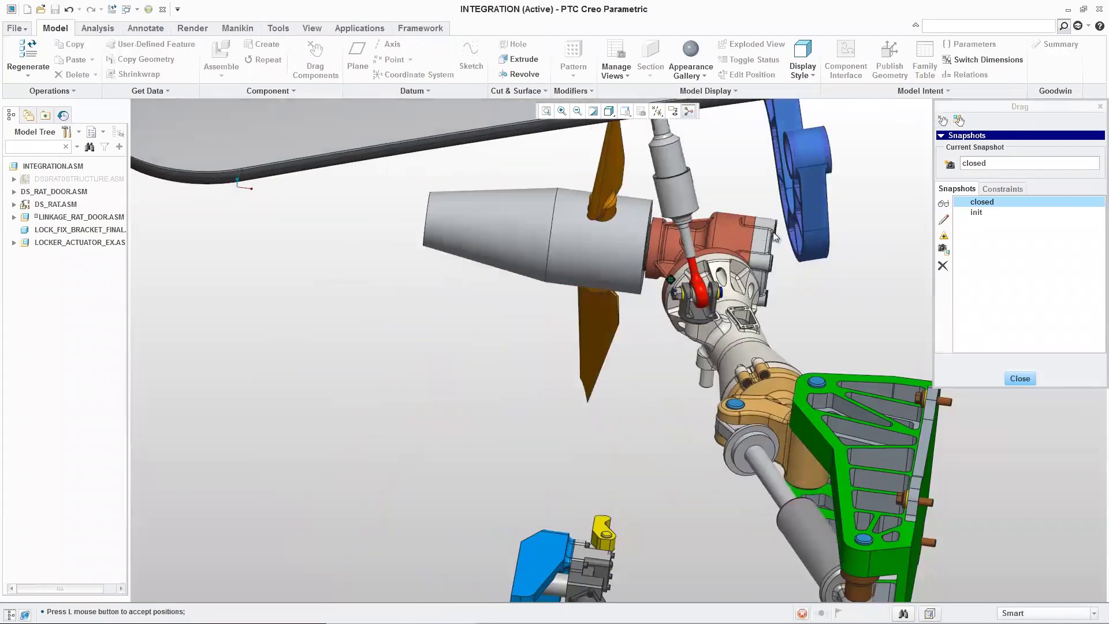
{"action": "left_click", "coordinate": [949, 165]}
{"action": "double_click", "coordinate": [1009, 164]}
{"action": "type", "text": "ope"}
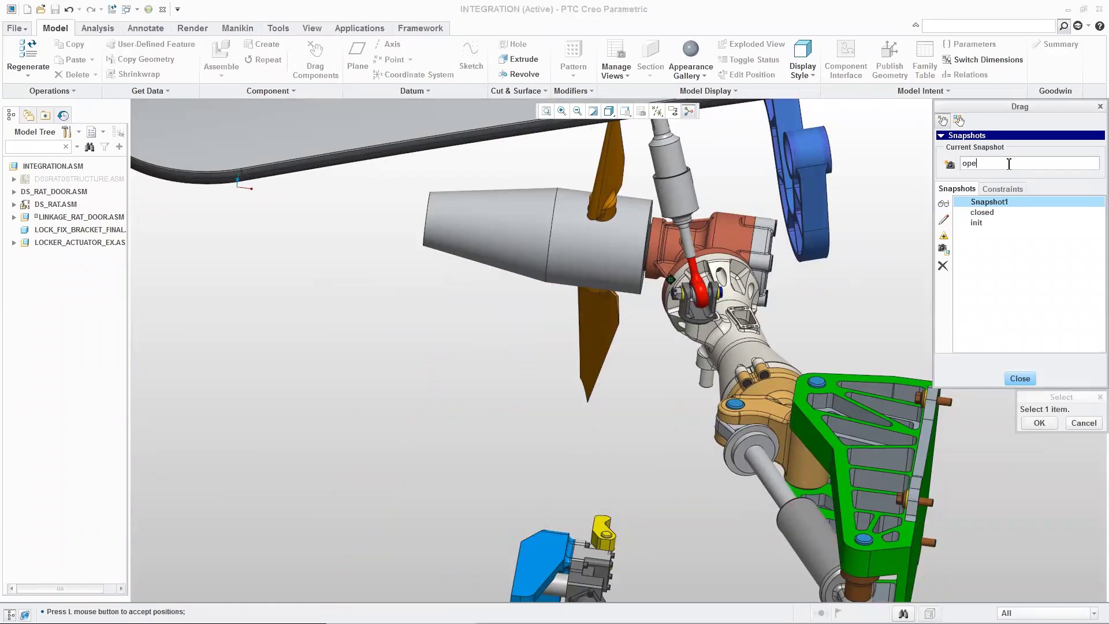
{"action": "type", "text": "n"}
{"action": "key", "text": "Return"}
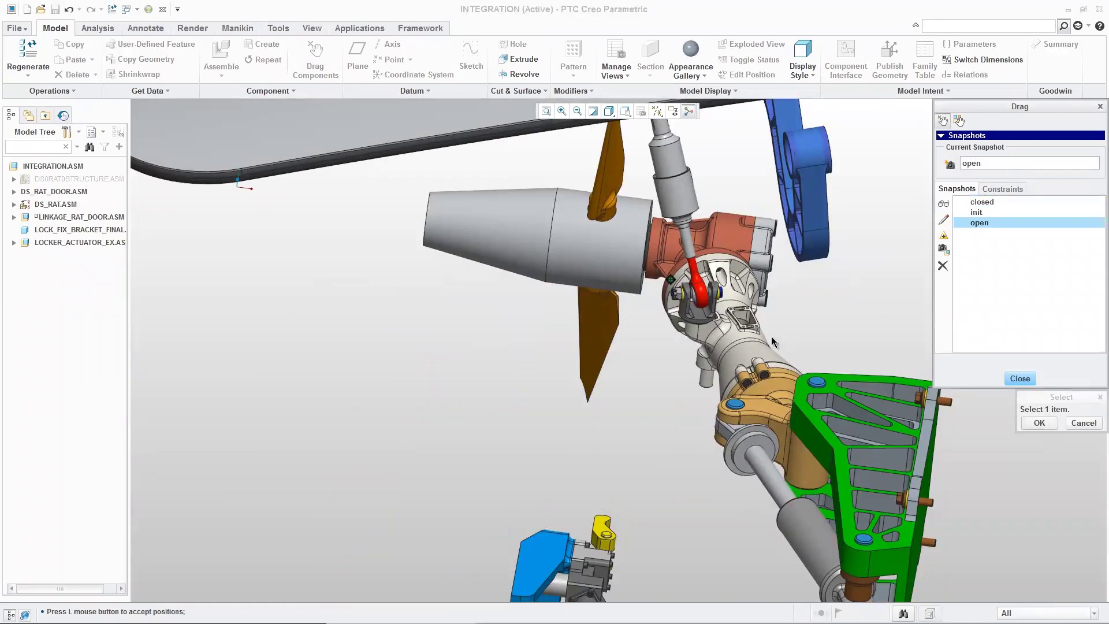
Step: Review the saved snapshots, restore the init snapshot and end the component dragging
{"action": "left_click", "coordinate": [986, 207]}
{"action": "left_click", "coordinate": [982, 225]}
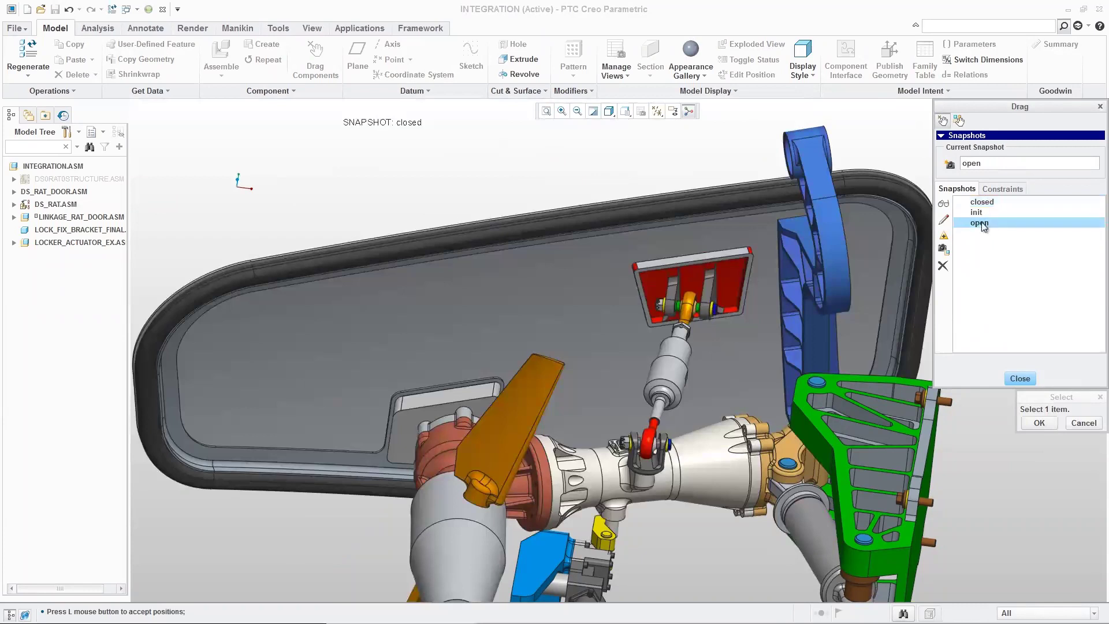
{"action": "left_click", "coordinate": [983, 203]}
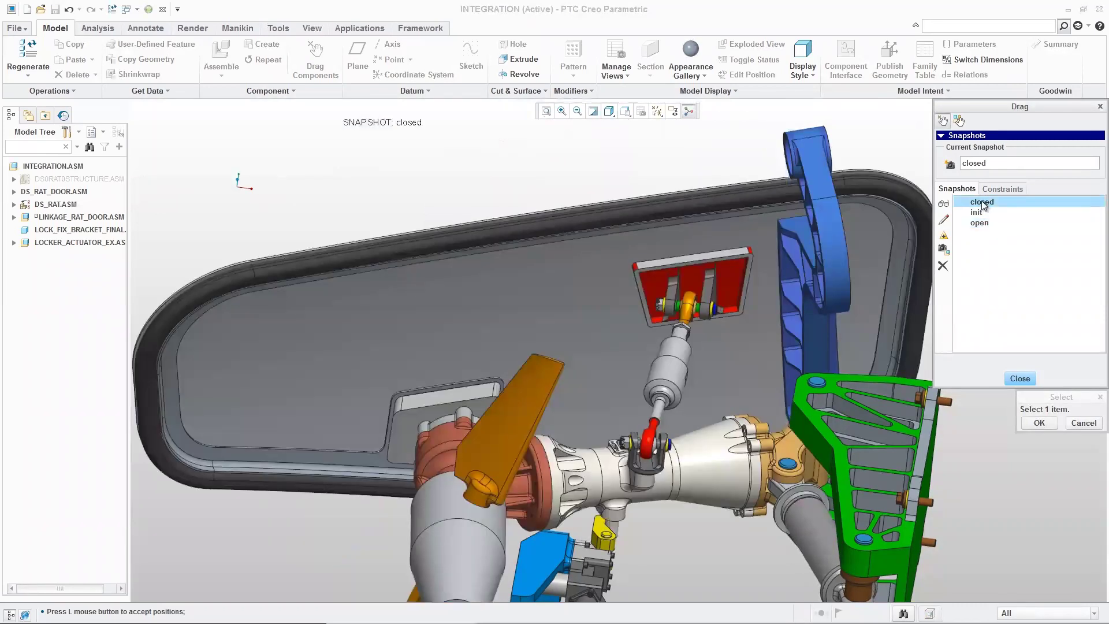
{"action": "left_click", "coordinate": [977, 212]}
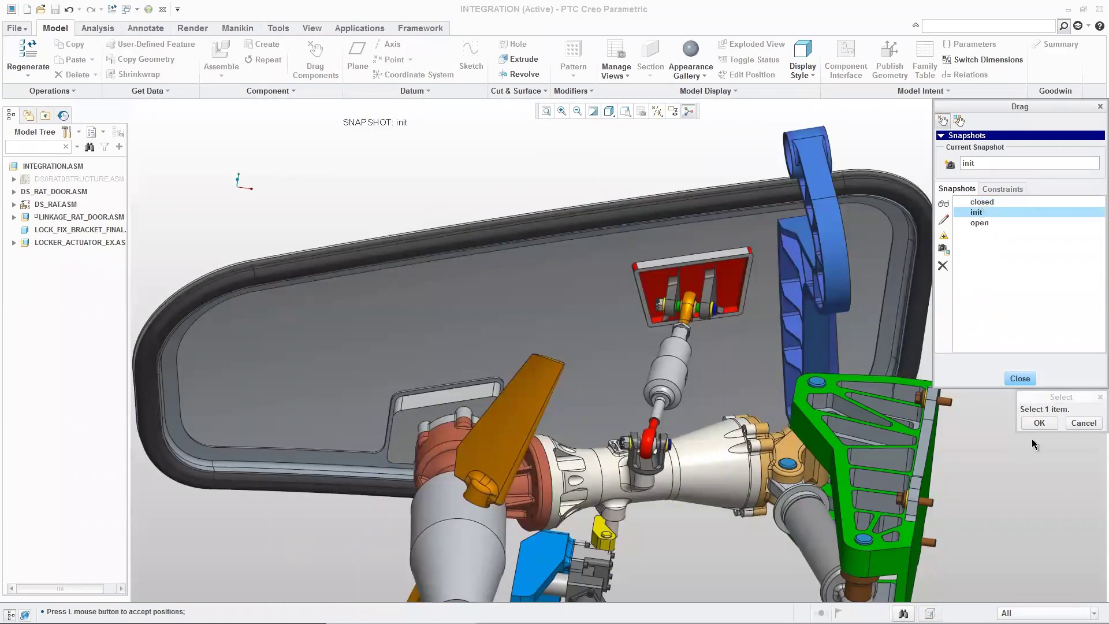
{"action": "left_click", "coordinate": [1040, 423]}
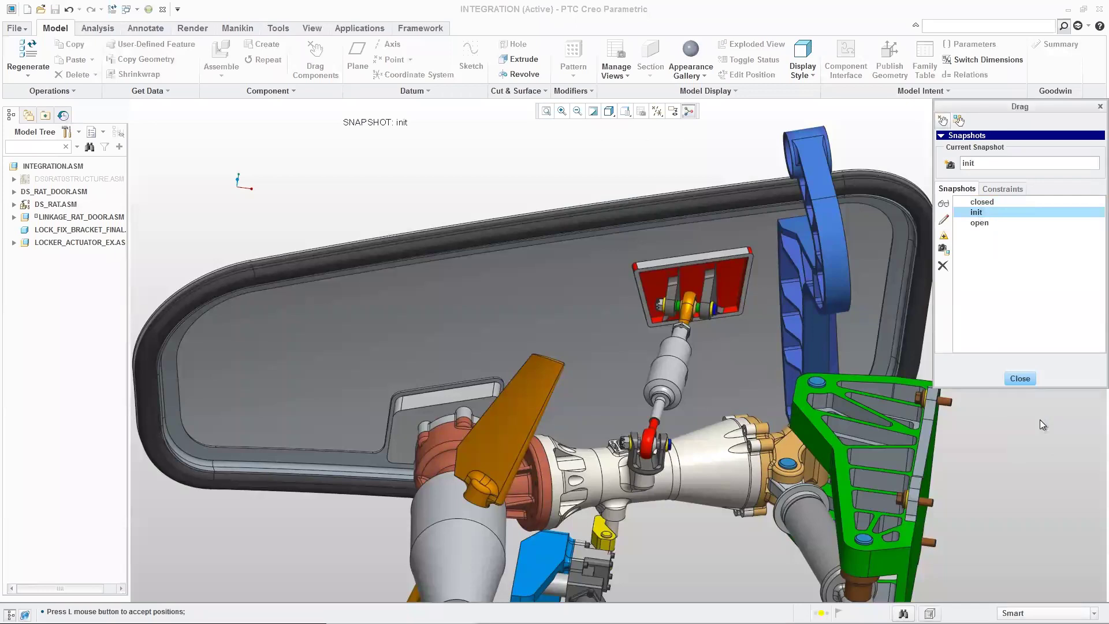
{"action": "left_click", "coordinate": [1017, 379]}
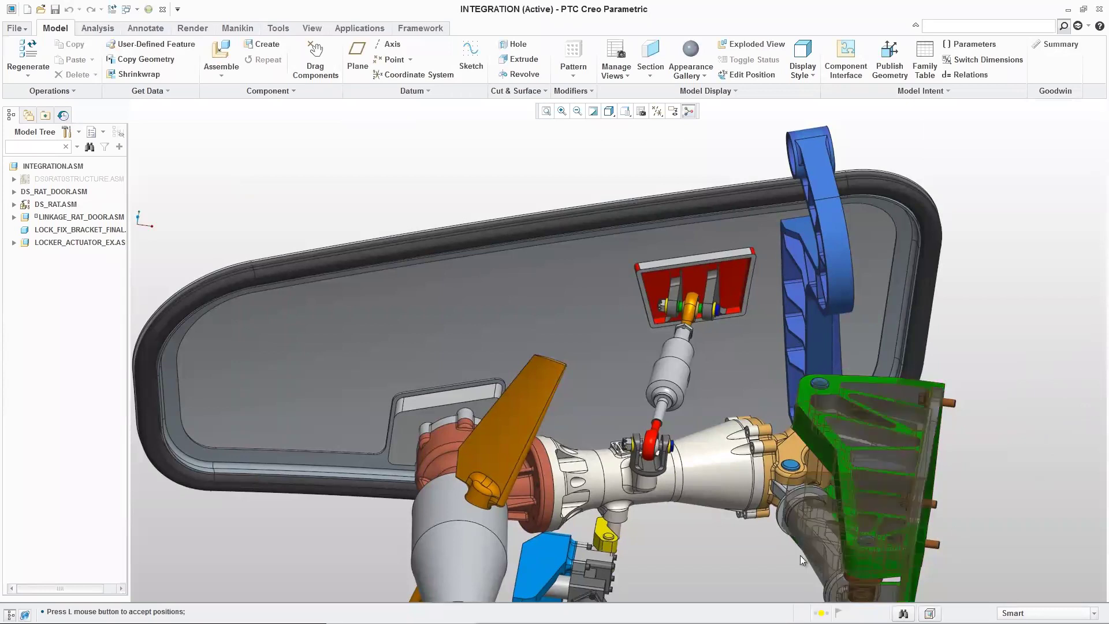
Step: Open the actuator subassembly beside the green bracket from the INTEGRATION assembly in its own window
{"action": "left_click", "coordinate": [815, 526]}
{"action": "right_click", "coordinate": [813, 523]}
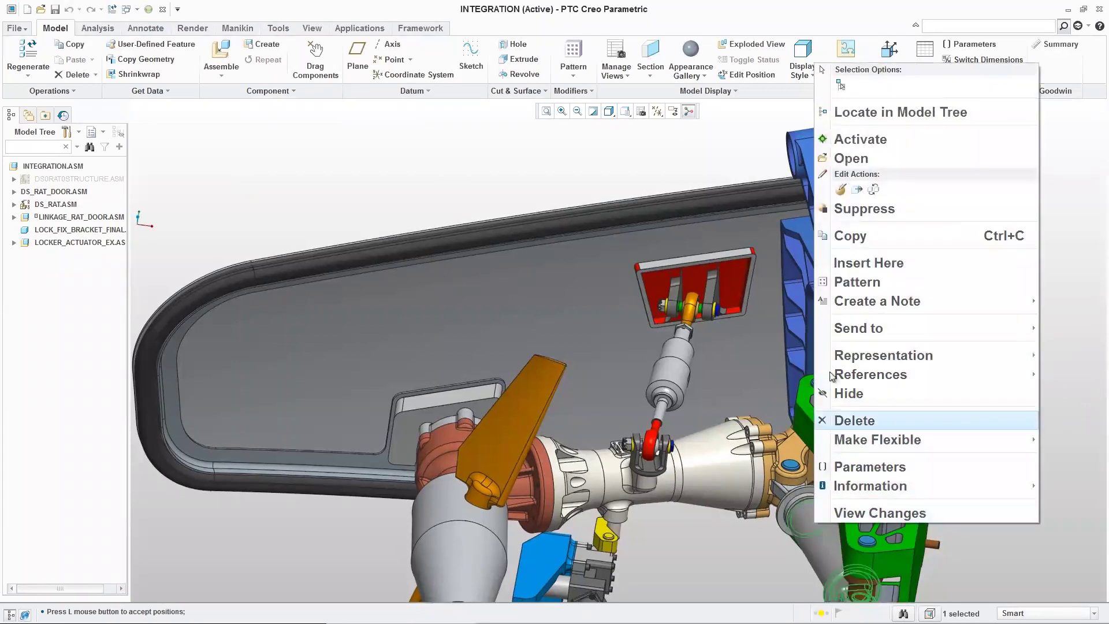
{"action": "left_click", "coordinate": [861, 156]}
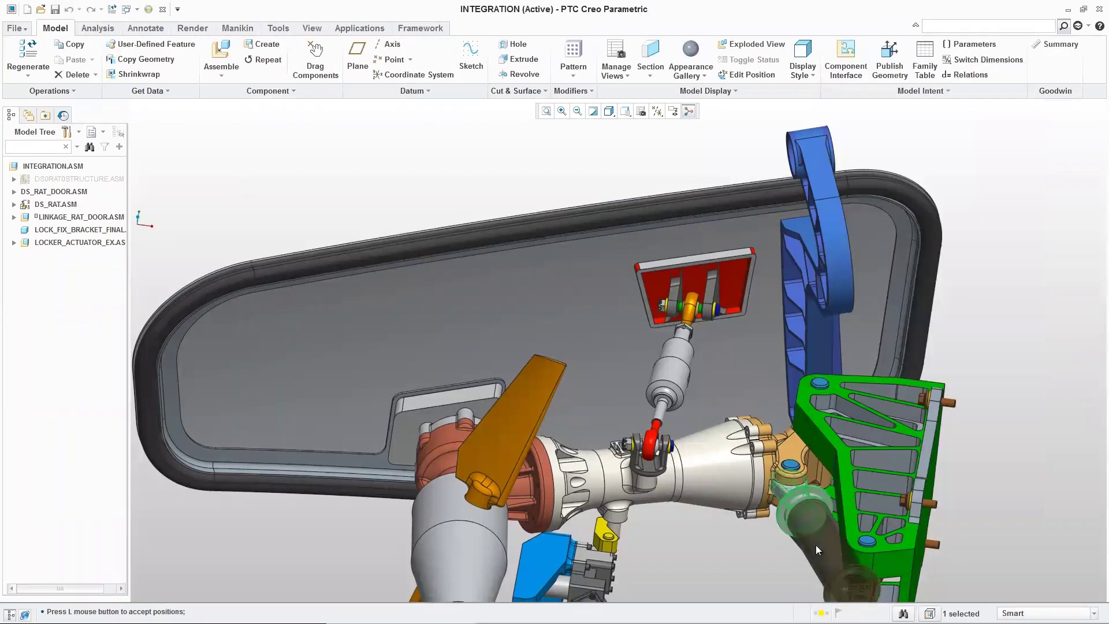
{"action": "right_click", "coordinate": [861, 156]}
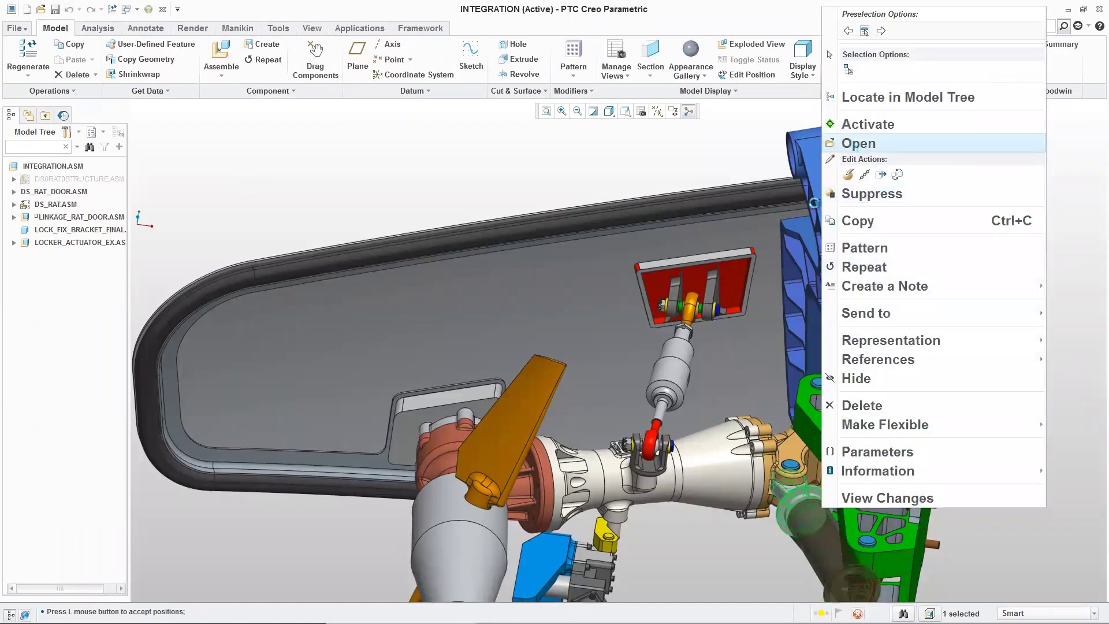
{"action": "left_click", "coordinate": [860, 145]}
{"action": "scroll", "coordinate": [464, 287], "scroll_direction": "up", "scroll_amount": 1}
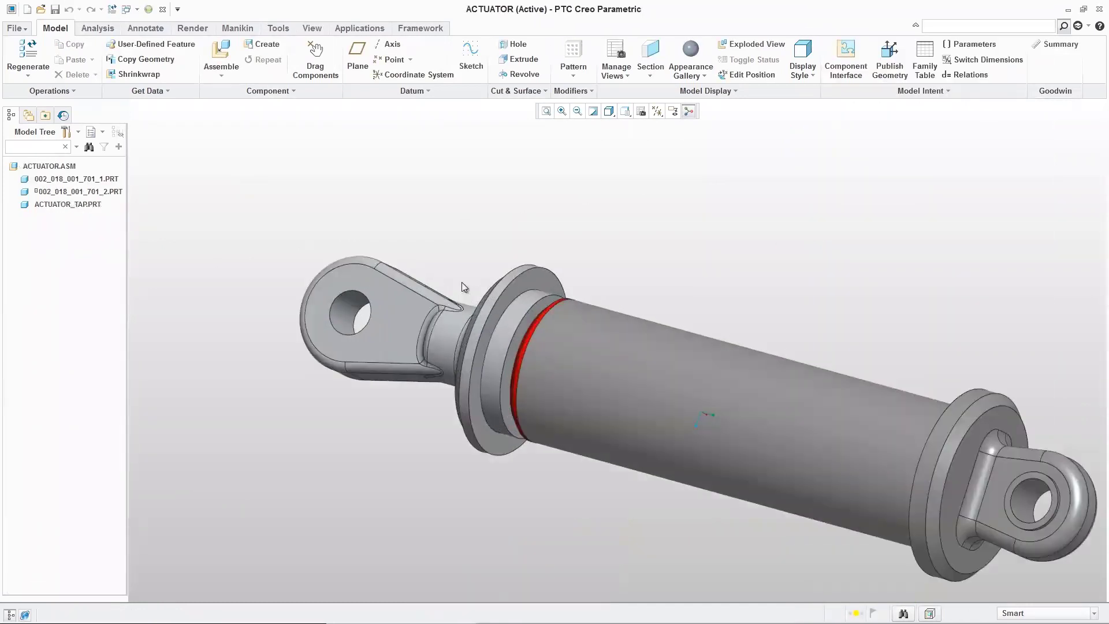
{"action": "scroll", "coordinate": [464, 287], "scroll_direction": "up", "scroll_amount": 1}
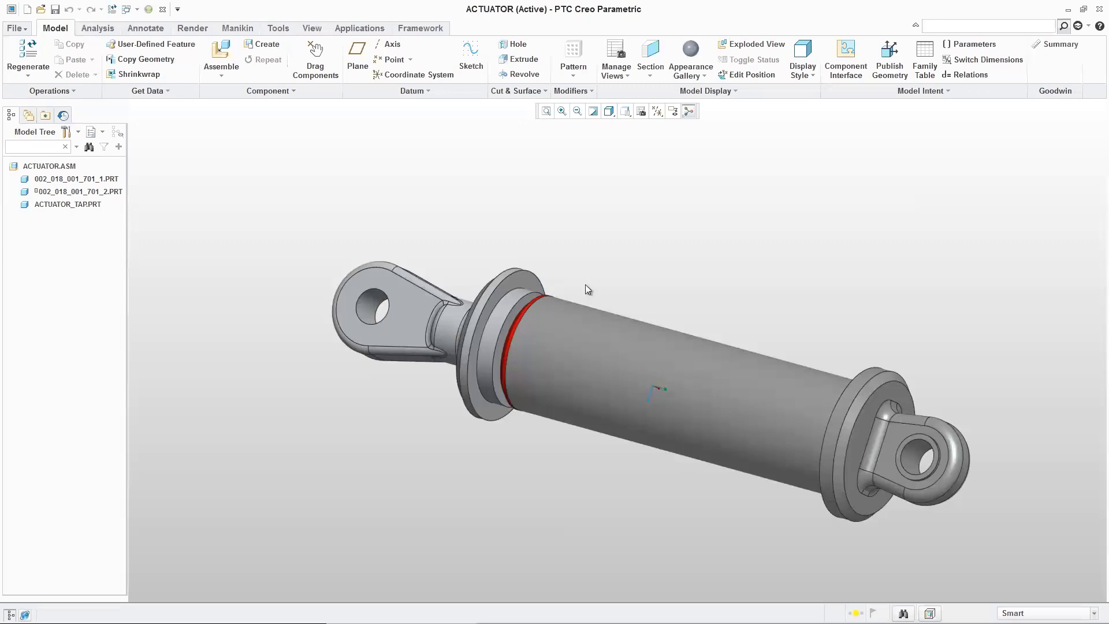
Step: Test the actuator's travel with Drag Components by extending the piston rod and returning it to the retracted position
{"action": "left_click", "coordinate": [315, 62]}
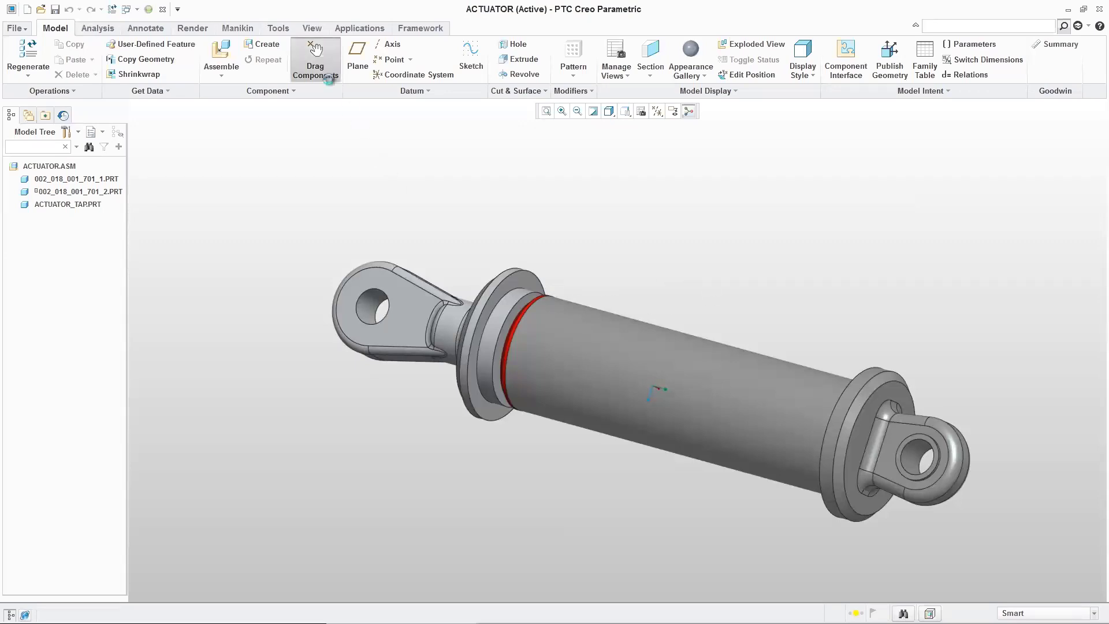
{"action": "left_click", "coordinate": [472, 321]}
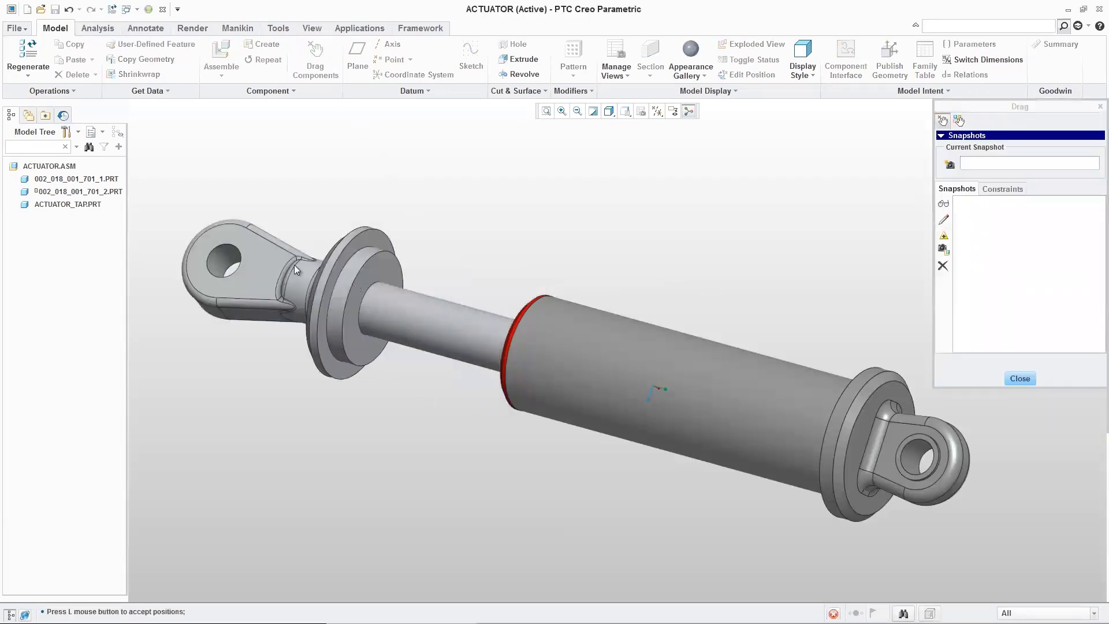
{"action": "left_click", "coordinate": [377, 273]}
{"action": "left_click", "coordinate": [384, 267]}
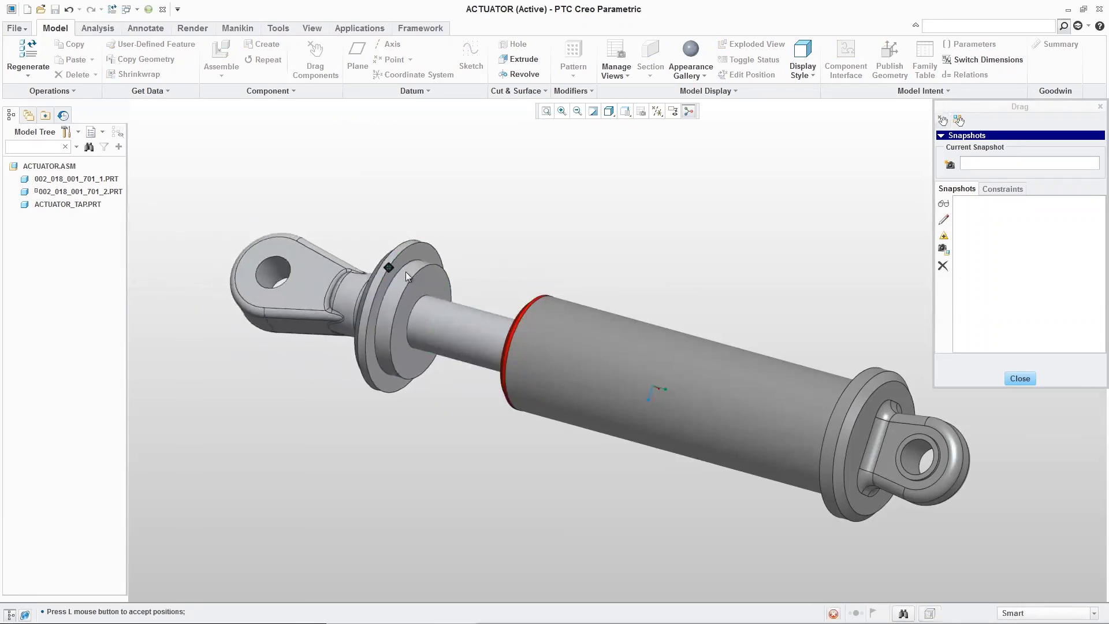
{"action": "left_click", "coordinate": [533, 317]}
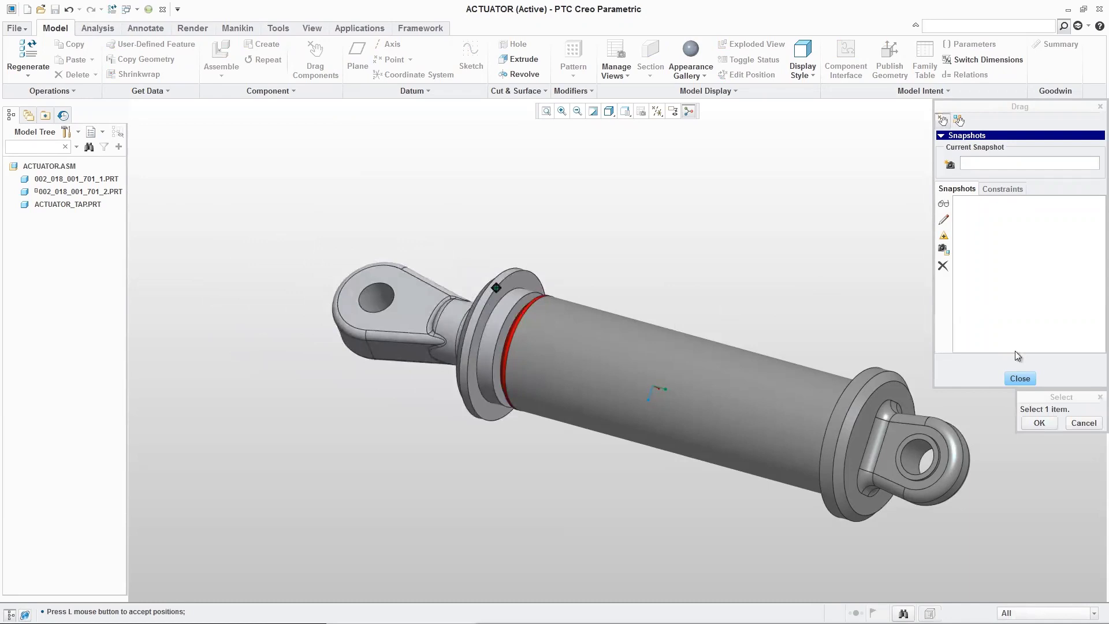
{"action": "left_click", "coordinate": [1021, 379]}
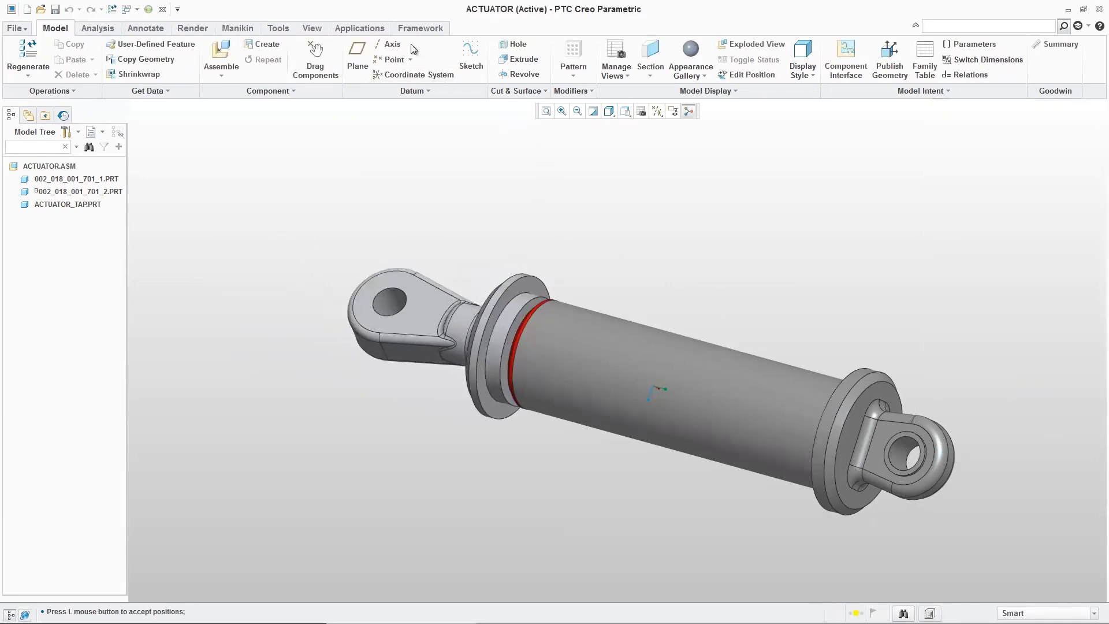
Step: Enter the Mechanism application and start a new servo motor that drives the piston's slider motion axis, Connection_8.axis_1
{"action": "left_click", "coordinate": [358, 30]}
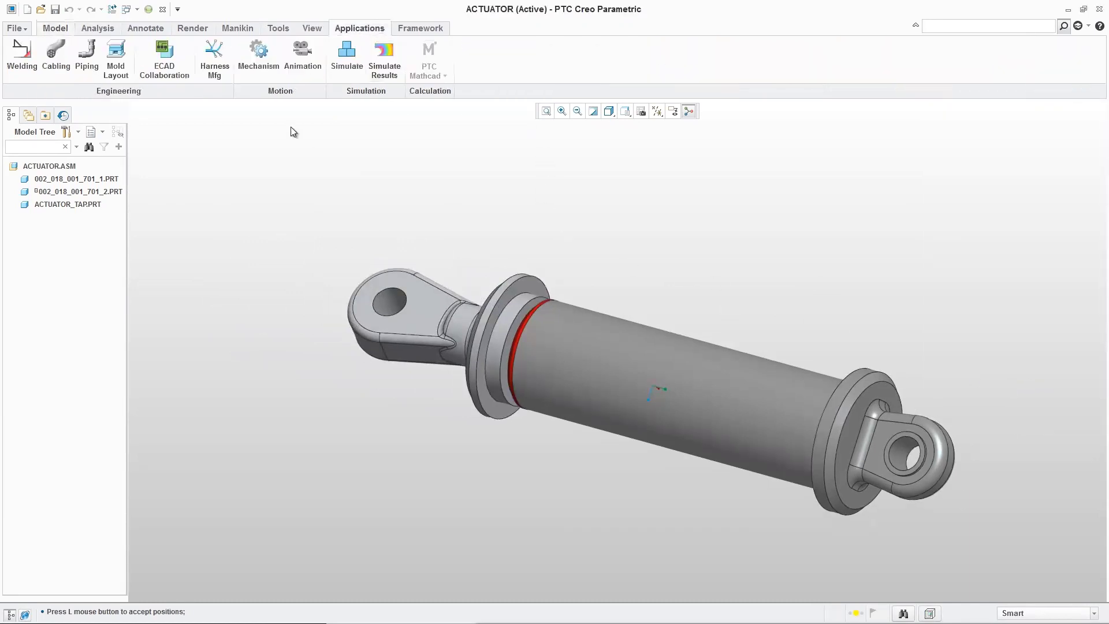
{"action": "left_click", "coordinate": [257, 57]}
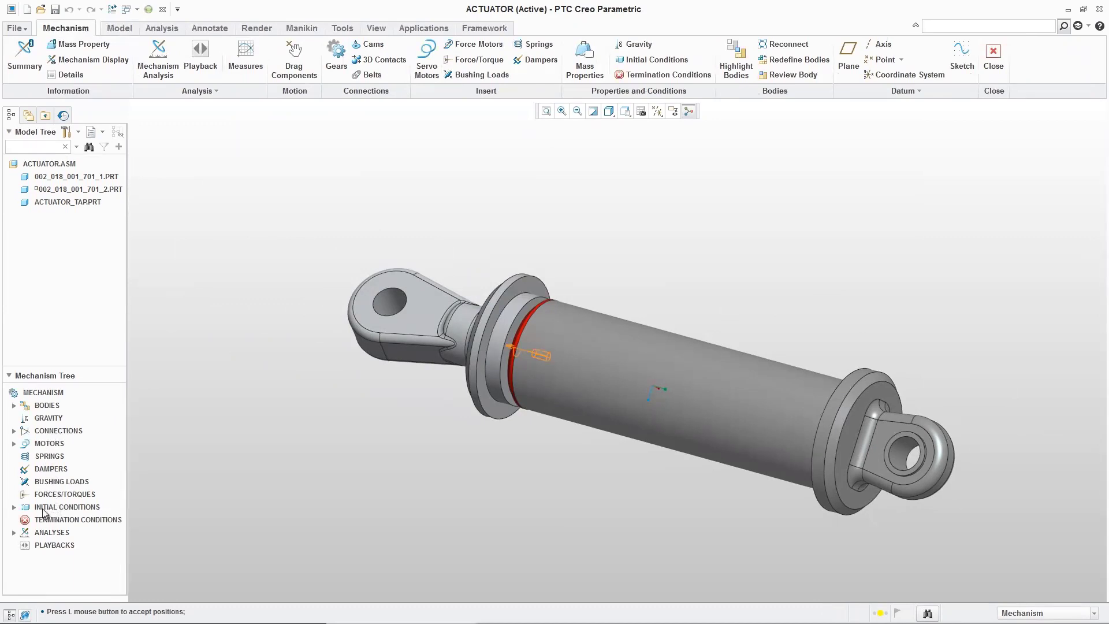
{"action": "left_click", "coordinate": [15, 444]}
{"action": "left_click", "coordinate": [14, 444]}
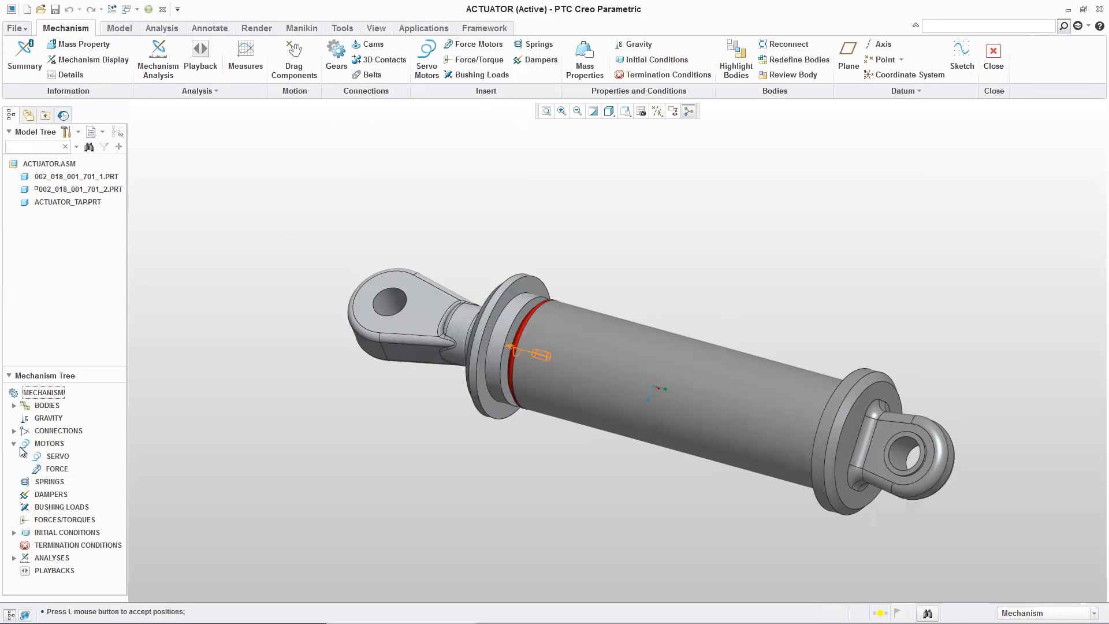
{"action": "right_click", "coordinate": [63, 458]}
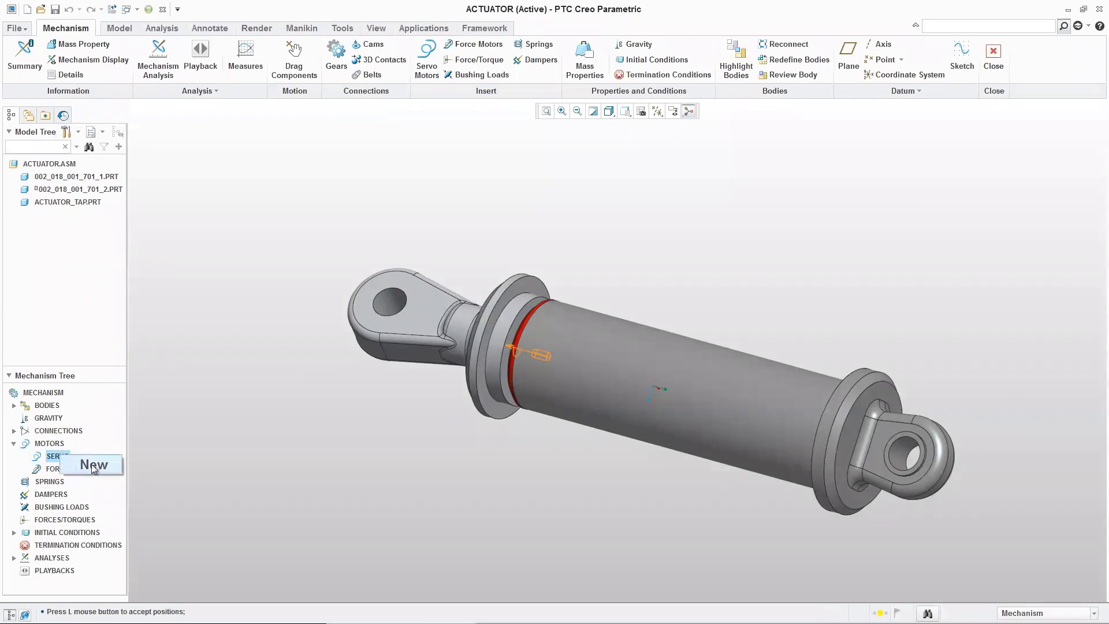
{"action": "left_click", "coordinate": [93, 466]}
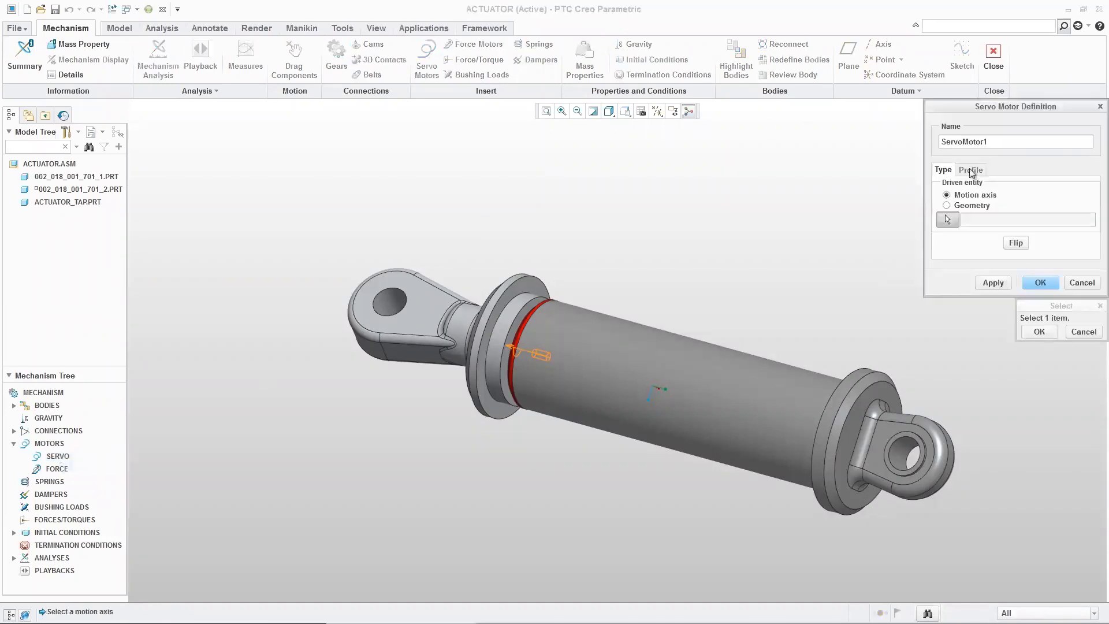
{"action": "scroll", "coordinate": [518, 338], "scroll_direction": "up", "scroll_amount": 3}
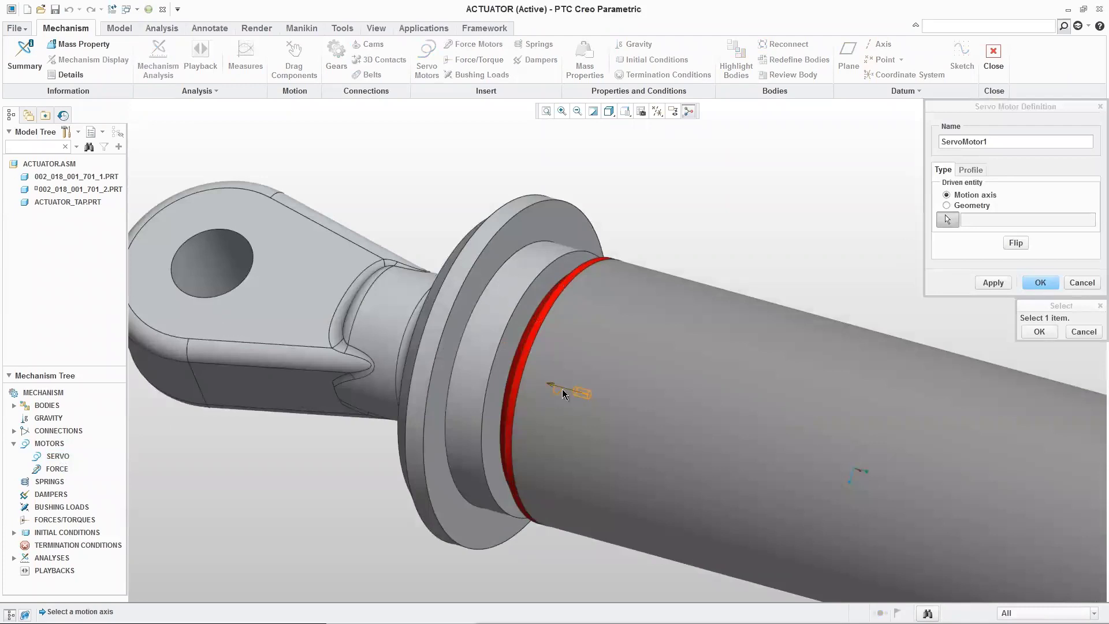
{"action": "left_click", "coordinate": [565, 393]}
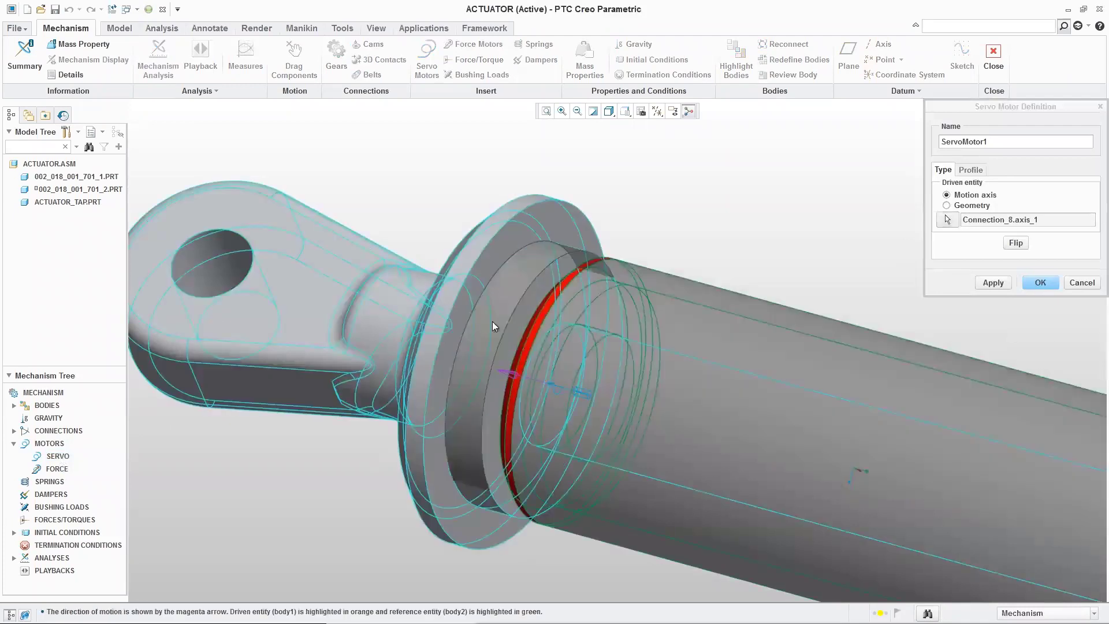
{"action": "scroll", "coordinate": [540, 328], "scroll_direction": "down", "scroll_amount": 3}
{"action": "scroll", "coordinate": [540, 328], "scroll_direction": "down", "scroll_amount": 2}
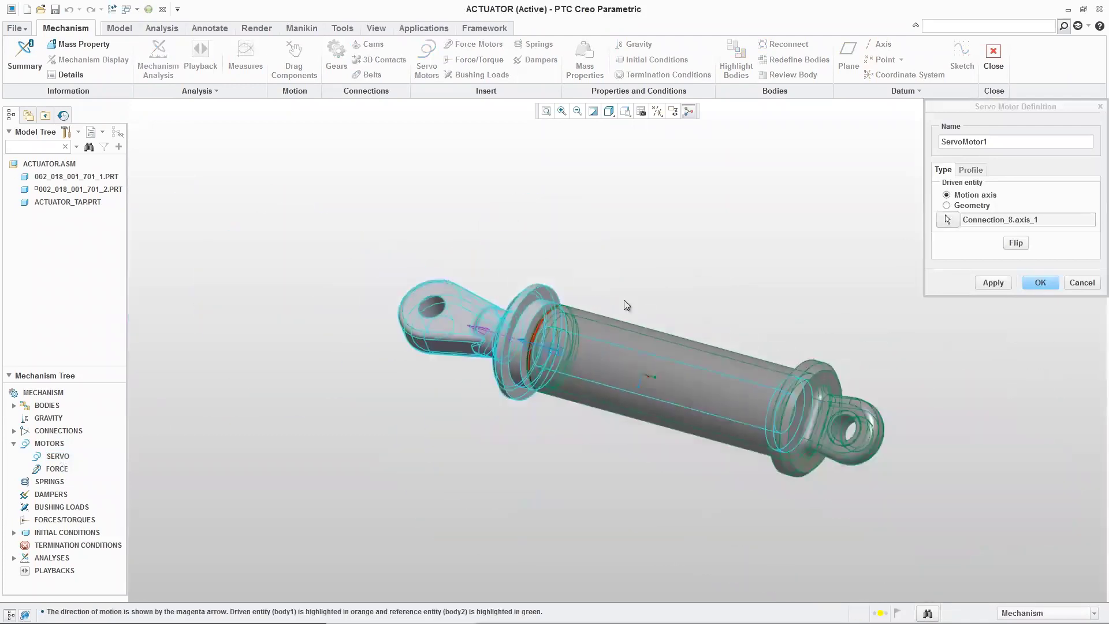
Step: Give the servo motor a velocity profile with a constant magnitude of 177.2 mm/sec and accept its definition
{"action": "left_click", "coordinate": [971, 170]}
{"action": "left_click", "coordinate": [979, 196]}
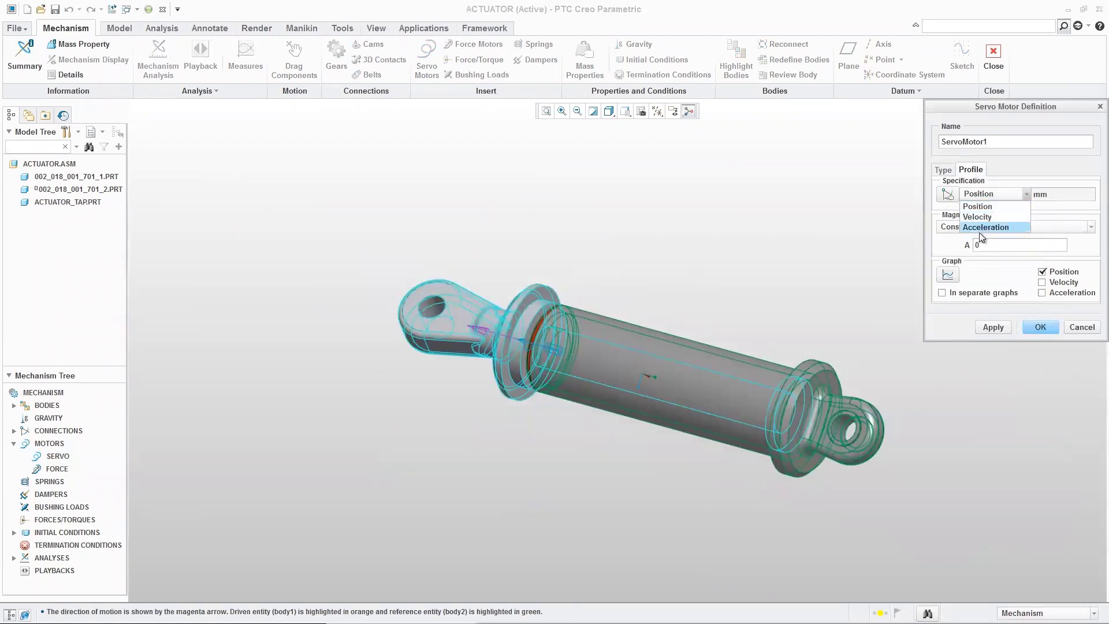
{"action": "left_click", "coordinate": [984, 217]}
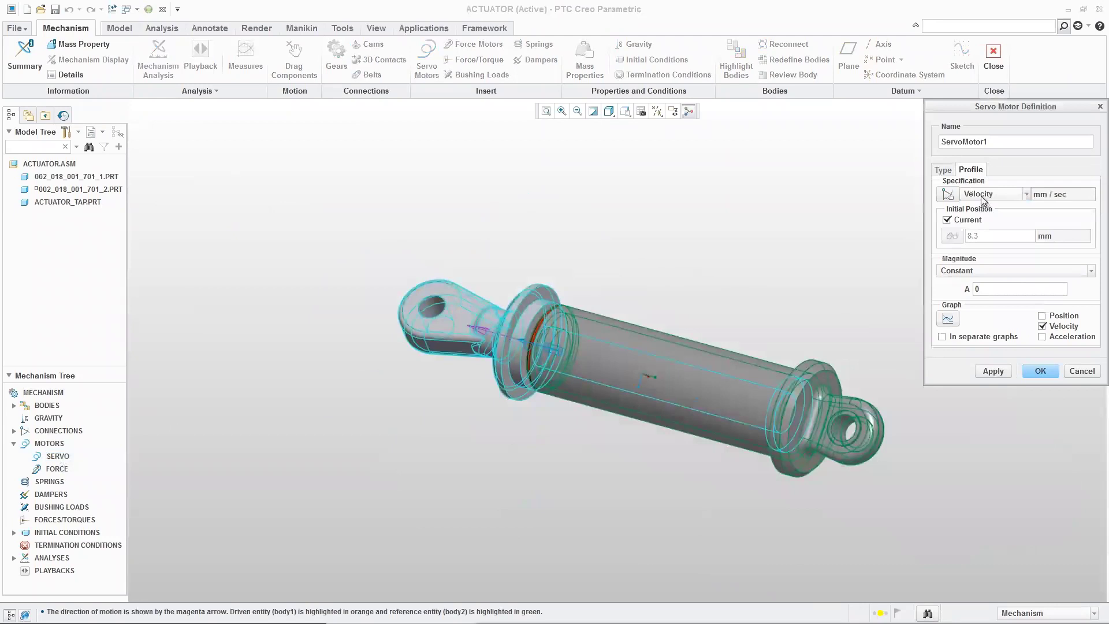
{"action": "left_click", "coordinate": [968, 271]}
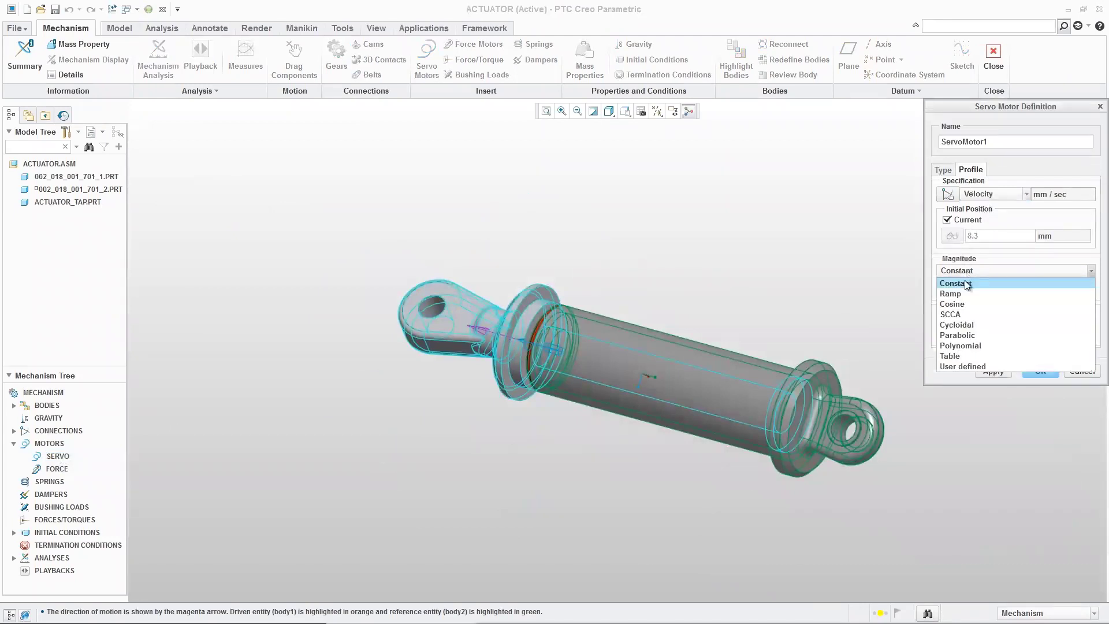
{"action": "left_click", "coordinate": [987, 251]}
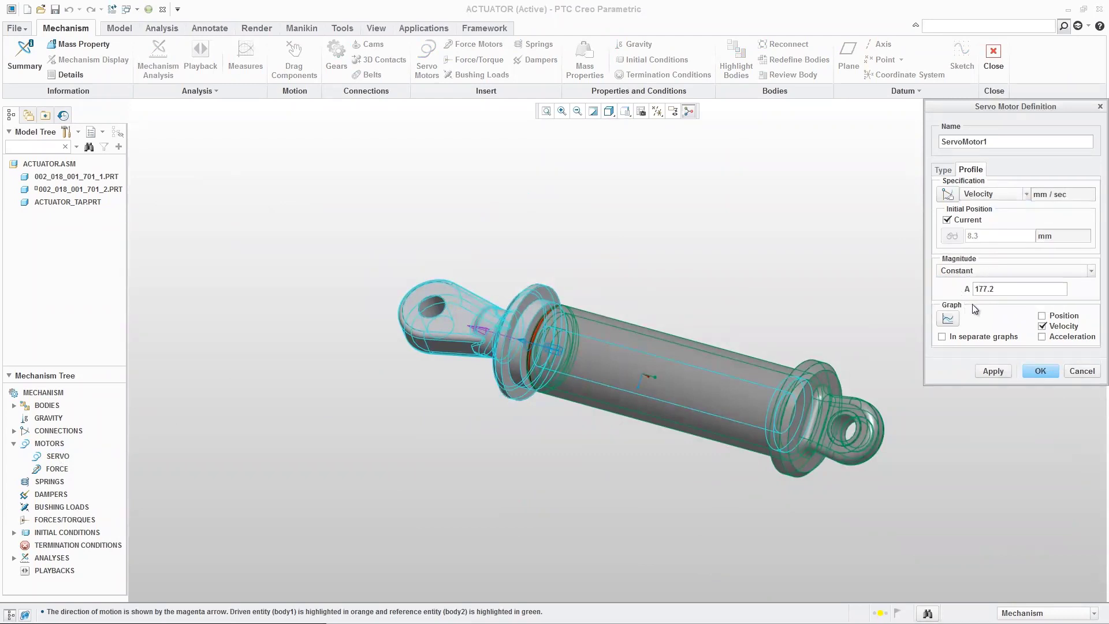
{"action": "left_click", "coordinate": [1040, 372]}
Step: Edit the dynamic analysis actuator_deploy, setting its duration to 1 and adding ServoMotor1 from Start to End
{"action": "scroll", "coordinate": [877, 322], "scroll_direction": "up", "scroll_amount": 2}
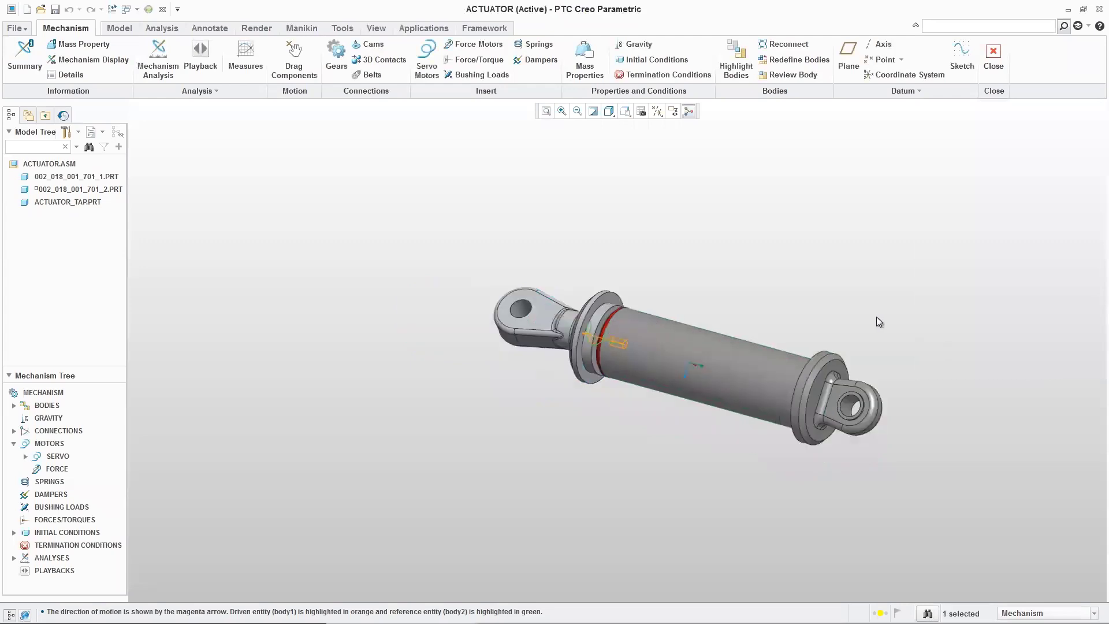
{"action": "scroll", "coordinate": [618, 257], "scroll_direction": "down", "scroll_amount": 1}
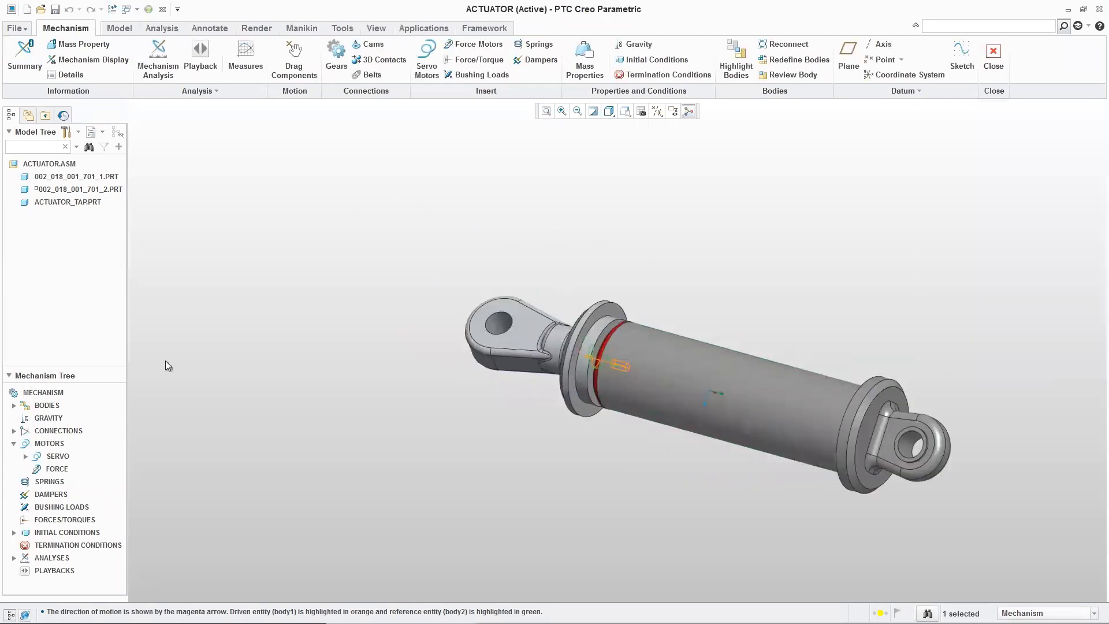
{"action": "left_click", "coordinate": [13, 559]}
{"action": "right_click", "coordinate": [75, 570]}
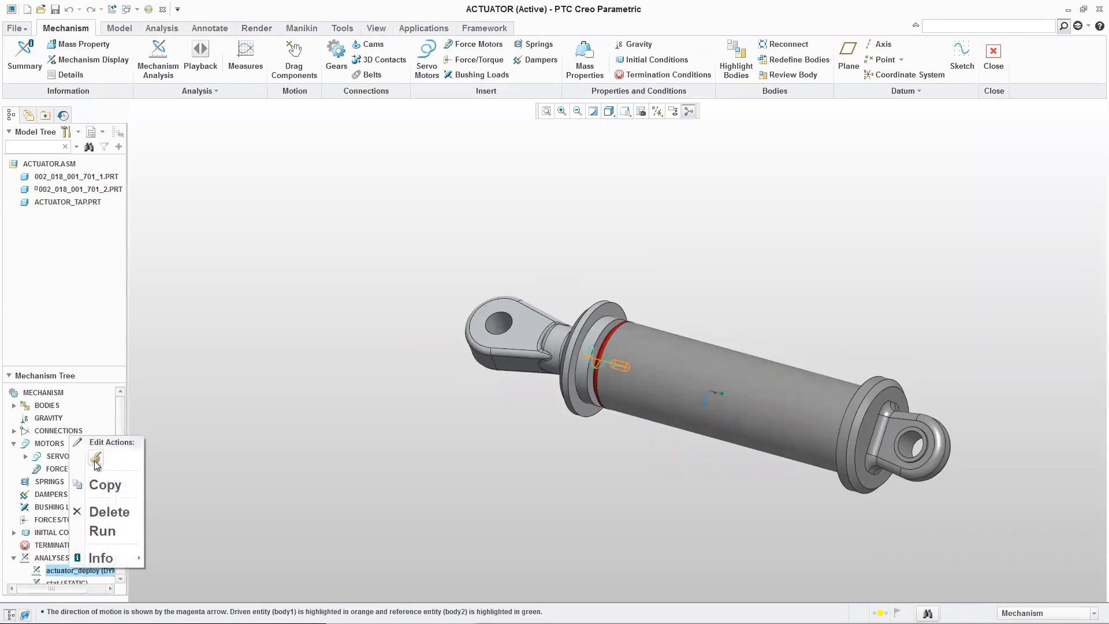
{"action": "left_click", "coordinate": [96, 459]}
{"action": "left_click_drag", "start_coordinate": [1021, 250], "coordinate": [990, 251]}
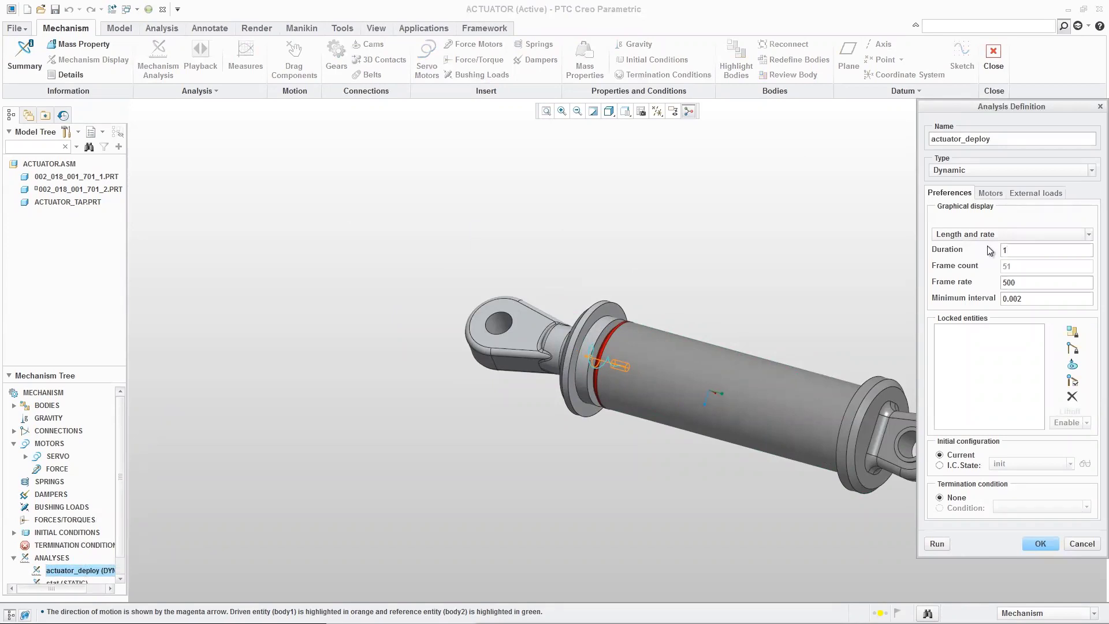
{"action": "left_click", "coordinate": [991, 193]}
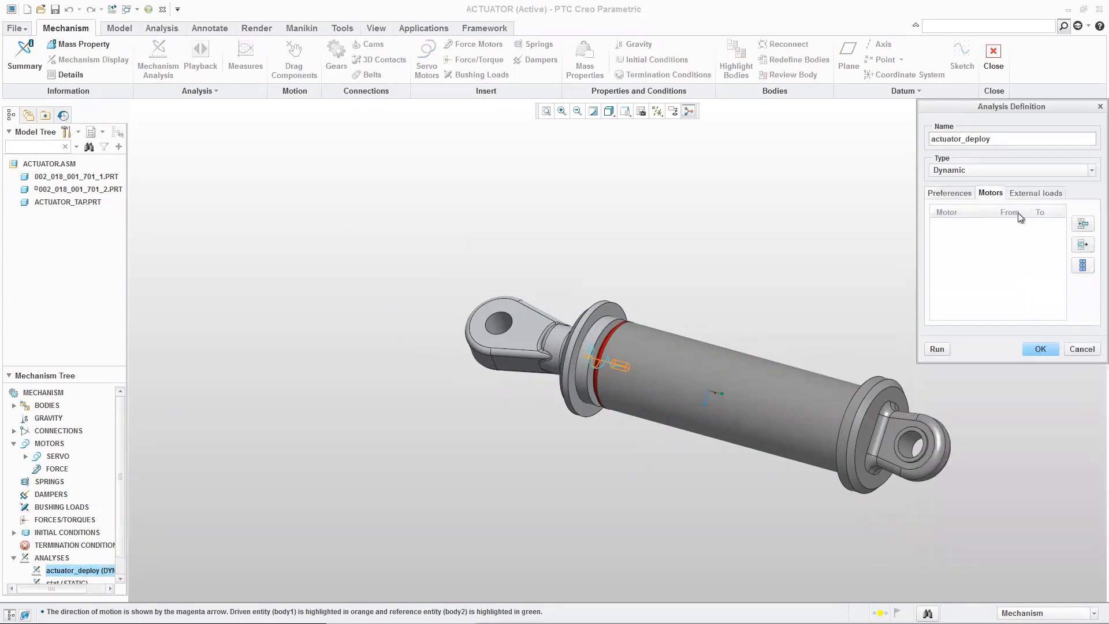
{"action": "left_click", "coordinate": [1082, 226]}
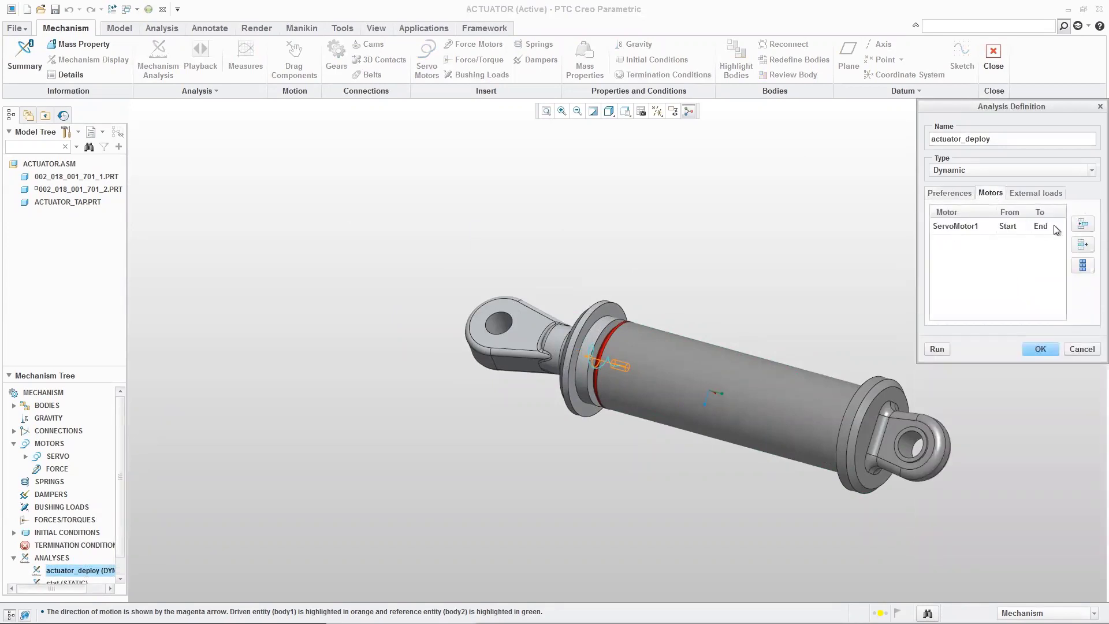
{"action": "left_click", "coordinate": [949, 194]}
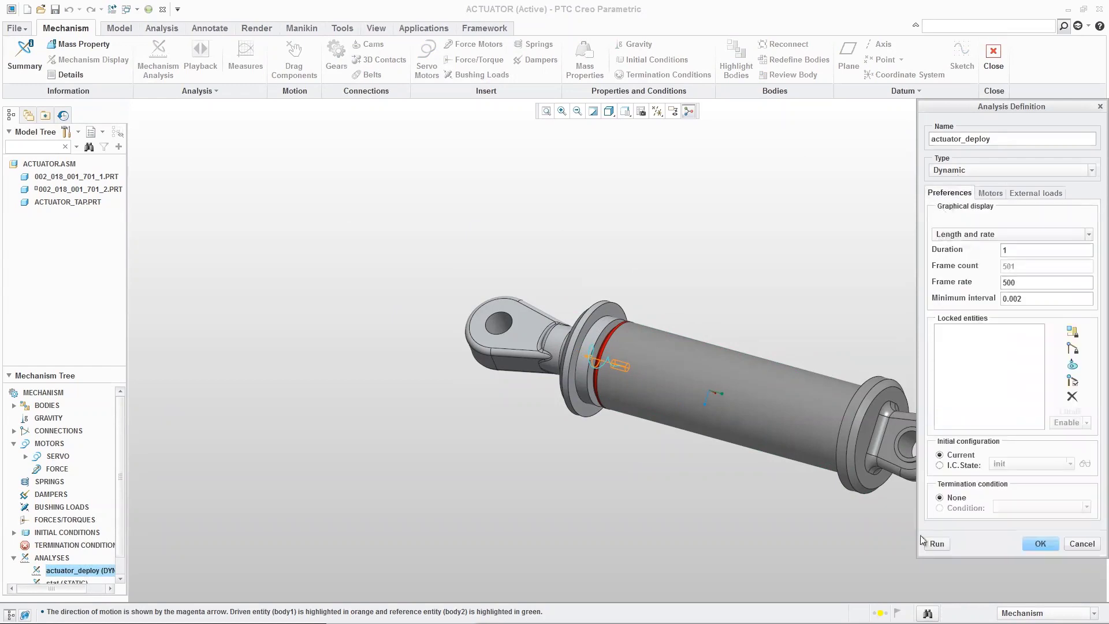
Step: Run the actuator_deploy analysis and accept its definition
{"action": "left_click", "coordinate": [937, 544]}
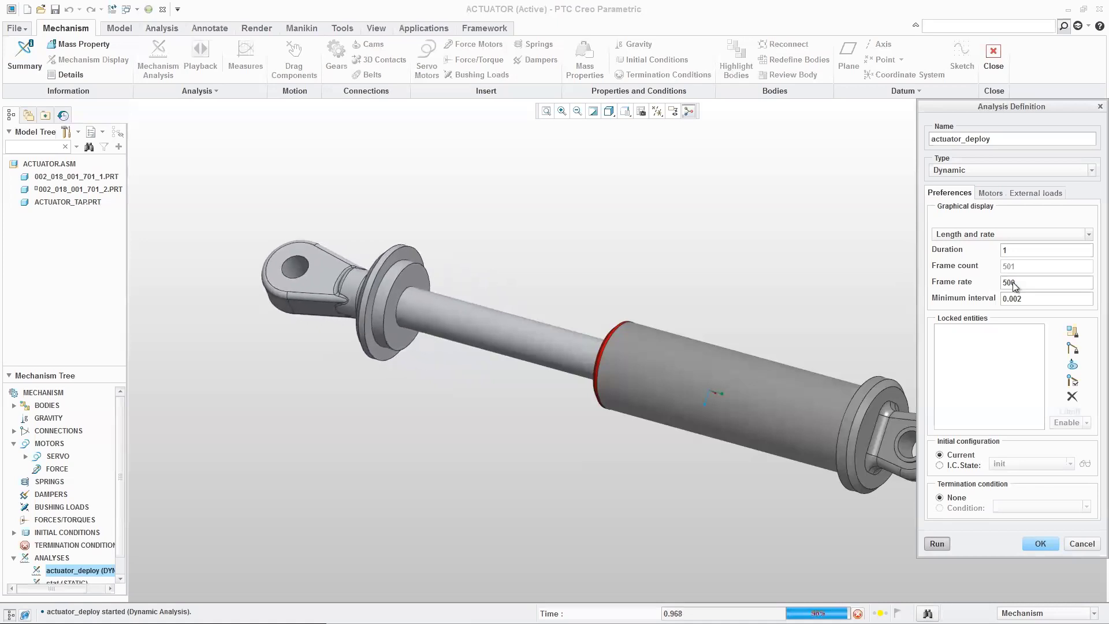
{"action": "left_click", "coordinate": [1041, 544]}
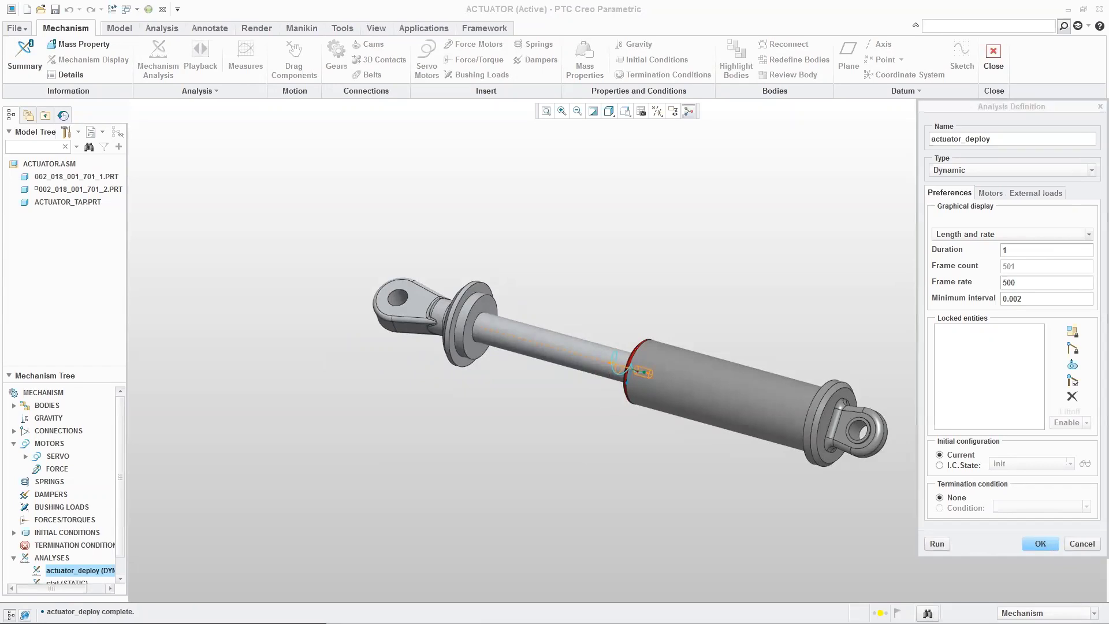
{"action": "left_click", "coordinate": [1040, 544]}
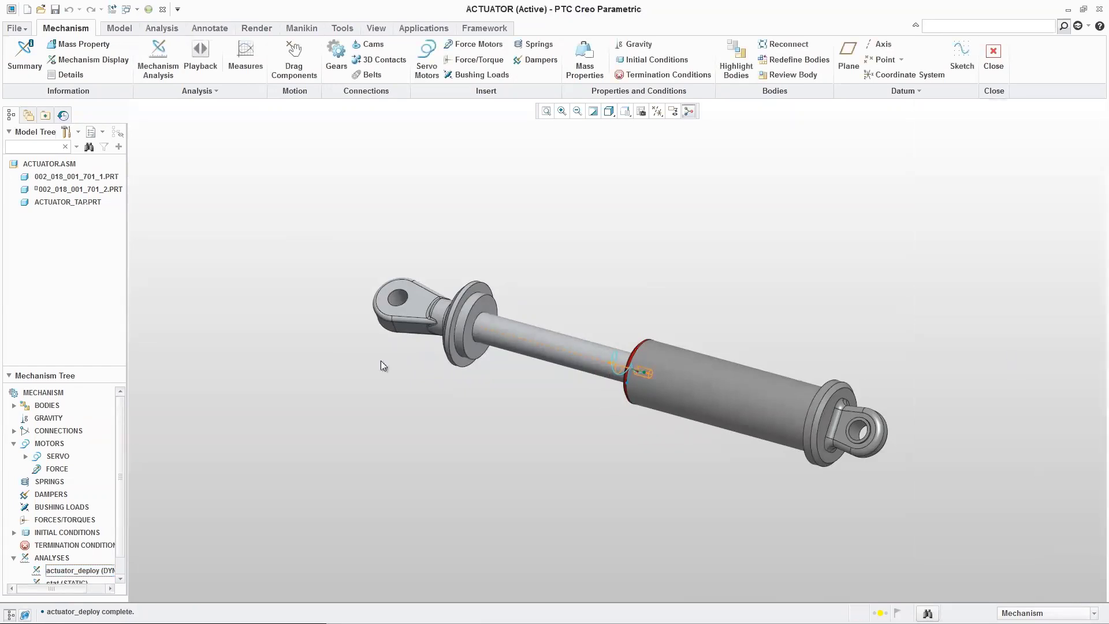
Step: Play back the actuator_deploy result as an animation
{"action": "scroll", "coordinate": [123, 569], "scroll_direction": "down", "scroll_amount": 1}
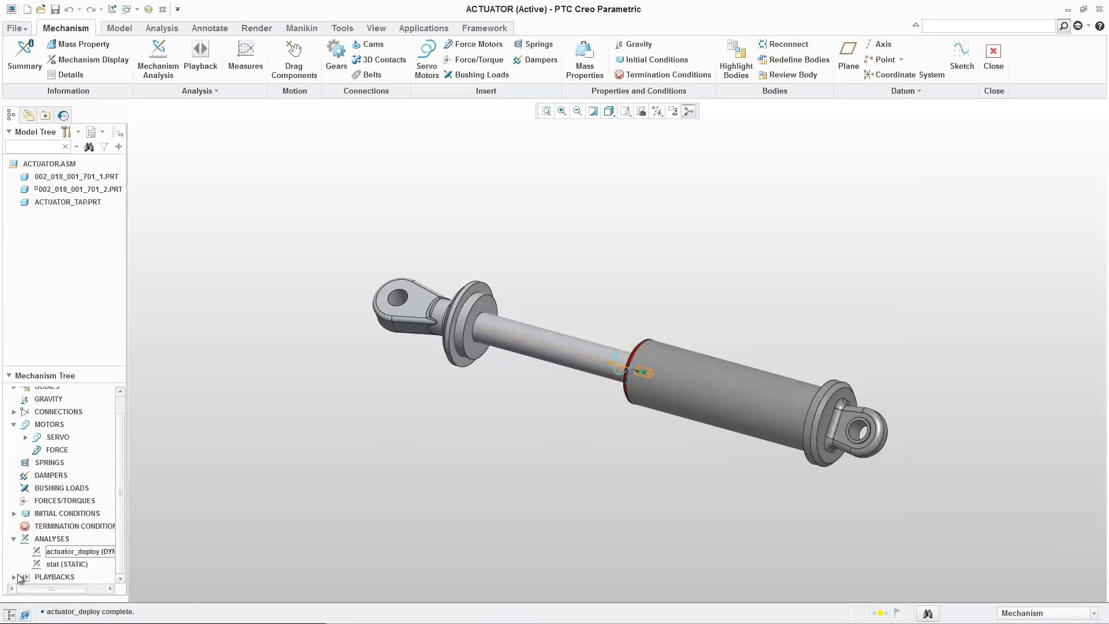
{"action": "left_click", "coordinate": [14, 577]}
{"action": "left_click", "coordinate": [70, 575]}
{"action": "right_click", "coordinate": [71, 573]}
{"action": "left_click", "coordinate": [92, 548]}
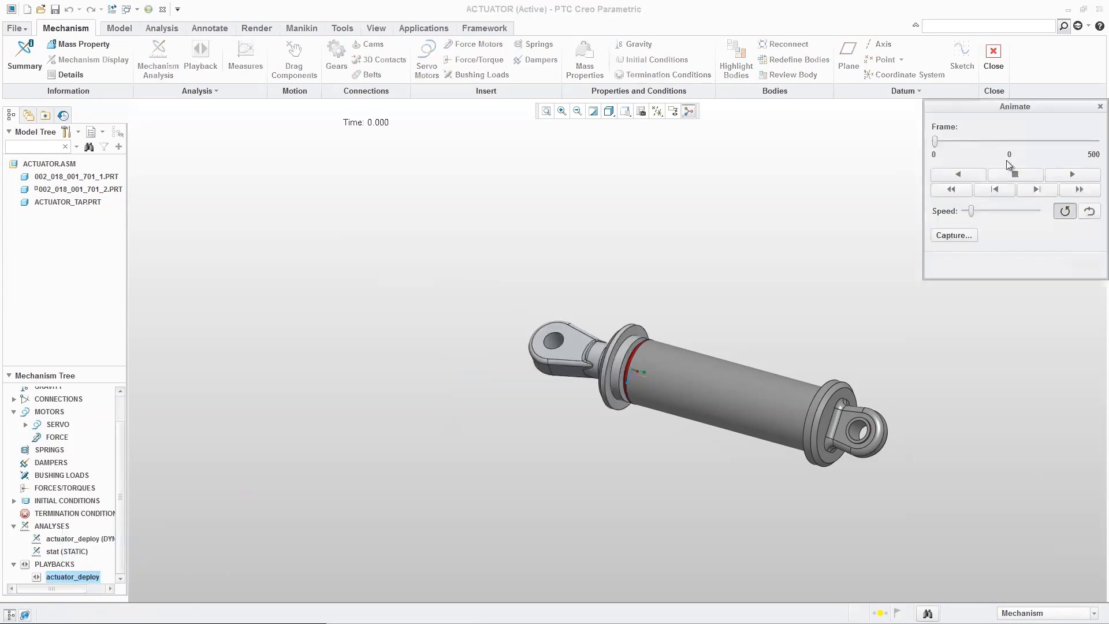
{"action": "left_click", "coordinate": [1060, 176]}
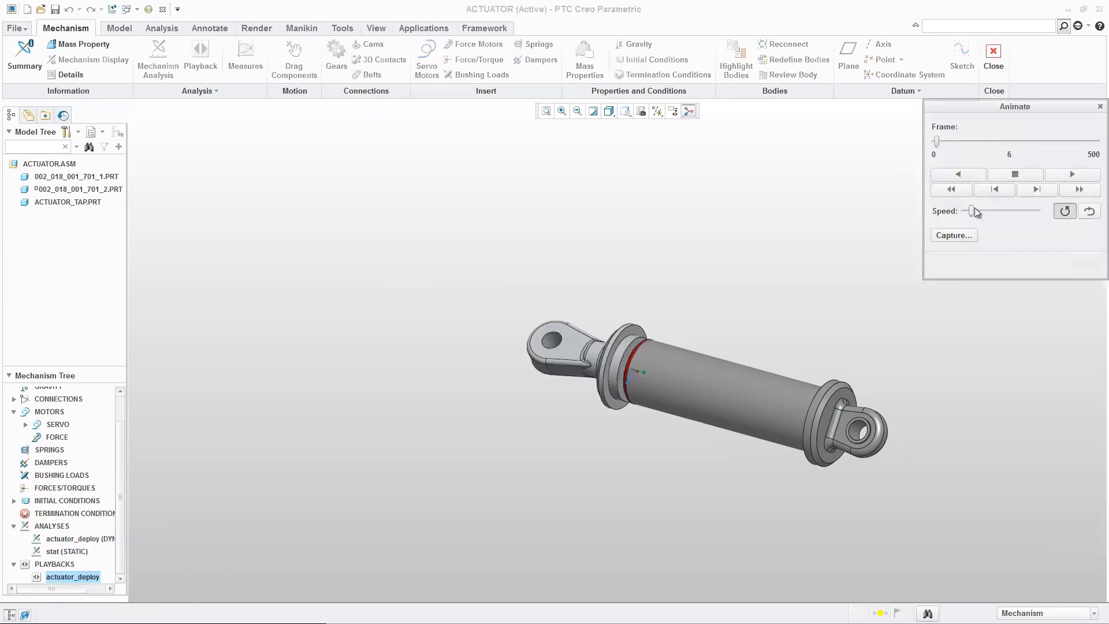
Step: Speed up the actuator_deploy playback, capture it as the MPEG movie ACTUATOR.mpg at 25 fps, and close the animation
{"action": "left_click_drag", "start_coordinate": [972, 211], "coordinate": [1008, 211]}
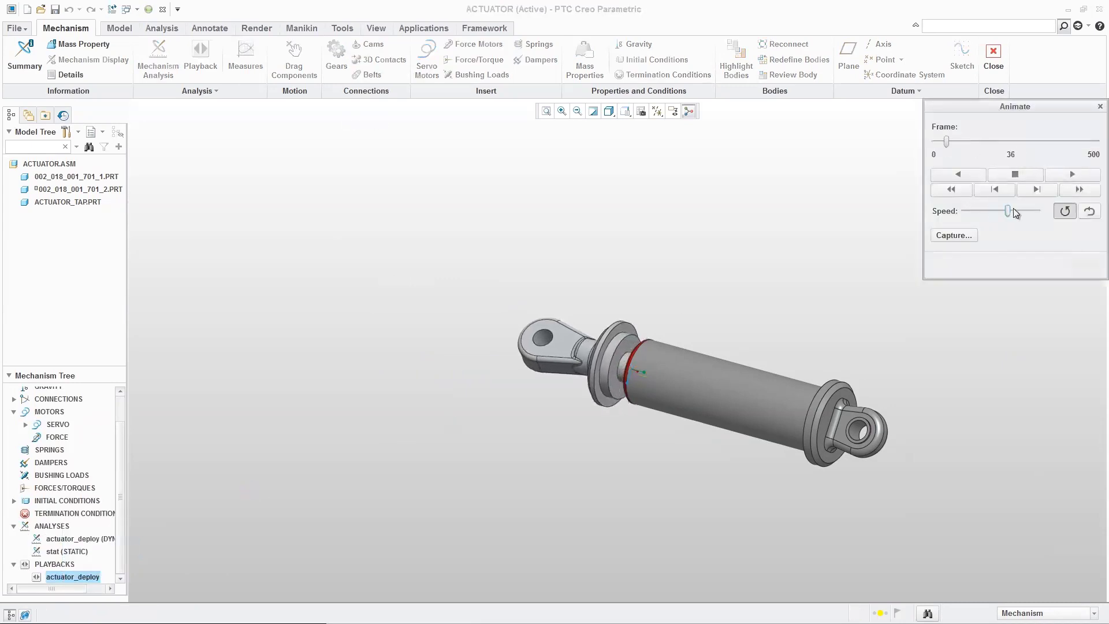
{"action": "left_click", "coordinate": [1006, 178]}
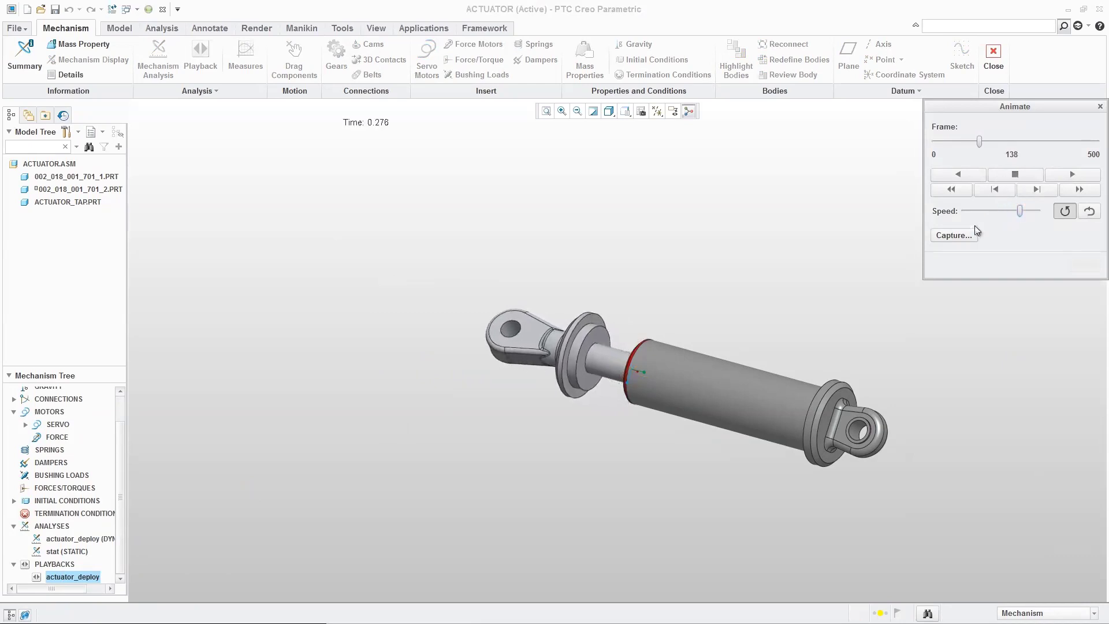
{"action": "left_click", "coordinate": [946, 236]}
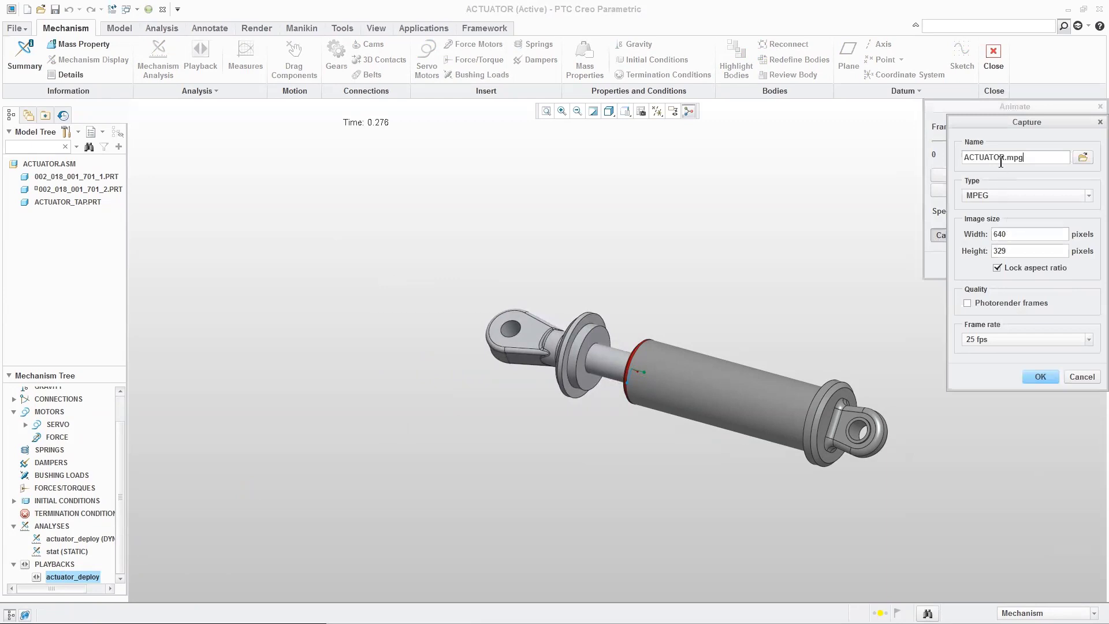
{"action": "left_click", "coordinate": [996, 197]}
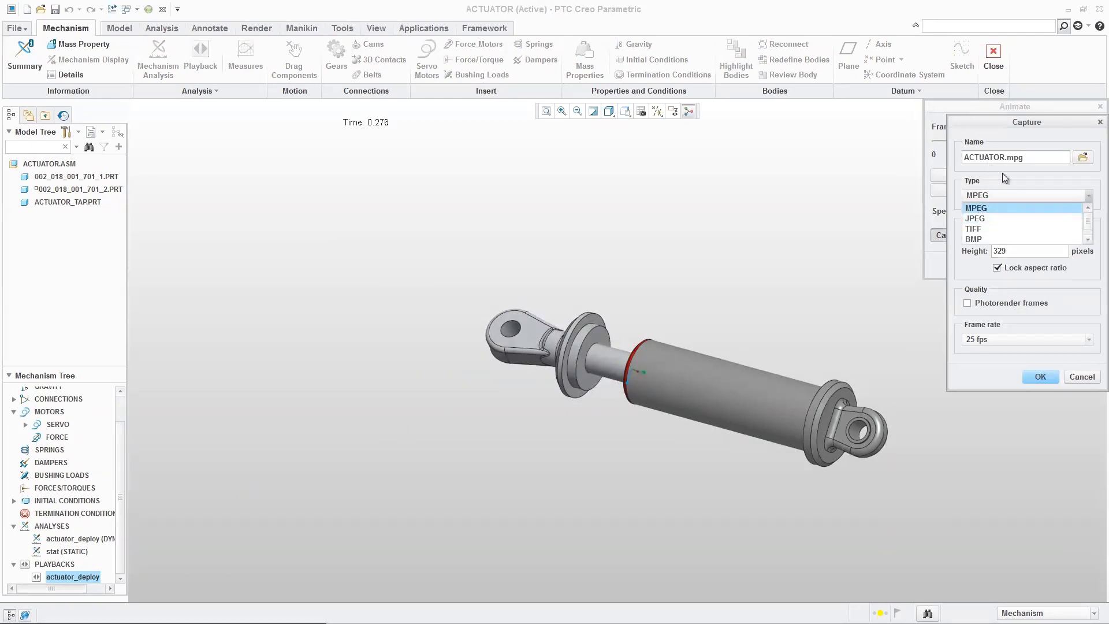
{"action": "left_click", "coordinate": [1012, 212]}
{"action": "left_click", "coordinate": [1041, 377]}
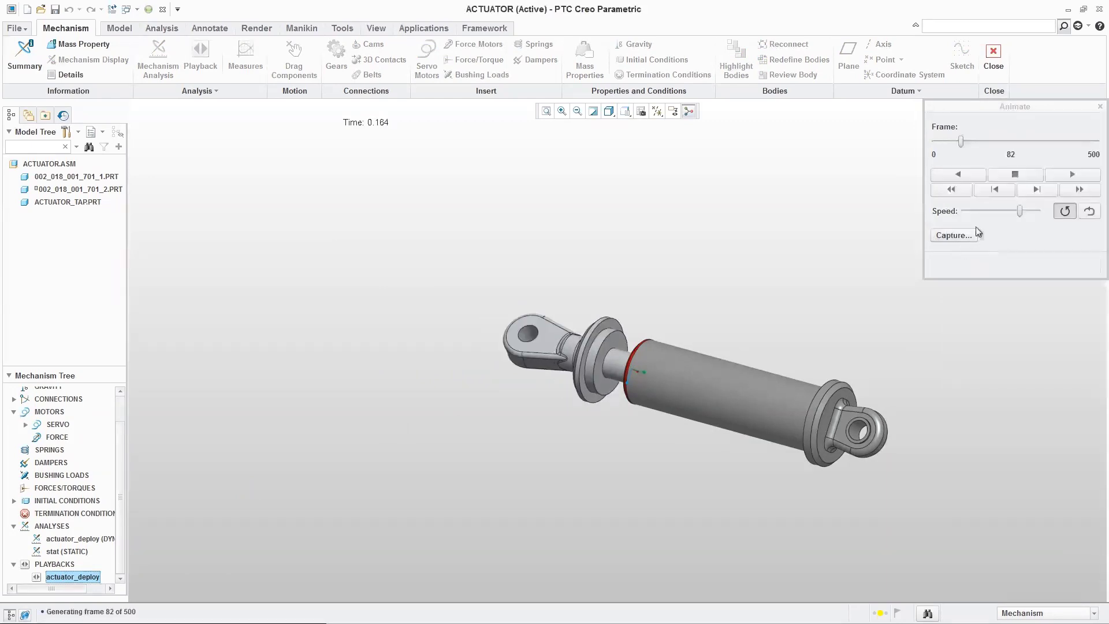
{"action": "left_click", "coordinate": [1099, 108]}
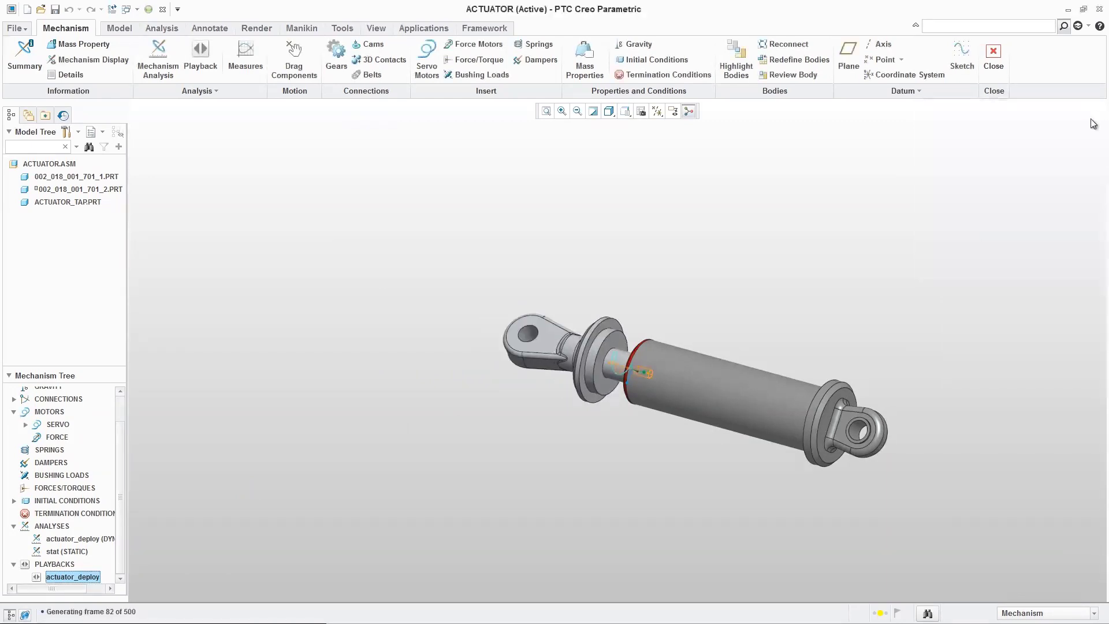
Step: Create the position measure measure1 on the rod-end point edge_end, using the Magnitude component in WCS at each time step
{"action": "left_click", "coordinate": [244, 58]}
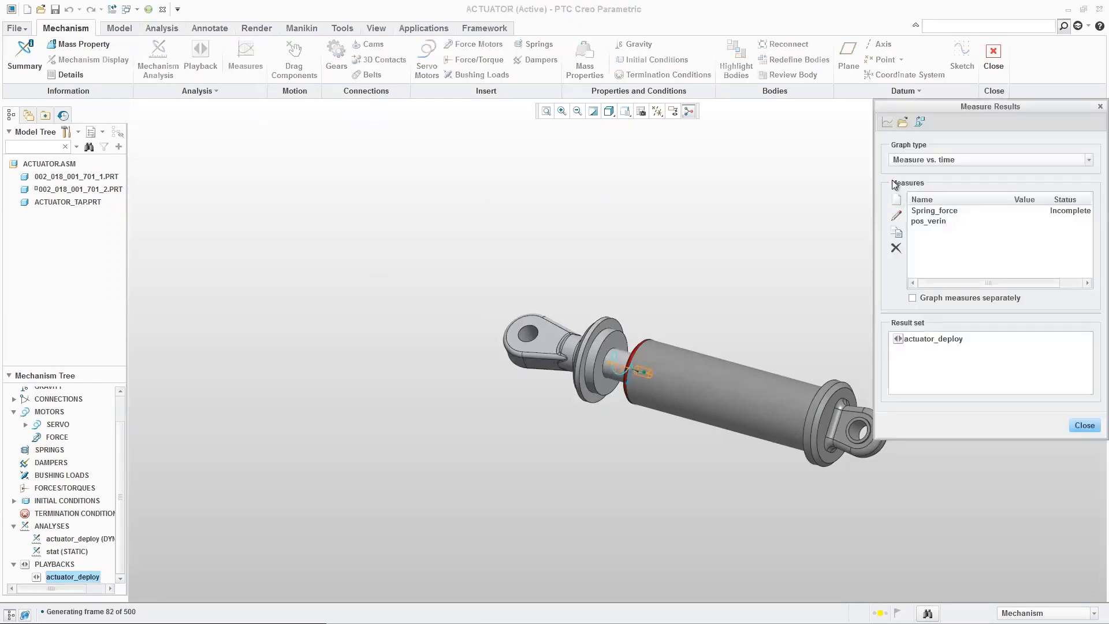
{"action": "left_click", "coordinate": [896, 200]}
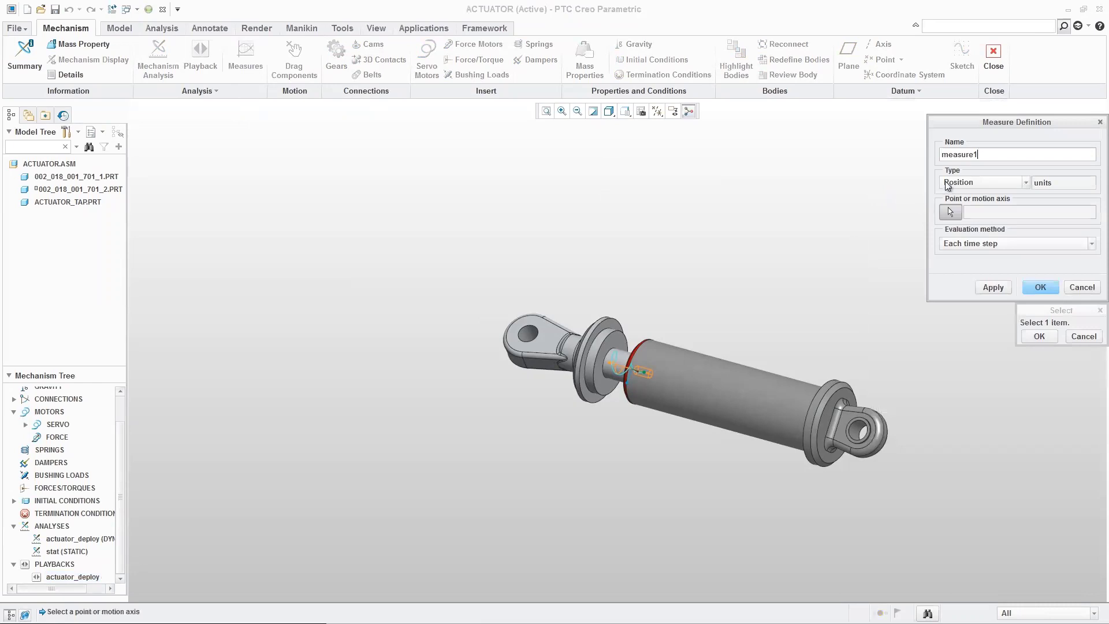
{"action": "left_click", "coordinate": [950, 212]}
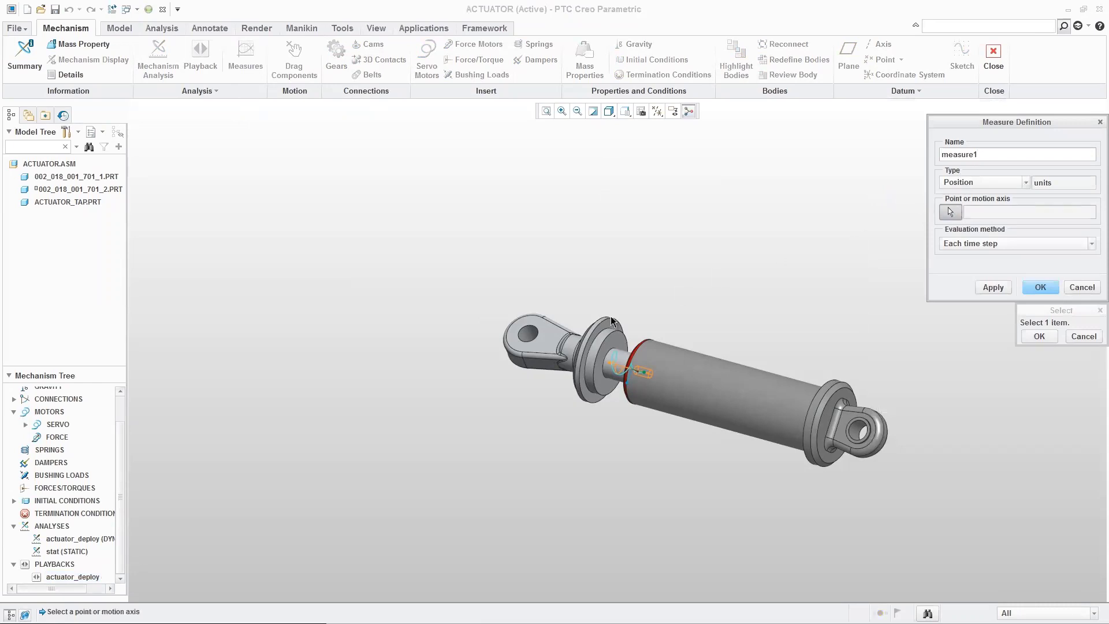
{"action": "left_click", "coordinate": [523, 333]}
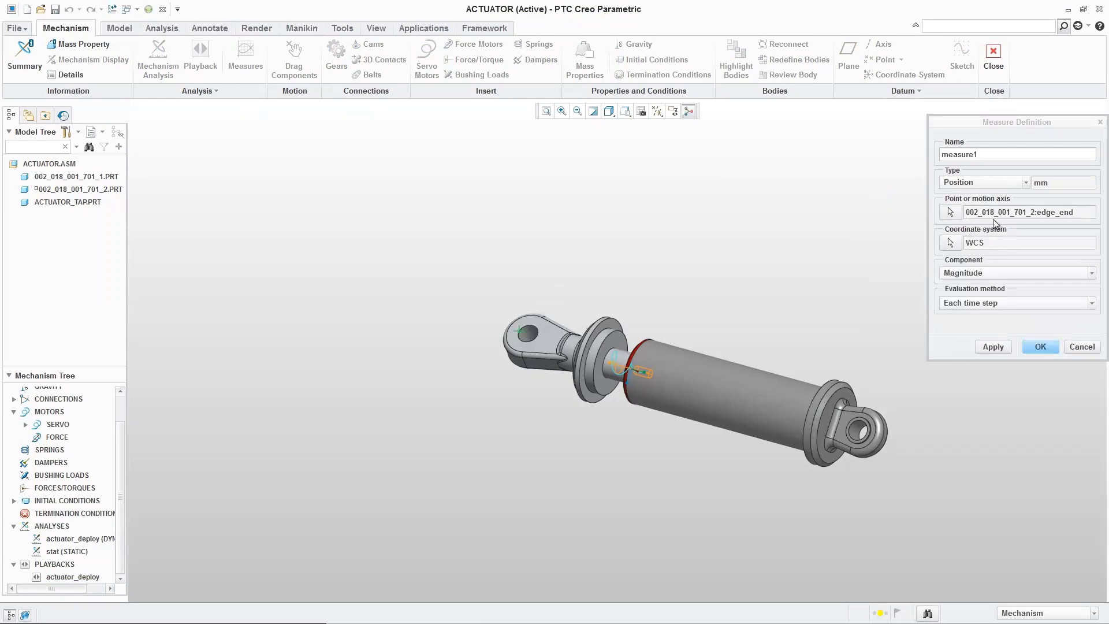
{"action": "left_click", "coordinate": [992, 347]}
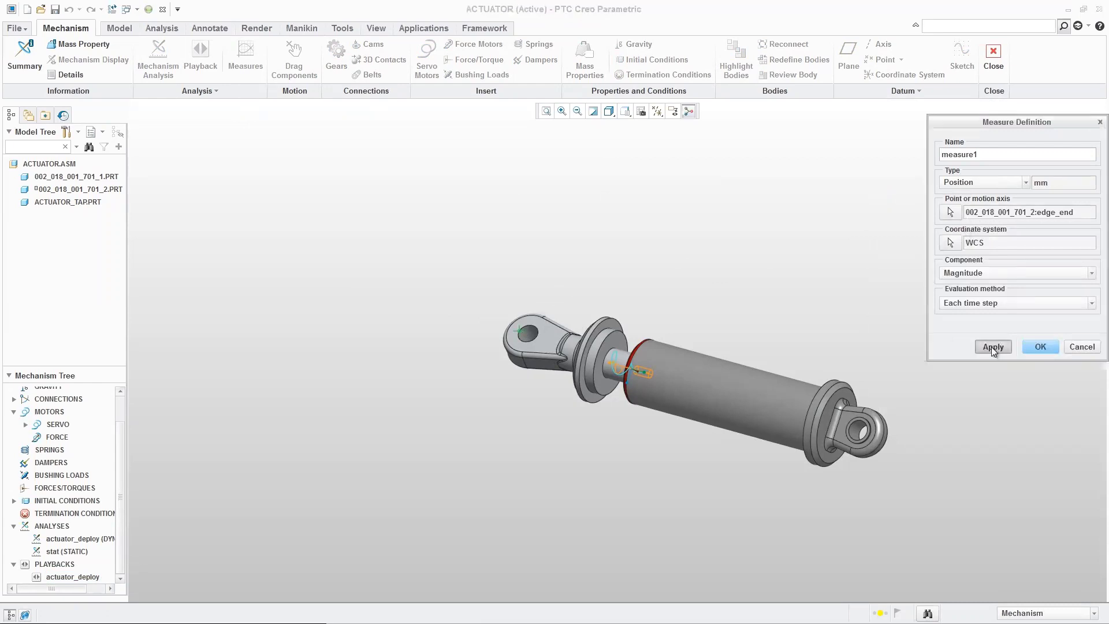
{"action": "left_click", "coordinate": [1041, 347]}
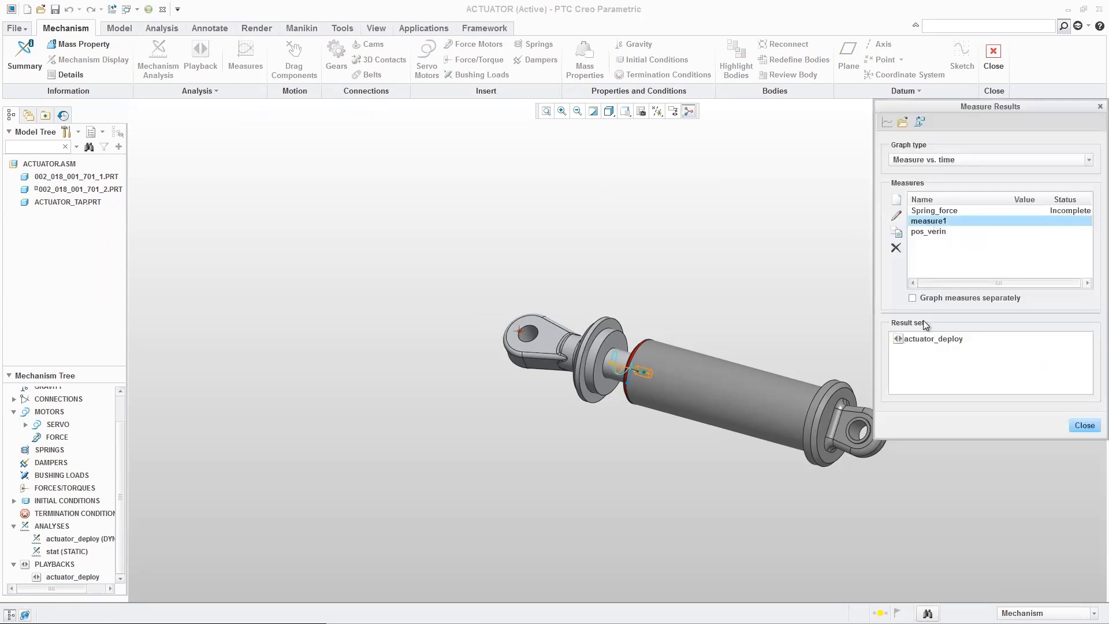
Step: Graph measure1 against time for the actuator_deploy result set, and close the graph and measure results
{"action": "left_click", "coordinate": [916, 340]}
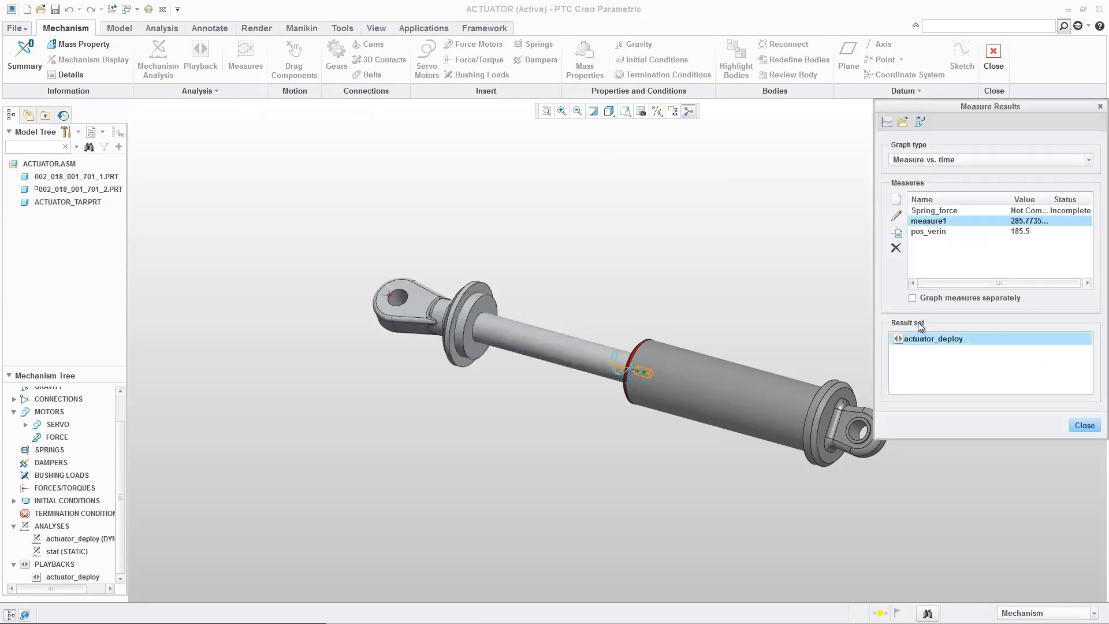
{"action": "left_click", "coordinate": [886, 122]}
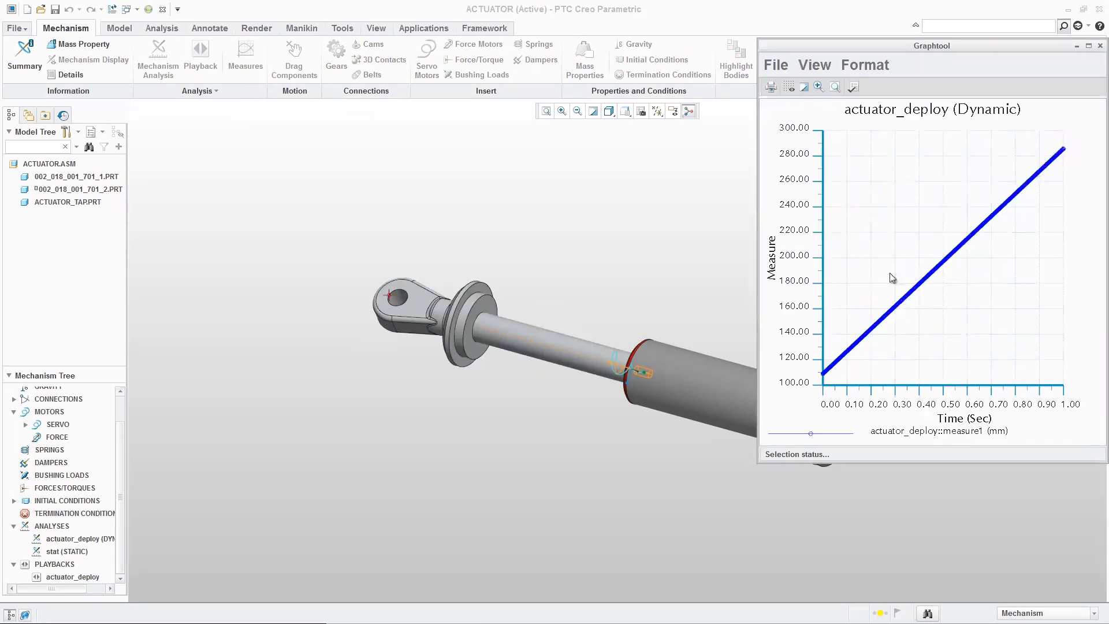
{"action": "left_click", "coordinate": [1100, 45]}
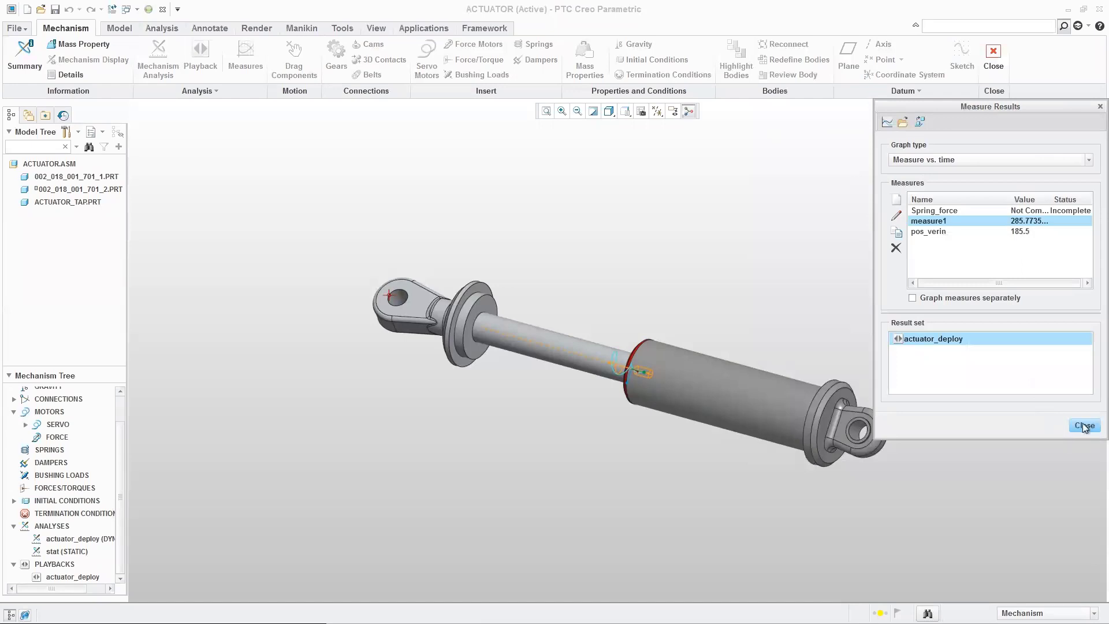
{"action": "left_click", "coordinate": [1084, 425]}
Step: Switch to INTEGRATION.ASM and open it in the Mechanism application
{"action": "left_click", "coordinate": [136, 10]}
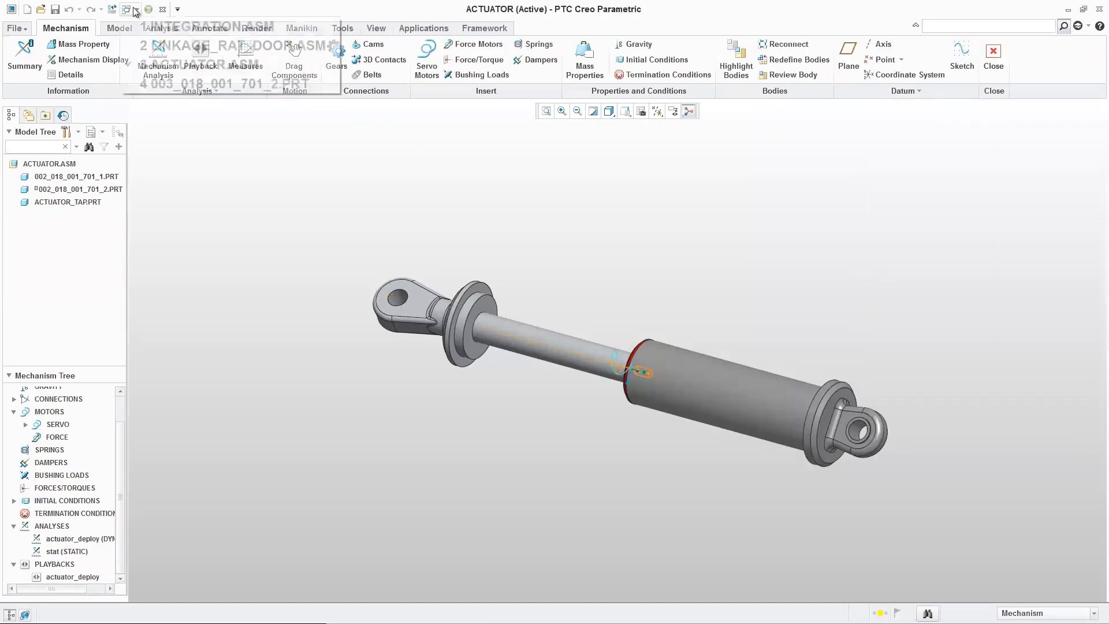
{"action": "left_click", "coordinate": [168, 29]}
{"action": "left_click", "coordinate": [595, 382]}
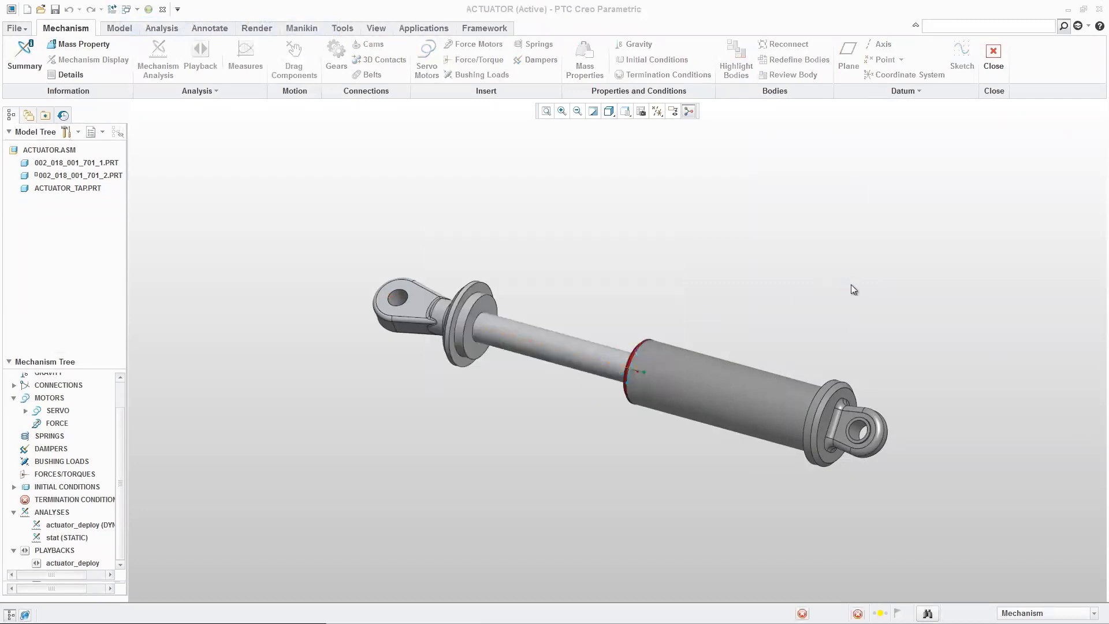
{"action": "scroll", "coordinate": [642, 184], "scroll_direction": "down", "scroll_amount": 3}
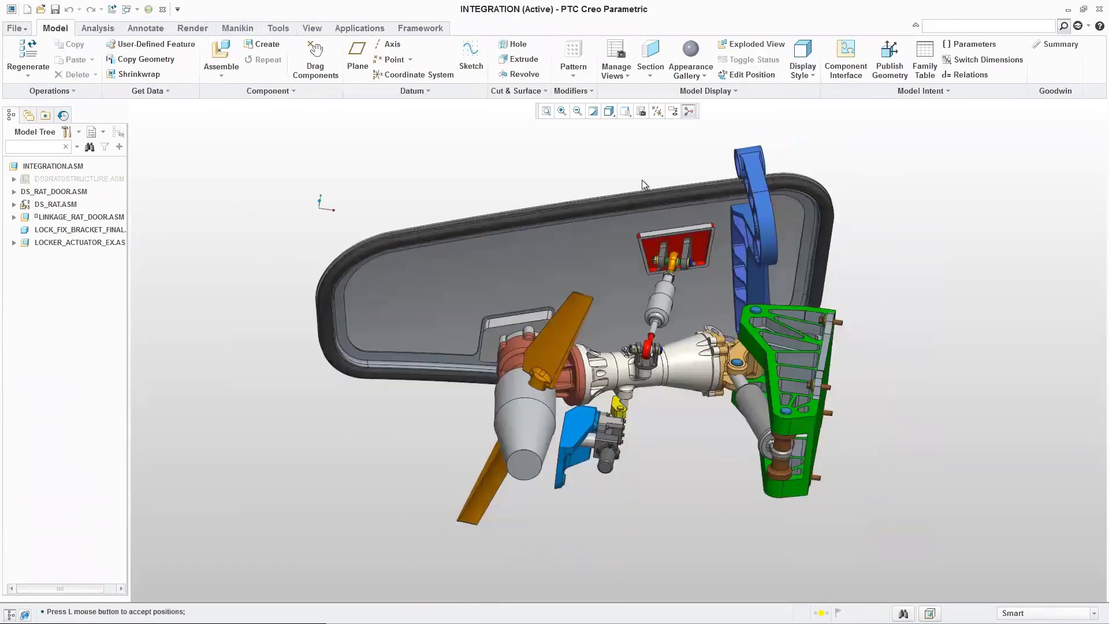
{"action": "left_click", "coordinate": [370, 29]}
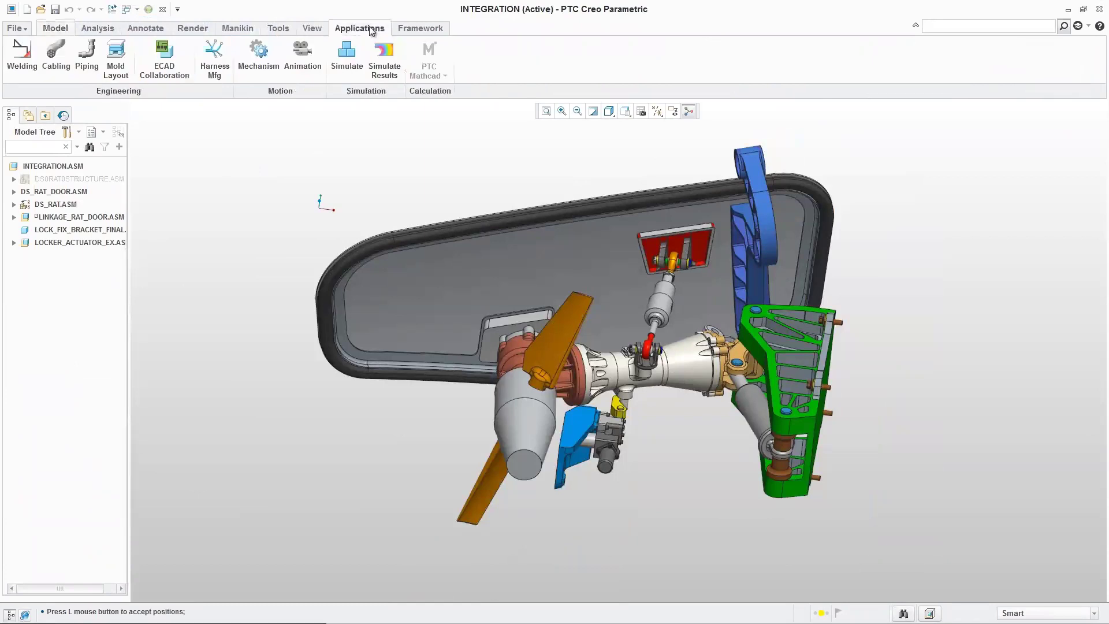
{"action": "left_click", "coordinate": [254, 58]}
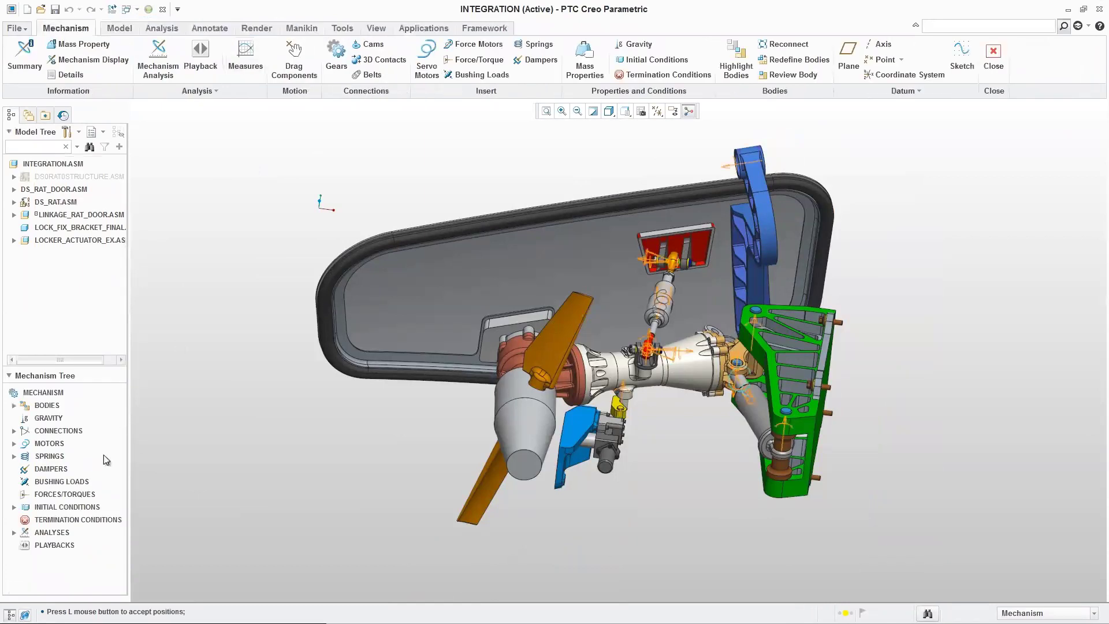
Step: Edit the dynamic analysis rat_deploy, setting its duration to 0.998478 and adding the actuator's motor from Start to End
{"action": "left_click", "coordinate": [14, 532]}
{"action": "left_click", "coordinate": [57, 545]}
{"action": "right_click", "coordinate": [58, 545]}
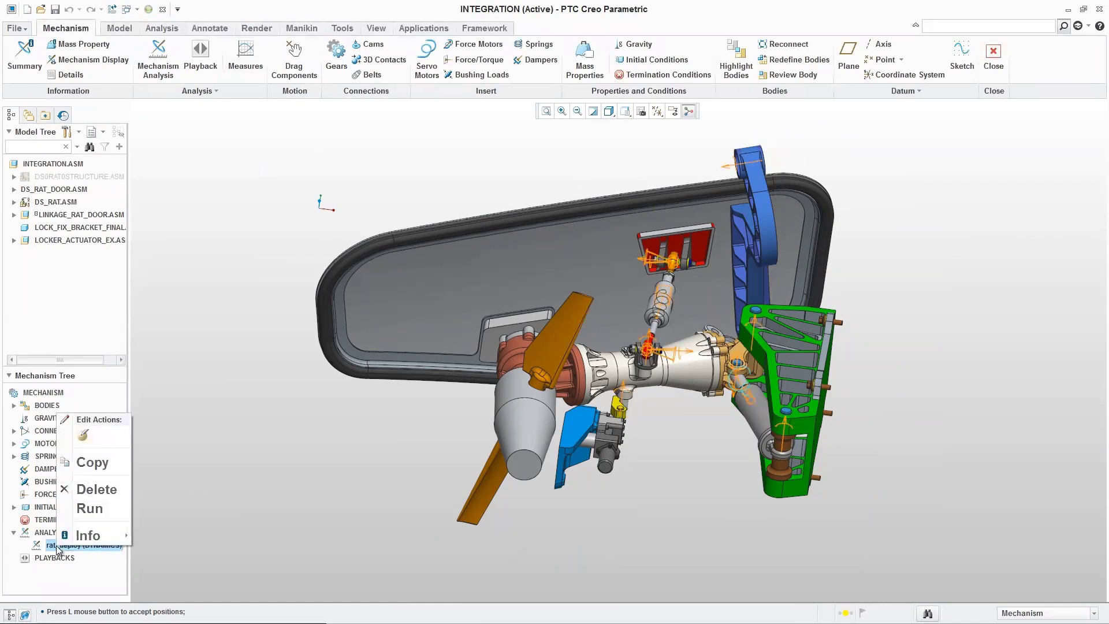
{"action": "left_click", "coordinate": [84, 436]}
{"action": "double_click", "coordinate": [1040, 250]}
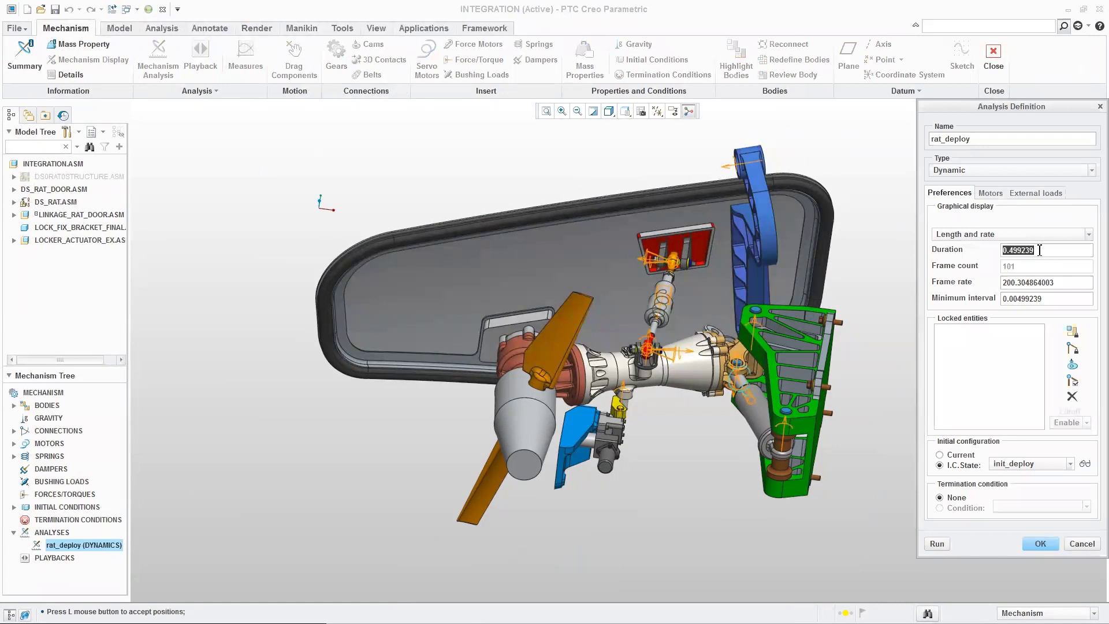
{"action": "left_click", "coordinate": [991, 193]}
{"action": "left_click", "coordinate": [1084, 227]}
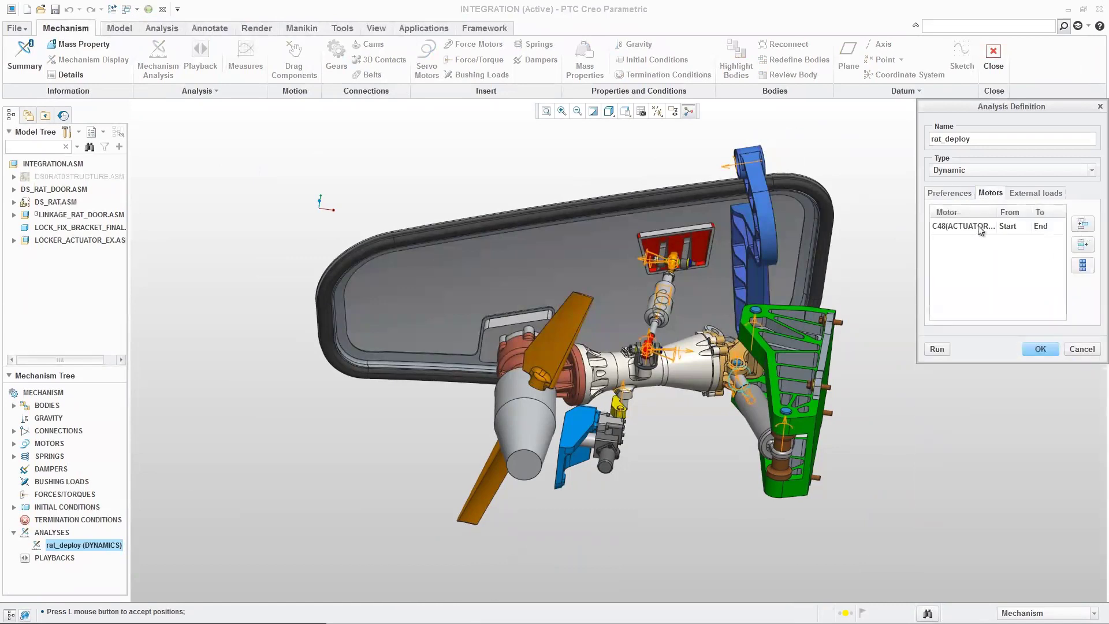
{"action": "left_click", "coordinate": [956, 195]}
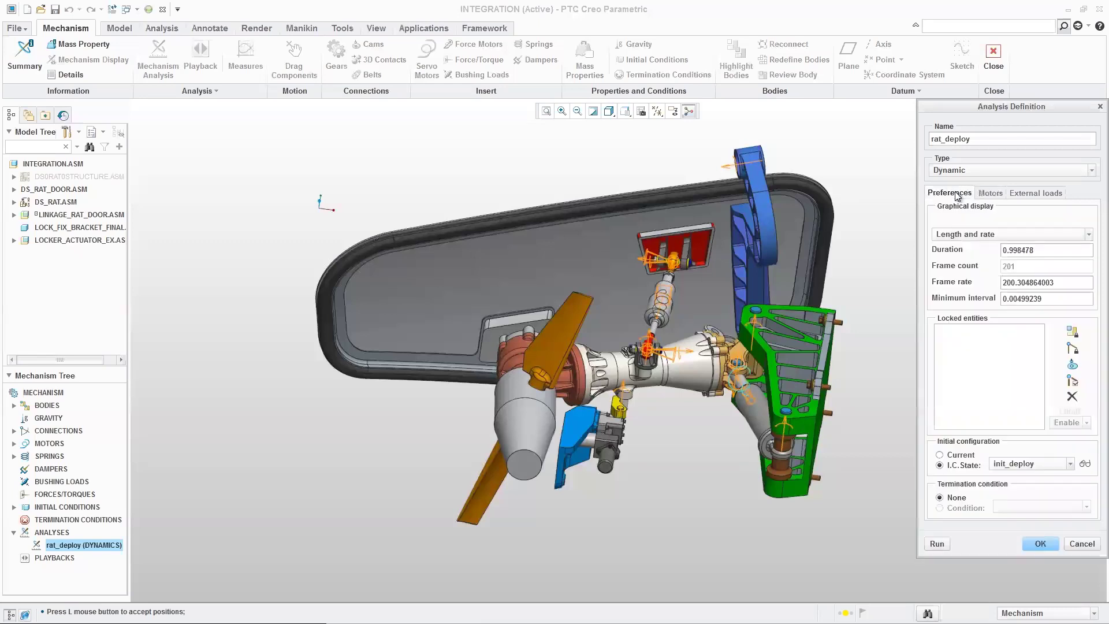
Step: Run the rat_deploy analysis and accept its definition
{"action": "left_click", "coordinate": [938, 544]}
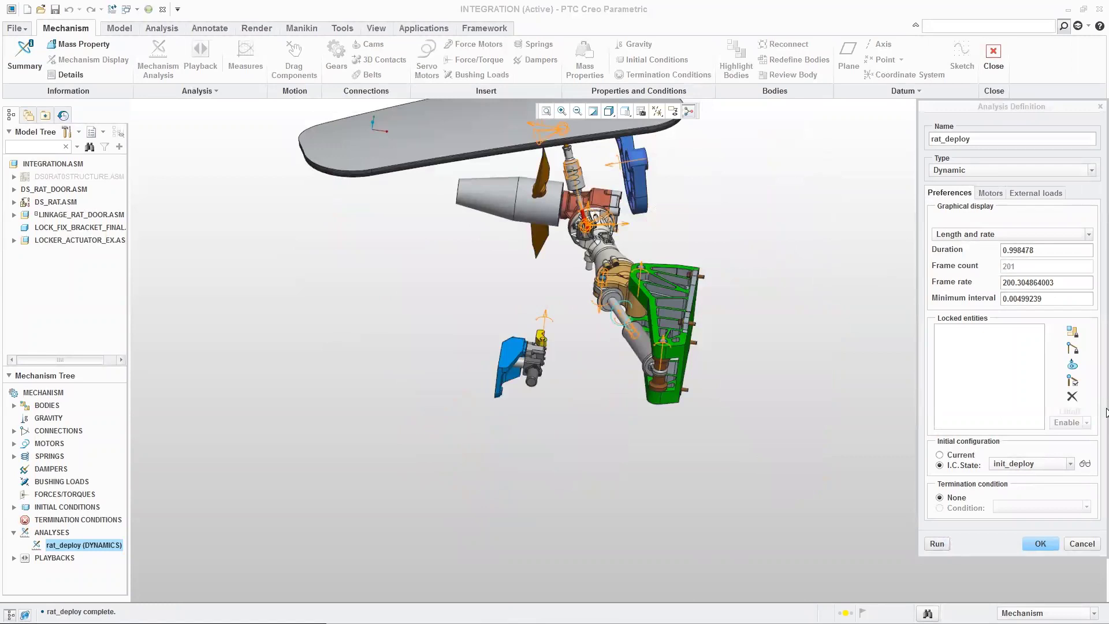
{"action": "left_click", "coordinate": [1040, 544]}
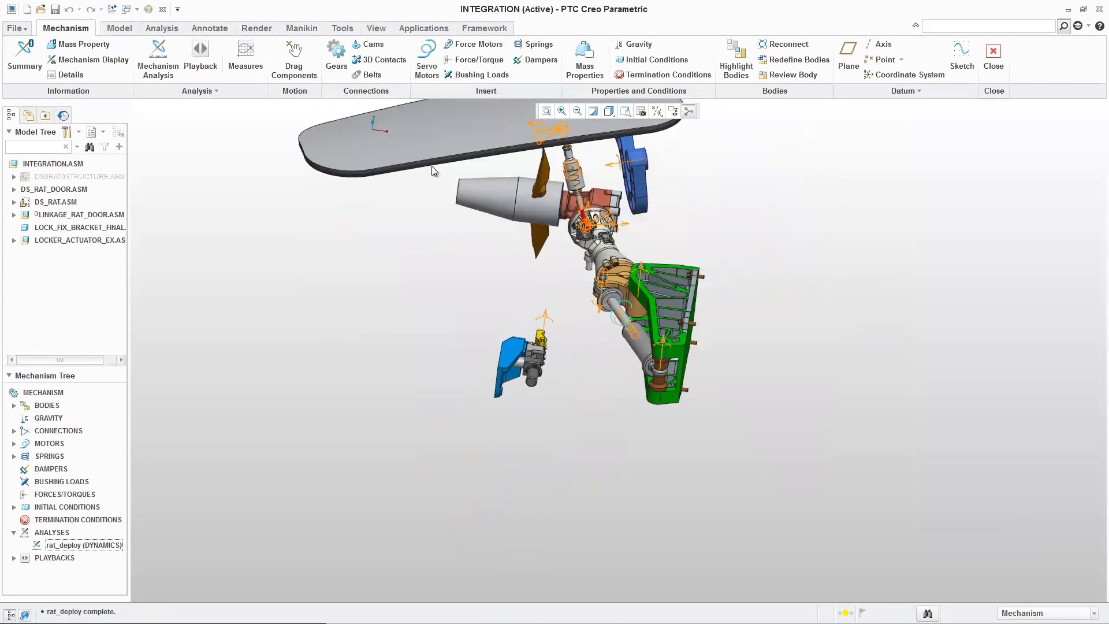
Step: Create a position measure named hinge_angle on the blue door hinge's motion axis Connection_1.axis_1, evaluated at each time step
{"action": "left_click", "coordinate": [250, 74]}
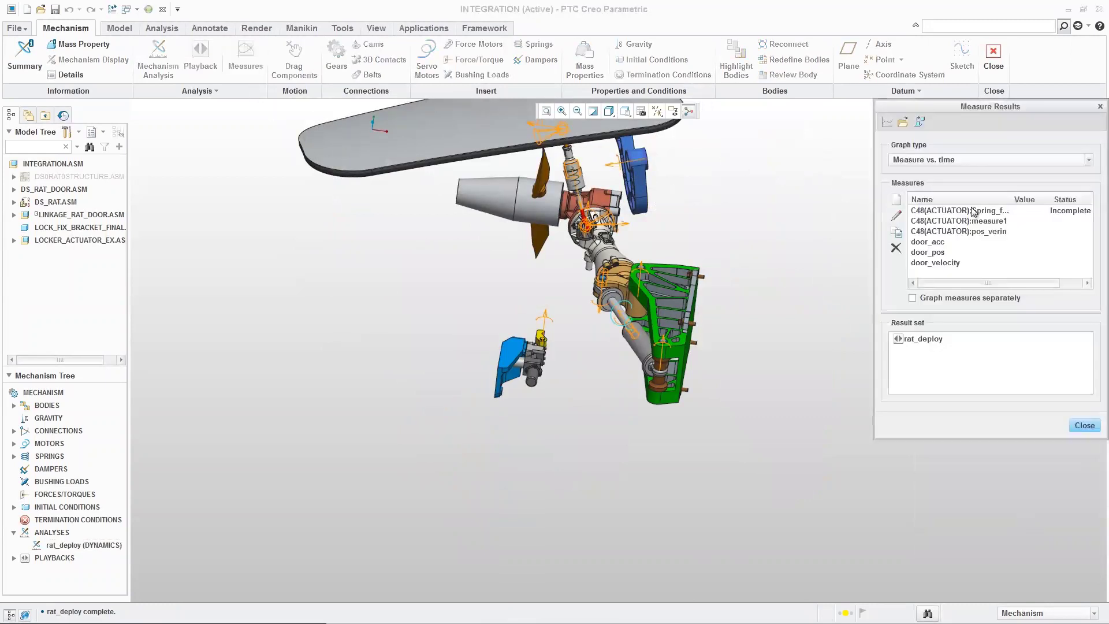
{"action": "left_click", "coordinate": [896, 201]}
{"action": "double_click", "coordinate": [976, 154]}
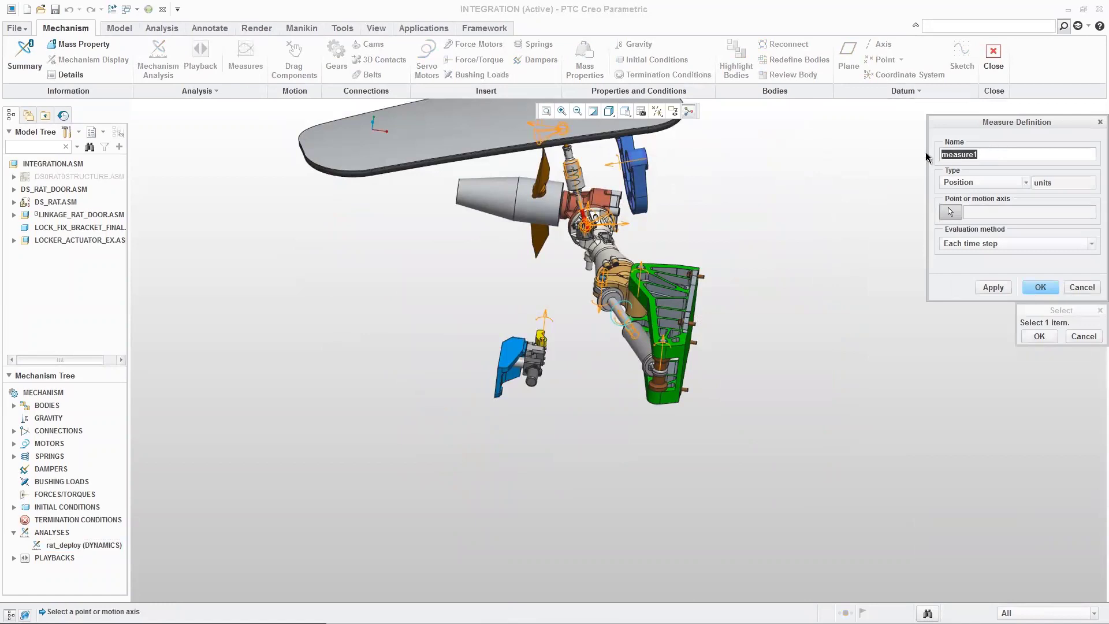
{"action": "type", "text": "hinge_angle"}
{"action": "scroll", "coordinate": [623, 158], "scroll_direction": "down", "scroll_amount": 5}
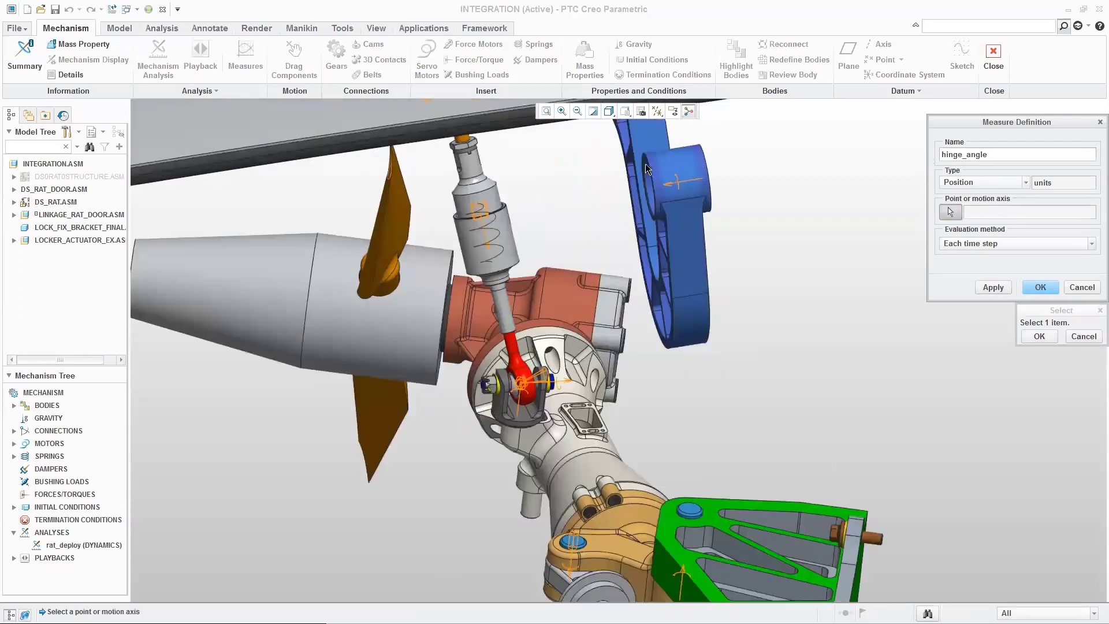
{"action": "left_click", "coordinate": [675, 179]}
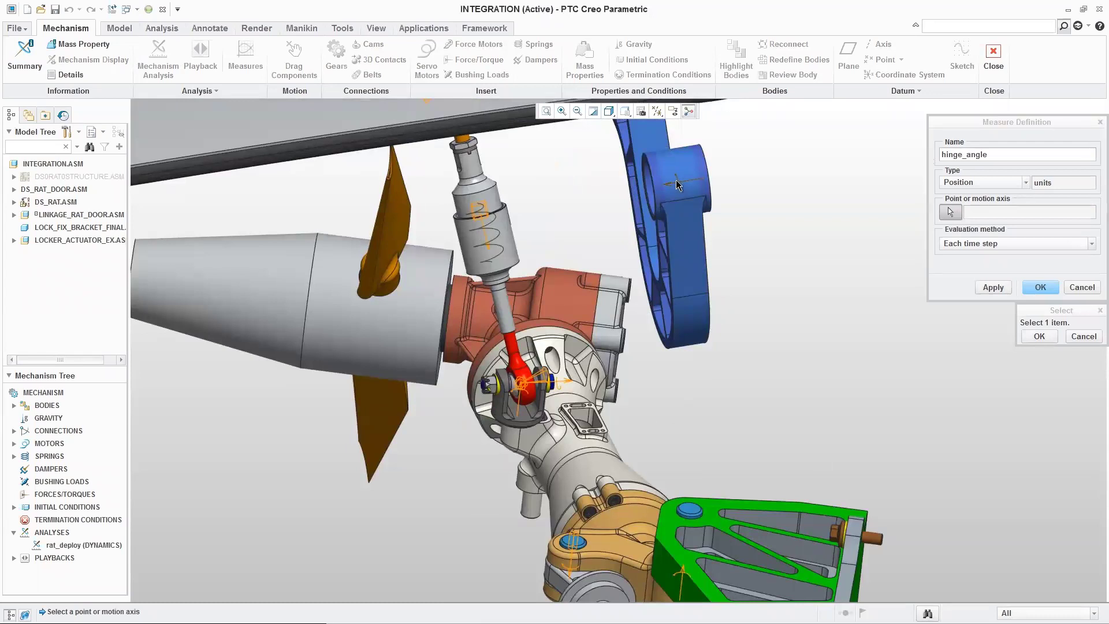
{"action": "scroll", "coordinate": [662, 212], "scroll_direction": "up", "scroll_amount": 5}
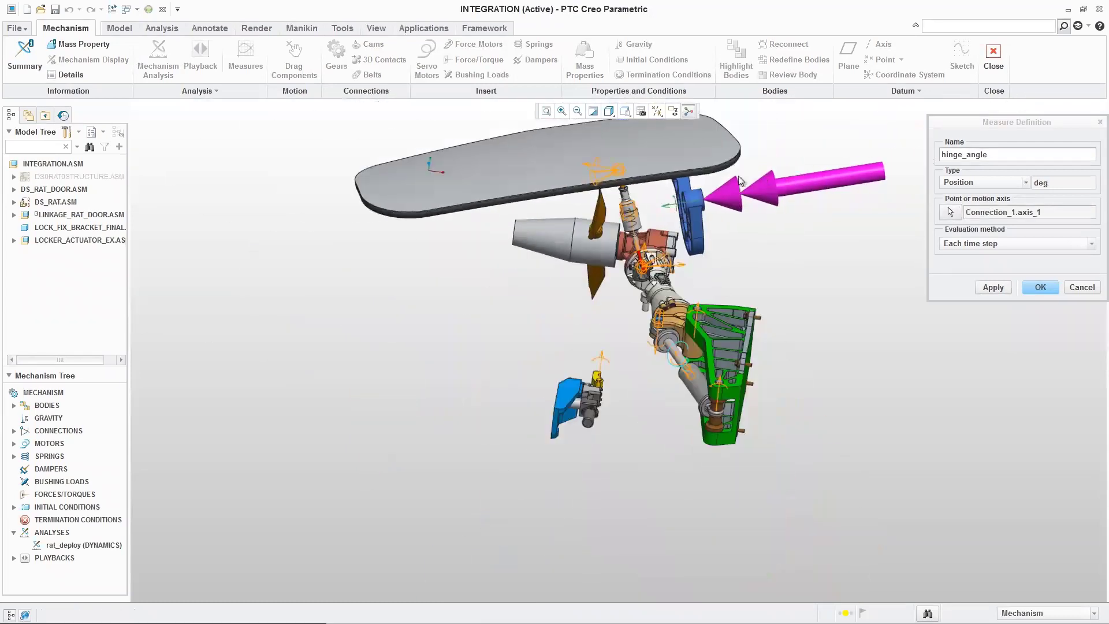
{"action": "left_click", "coordinate": [1039, 288]}
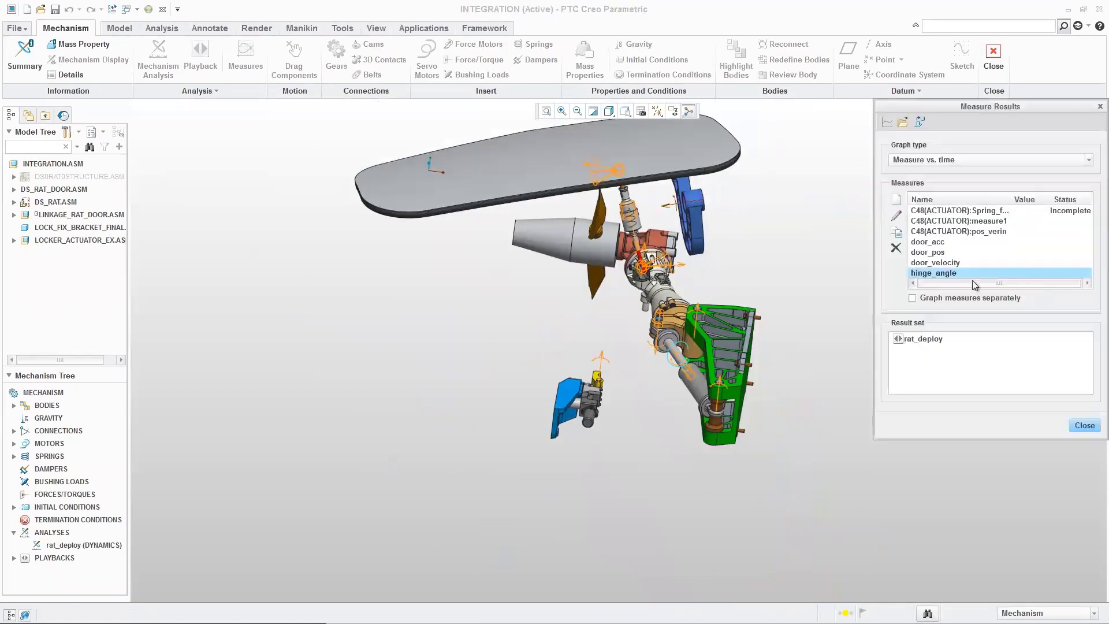
Step: Graph hinge_angle against time for the rat_deploy result set and close the graph
{"action": "left_click", "coordinate": [914, 340]}
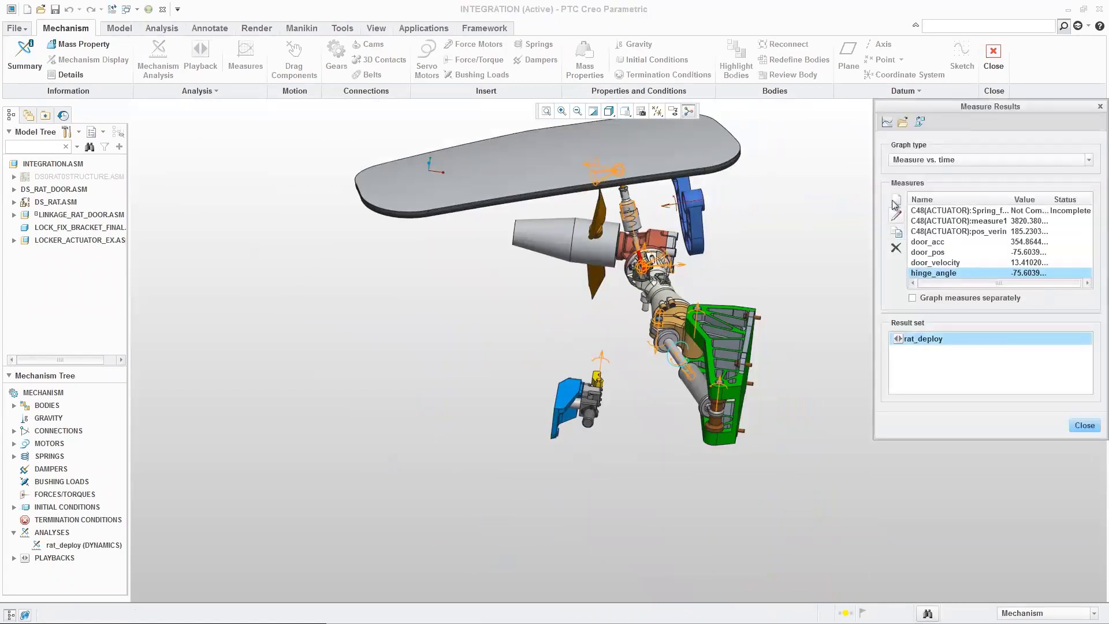
{"action": "left_click", "coordinate": [887, 122]}
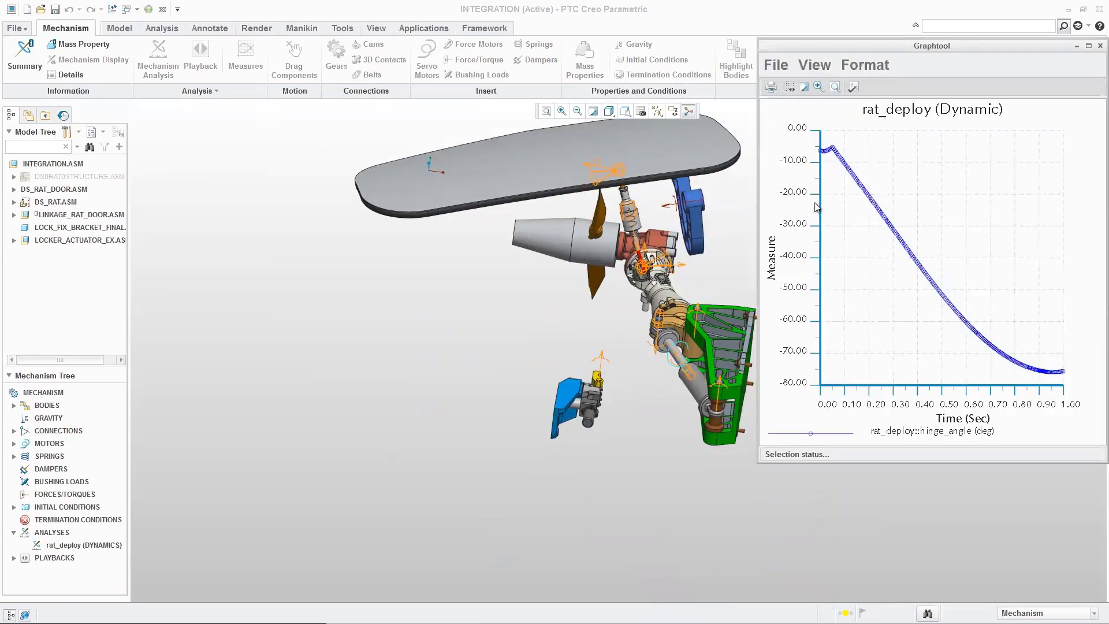
{"action": "left_click", "coordinate": [1099, 46]}
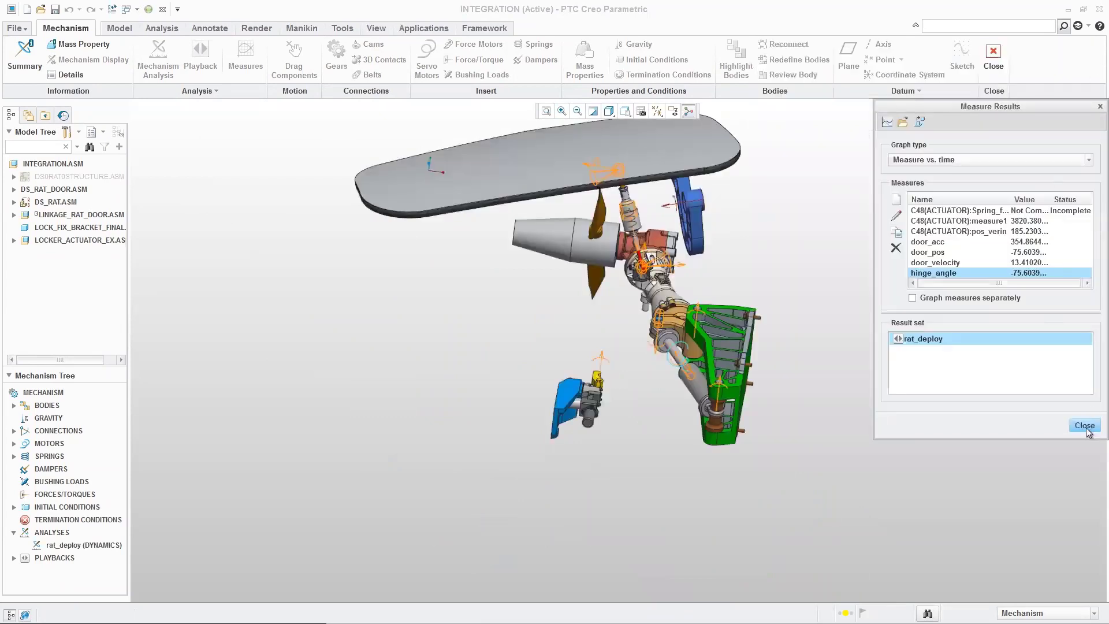
Step: Close the measure results and restore the mechanism to the closed snapshot
{"action": "left_click", "coordinate": [1084, 426]}
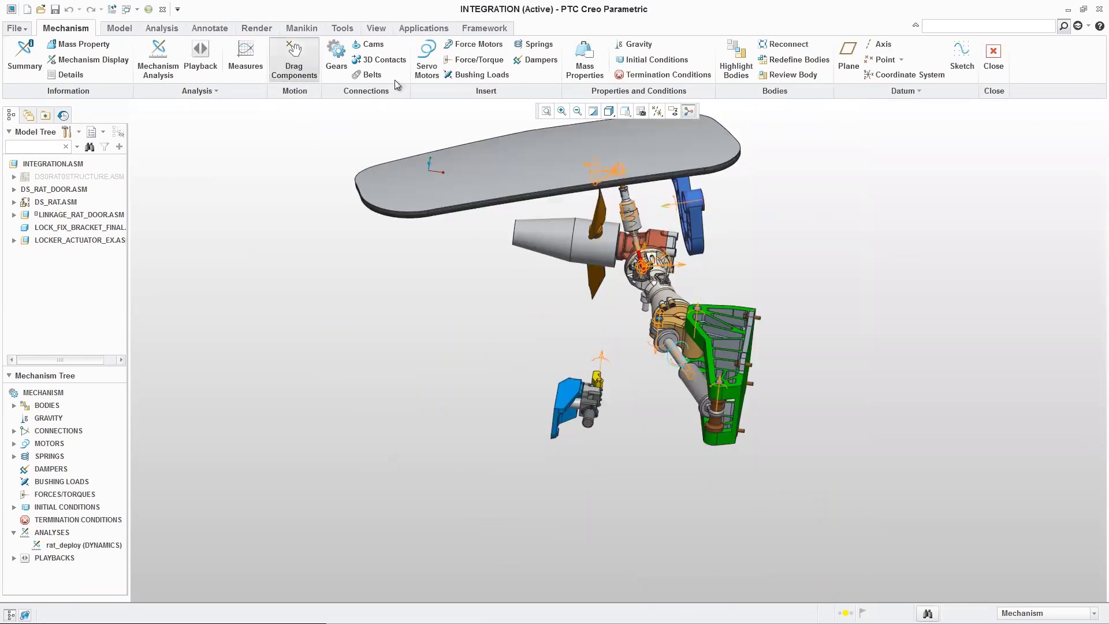
{"action": "left_click", "coordinate": [294, 60]}
{"action": "double_click", "coordinate": [982, 201]}
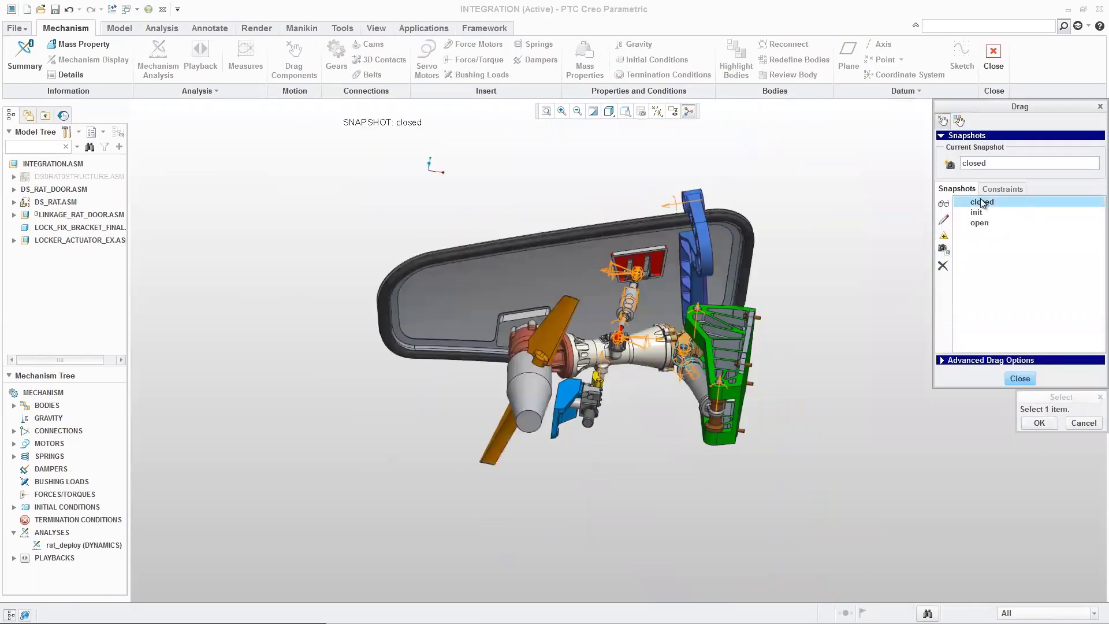
{"action": "left_click", "coordinate": [1018, 383]}
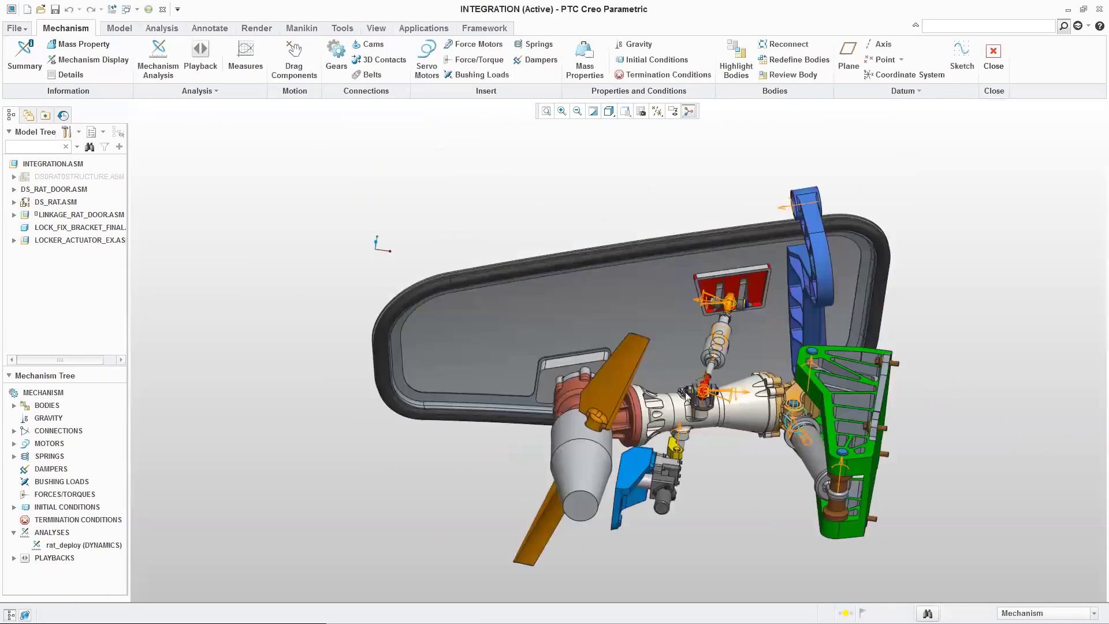
Step: Start a cam-follower connection using the yellow lock hook's autoselected side surfaces as Cam 1
{"action": "scroll", "coordinate": [683, 464], "scroll_direction": "down", "scroll_amount": 10}
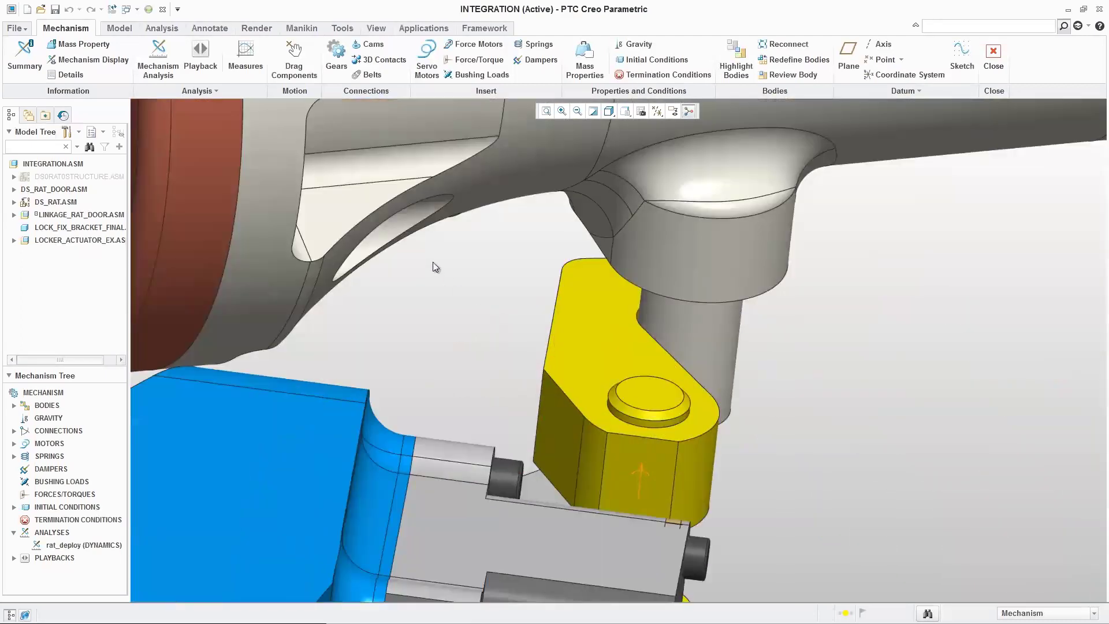
{"action": "left_click", "coordinate": [373, 45]}
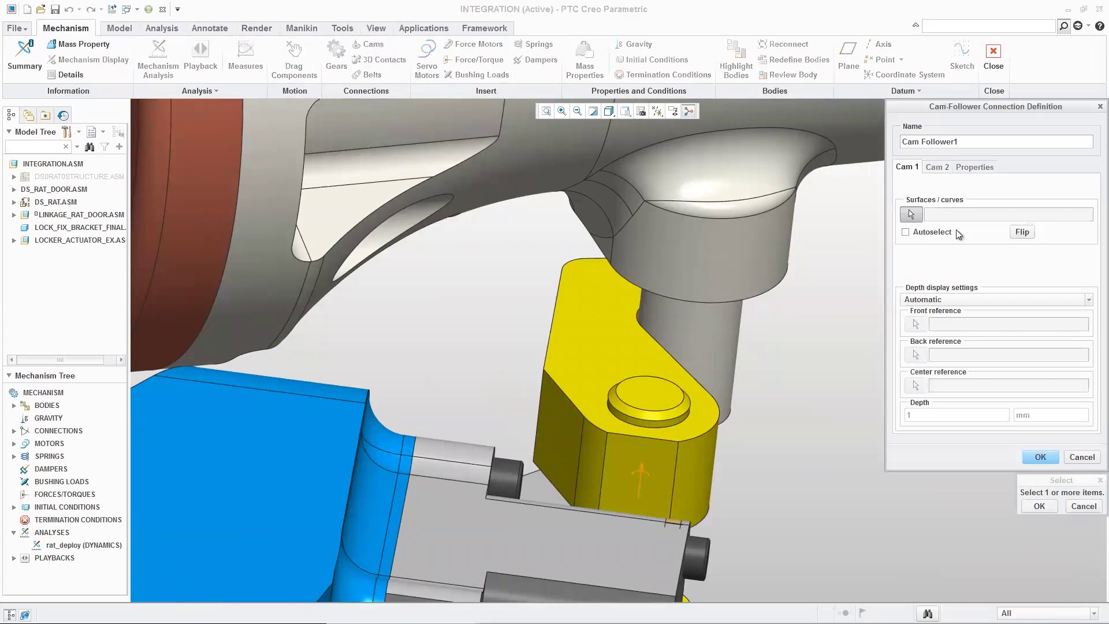
{"action": "left_click", "coordinate": [906, 232]}
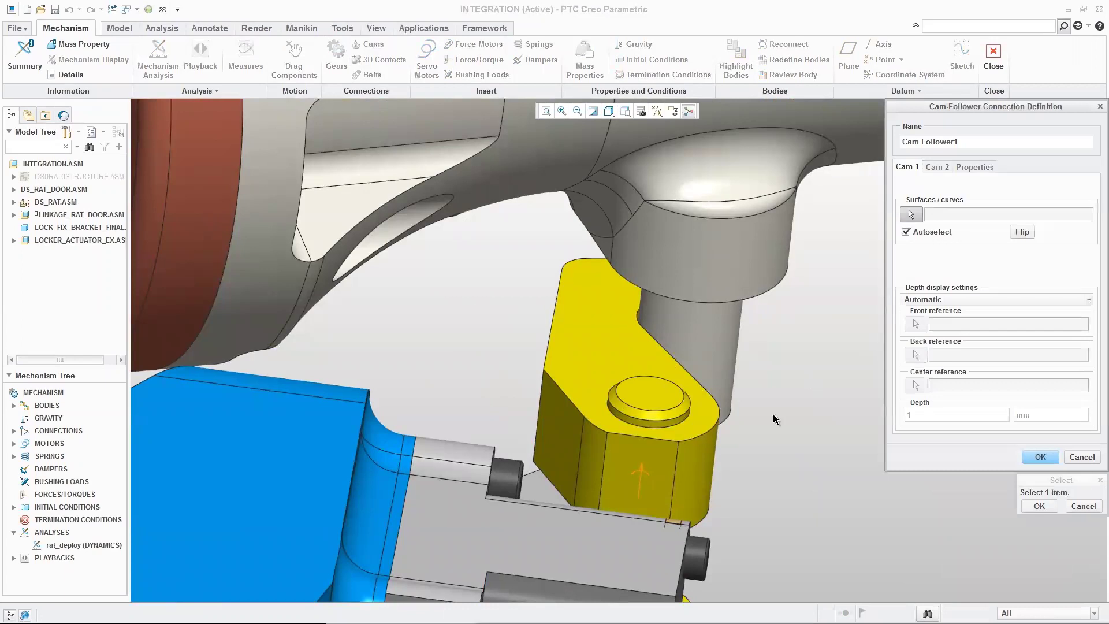
{"action": "left_click", "coordinate": [692, 468]}
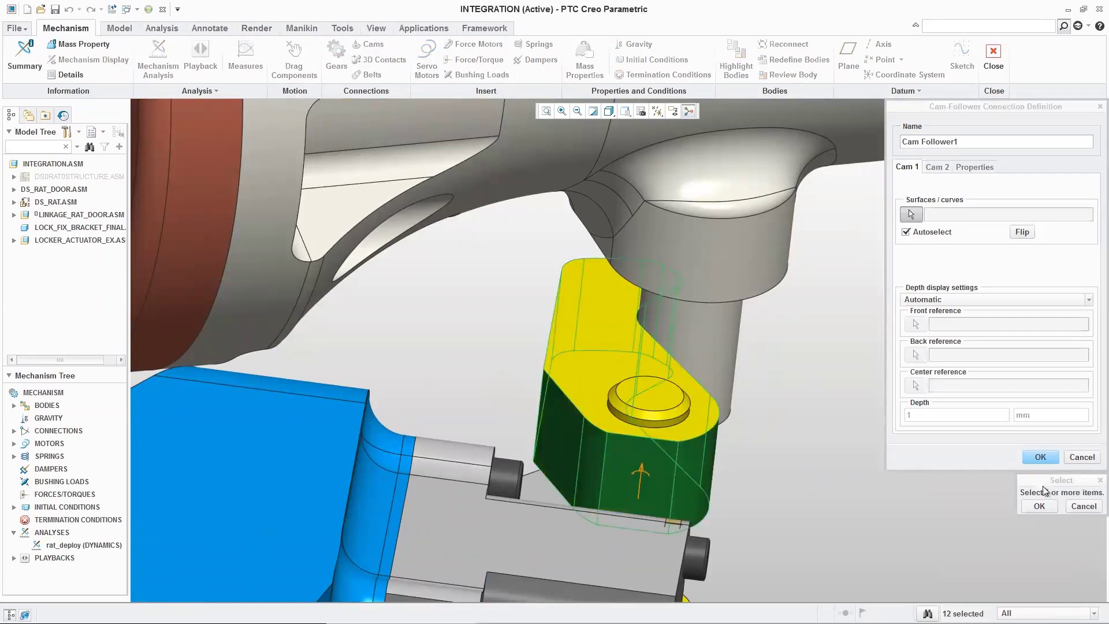
{"action": "left_click", "coordinate": [1039, 506]}
Step: Use the leg pin's autoselected cylindrical surface as Cam 2, enable liftoff, and accept the cam-follower connection
{"action": "left_click", "coordinate": [936, 167]}
{"action": "left_click", "coordinate": [905, 231]}
{"action": "left_click", "coordinate": [732, 347]}
{"action": "left_click", "coordinate": [1039, 506]}
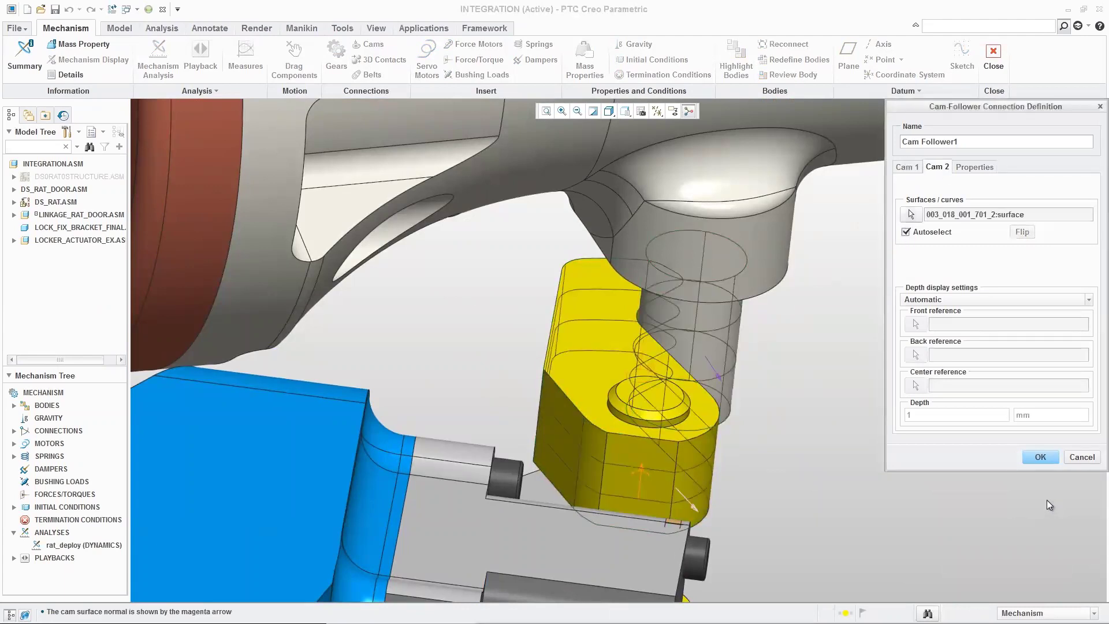
{"action": "left_click", "coordinate": [967, 173]}
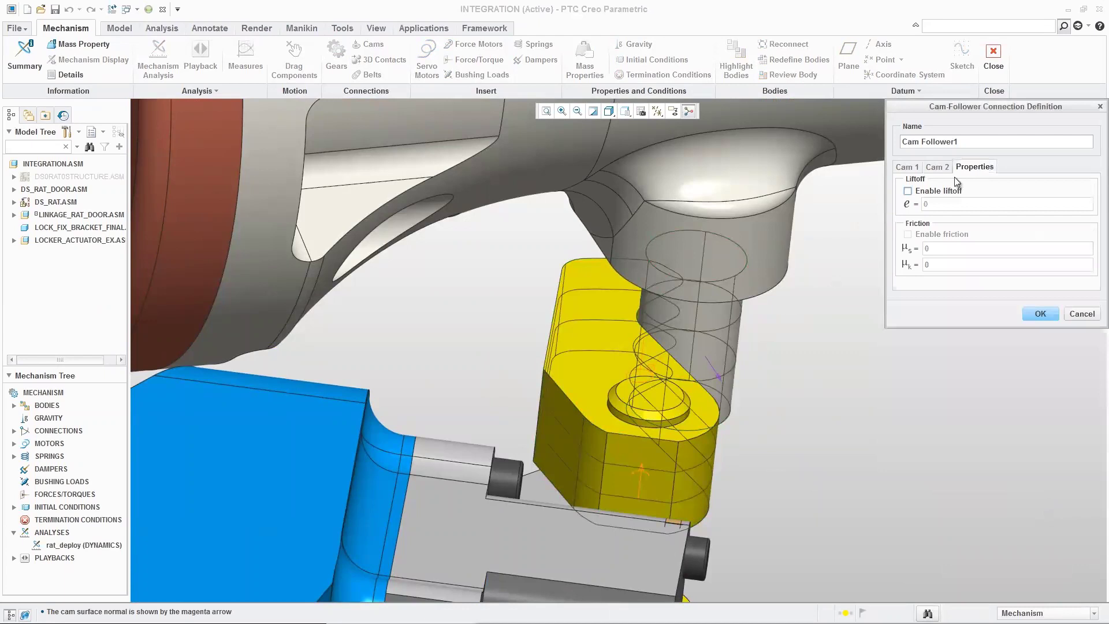
{"action": "left_click", "coordinate": [908, 191]}
{"action": "left_click", "coordinate": [1040, 314]}
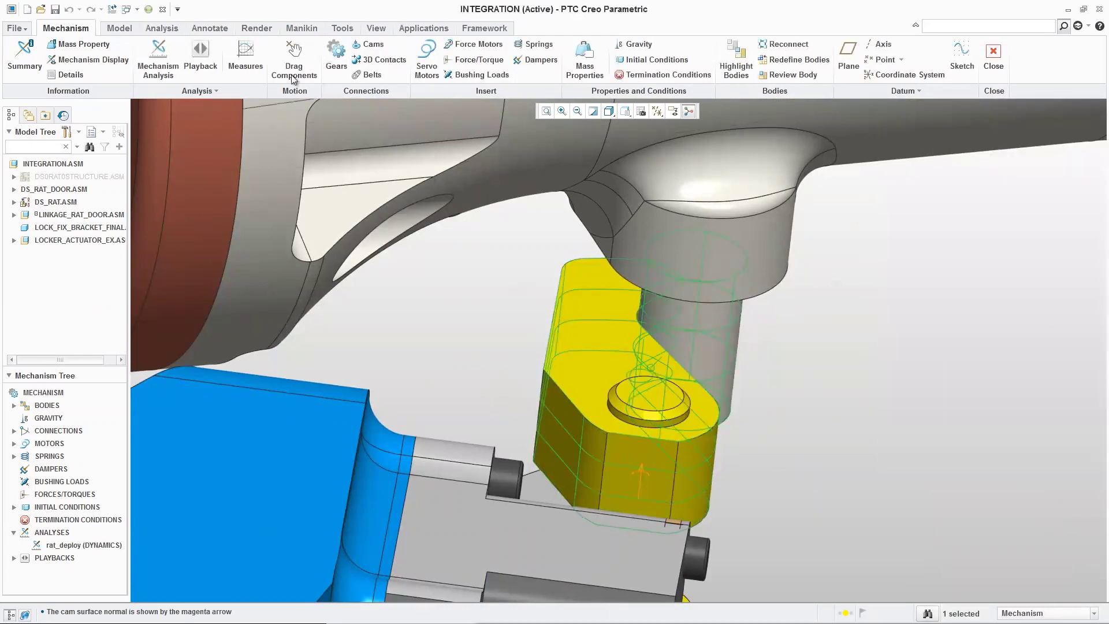
Step: Drag the leg near its lock pin to test how the pin pushes the yellow hook
{"action": "left_click", "coordinate": [292, 58]}
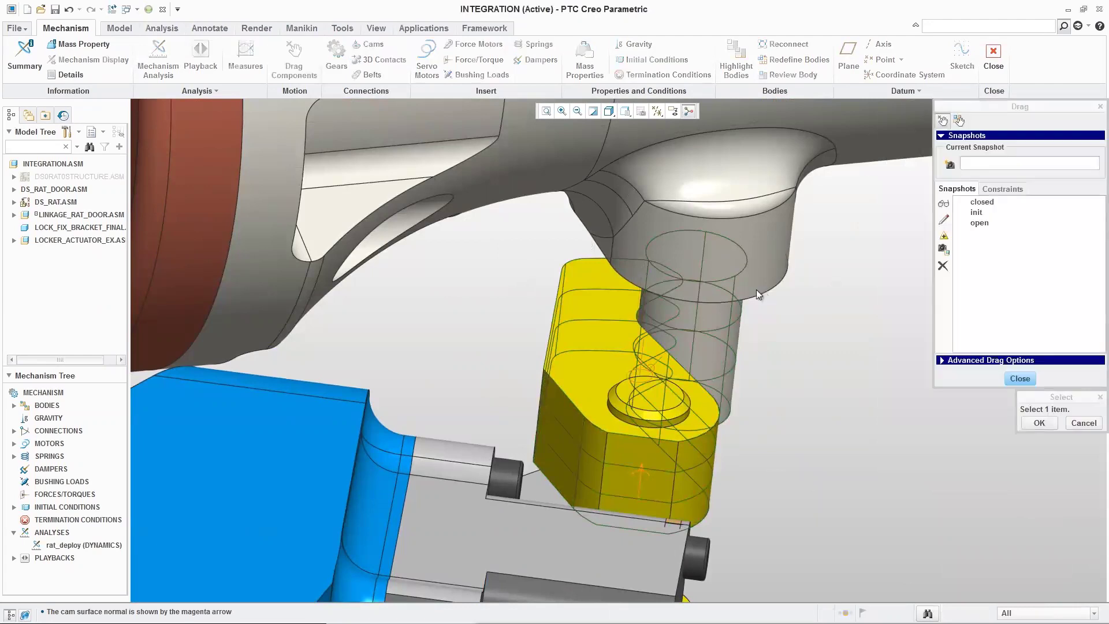
{"action": "left_click", "coordinate": [757, 290]}
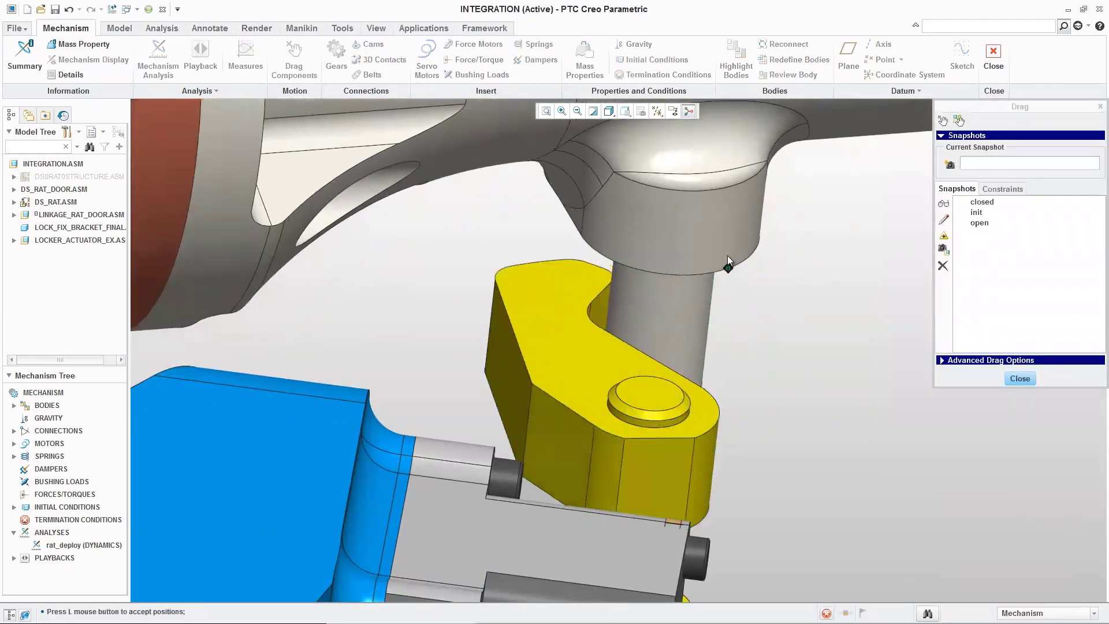
{"action": "left_click", "coordinate": [725, 255]}
{"action": "left_click", "coordinate": [725, 255]}
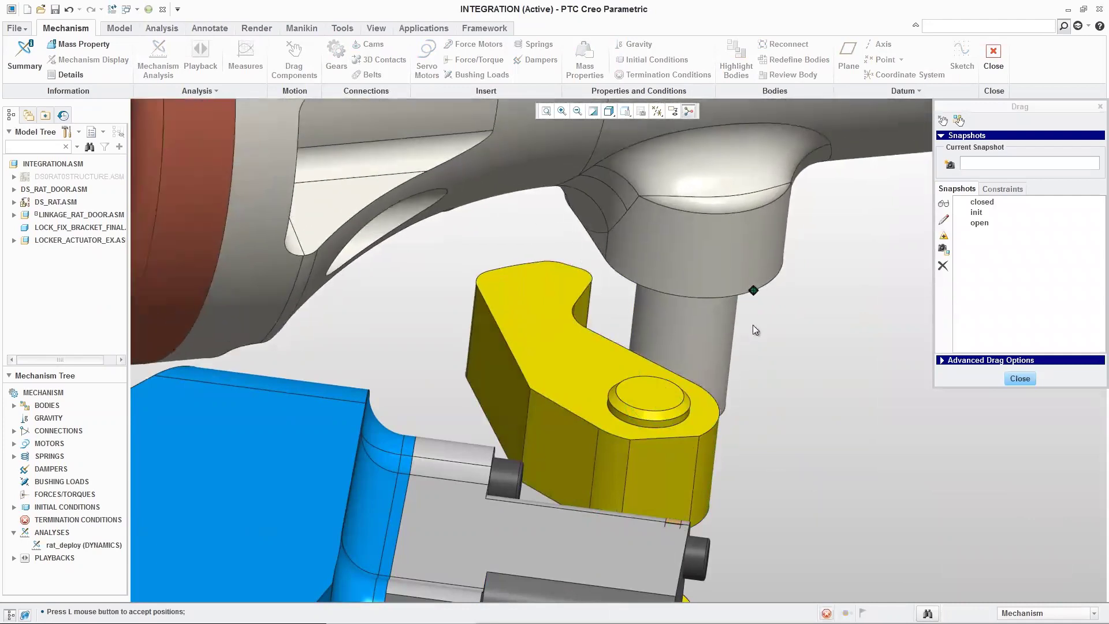
{"action": "left_click", "coordinate": [757, 335]}
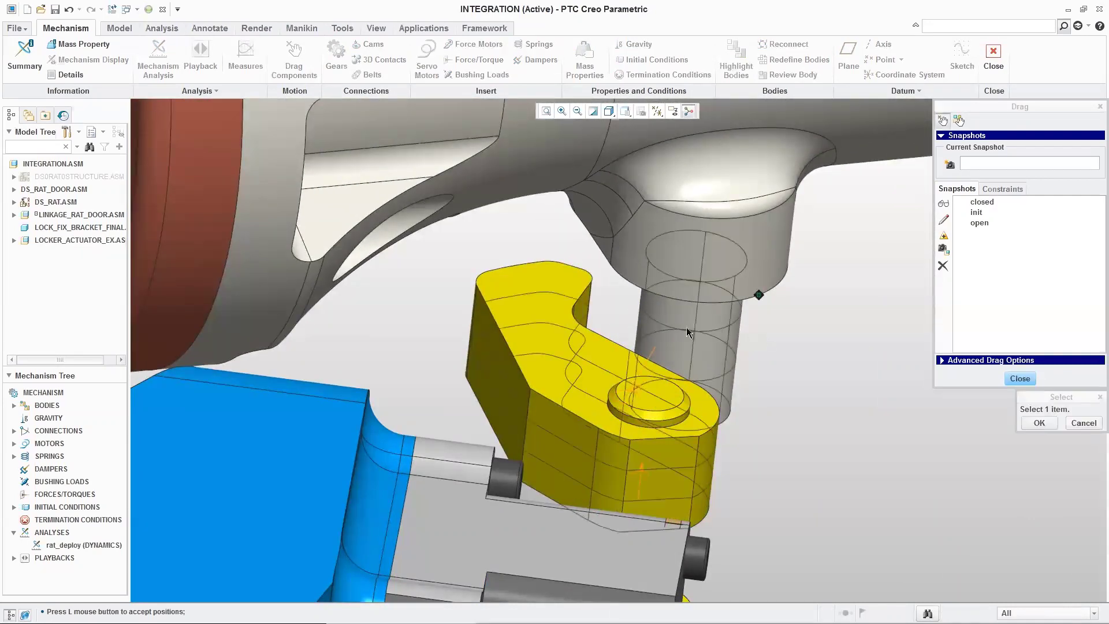
Step: Test the cam contact by dragging the yellow hook and the pin against each other, leaving the hook swung back around the pin
{"action": "left_click", "coordinate": [574, 308]}
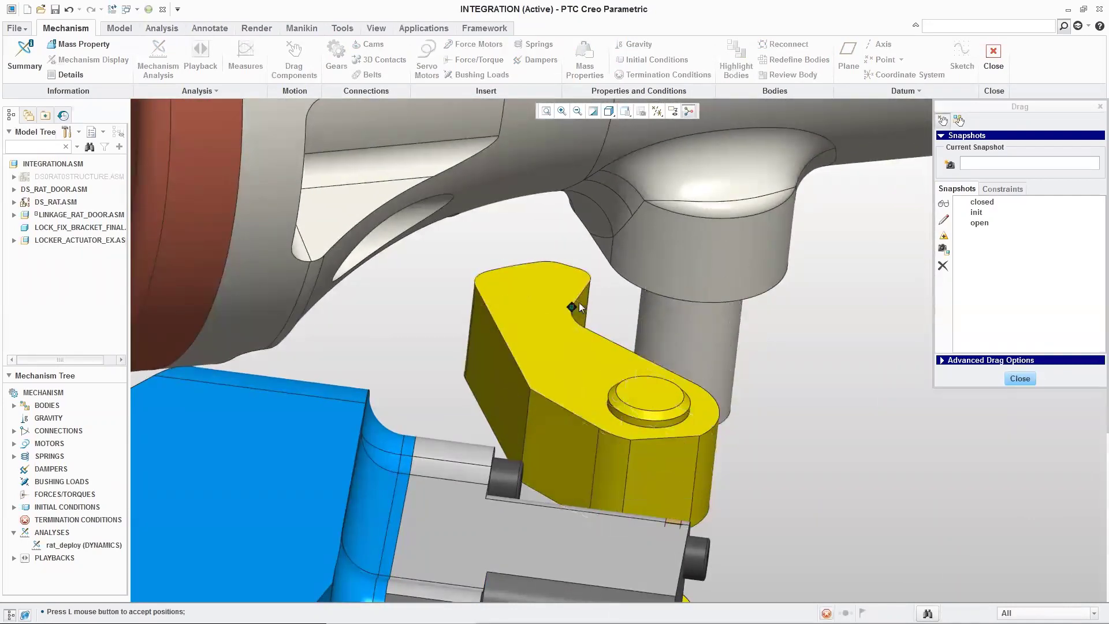
{"action": "left_click", "coordinate": [698, 309]}
{"action": "left_click", "coordinate": [682, 287]}
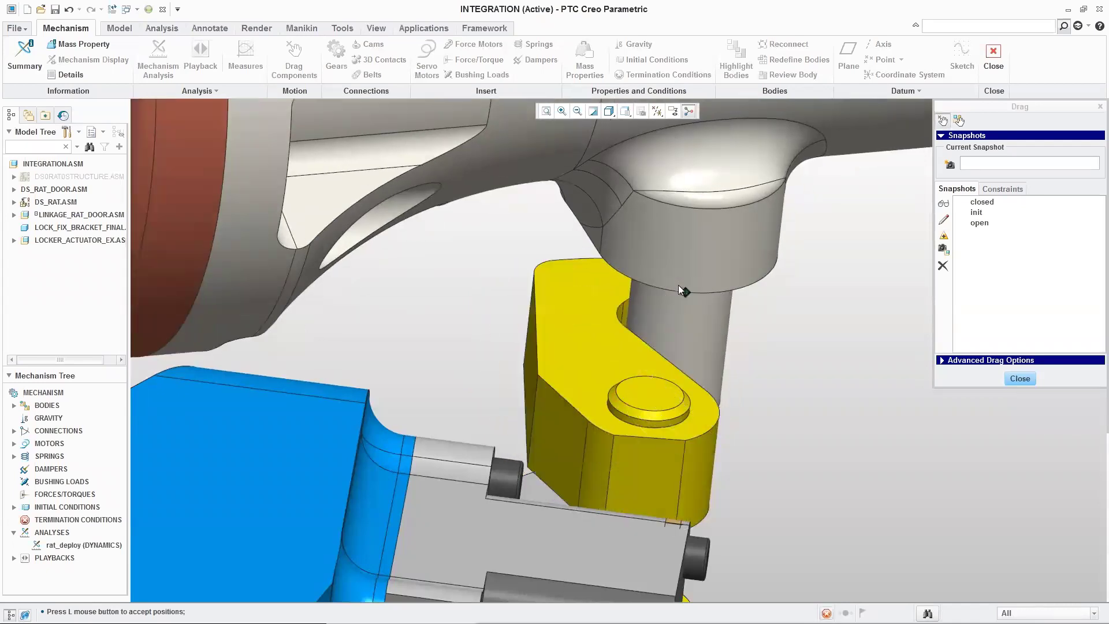
{"action": "left_click", "coordinate": [736, 357]}
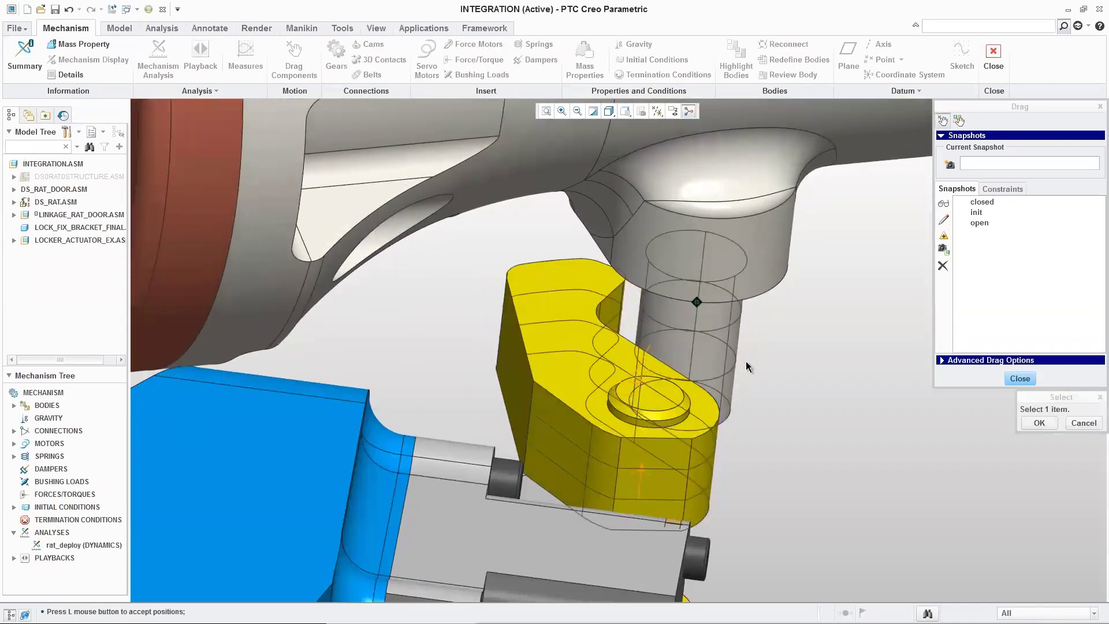
{"action": "left_click", "coordinate": [610, 290]}
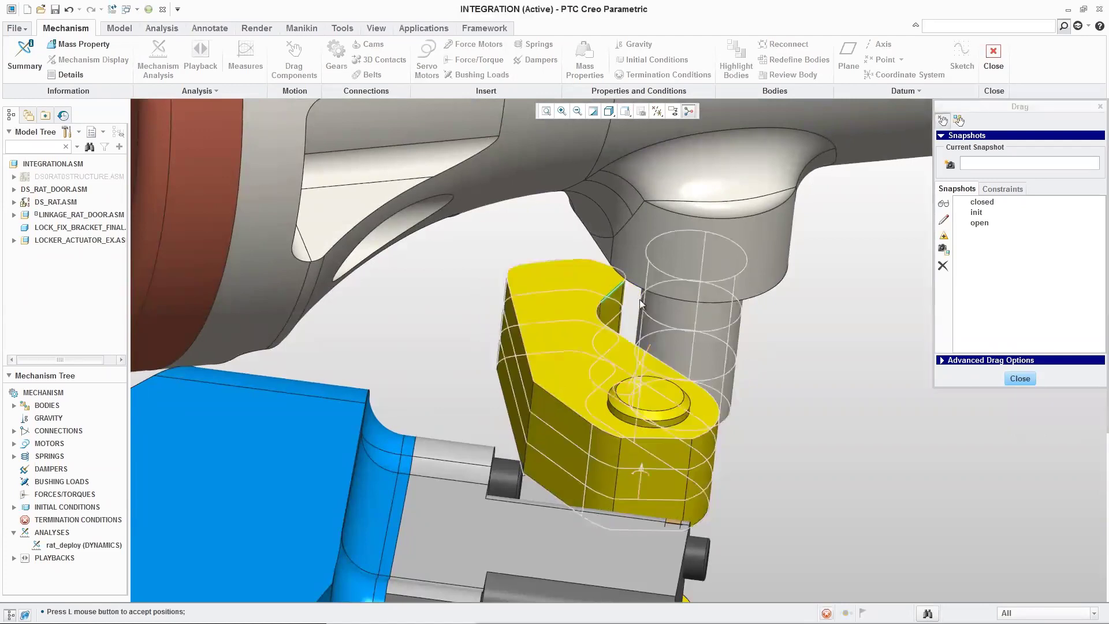
{"action": "left_click", "coordinate": [674, 318]}
{"action": "scroll", "coordinate": [608, 304], "scroll_direction": "down", "scroll_amount": 6}
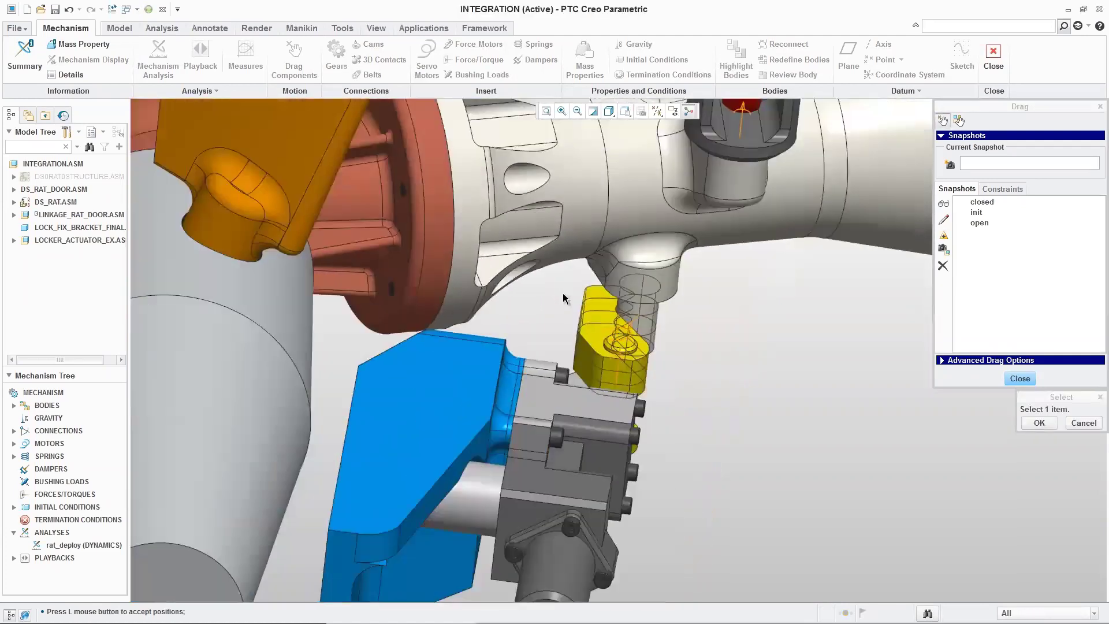
{"action": "left_click", "coordinate": [1020, 378]}
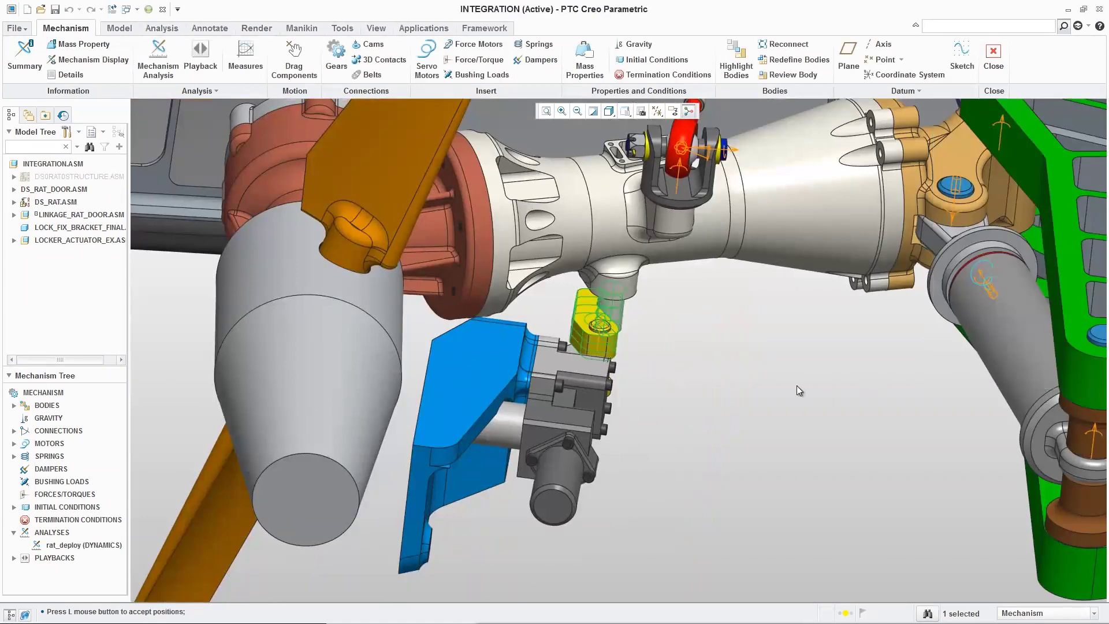
Step: Rerun the rat_deploy dynamic analysis with the cam connection, overwriting the existing result set
{"action": "scroll", "coordinate": [797, 386], "scroll_direction": "down", "scroll_amount": 3}
{"action": "scroll", "coordinate": [696, 418], "scroll_direction": "down", "scroll_amount": 3}
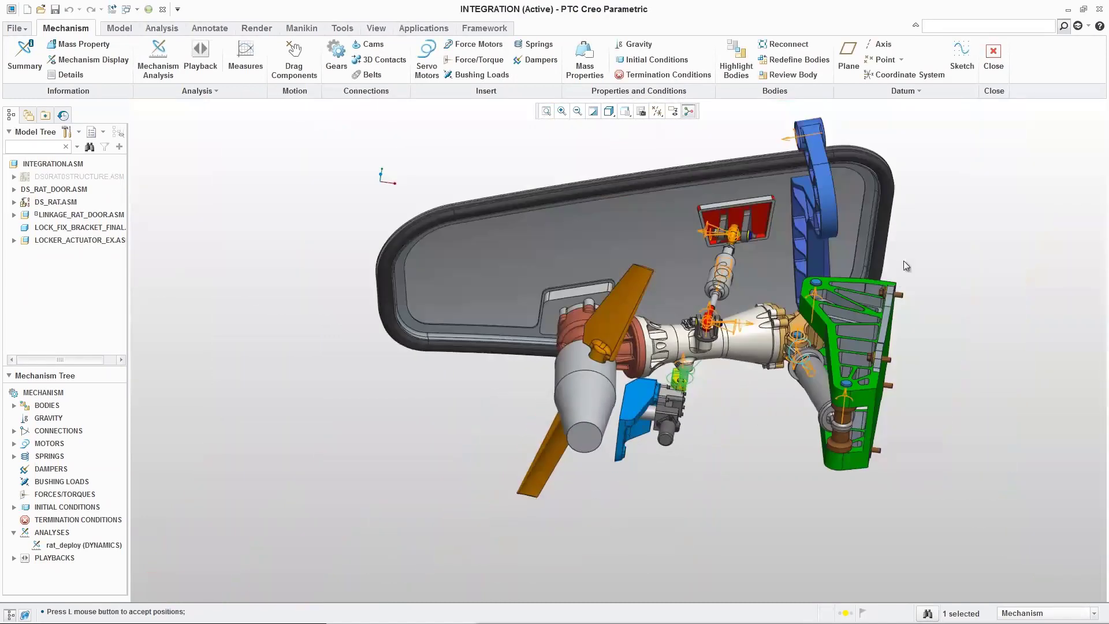
{"action": "scroll", "coordinate": [664, 231], "scroll_direction": "up", "scroll_amount": 2}
{"action": "left_click", "coordinate": [68, 545]}
{"action": "right_click", "coordinate": [68, 546]}
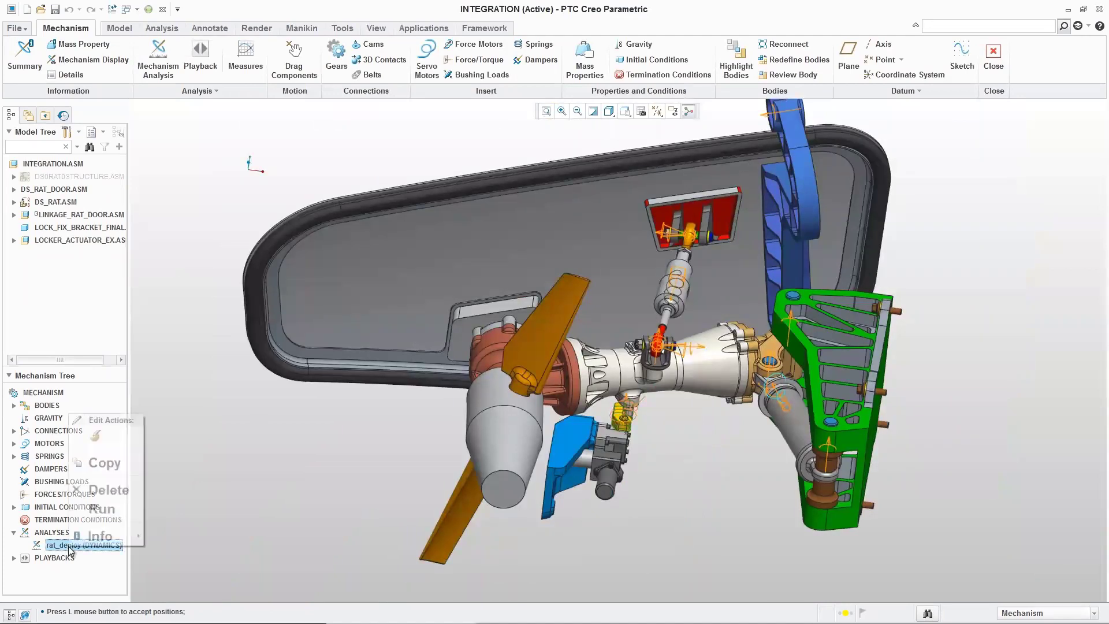
{"action": "left_click", "coordinate": [95, 510]}
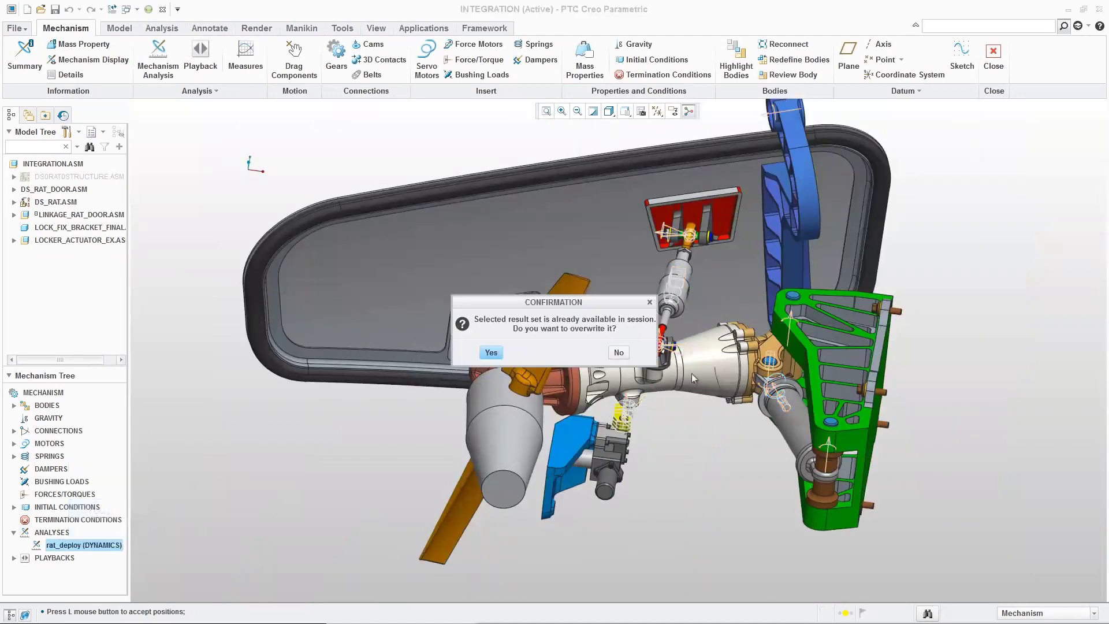
{"action": "left_click", "coordinate": [490, 353]}
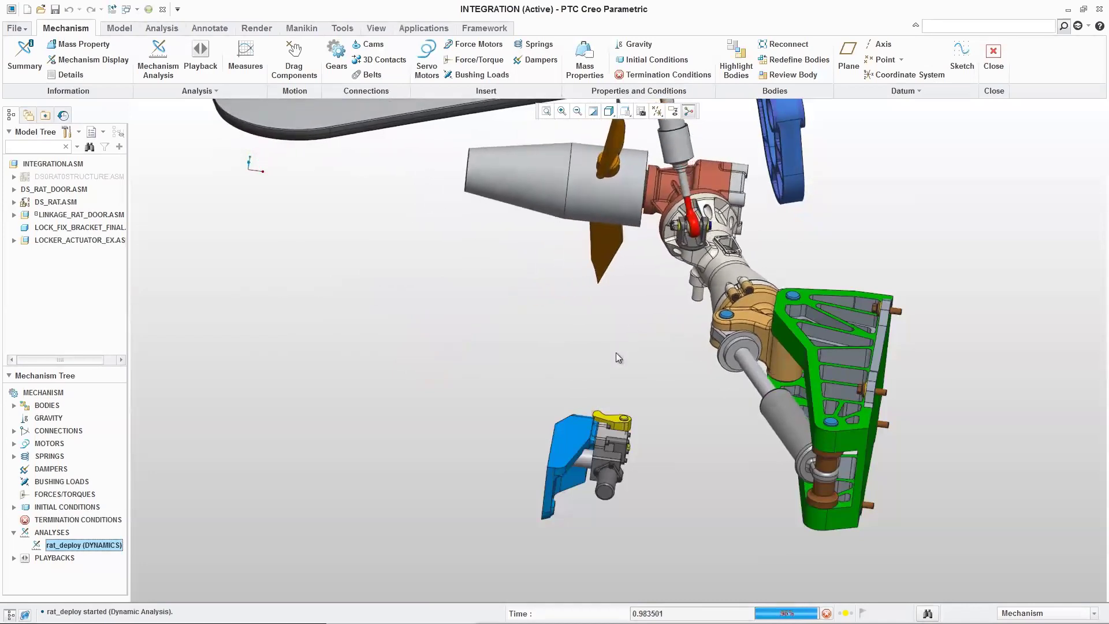
Step: Create a 2D trace curve of the lock pin's end vertex from the rat_deploy result set, with INTEGRATION as paper part
{"action": "scroll", "coordinate": [641, 291], "scroll_direction": "up", "scroll_amount": 5}
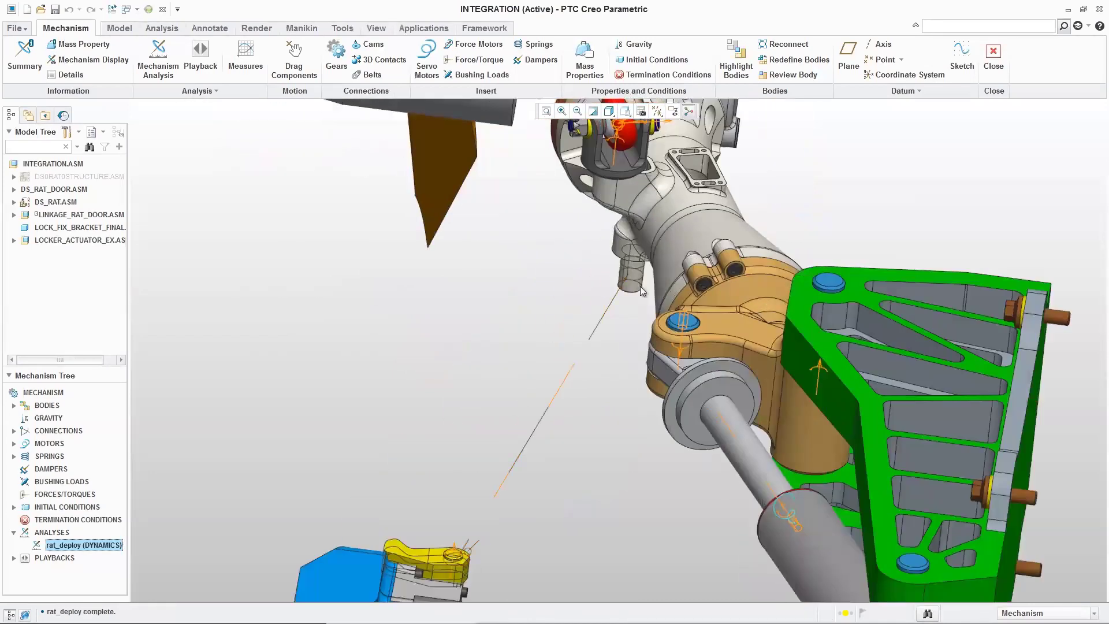
{"action": "scroll", "coordinate": [583, 312], "scroll_direction": "down", "scroll_amount": 2}
{"action": "left_click", "coordinate": [218, 91]}
{"action": "left_click", "coordinate": [198, 111]}
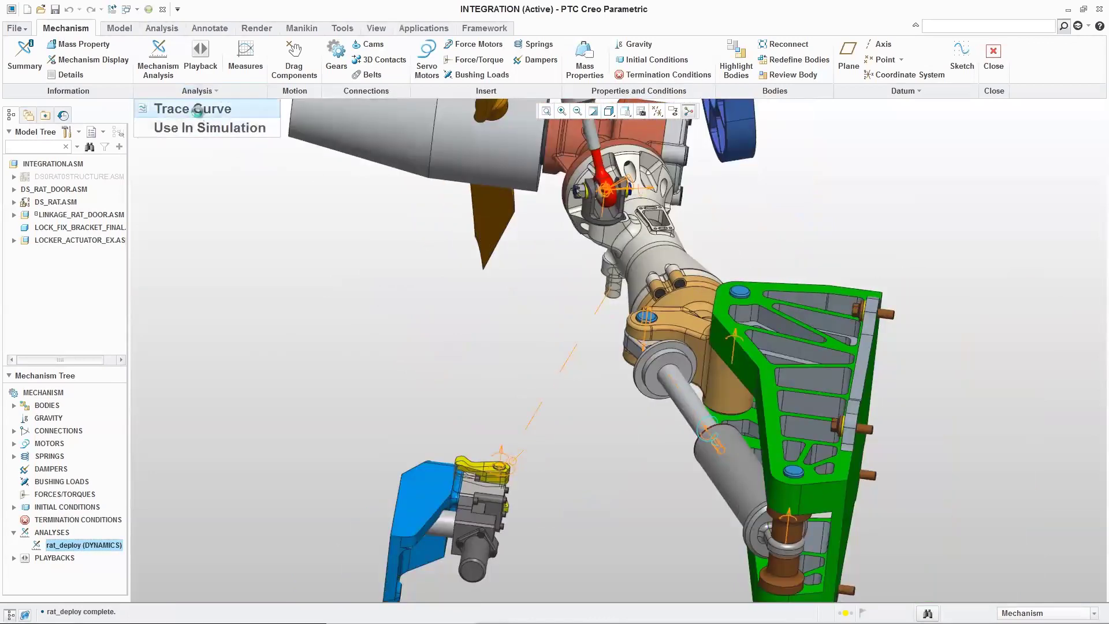
{"action": "left_click", "coordinate": [976, 215]}
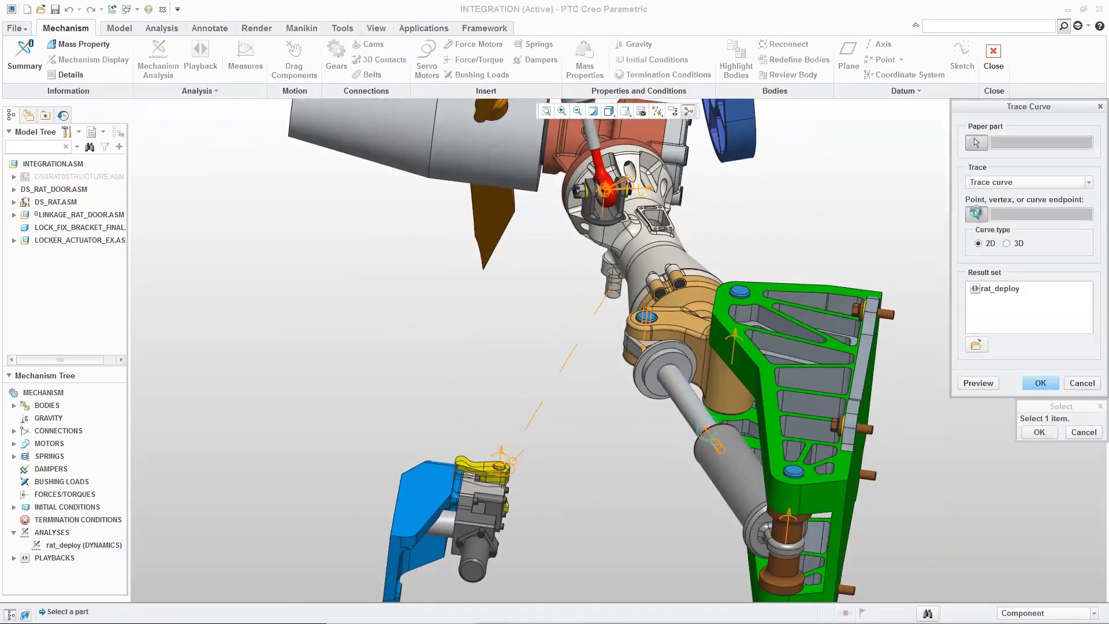
{"action": "left_click", "coordinate": [616, 298]}
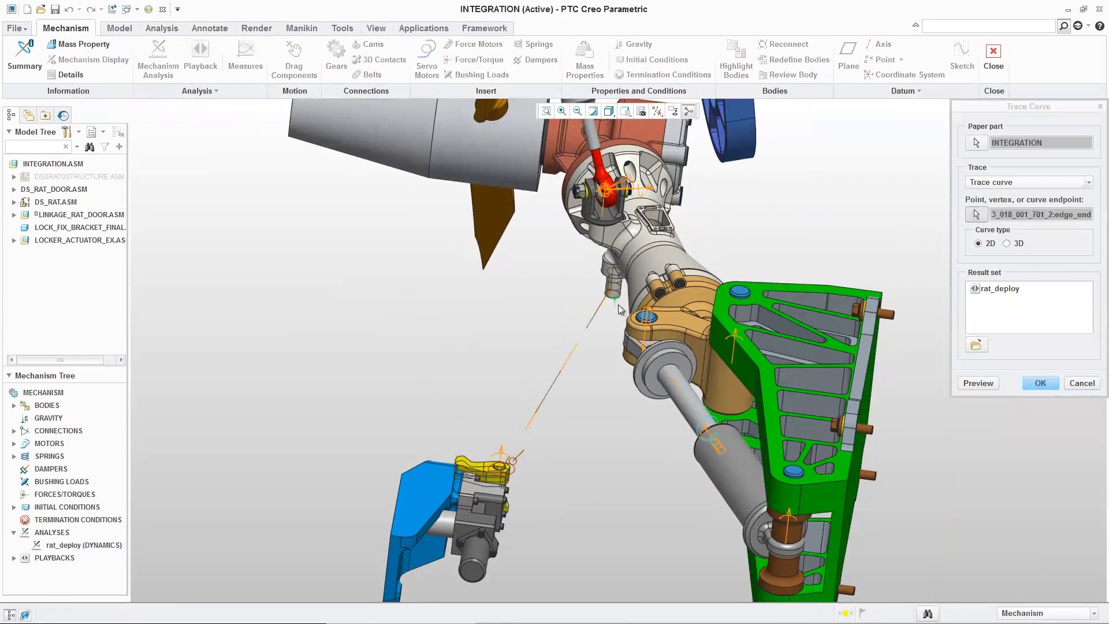
{"action": "left_click", "coordinate": [998, 290]}
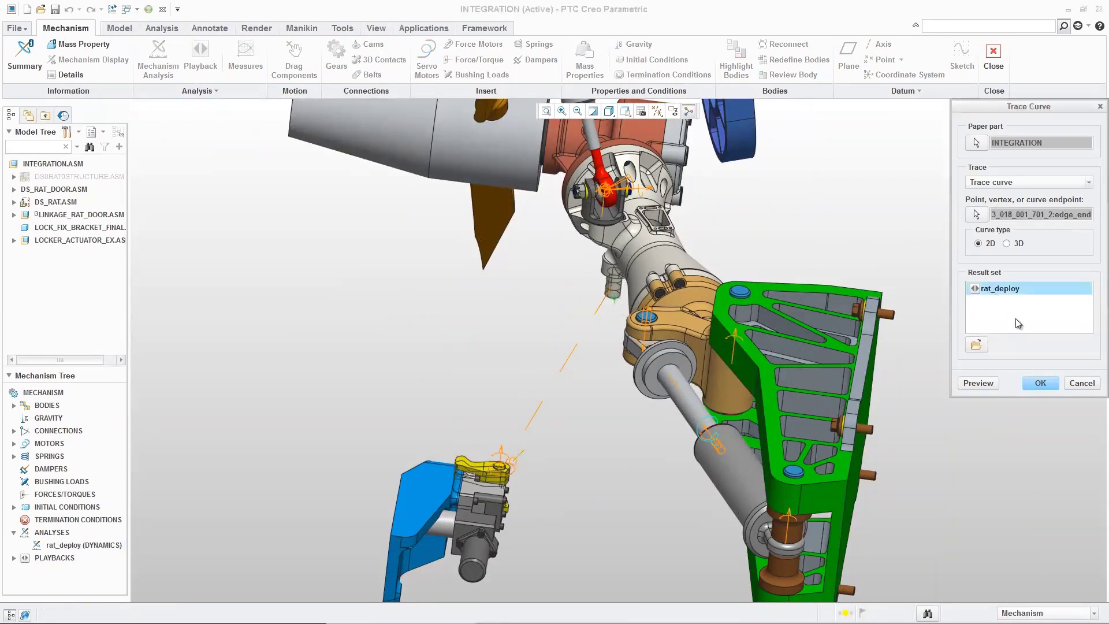
{"action": "left_click", "coordinate": [980, 383]}
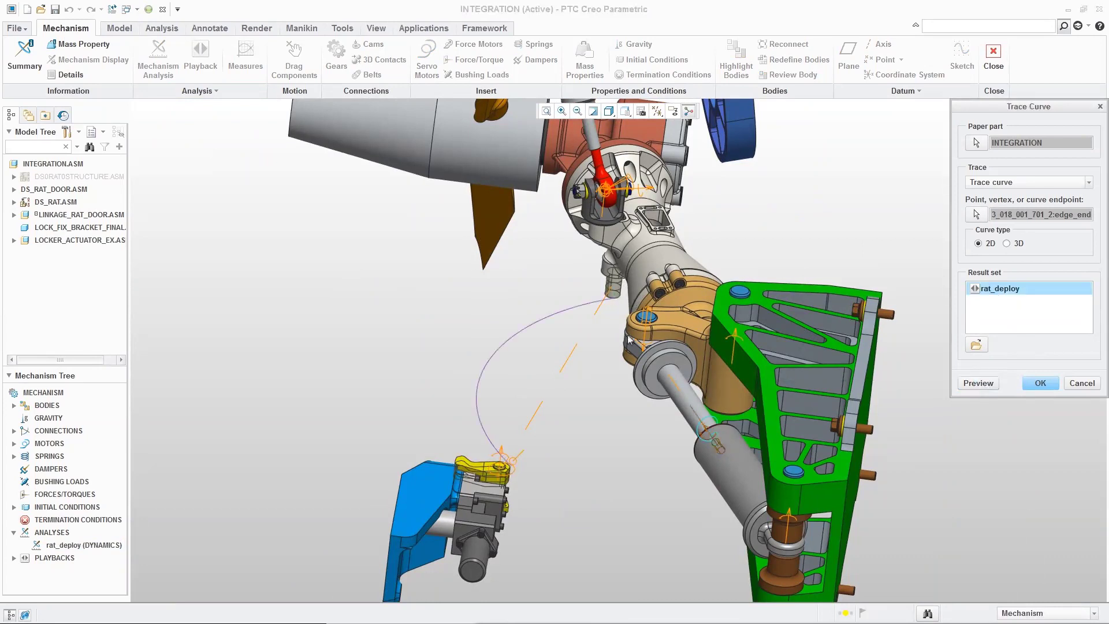
{"action": "left_click", "coordinate": [1040, 383]}
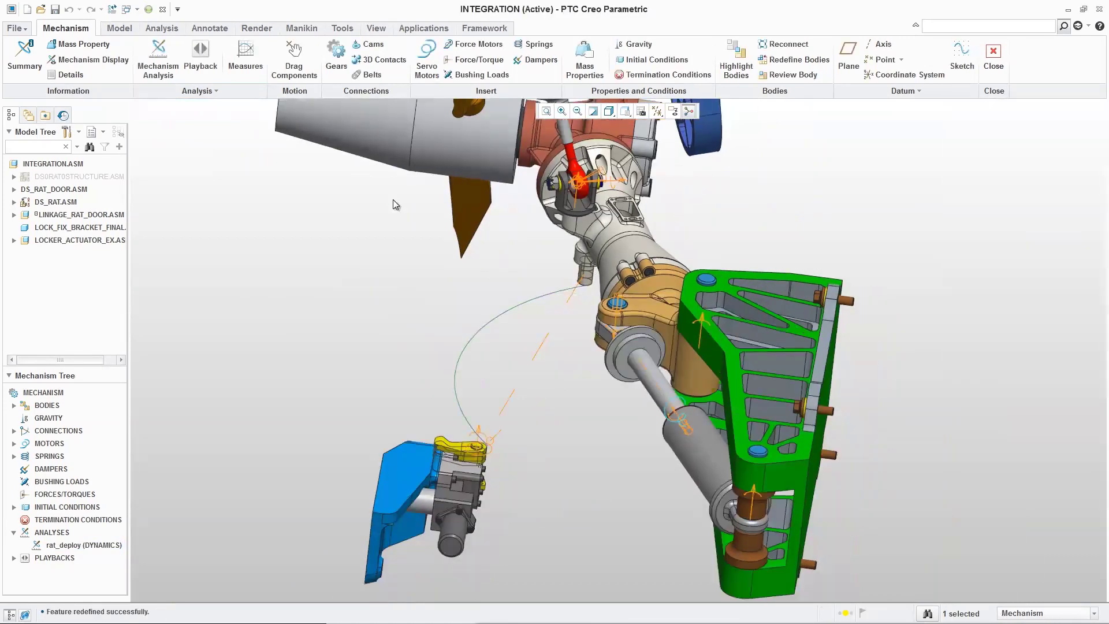
Step: Drag the deployed leg back to its stowed position beside the yellow lock hook
{"action": "left_click", "coordinate": [294, 63]}
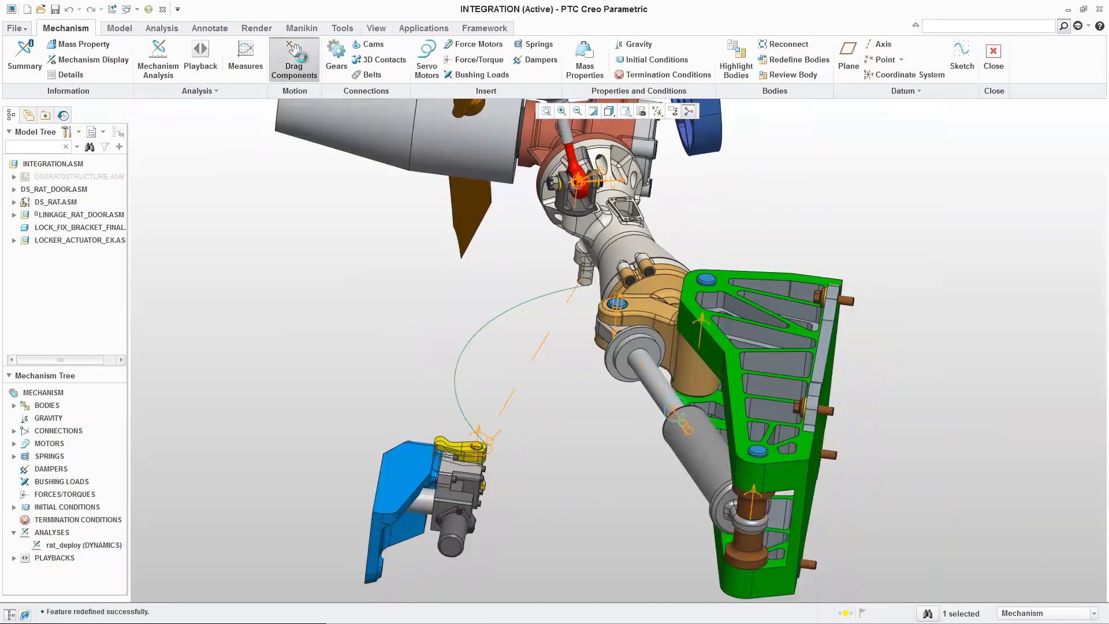
{"action": "left_click", "coordinate": [590, 256]}
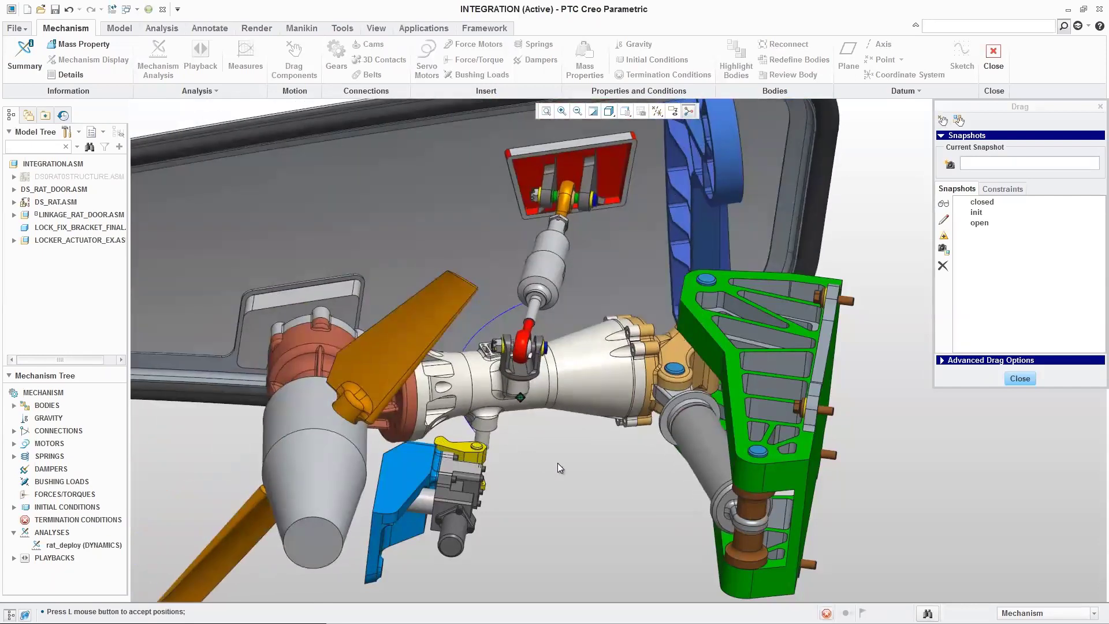
{"action": "left_click", "coordinate": [556, 462]}
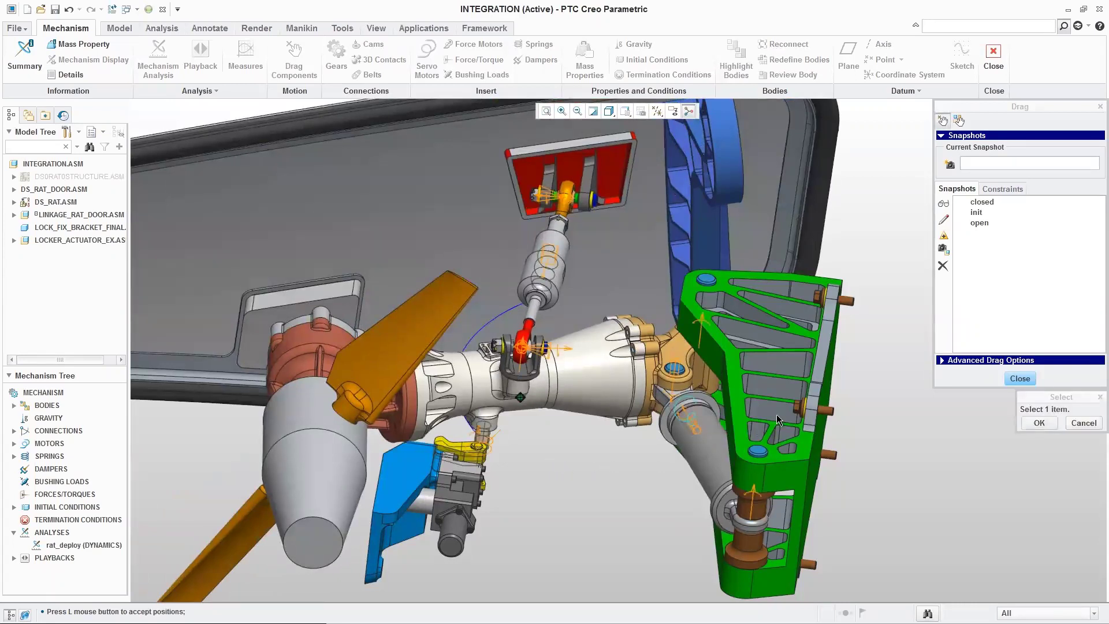
{"action": "scroll", "coordinate": [736, 424], "scroll_direction": "down", "scroll_amount": 3}
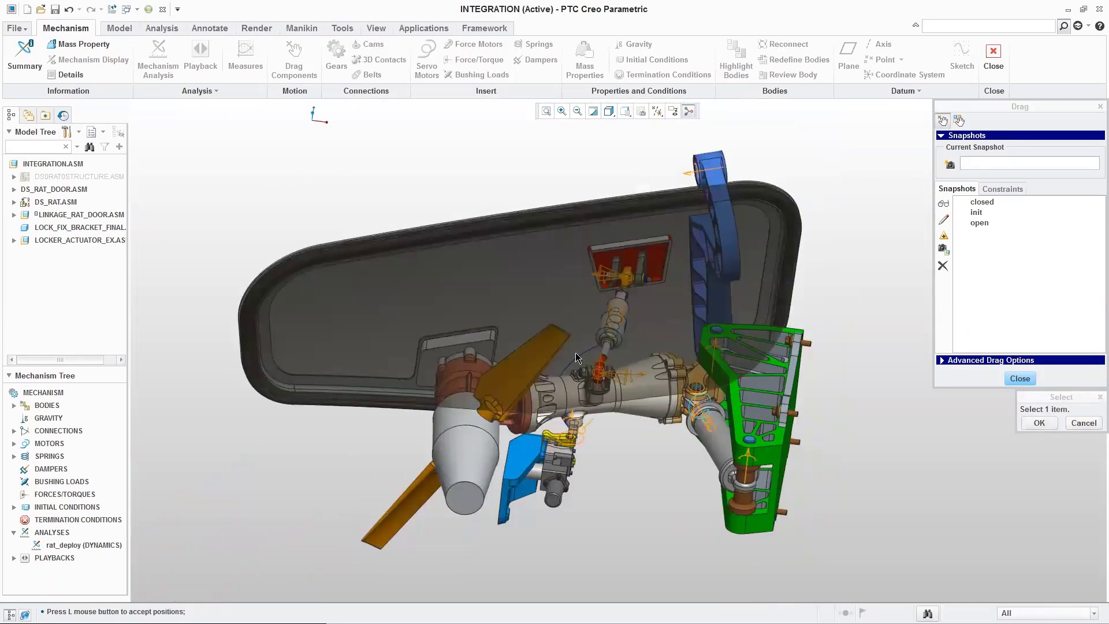
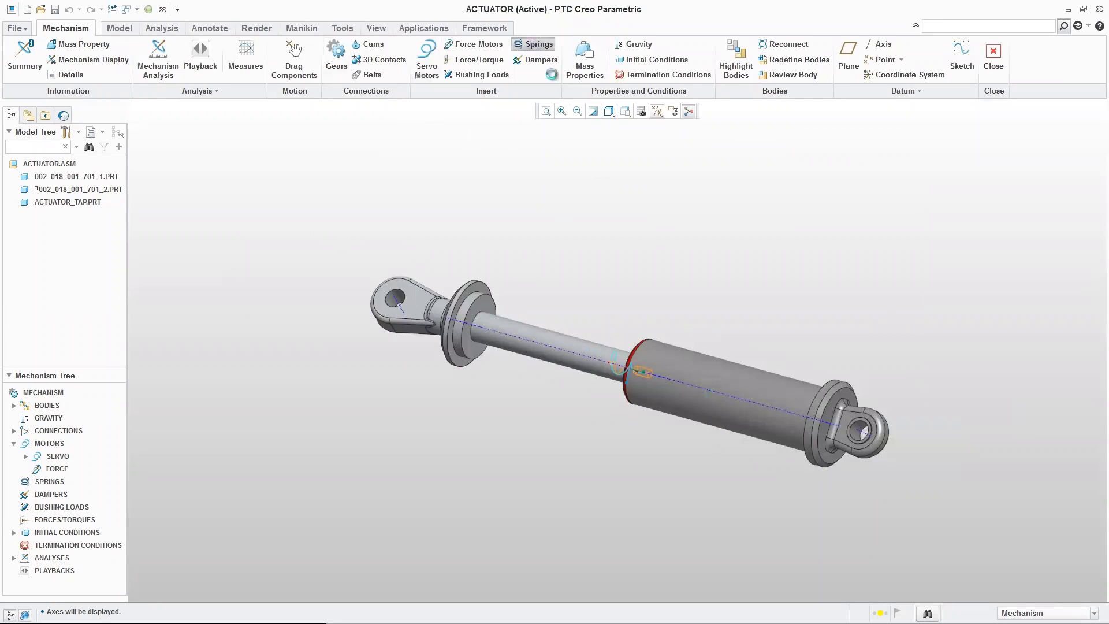
Step: Show datum points with axes hidden, and attach the spring between the points on the rod collar and the cylinder's end collar
{"action": "left_click", "coordinate": [657, 114]}
{"action": "left_click", "coordinate": [657, 167]}
{"action": "left_click", "coordinate": [657, 148]}
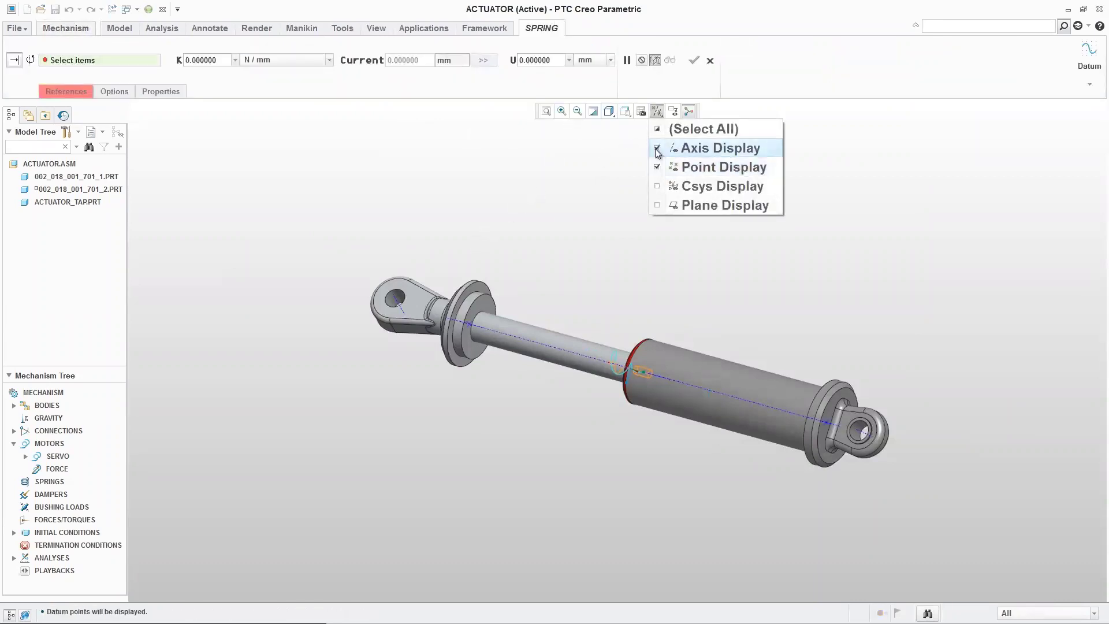
{"action": "left_click", "coordinate": [471, 324]}
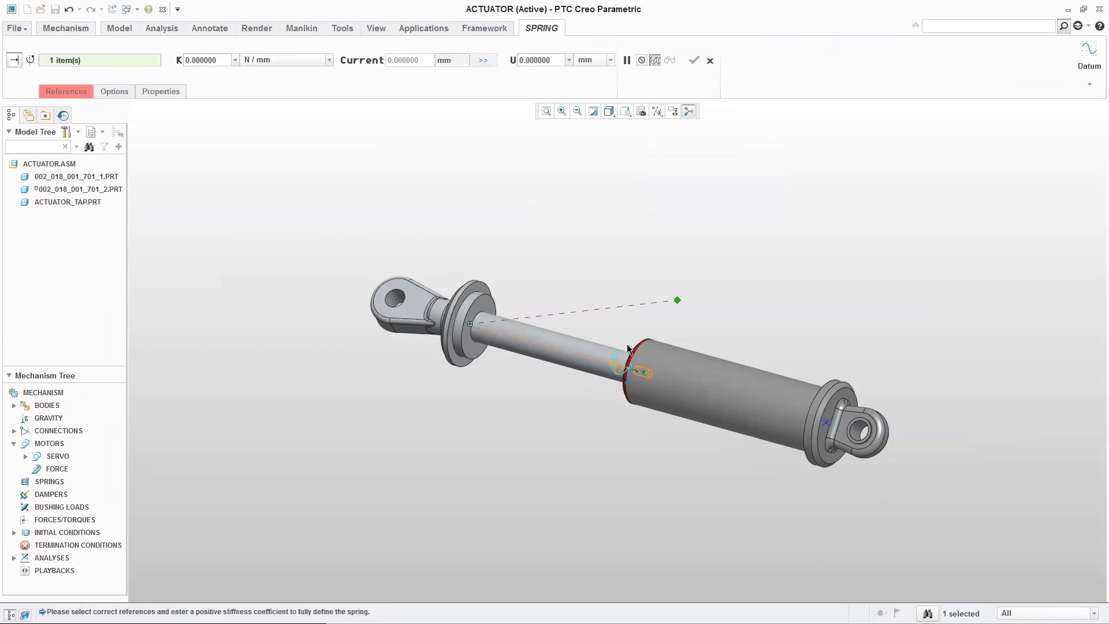
{"action": "left_click", "coordinate": [828, 423]}
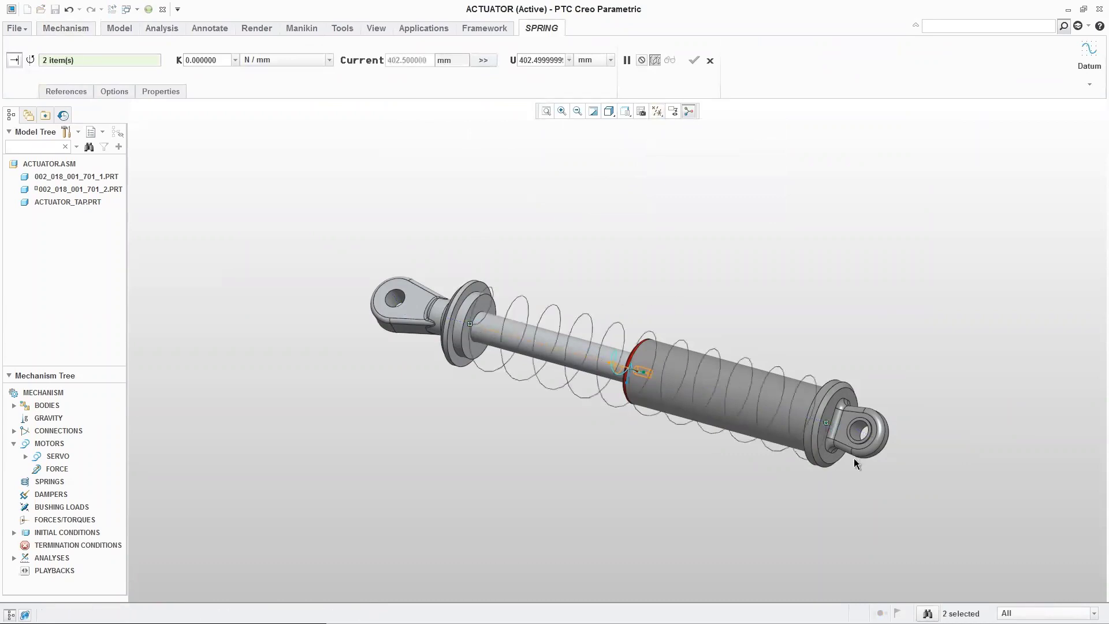
Step: Set the spring's stiffness K to 1 N/mm and its unstretched length U to 500 mm
{"action": "left_click", "coordinate": [225, 58]}
{"action": "type", "text": "1"}
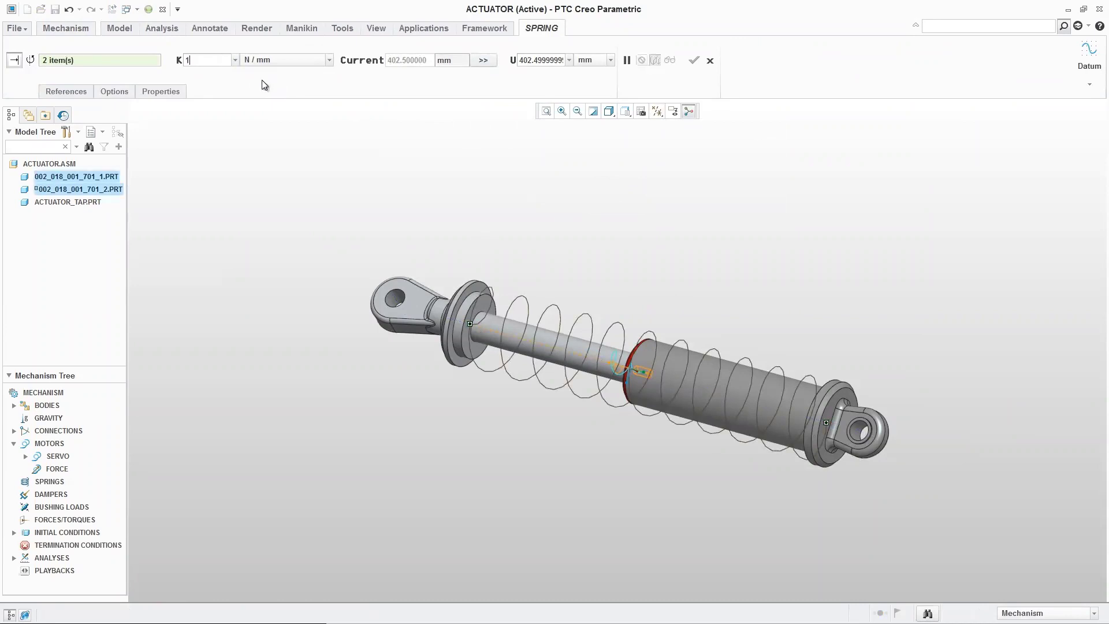
{"action": "left_click", "coordinate": [534, 60]}
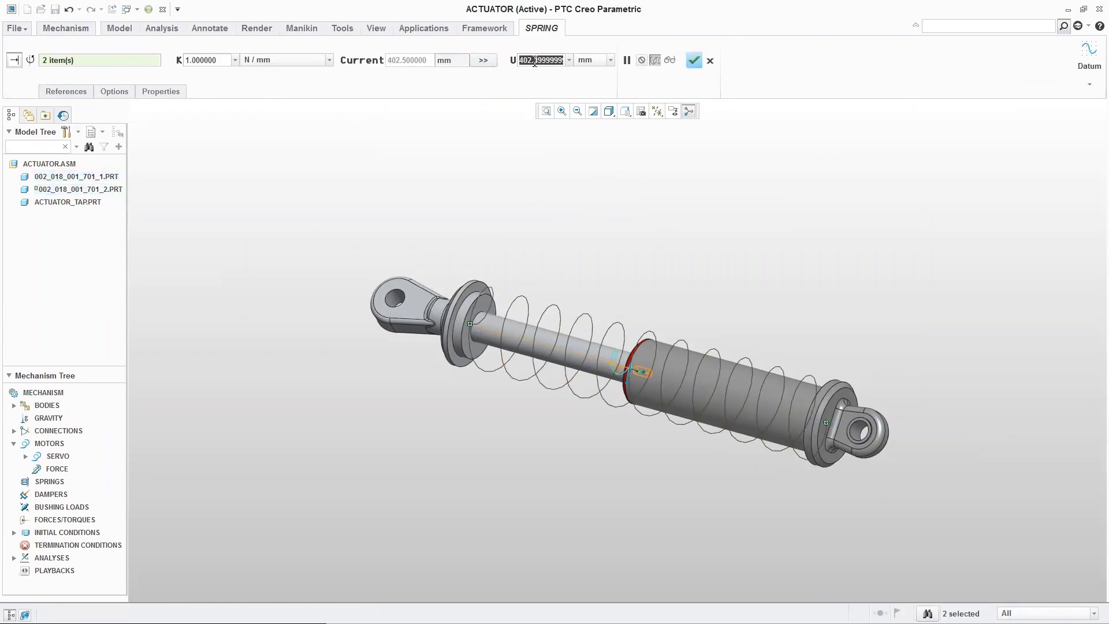
{"action": "type", "text": "500"}
{"action": "key", "text": "Return"}
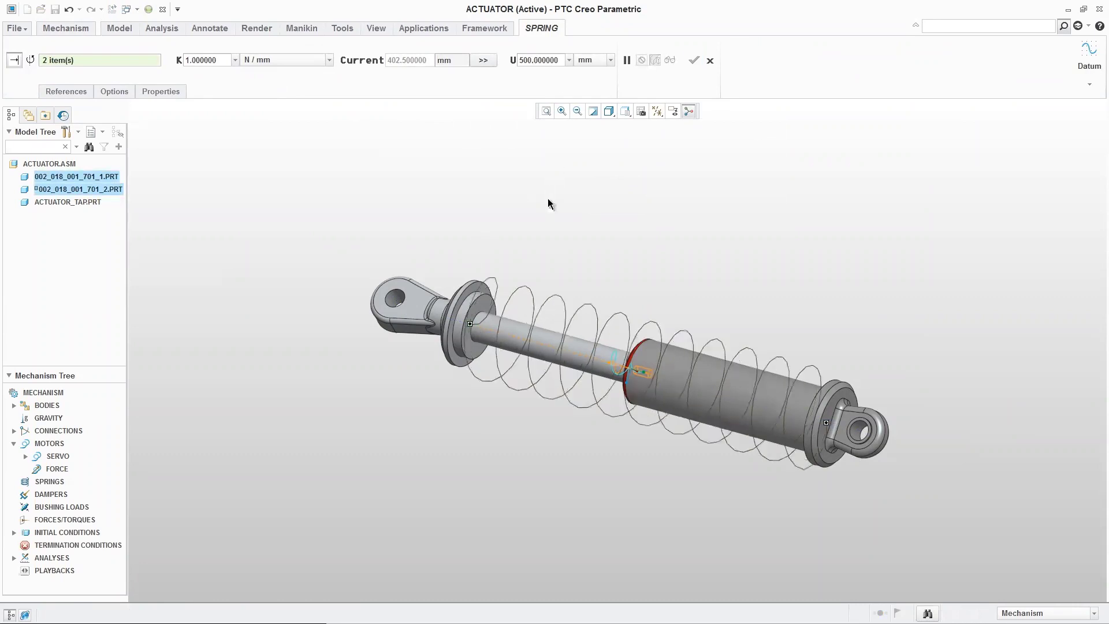
Step: Preview the spring, adjust its icon diameter to about 72.6 mm and complete it
{"action": "left_click", "coordinate": [669, 60]}
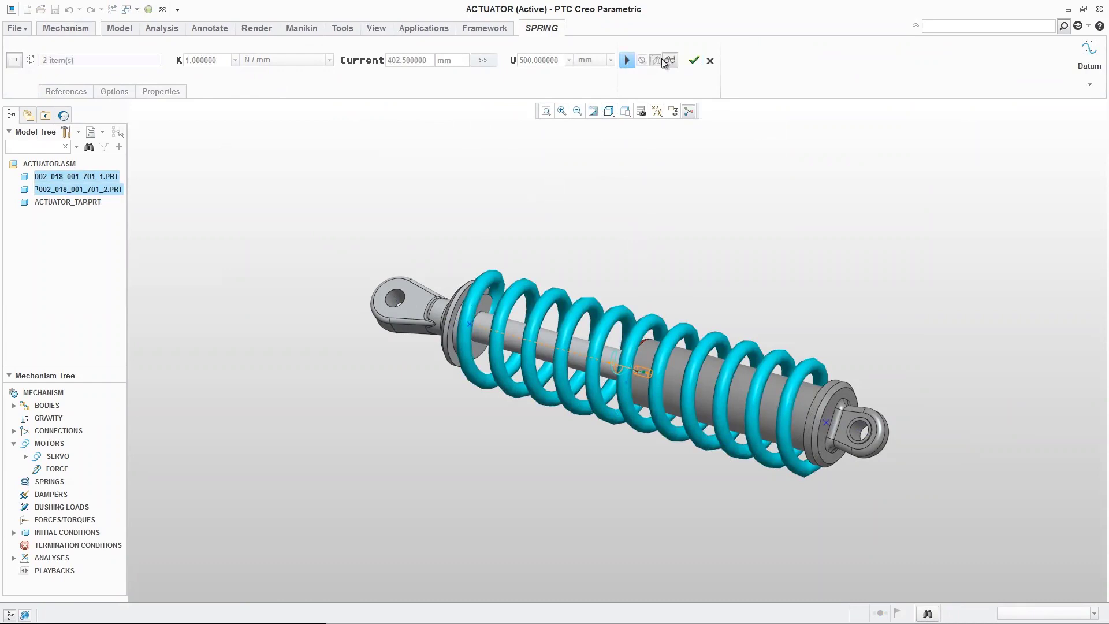
{"action": "left_click", "coordinate": [626, 60]}
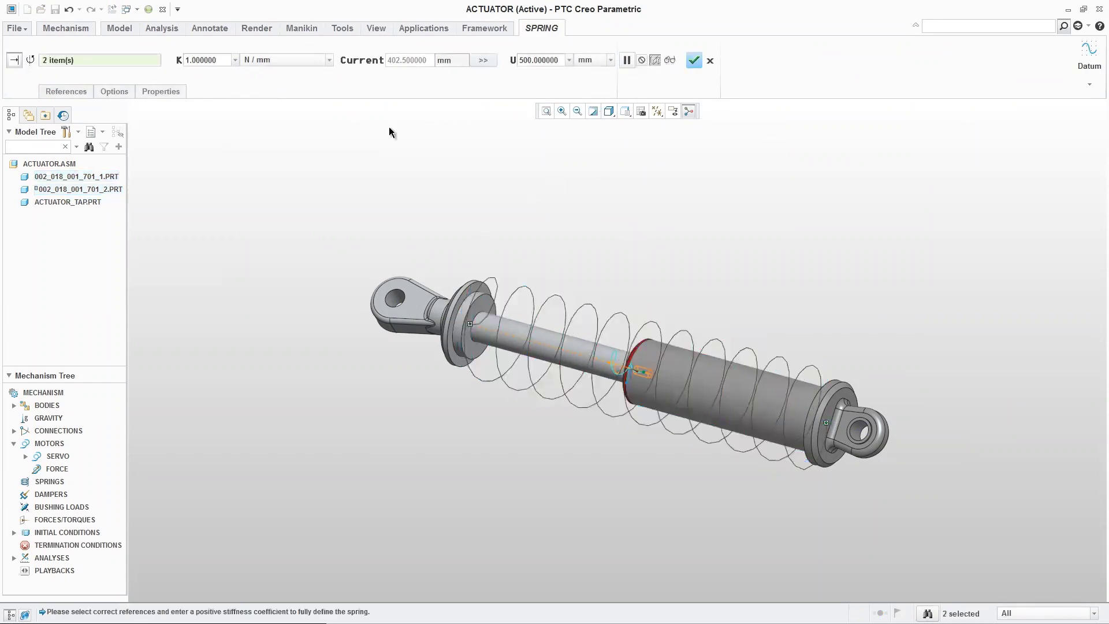
{"action": "left_click", "coordinate": [115, 92]}
{"action": "left_click", "coordinate": [137, 121]}
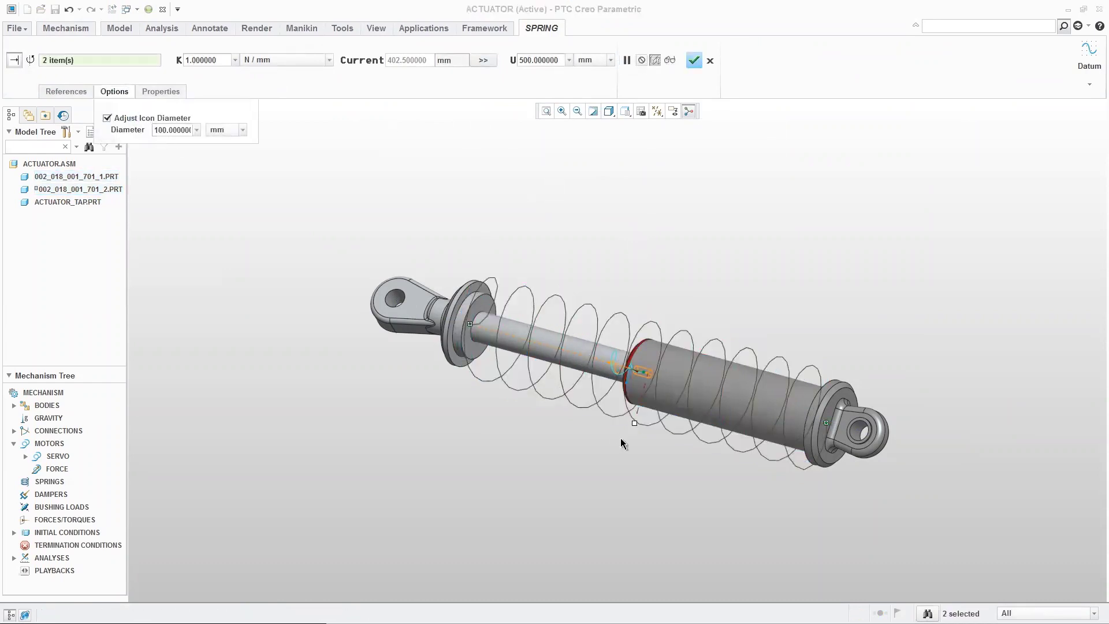
{"action": "left_click_drag", "start_coordinate": [636, 421], "coordinate": [638, 409]}
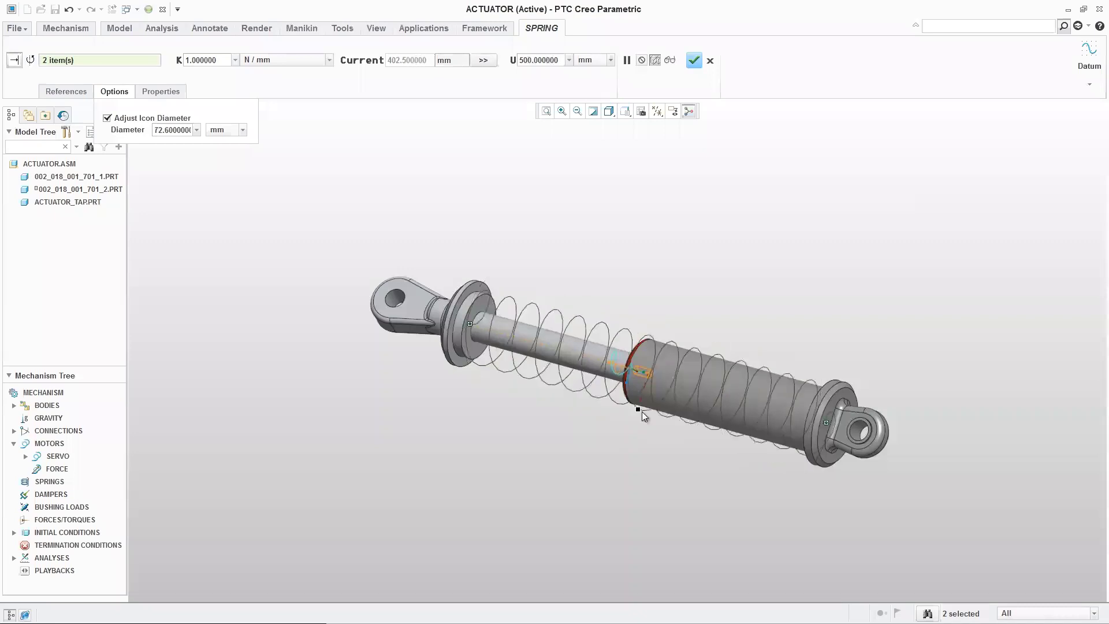
{"action": "left_click", "coordinate": [693, 62]}
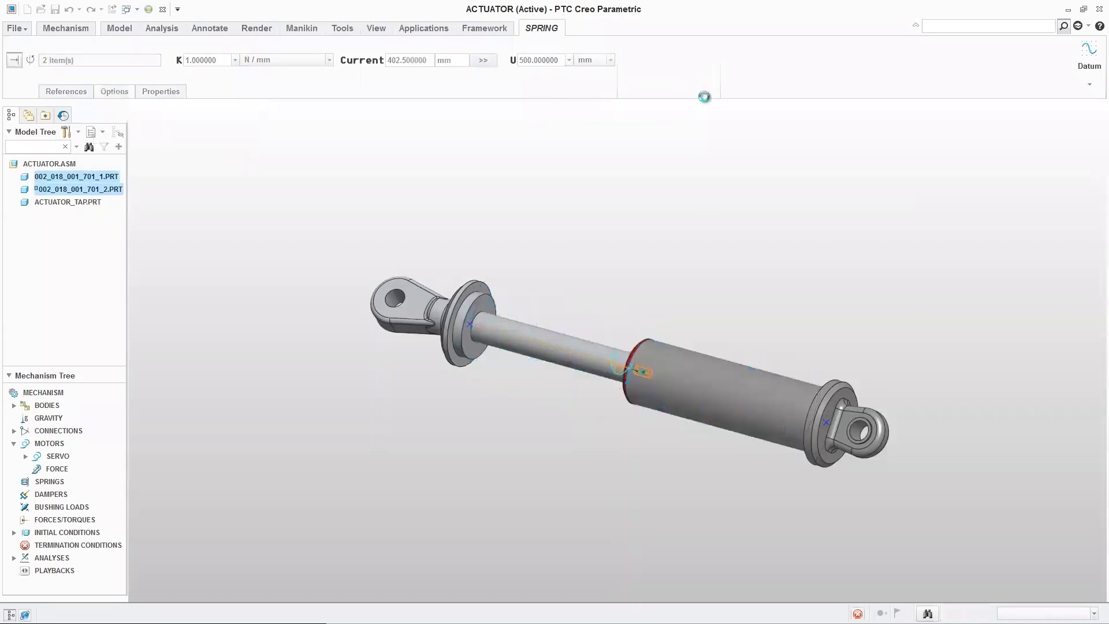
Step: Drag the actuator rod into the cylinder until the new spring is compressed
{"action": "left_click", "coordinate": [294, 61]}
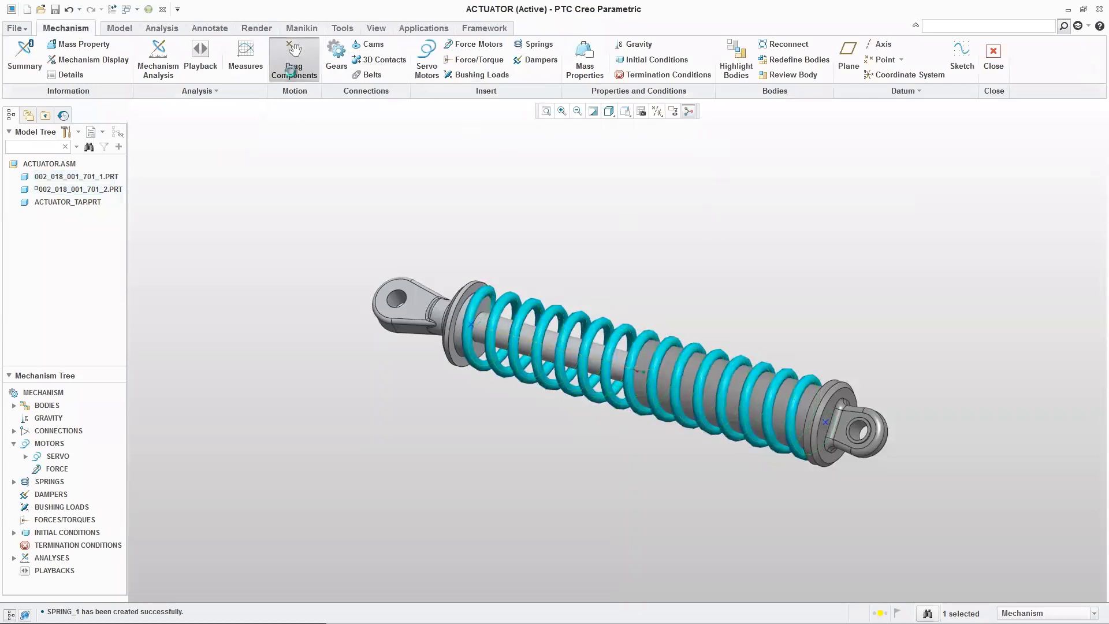
{"action": "left_click", "coordinate": [441, 327]}
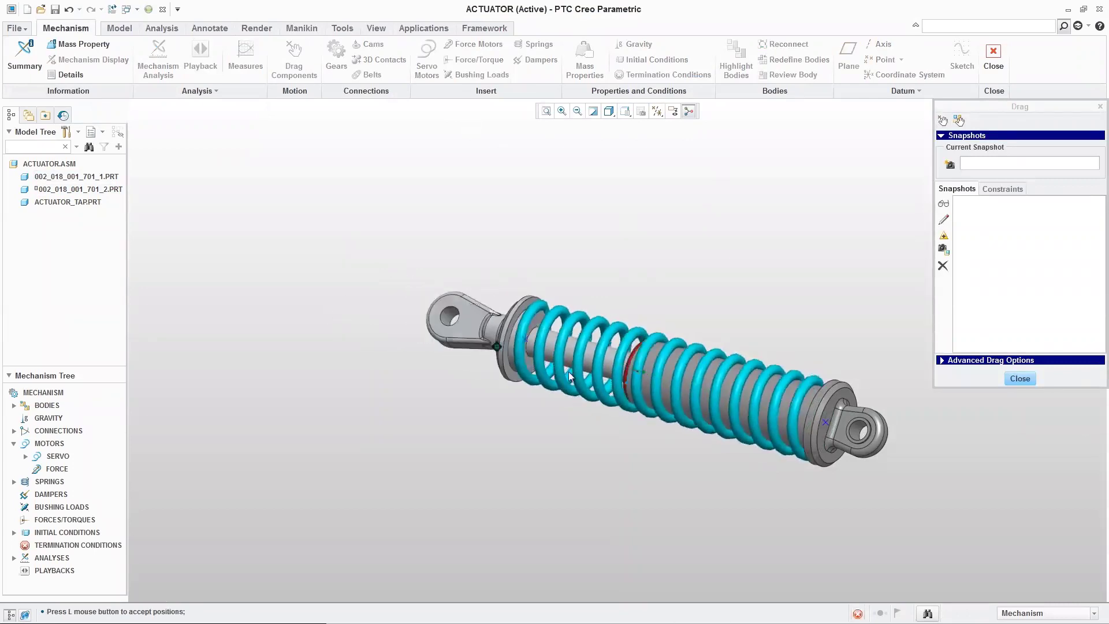
{"action": "left_click", "coordinate": [648, 397]}
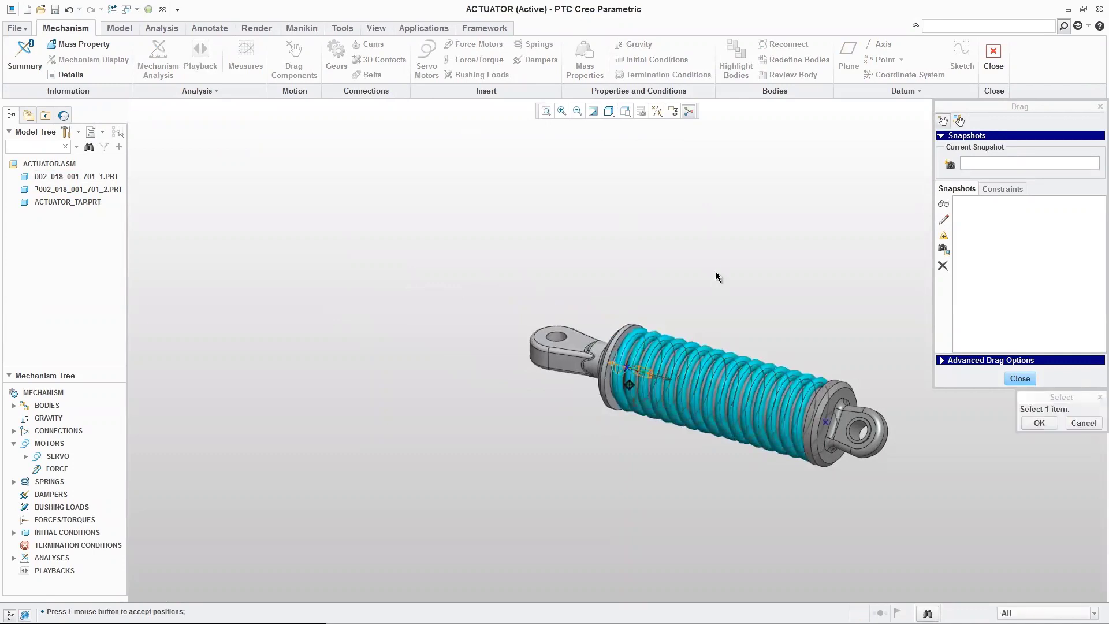
{"action": "left_click", "coordinate": [1021, 378]}
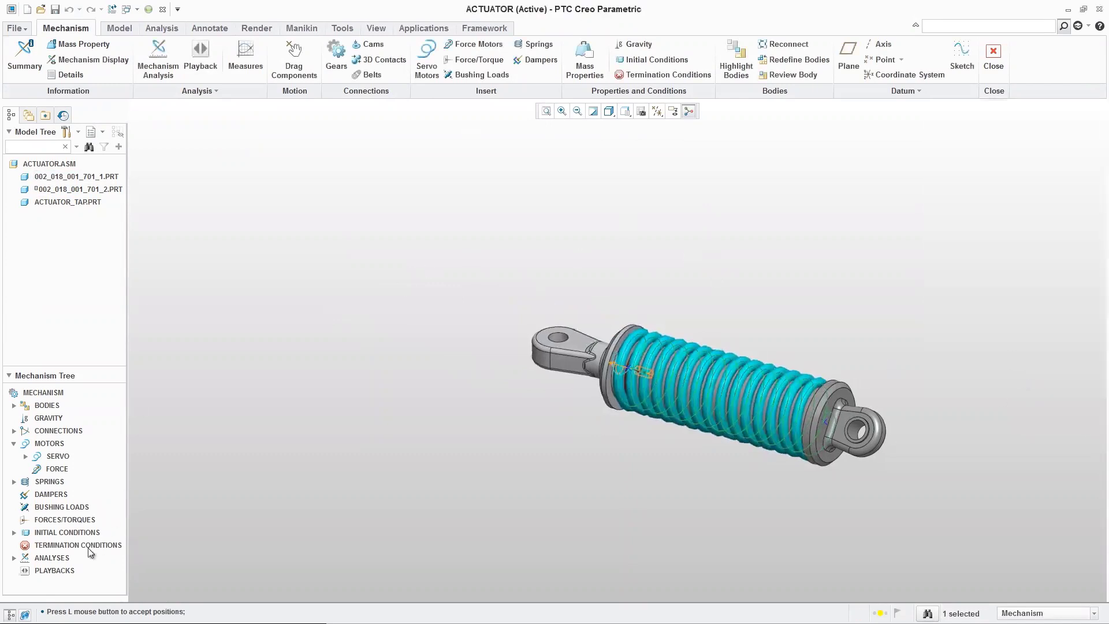
Step: Edit the actuator_deploy dynamic analysis to remove ServoMotor1 from its motors
{"action": "left_click", "coordinate": [14, 558]}
{"action": "right_click", "coordinate": [60, 572]}
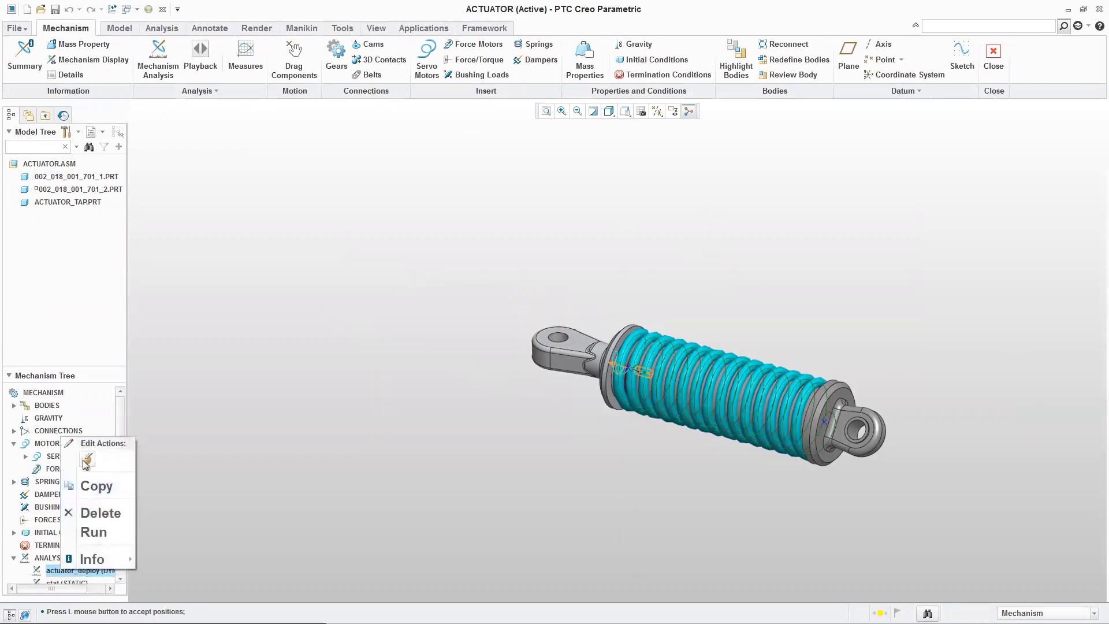
{"action": "left_click", "coordinate": [87, 460]}
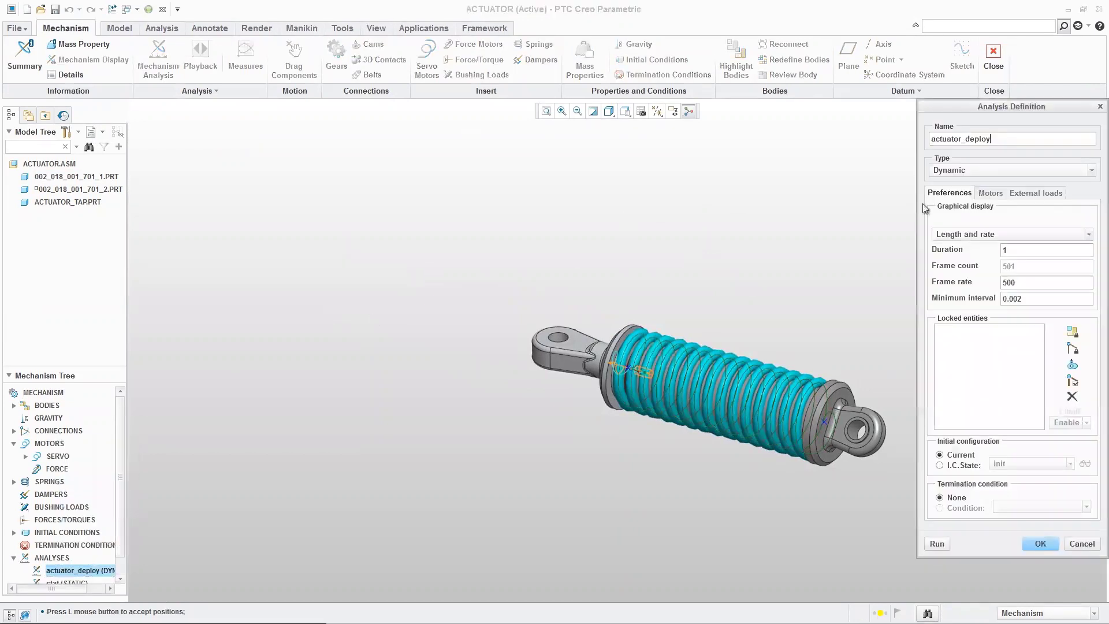
{"action": "left_click", "coordinate": [993, 194]}
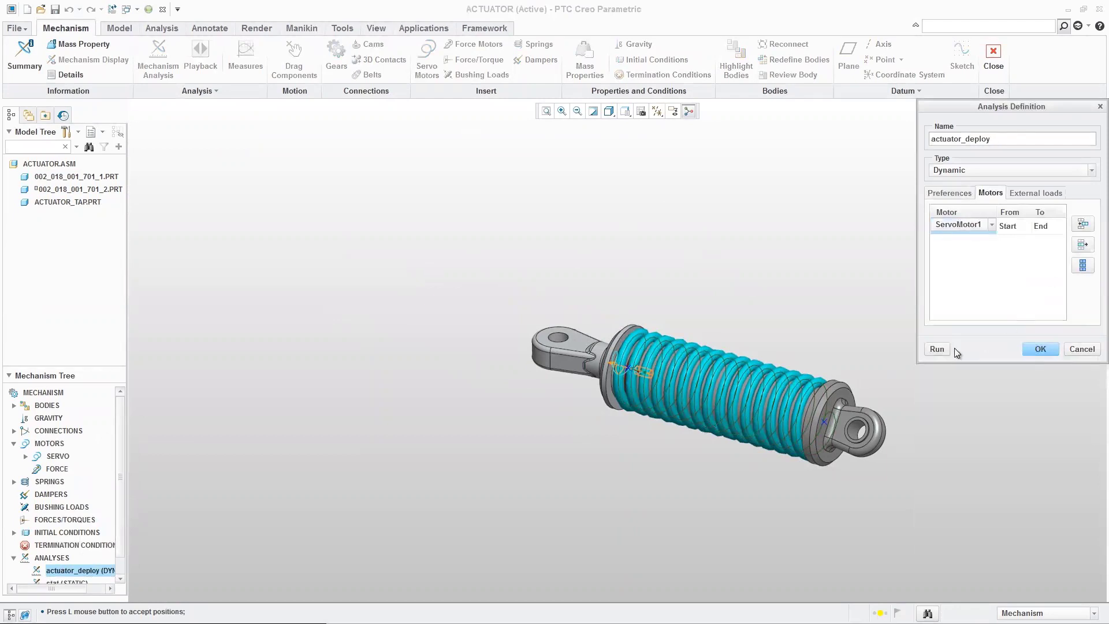
{"action": "left_click", "coordinate": [1083, 244]}
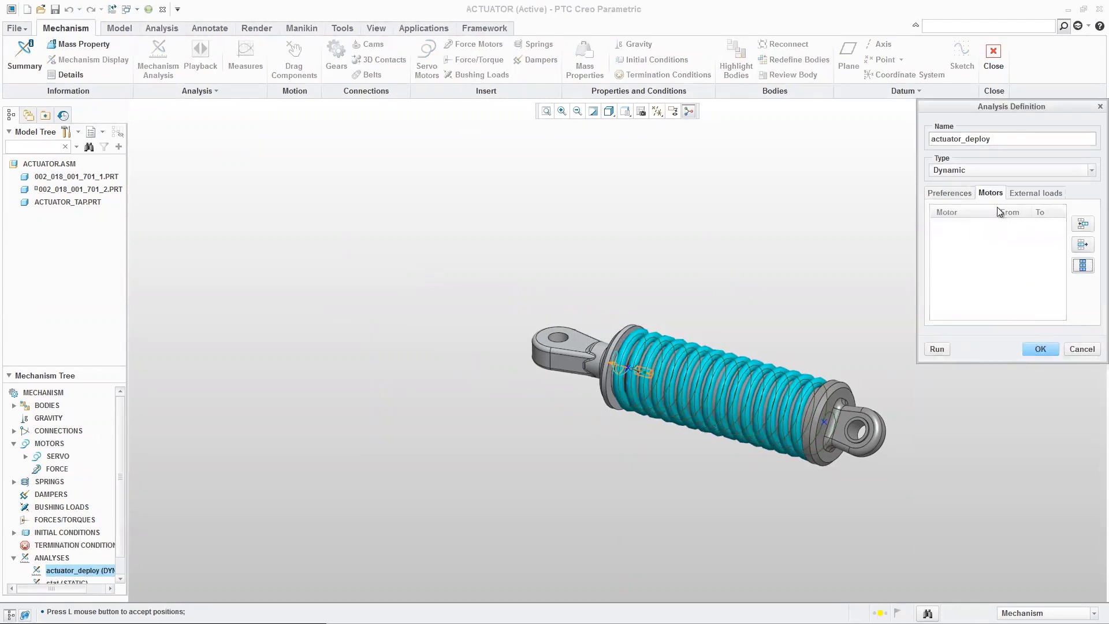
Step: Set the actuator_deploy duration to 0.1, run the analysis and accept its definition
{"action": "left_click", "coordinate": [951, 195]}
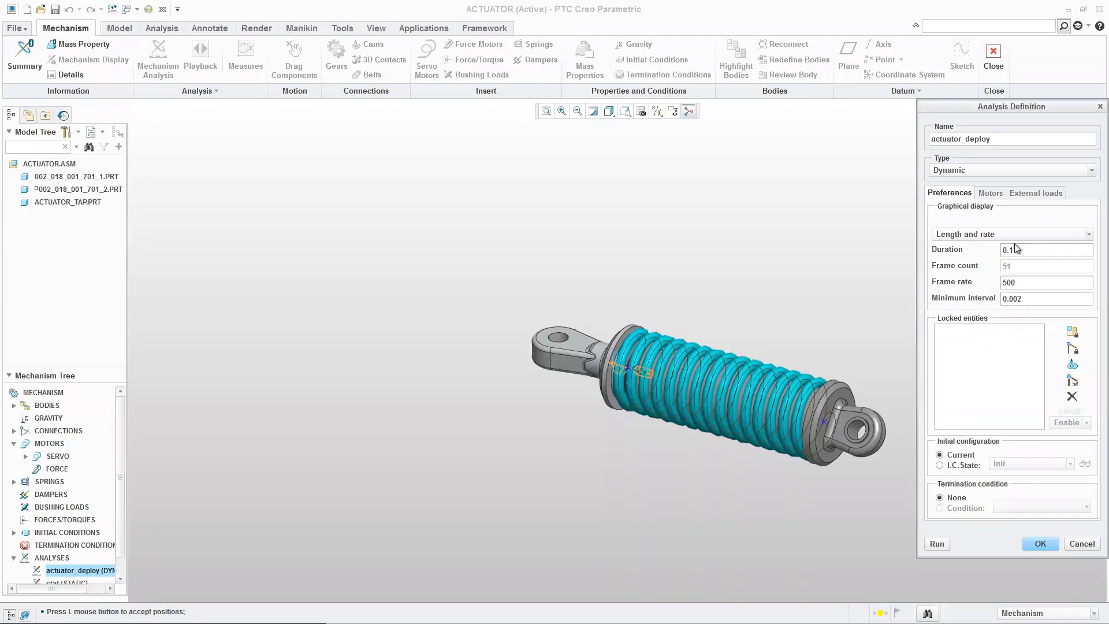
{"action": "left_click", "coordinate": [937, 544]}
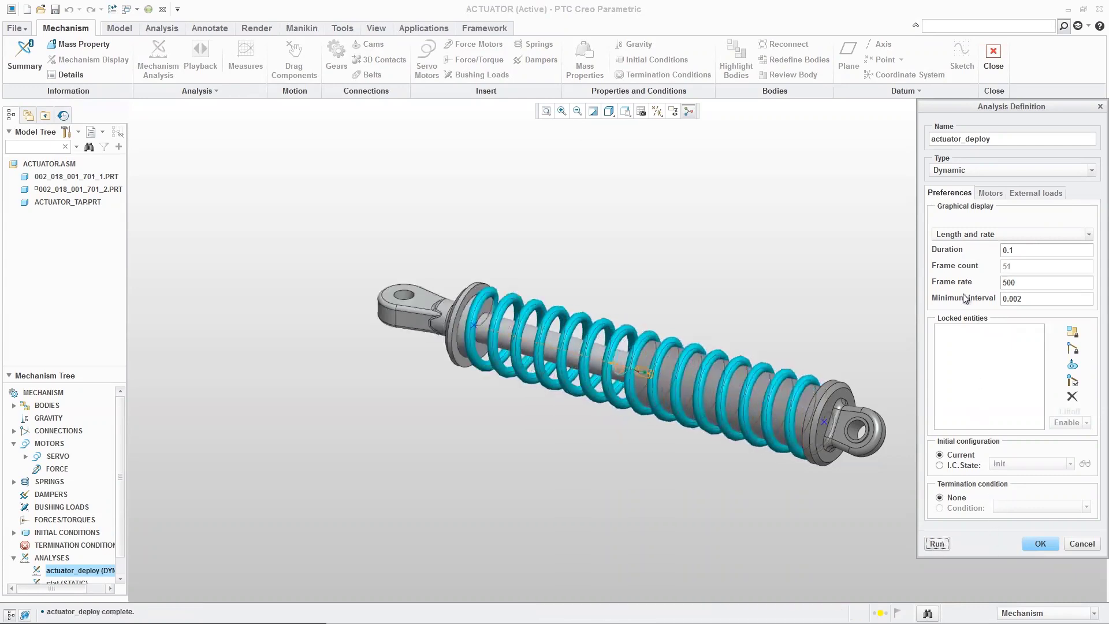
{"action": "left_click", "coordinate": [1041, 544]}
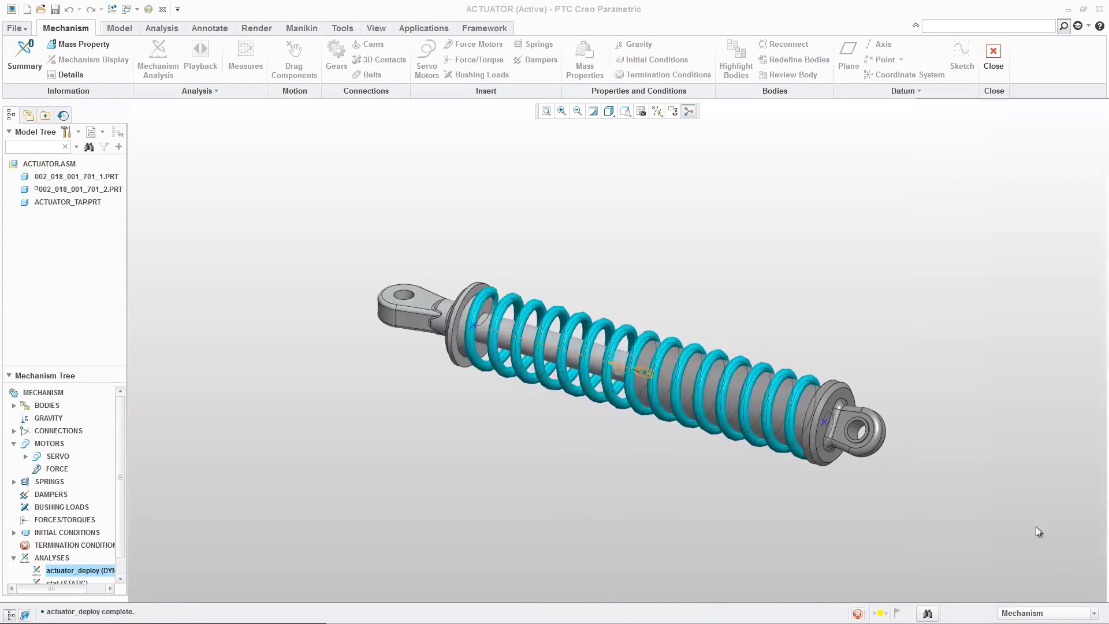
Step: Enable a coefficient of restitution of 0.1 in the dynamic properties of the actuator's translation axis
{"action": "scroll", "coordinate": [636, 377], "scroll_direction": "down", "scroll_amount": 5}
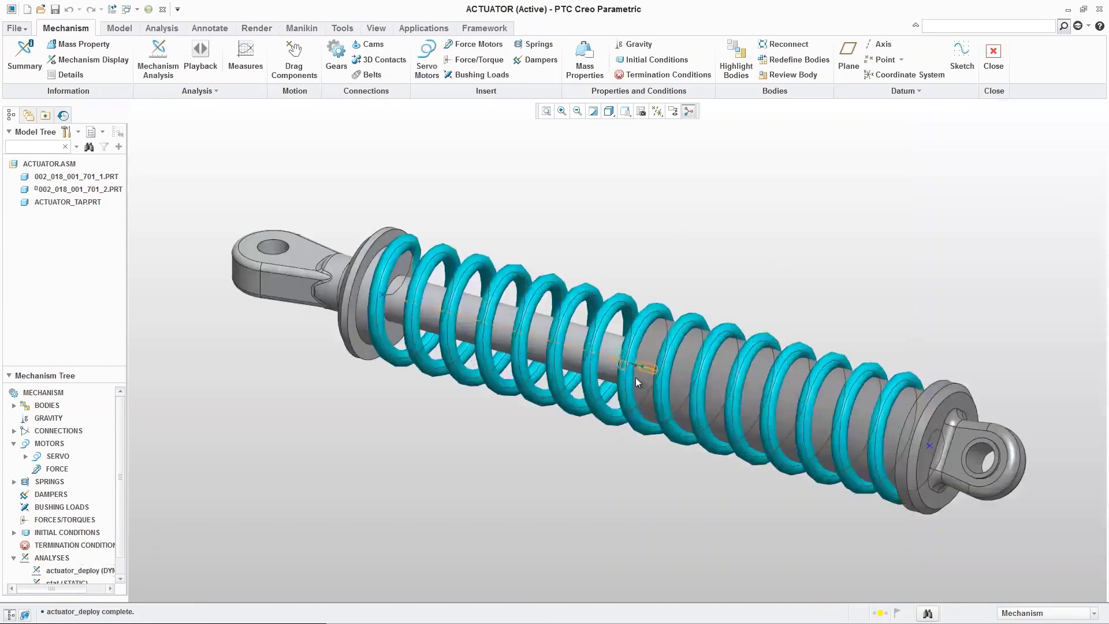
{"action": "left_click", "coordinate": [640, 357]}
{"action": "right_click", "coordinate": [640, 357]}
{"action": "left_click", "coordinate": [671, 386]}
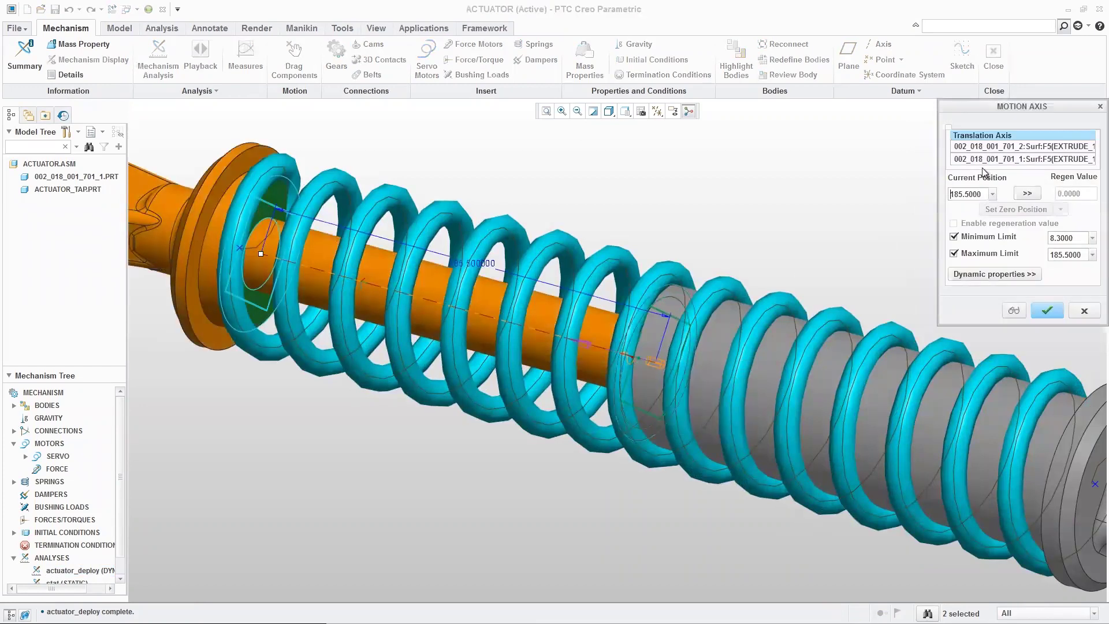
{"action": "left_click", "coordinate": [973, 276]}
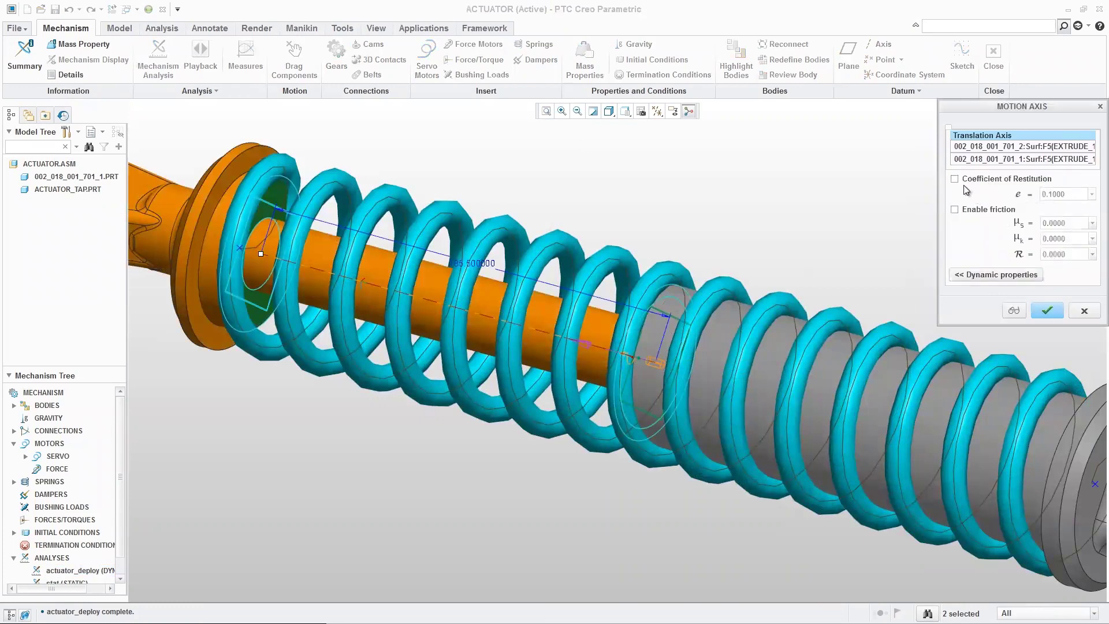
{"action": "left_click", "coordinate": [955, 179]}
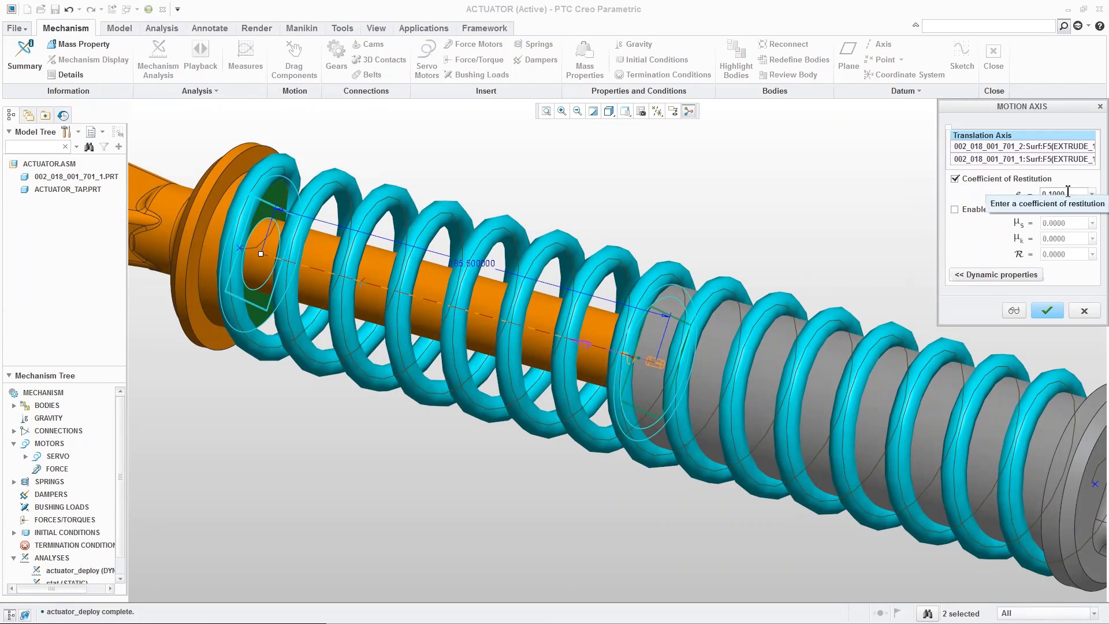
{"action": "left_click", "coordinate": [1047, 312]}
{"action": "scroll", "coordinate": [646, 355], "scroll_direction": "down", "scroll_amount": 5}
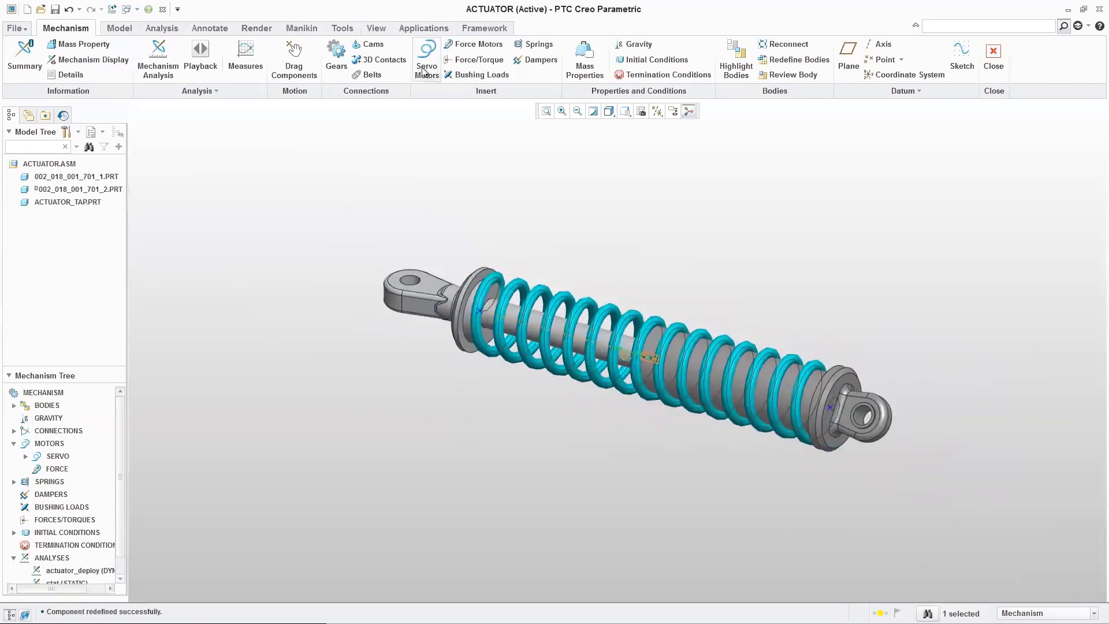
Step: Drag the extended actuator rod back into the cylinder to restore the compressed starting position
{"action": "left_click", "coordinate": [293, 67]}
{"action": "left_click", "coordinate": [460, 310]}
{"action": "left_click", "coordinate": [678, 382]}
{"action": "left_click", "coordinate": [1019, 379]}
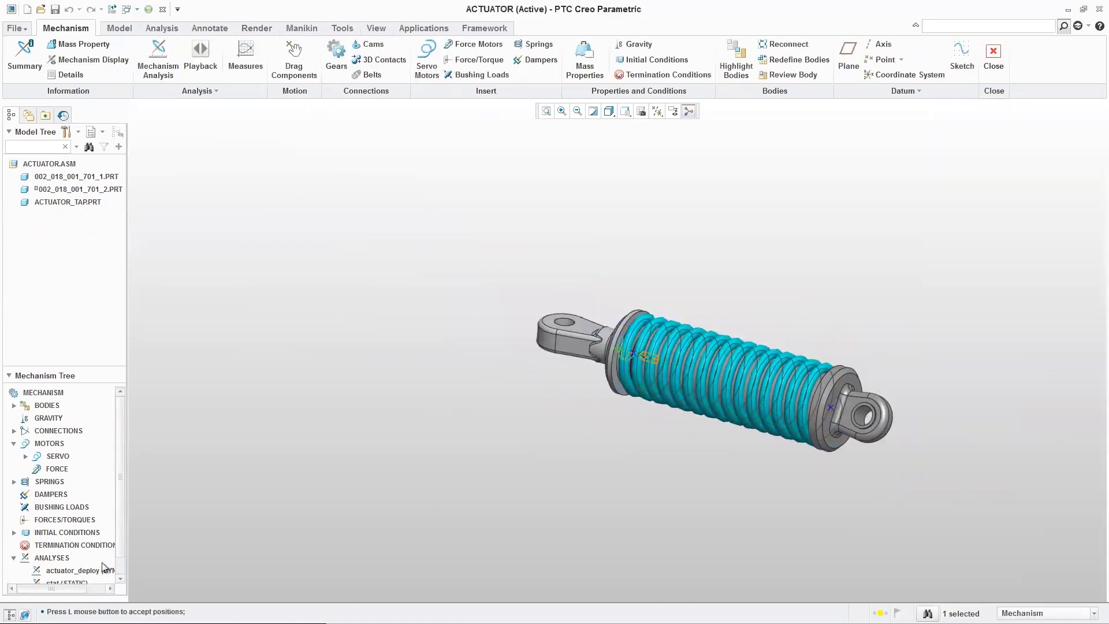
Step: Rerun the actuator_deploy analysis with the restitution setting, replacing the previous results
{"action": "right_click", "coordinate": [63, 571]}
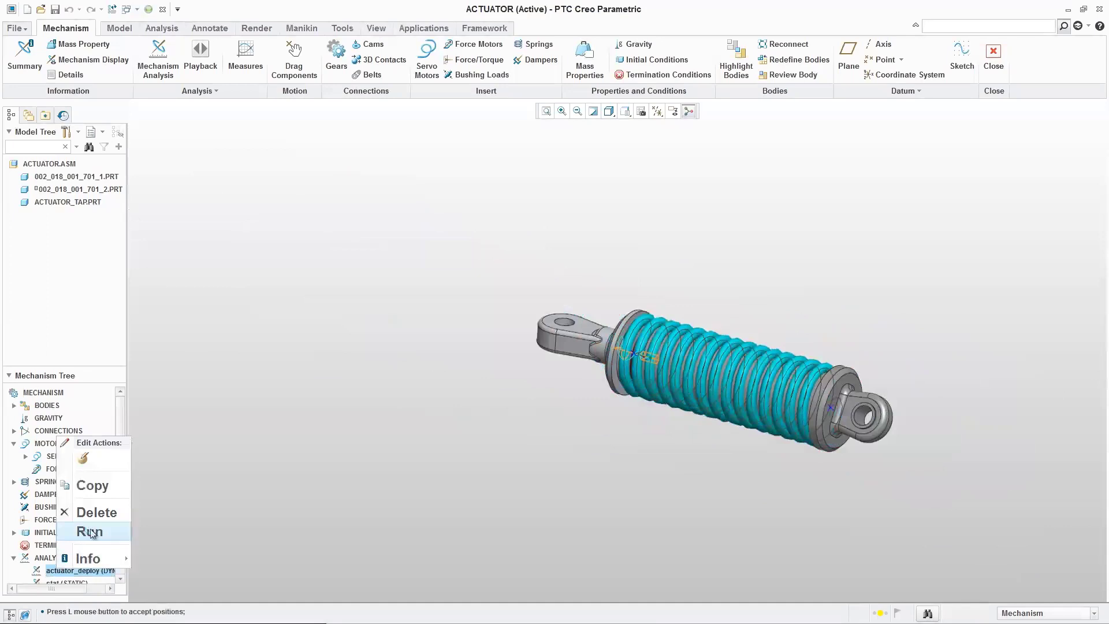
{"action": "left_click", "coordinate": [90, 532]}
{"action": "left_click", "coordinate": [491, 351]}
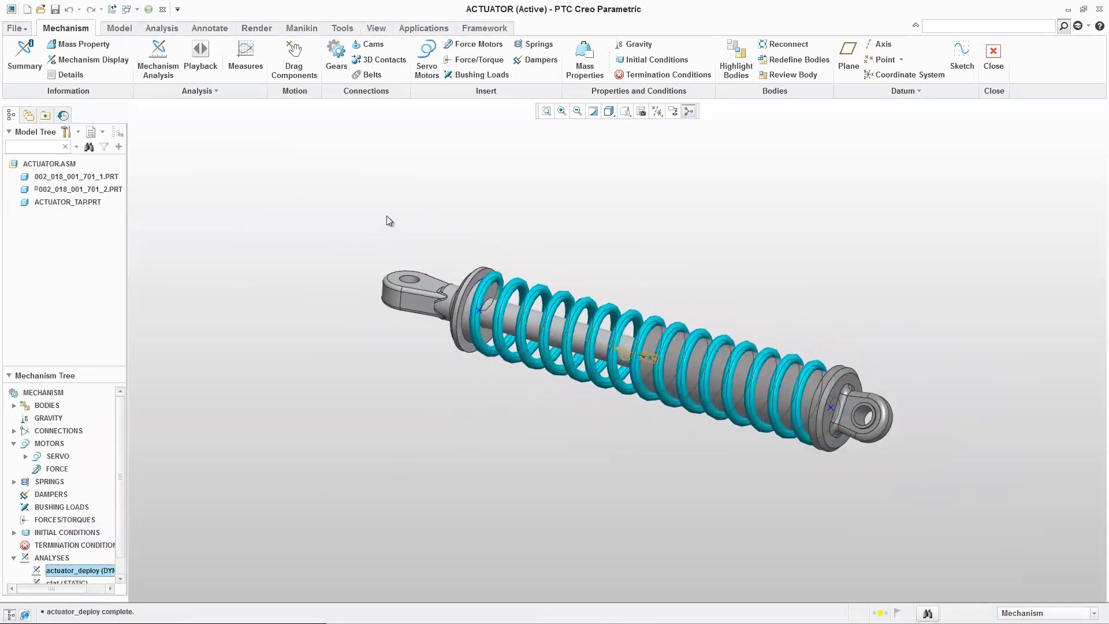
Step: Play back the actuator_deploy results and stop the animation partway through the rod's extension
{"action": "scroll", "coordinate": [120, 550], "scroll_direction": "down", "scroll_amount": 1}
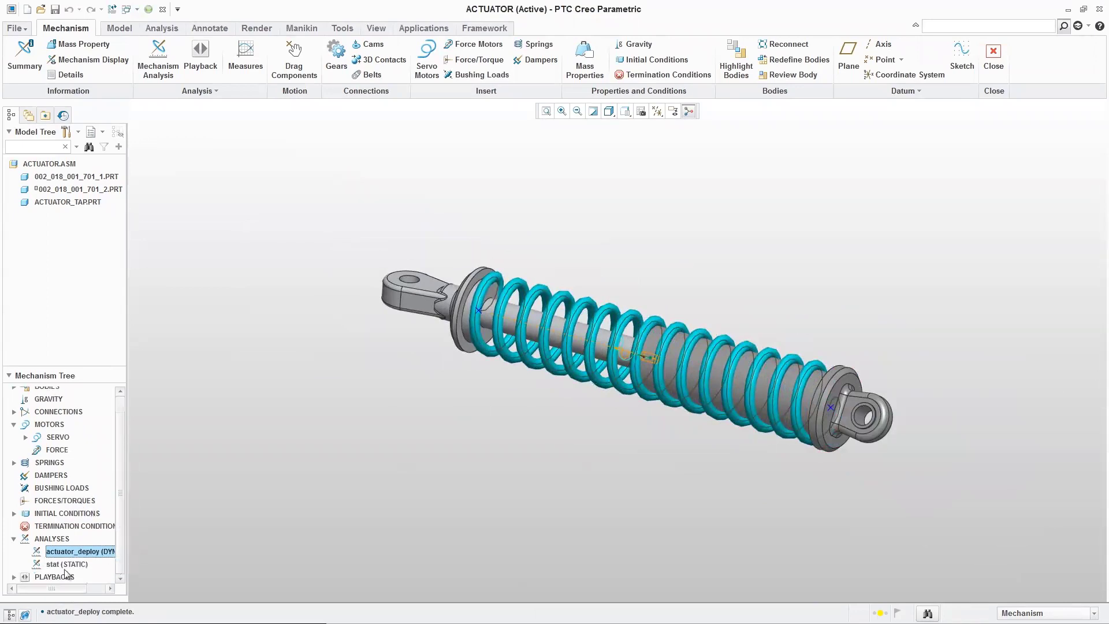
{"action": "left_click", "coordinate": [14, 576]}
{"action": "left_click", "coordinate": [64, 577]}
{"action": "right_click", "coordinate": [65, 577]}
{"action": "left_click", "coordinate": [98, 544]}
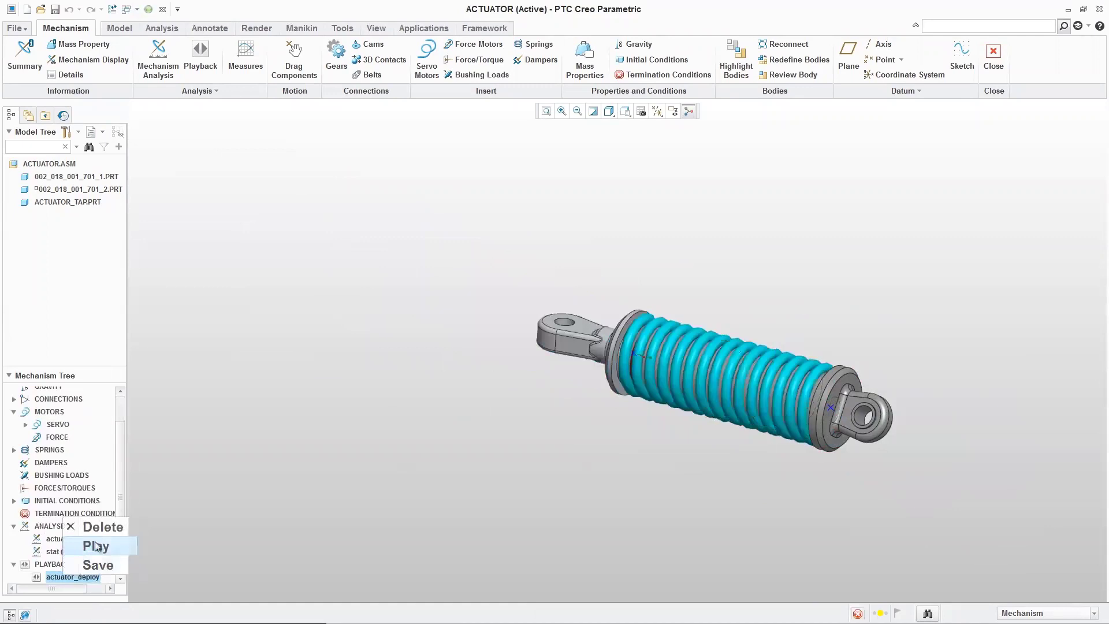
{"action": "left_click", "coordinate": [1073, 174]}
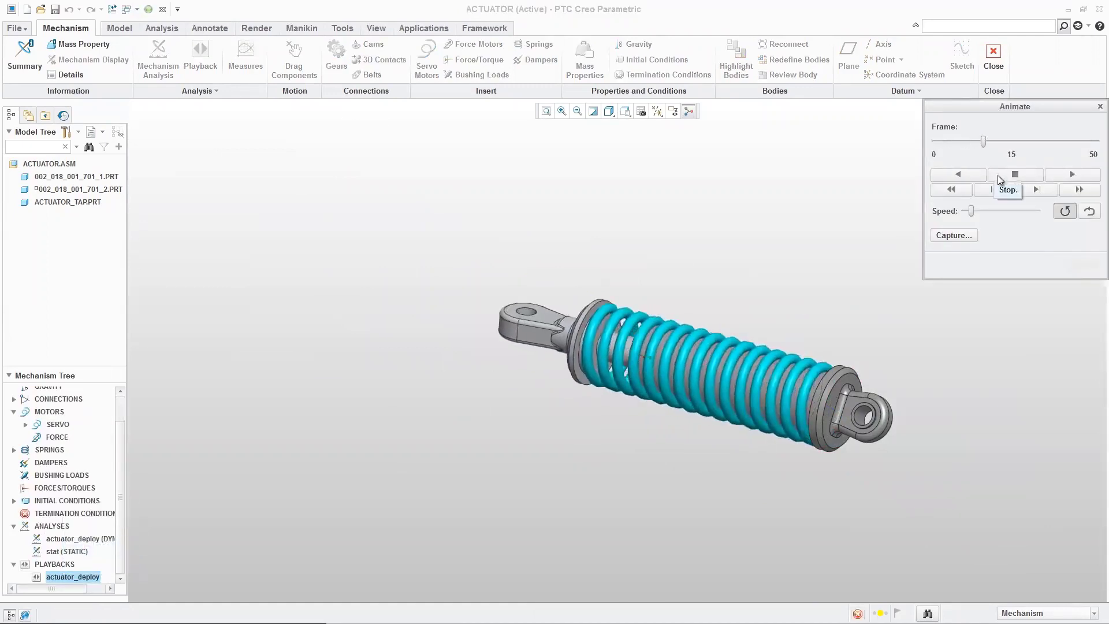
{"action": "left_click", "coordinate": [998, 175]}
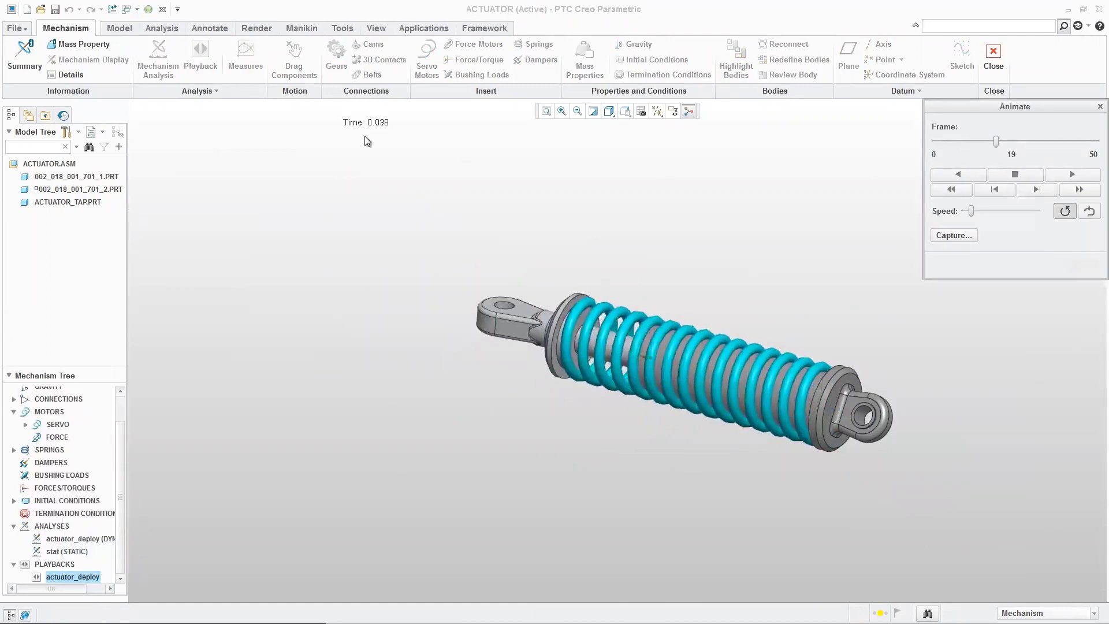
Step: Close the playback and create a position measure named eye_position on the actuator rod's eye, evaluated at each time step
{"action": "left_click", "coordinate": [1100, 106]}
{"action": "left_click", "coordinate": [245, 58]}
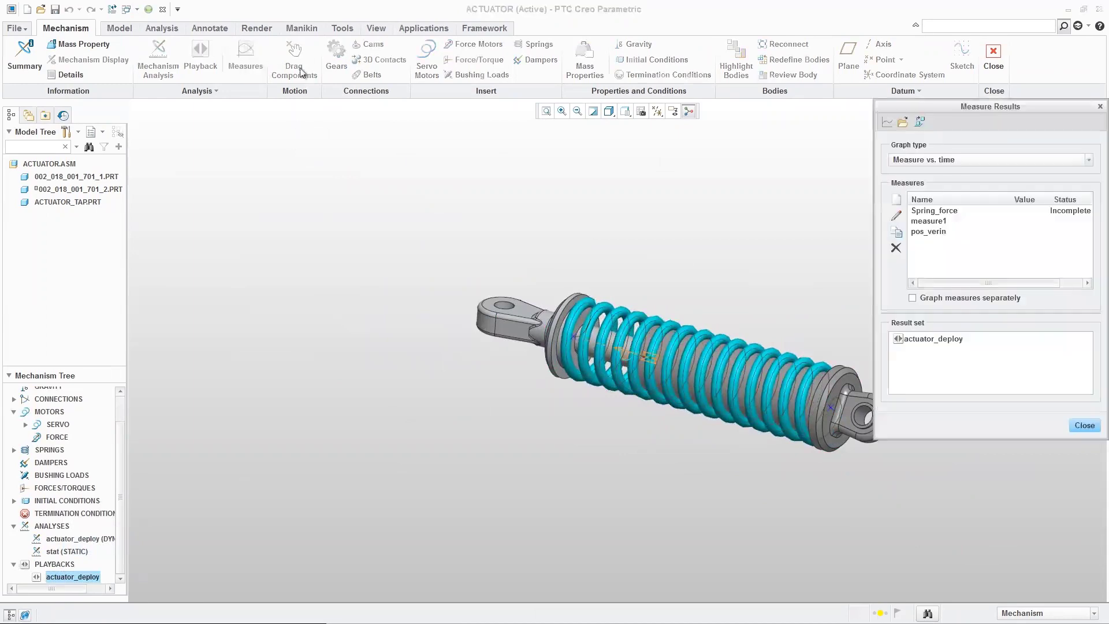
{"action": "left_click", "coordinate": [896, 199]}
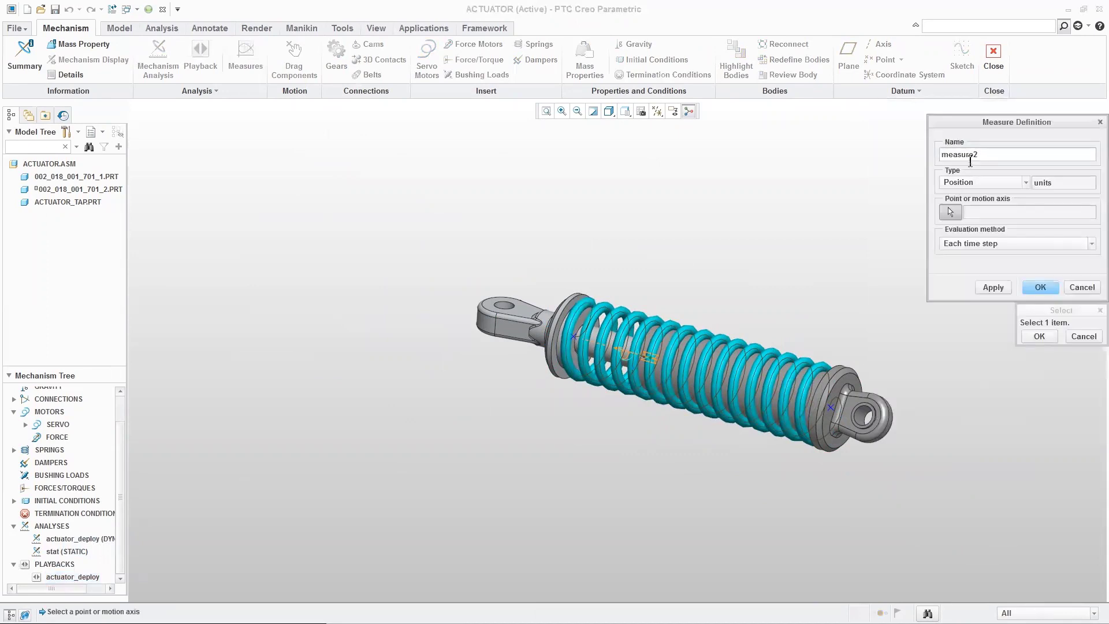
{"action": "left_click_drag", "start_coordinate": [981, 156], "coordinate": [880, 153]}
{"action": "type", "text": "eye_position"}
{"action": "left_click", "coordinate": [510, 307]}
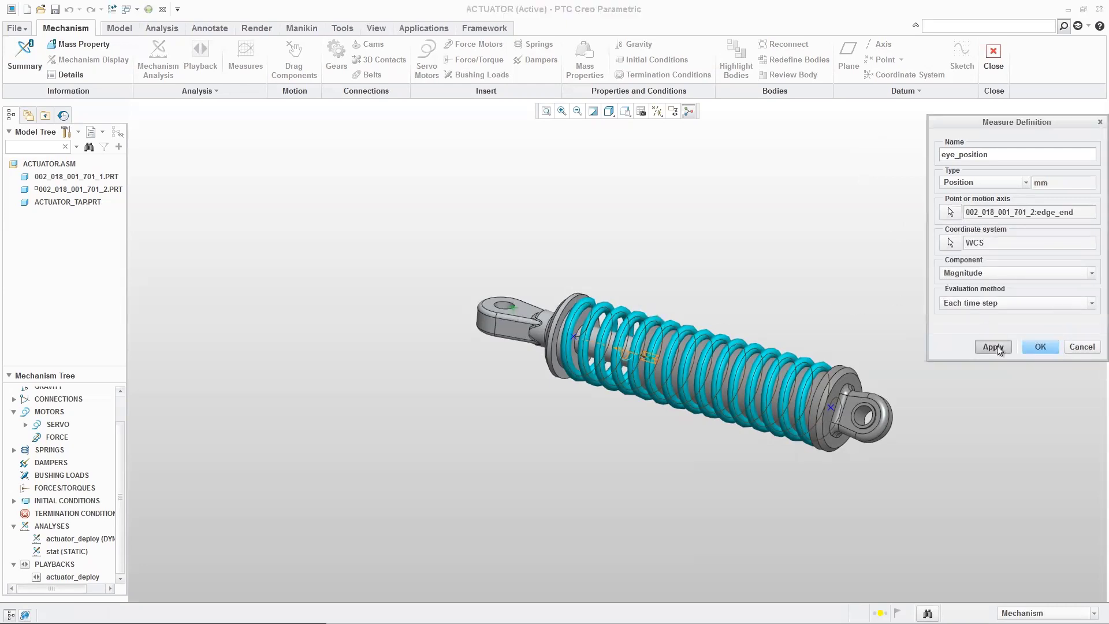
{"action": "left_click", "coordinate": [1040, 347]}
Step: Graph the eye_position measure against time for the actuator_deploy result set, and close the graph after viewing it
{"action": "left_click", "coordinate": [931, 340]}
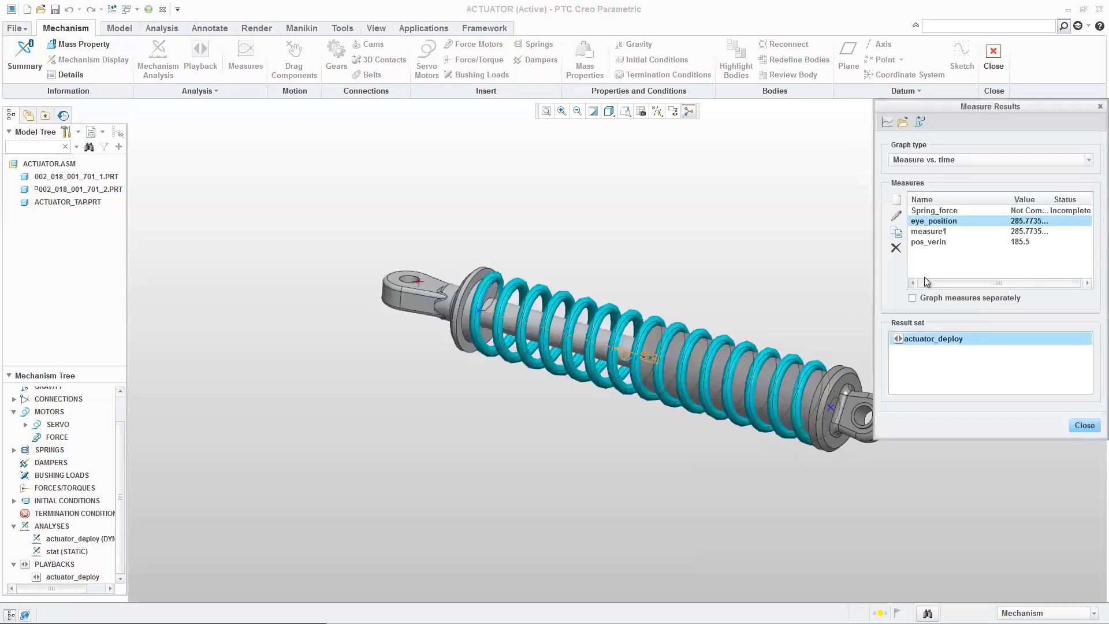
{"action": "left_click", "coordinate": [888, 121]}
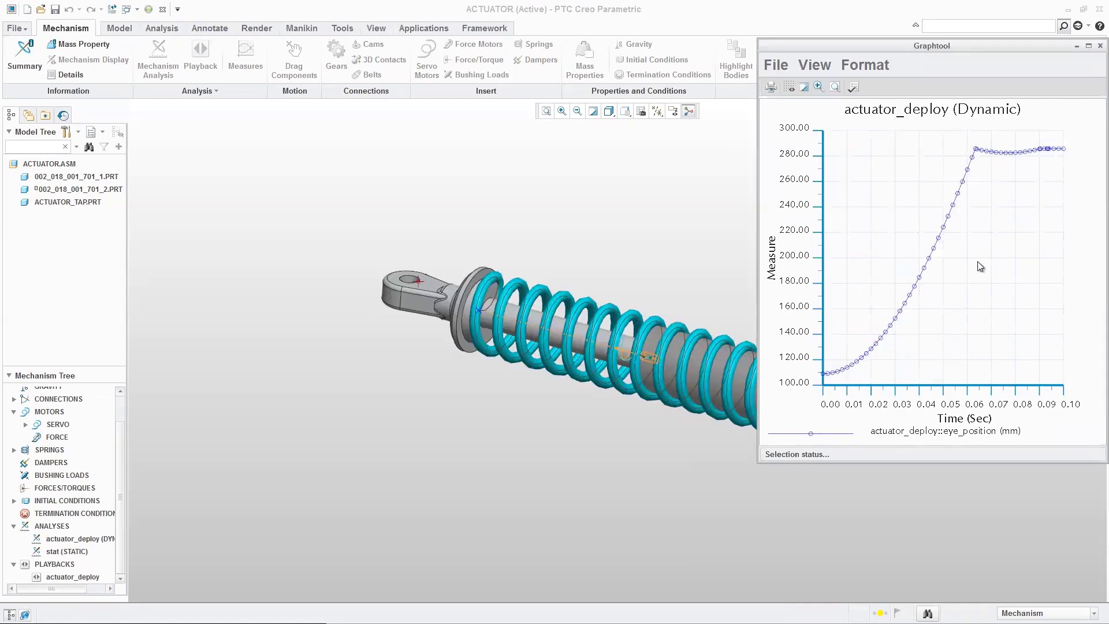
{"action": "left_click", "coordinate": [1100, 46]}
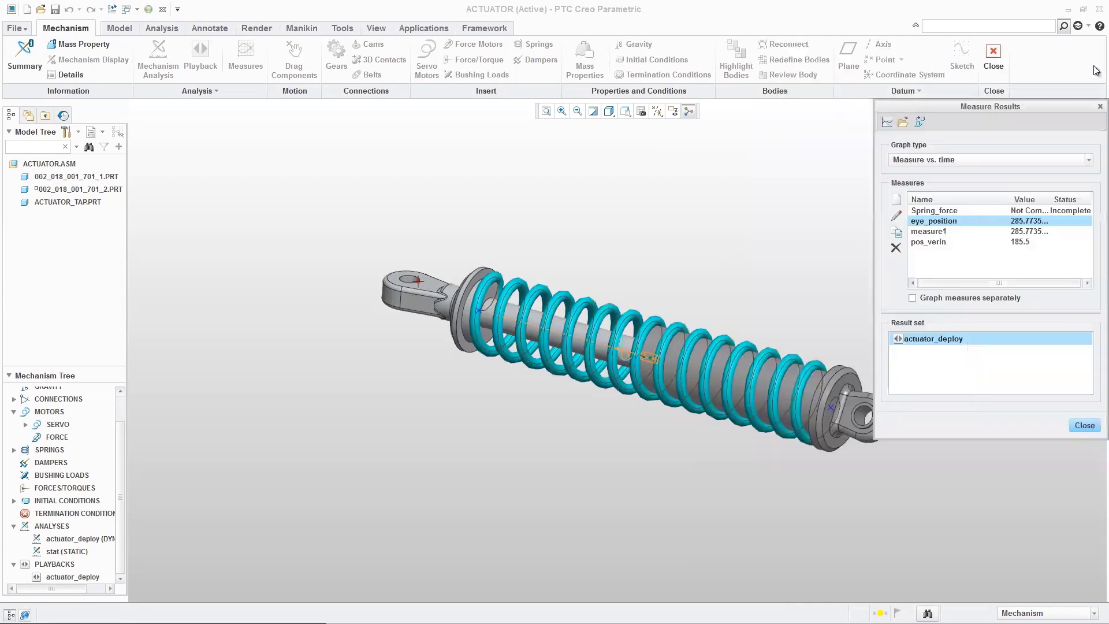
Step: Create a net load measure referencing the actuator's Spring 1, evaluated at each time step
{"action": "left_click", "coordinate": [897, 199]}
{"action": "left_click", "coordinate": [966, 184]}
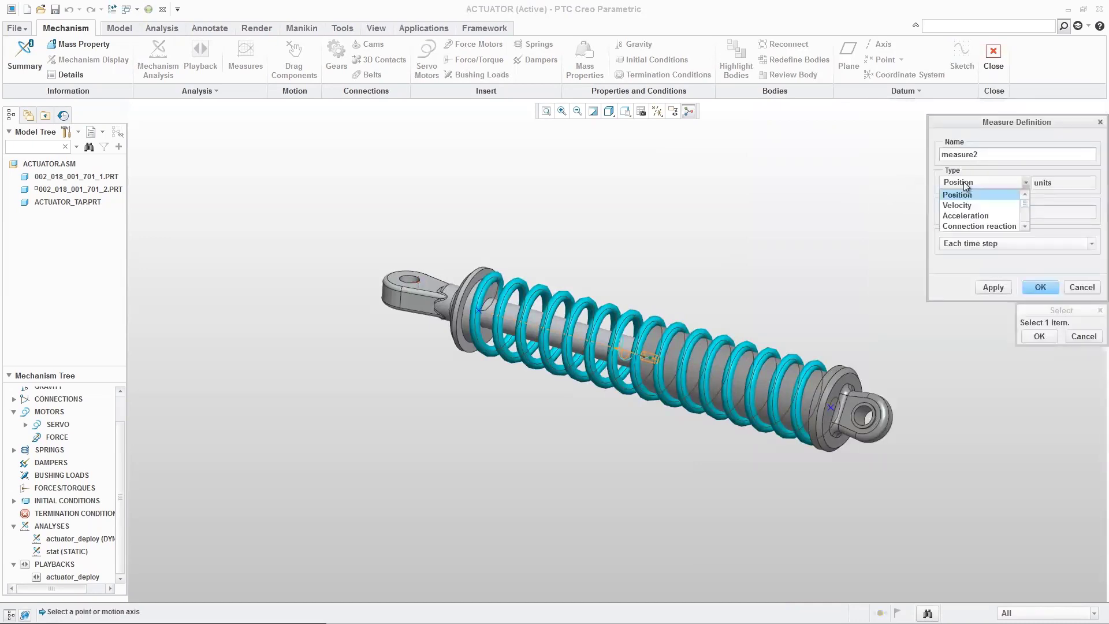
{"action": "scroll", "coordinate": [966, 206], "scroll_direction": "down", "scroll_amount": 1}
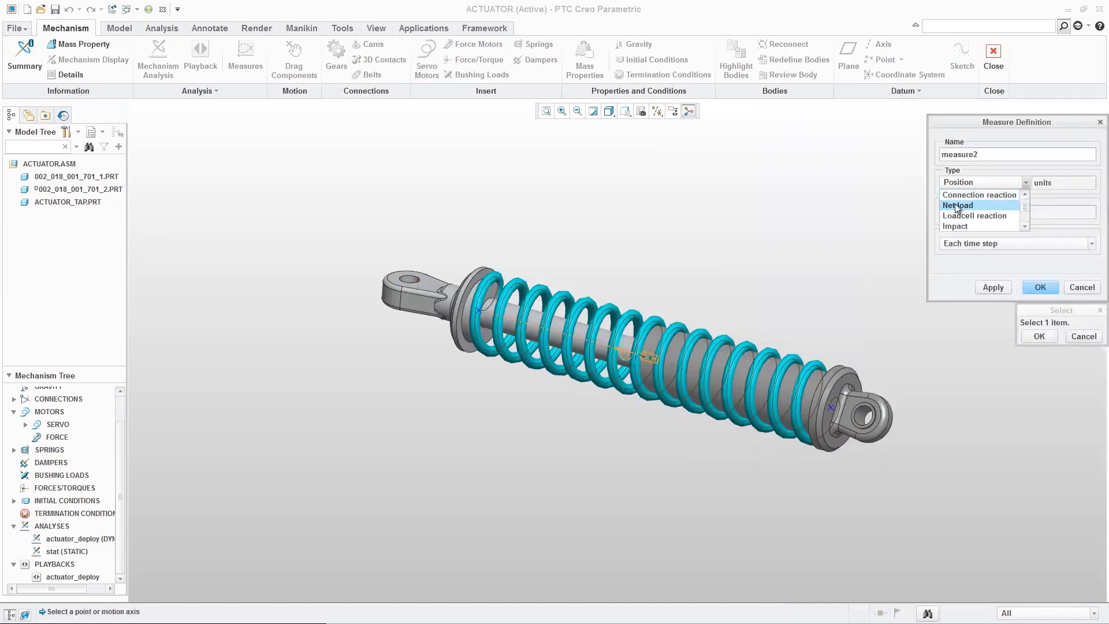
{"action": "left_click", "coordinate": [958, 206]}
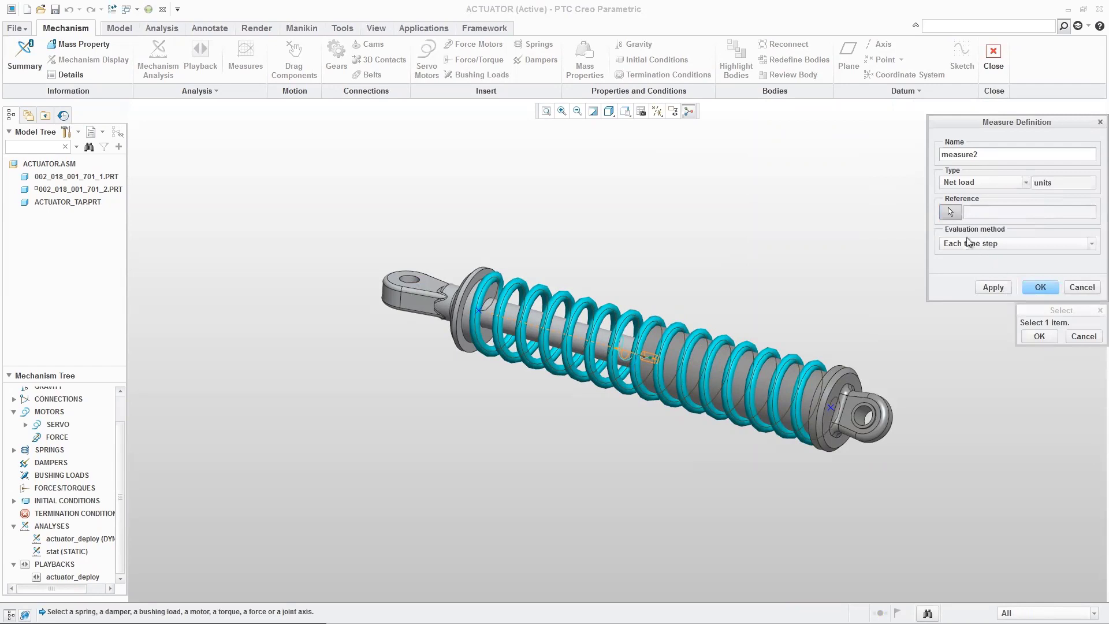
{"action": "left_click", "coordinate": [583, 308]}
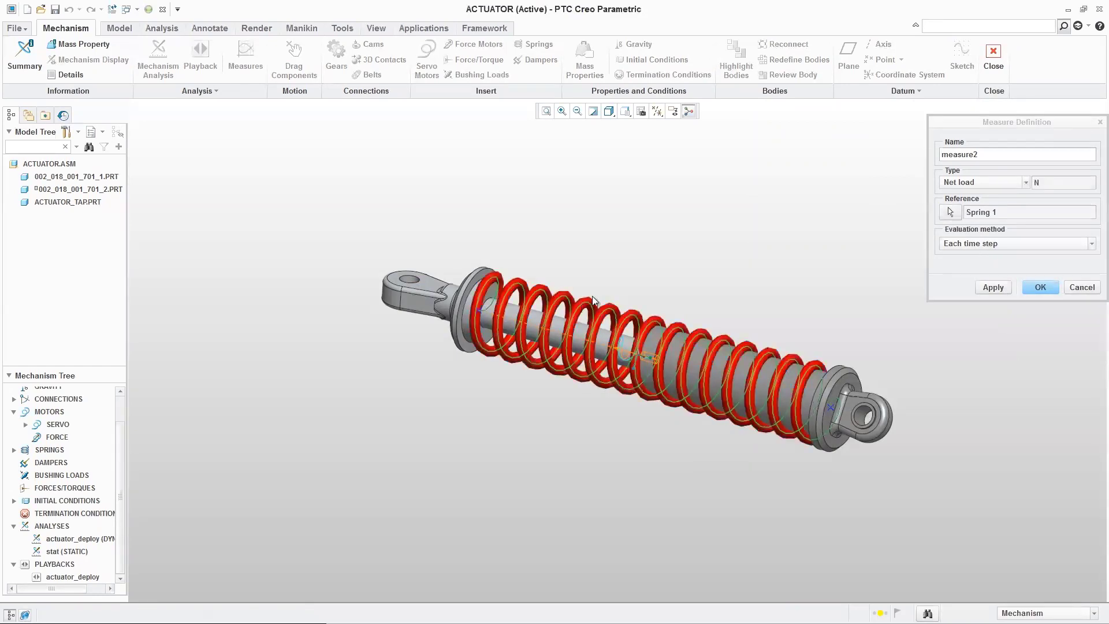
{"action": "left_click", "coordinate": [1041, 287]}
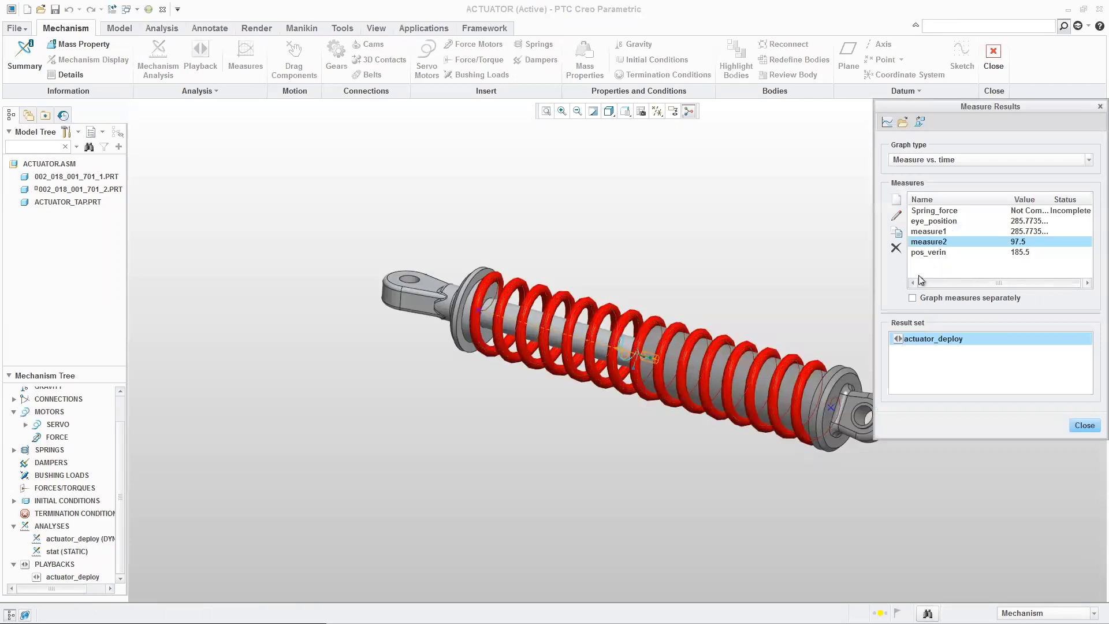
Step: Graph the spring's net load against time for actuator_deploy, and close the graph and the measure results
{"action": "left_click", "coordinate": [887, 122]}
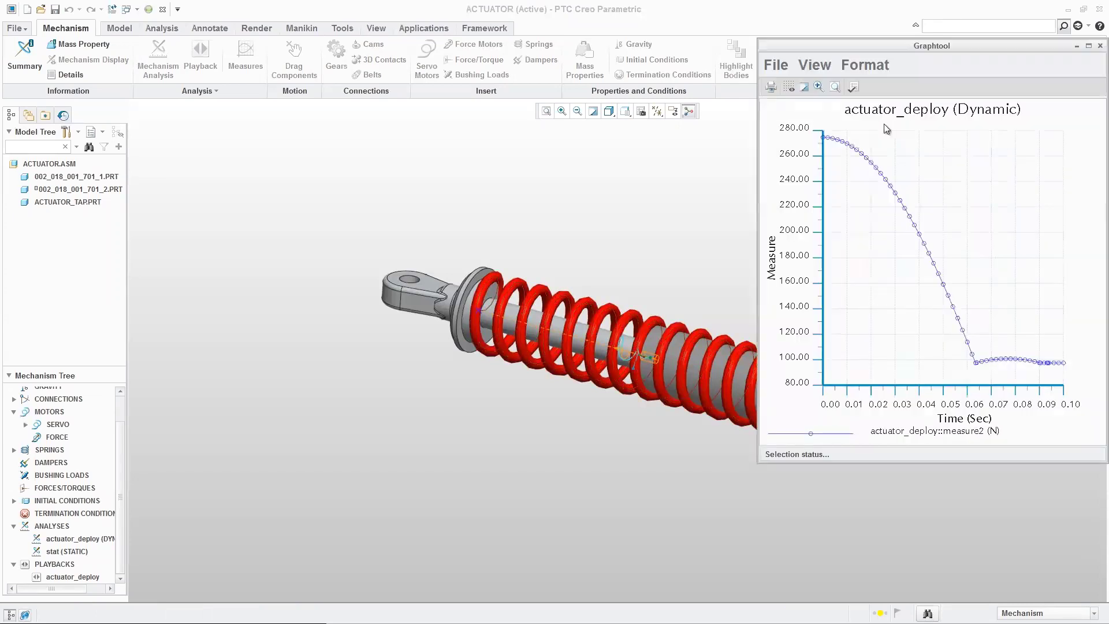
{"action": "left_click", "coordinate": [1100, 47]}
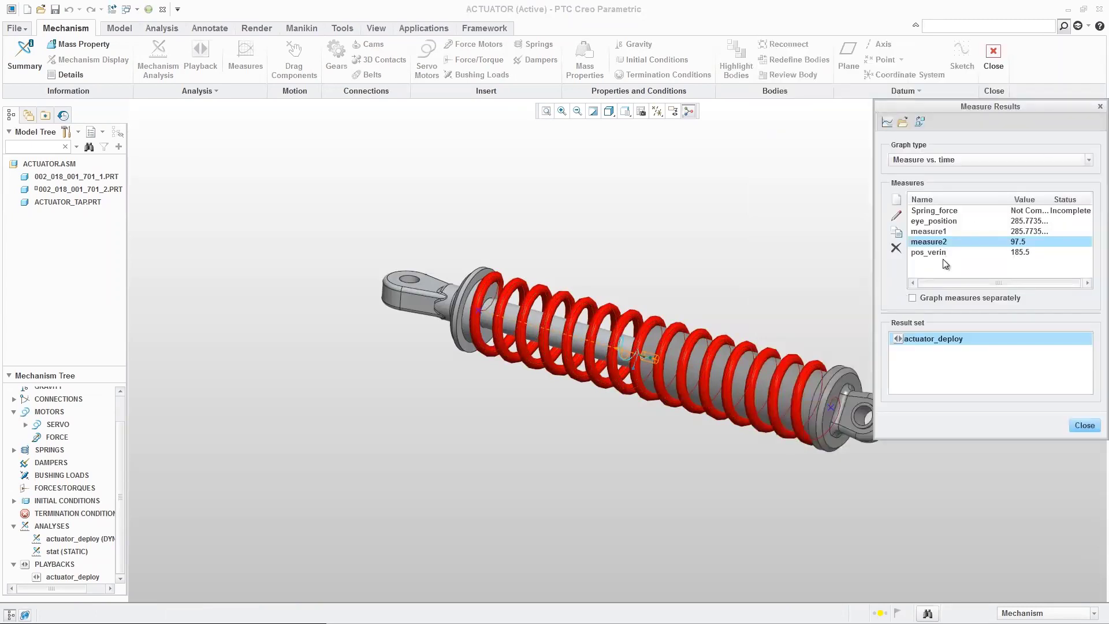
{"action": "left_click", "coordinate": [1084, 426]}
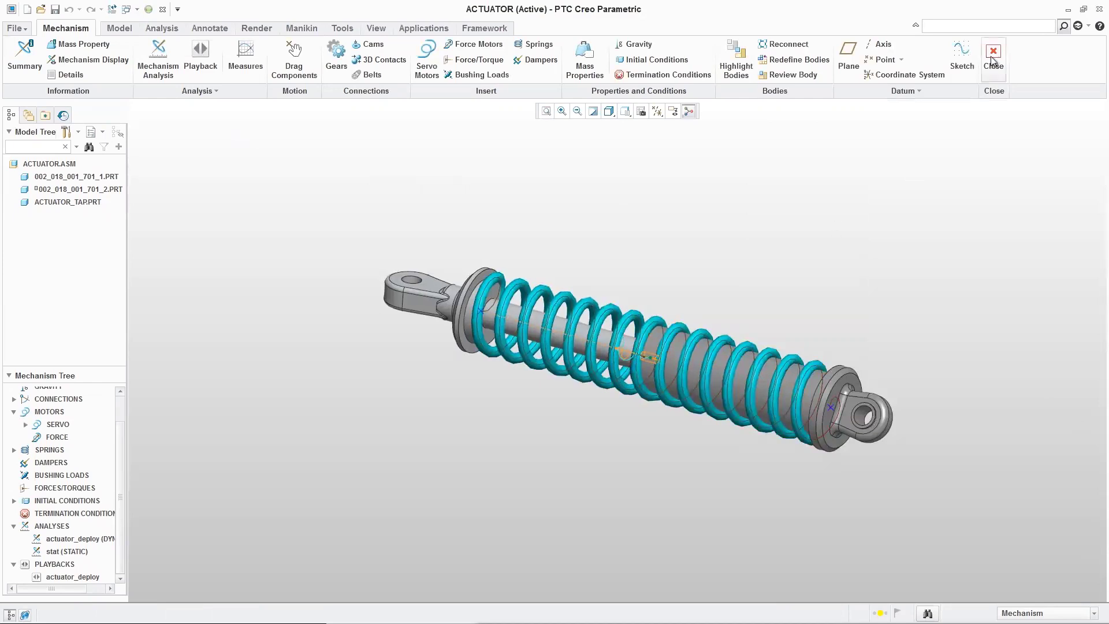
Step: Switch to the INTEGRATION.ASM window and show the whole door and turbine mechanism
{"action": "left_click", "coordinate": [138, 9]}
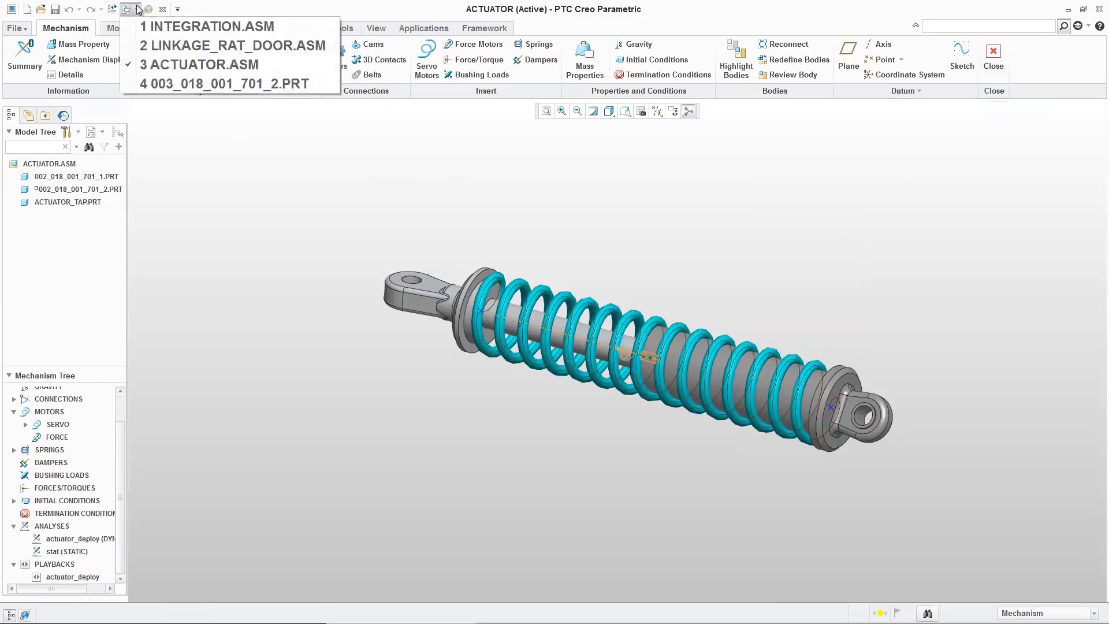
{"action": "left_click", "coordinate": [174, 27]}
{"action": "left_click", "coordinate": [596, 384]}
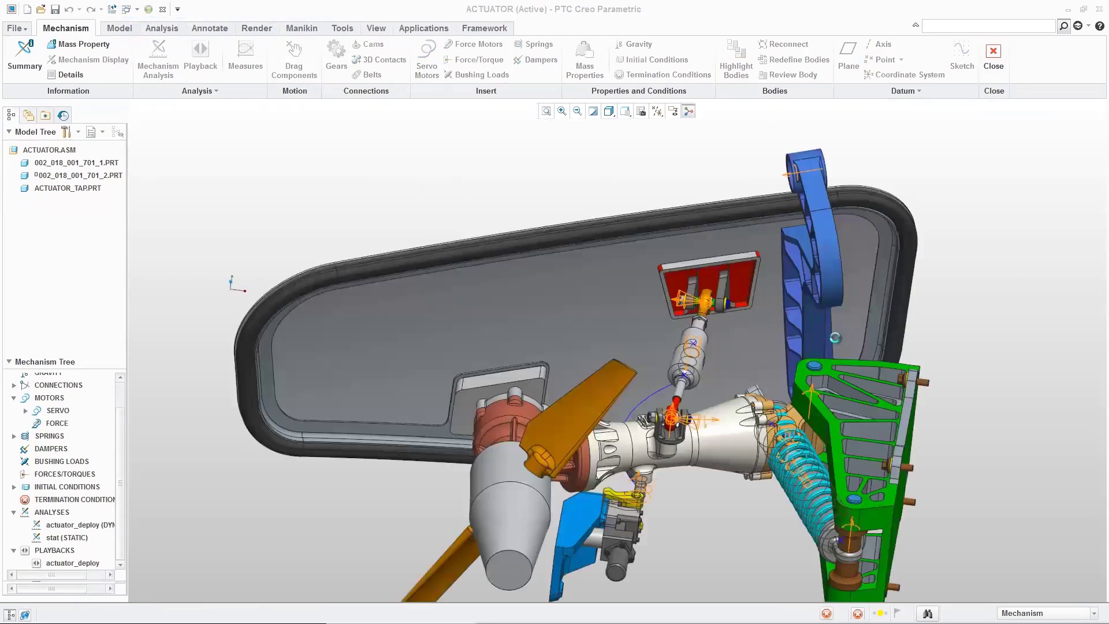
{"action": "scroll", "coordinate": [675, 156], "scroll_direction": "down", "scroll_amount": 2}
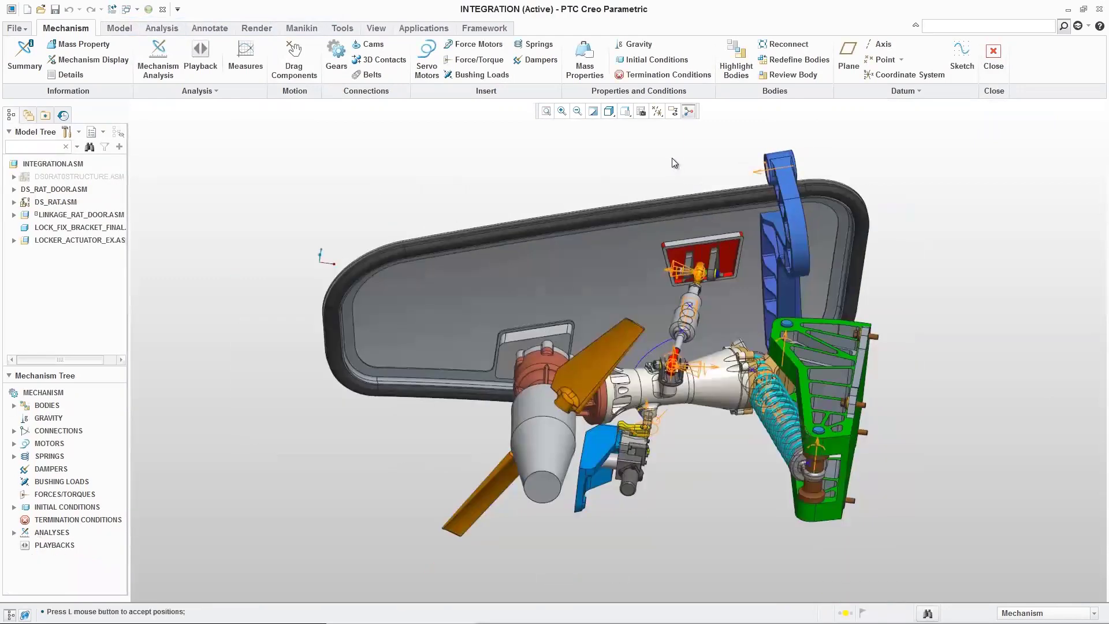
Step: Edit the rat_deploy dynamic analysis and remove the actuator motor from its motors
{"action": "left_click", "coordinate": [11, 535]}
{"action": "left_click", "coordinate": [14, 533]}
{"action": "right_click", "coordinate": [65, 545]}
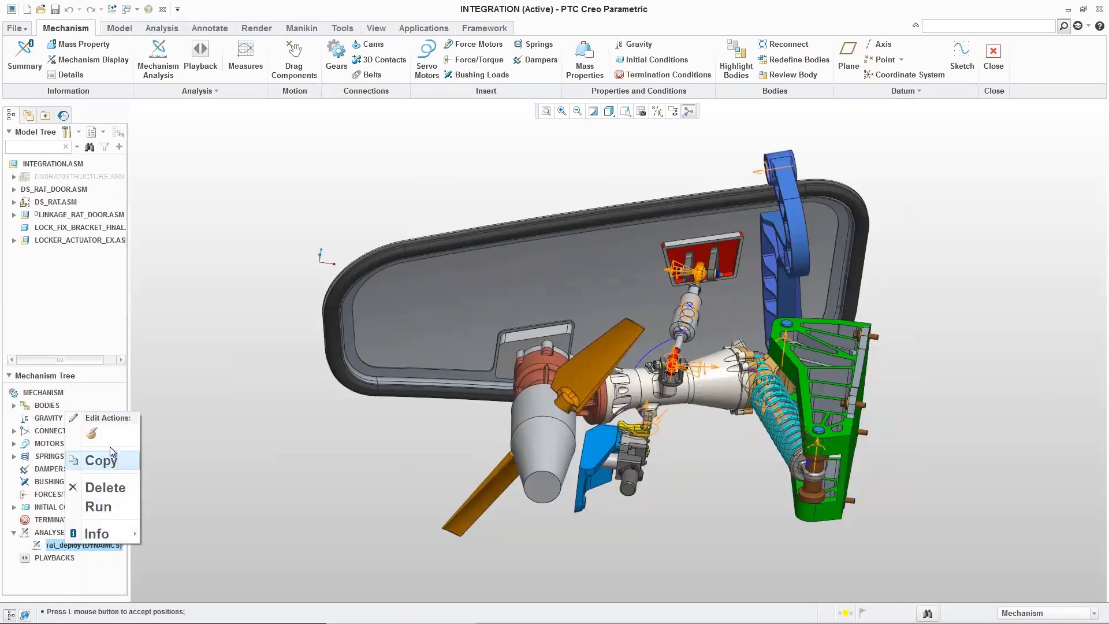
{"action": "left_click", "coordinate": [91, 434]}
{"action": "left_click", "coordinate": [997, 193]}
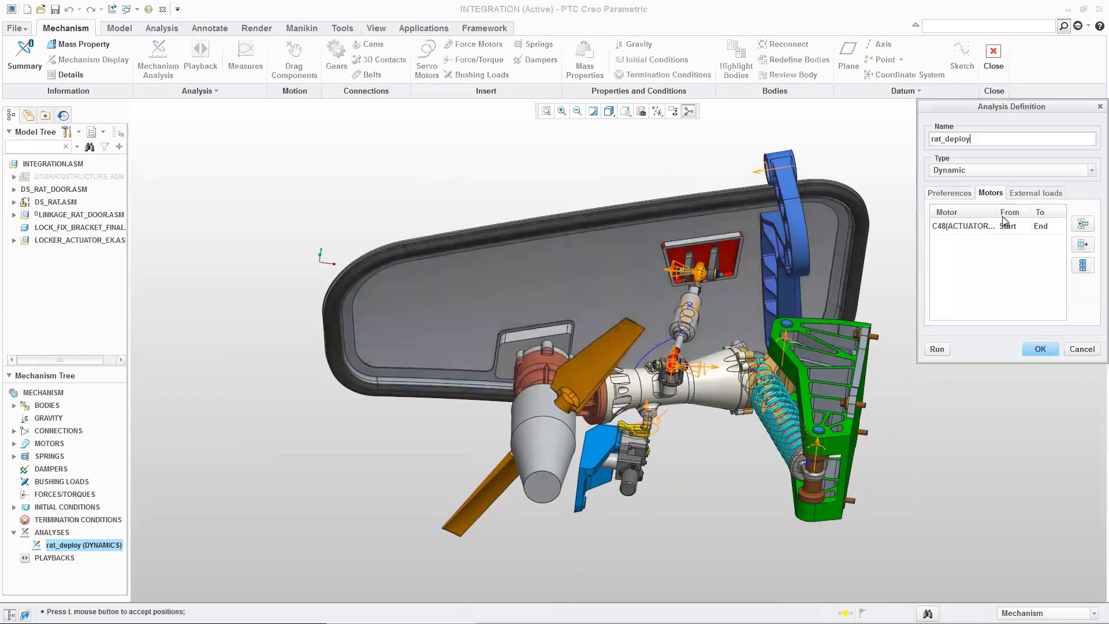
{"action": "left_click", "coordinate": [1010, 231]}
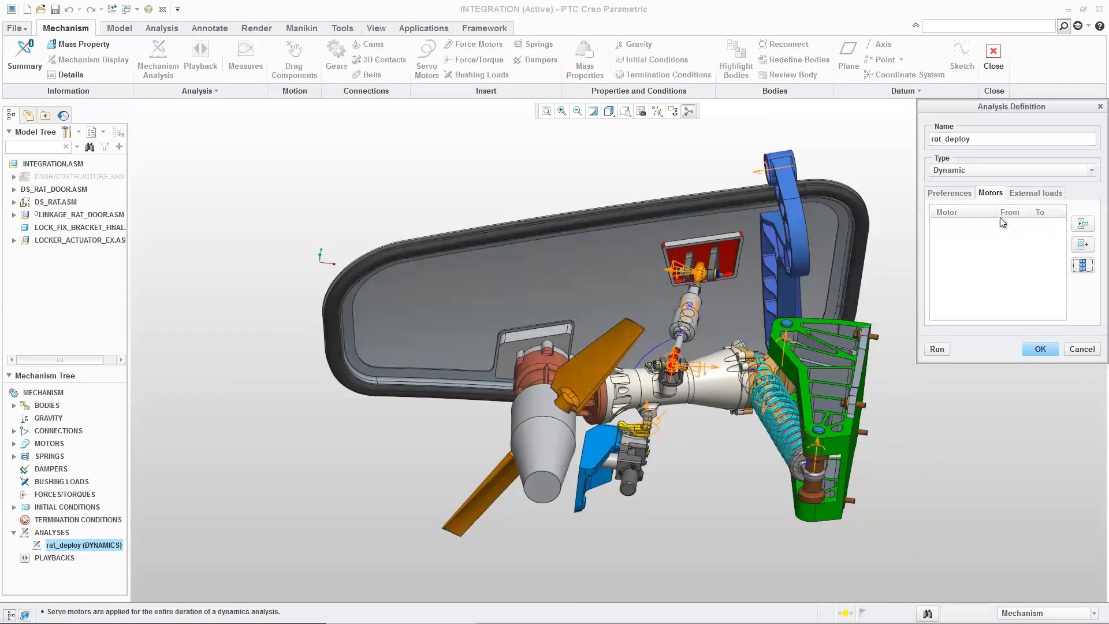
Step: Run the rat_deploy analysis from the init_deploy initial condition state and accept its definition
{"action": "left_click", "coordinate": [953, 194]}
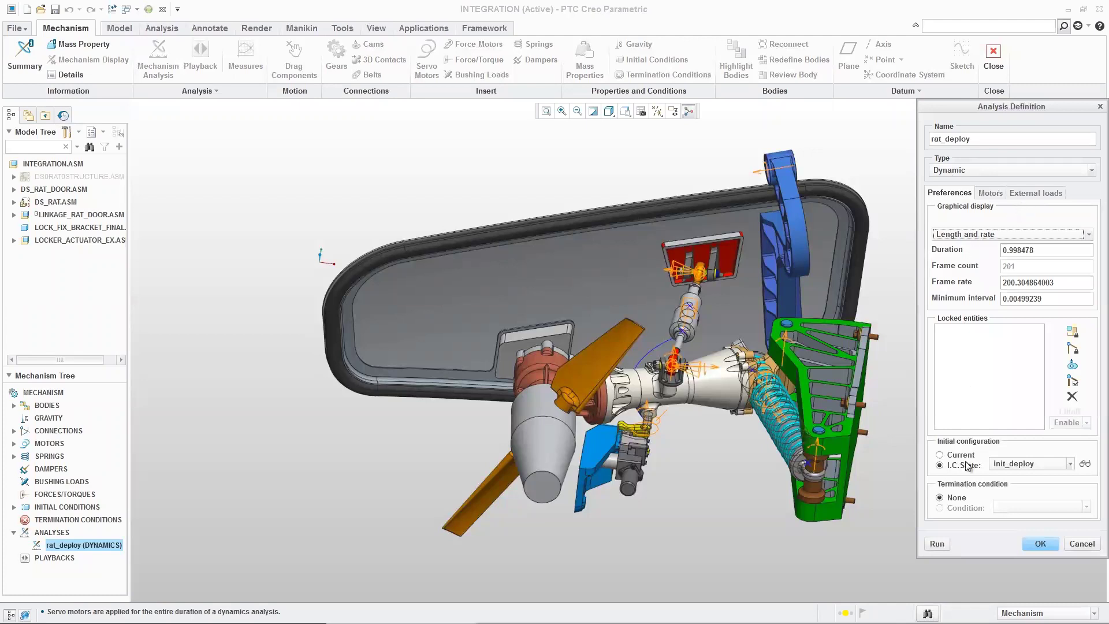
{"action": "left_click", "coordinate": [937, 544]}
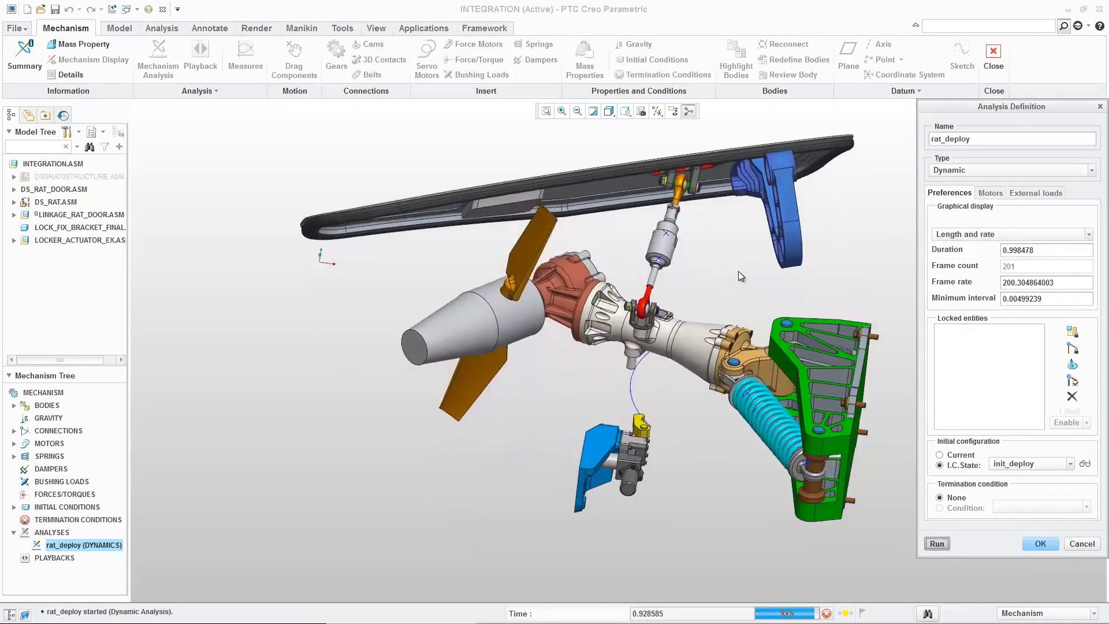
{"action": "left_click", "coordinate": [1040, 544]}
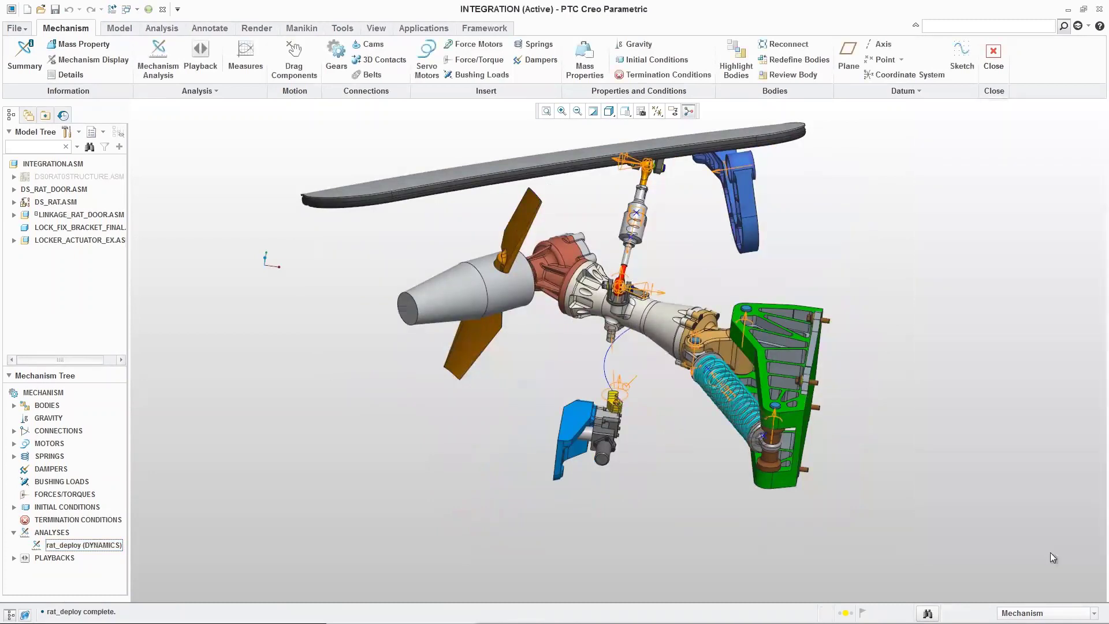
Step: Create a net load measure in the integration assembly that references the actuator's Spring 1
{"action": "left_click", "coordinate": [247, 54]}
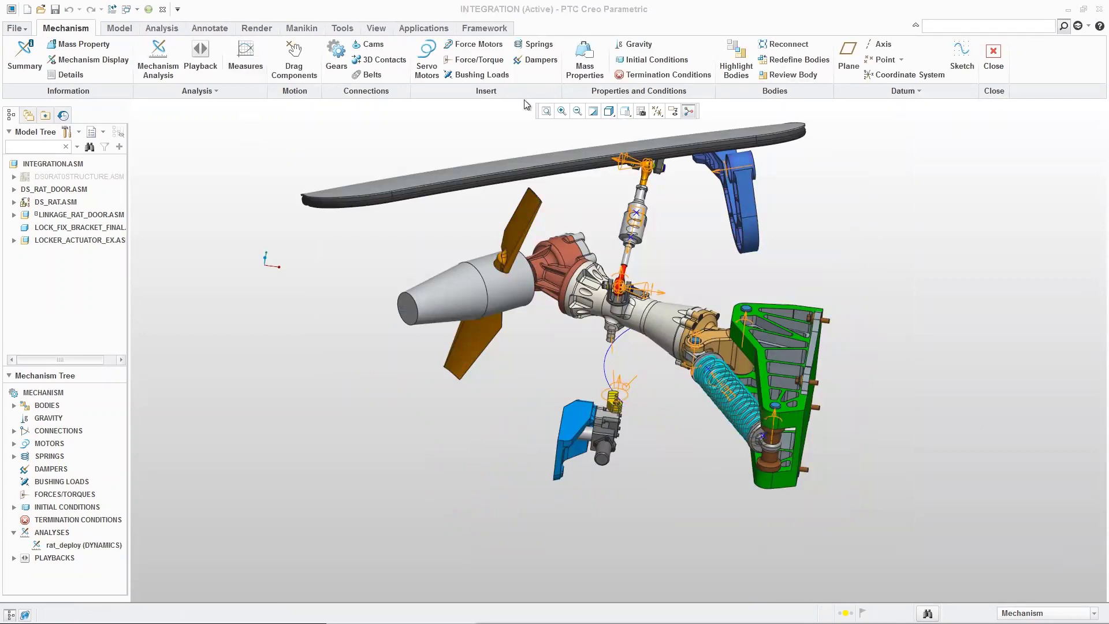
{"action": "left_click", "coordinate": [243, 56]}
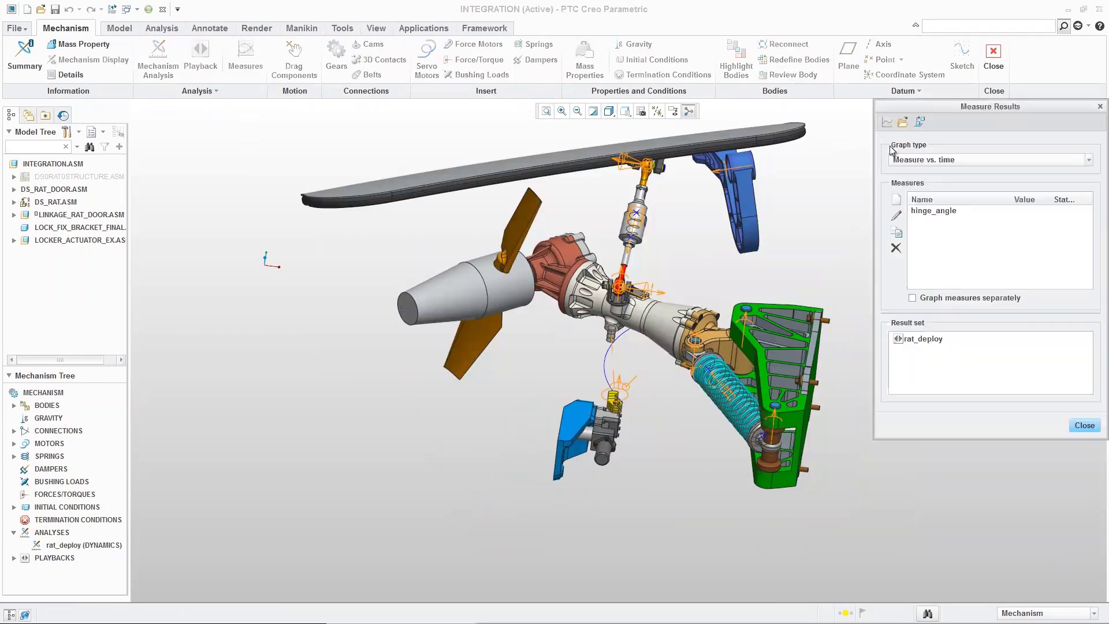
{"action": "left_click", "coordinate": [896, 202]}
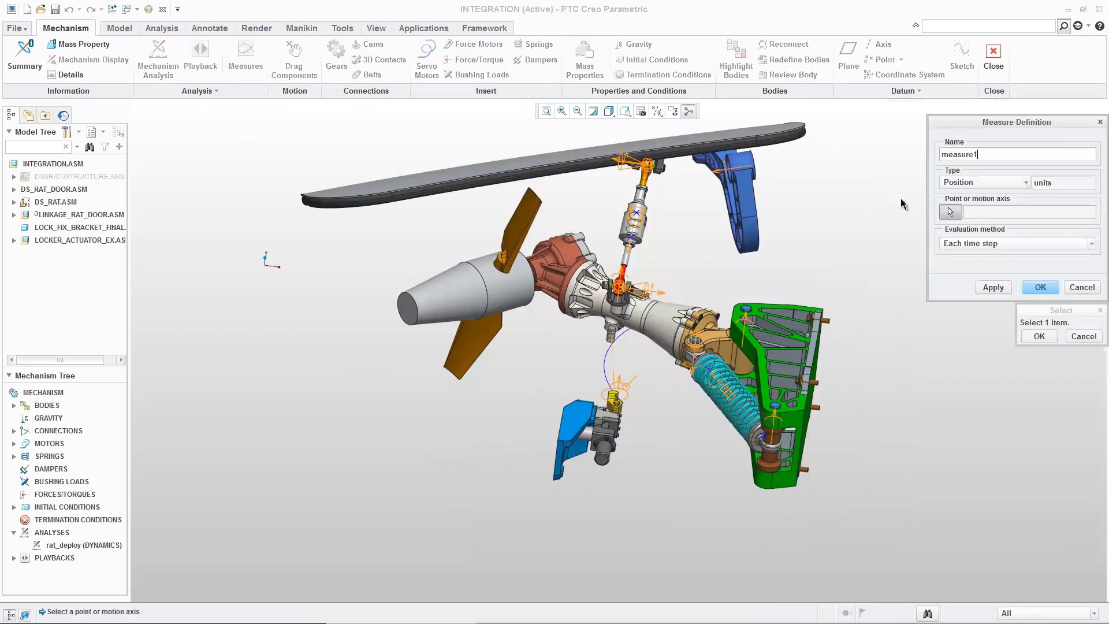
{"action": "left_click", "coordinate": [957, 185]}
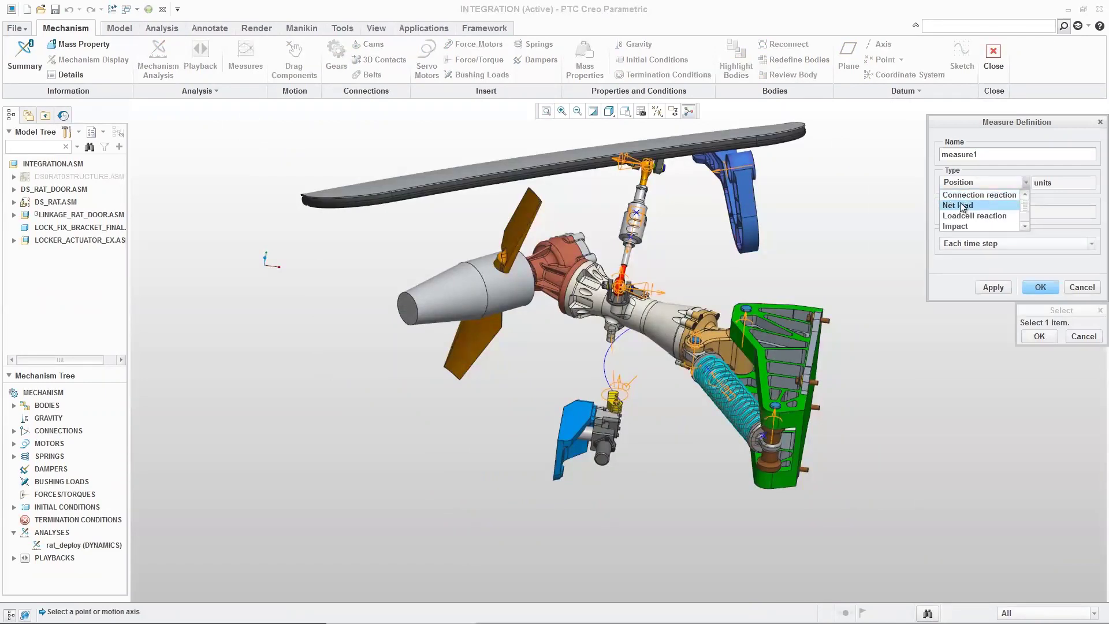
{"action": "left_click", "coordinate": [960, 205]}
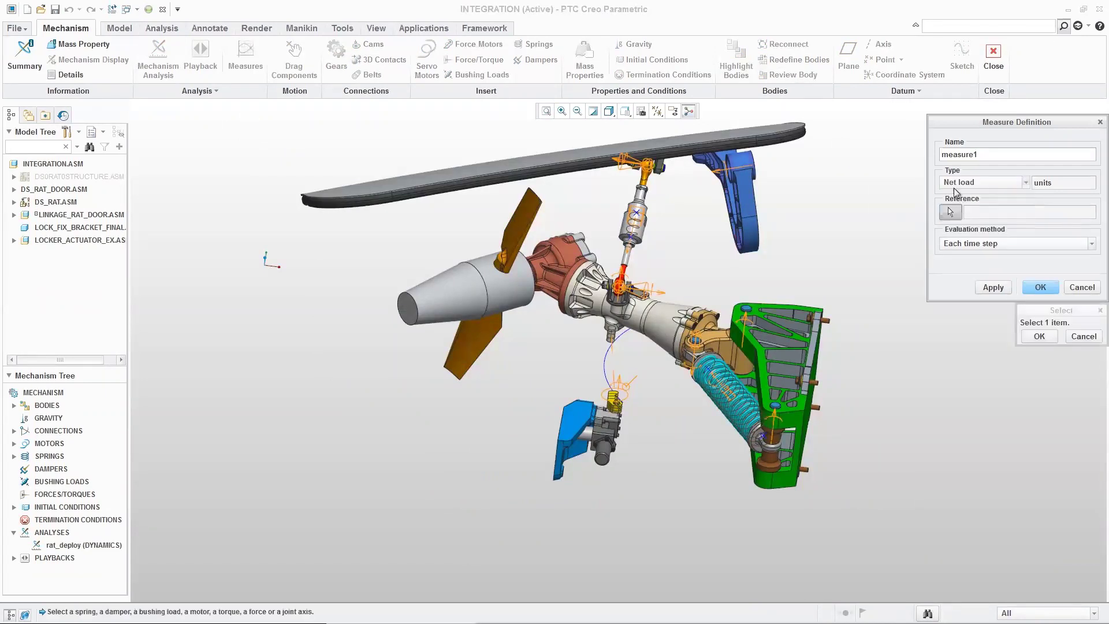
{"action": "left_click", "coordinate": [731, 413]}
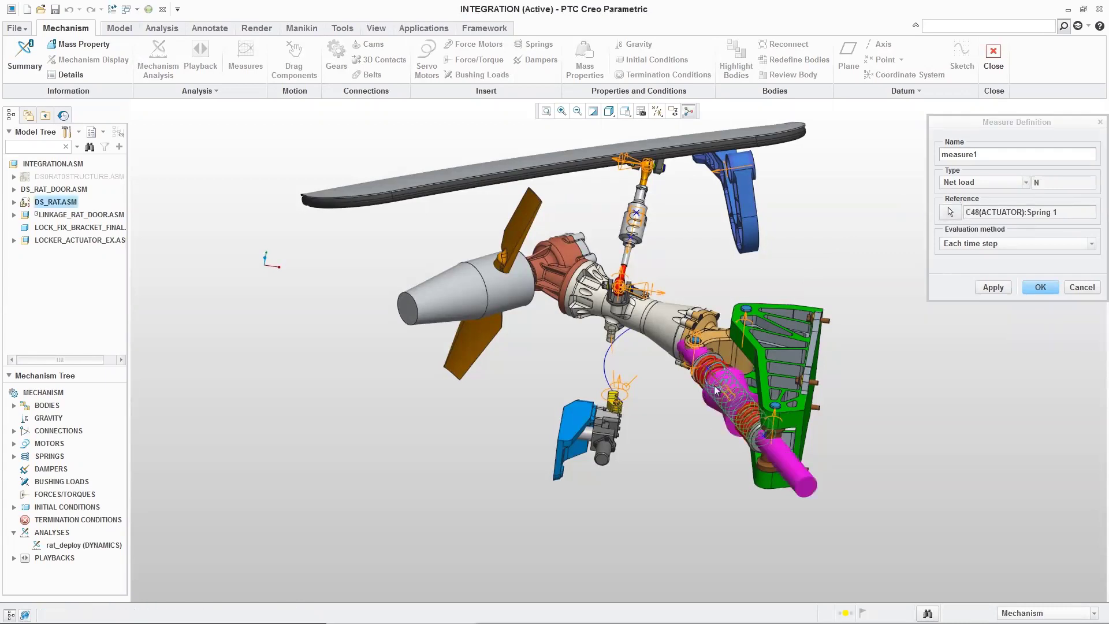
{"action": "left_click", "coordinate": [995, 290]}
Step: Name the new net load measure spring_load and accept its definition
{"action": "double_click", "coordinate": [983, 155]}
{"action": "type", "text": "spin"}
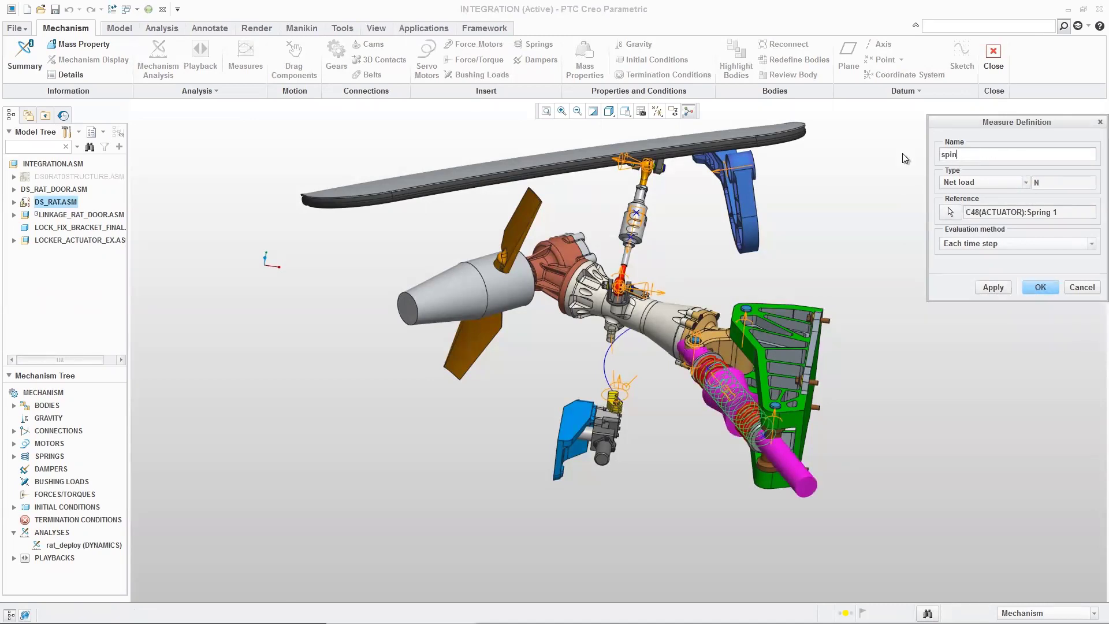
{"action": "type", "text": "g_load"}
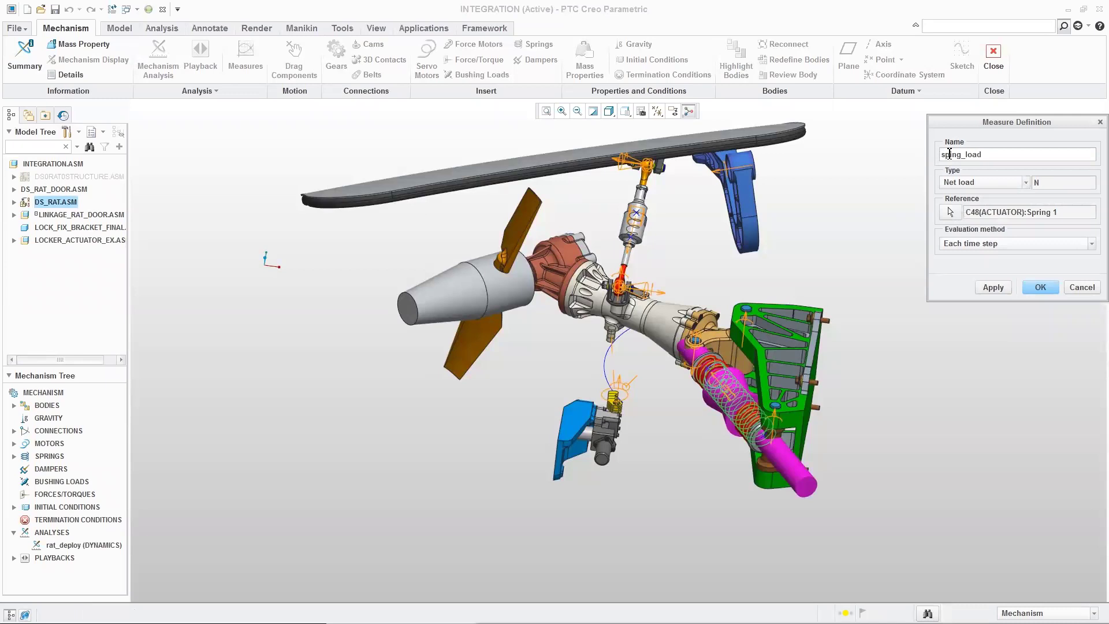
{"action": "type", "text": "r"}
{"action": "left_click", "coordinate": [1040, 287]}
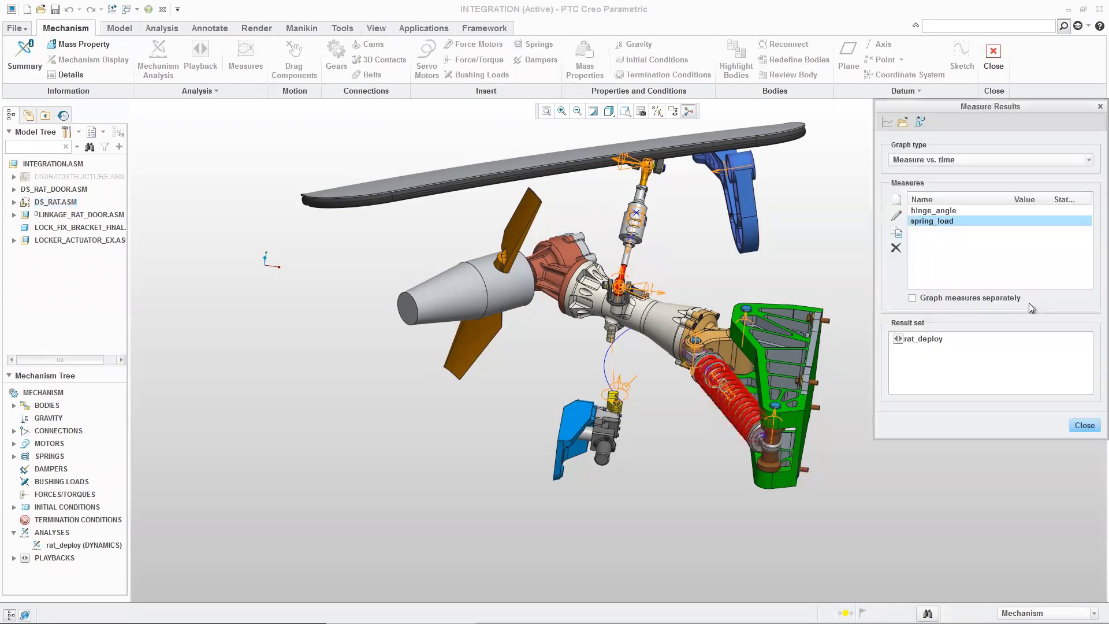
Step: Graph the spring_load measure against time for the rat_deploy result set, and close the graph after viewing it
{"action": "left_click", "coordinate": [922, 341]}
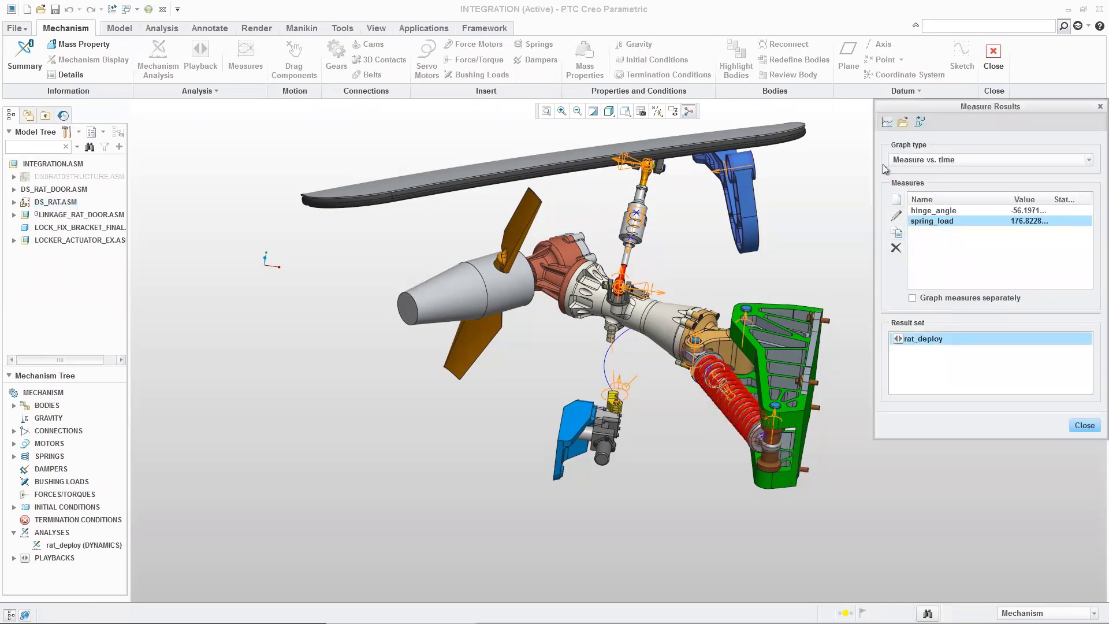
{"action": "left_click", "coordinate": [885, 124]}
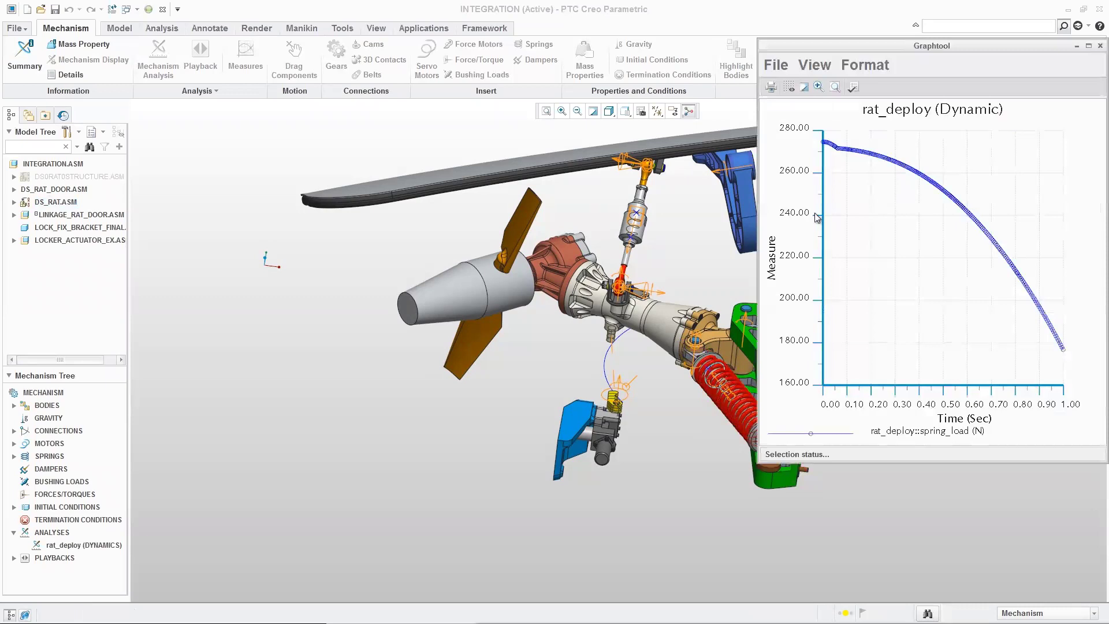
{"action": "left_click", "coordinate": [1100, 46]}
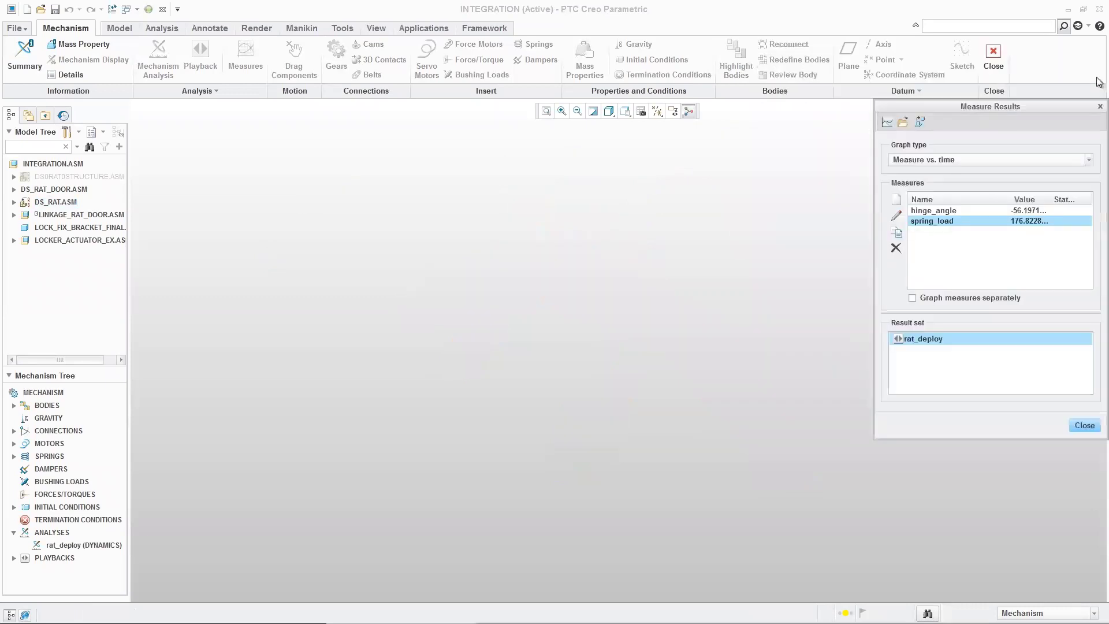
Step: Play back the rat_deploy result set with the spring_load measure displayed as arrows, and close the playback after viewing it
{"action": "left_click", "coordinate": [1079, 425]}
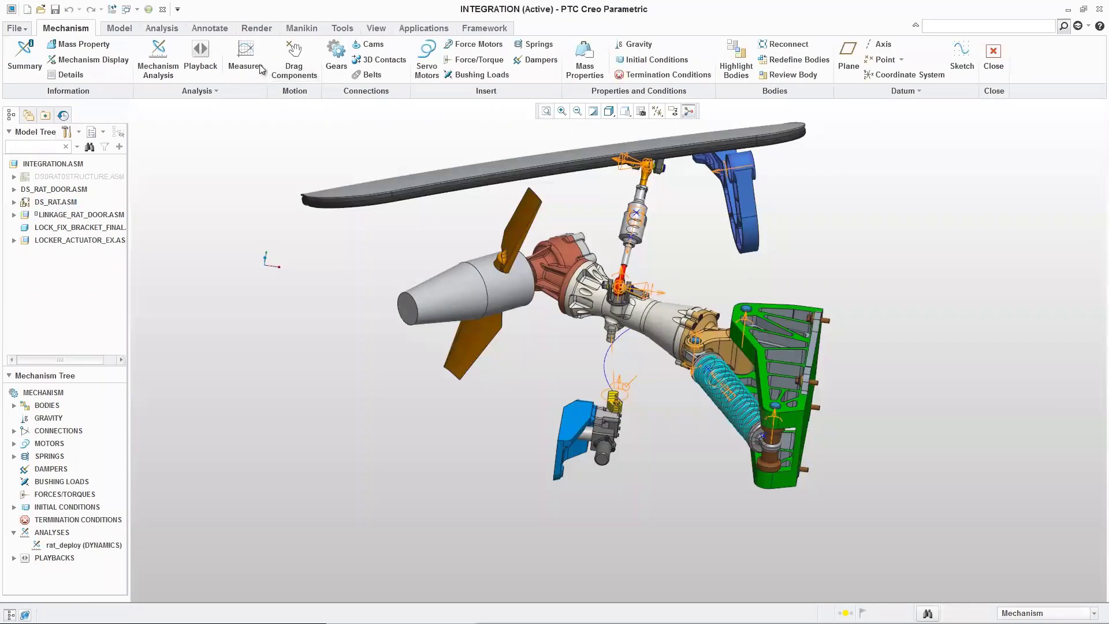
{"action": "left_click", "coordinate": [201, 58]}
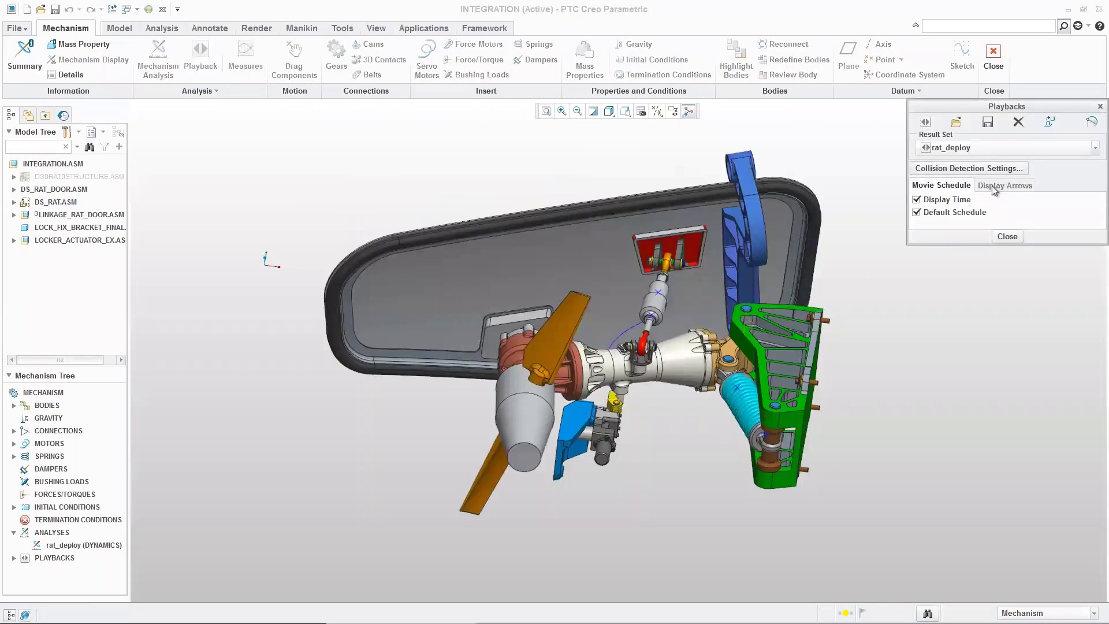
{"action": "left_click", "coordinate": [993, 185]}
{"action": "left_click", "coordinate": [926, 209]}
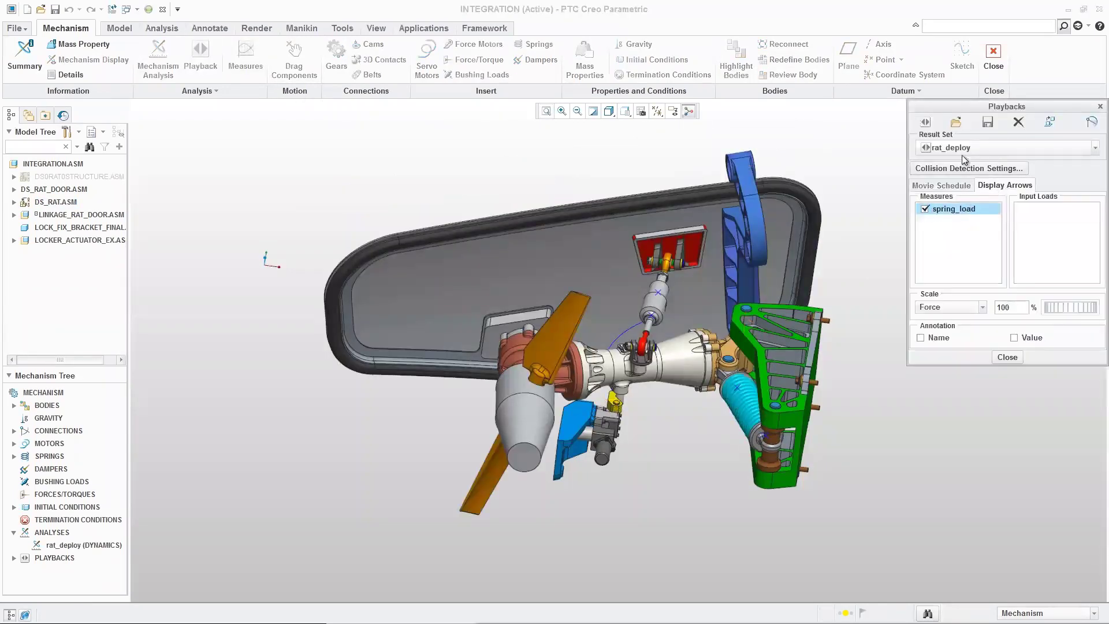
{"action": "left_click", "coordinate": [926, 123]}
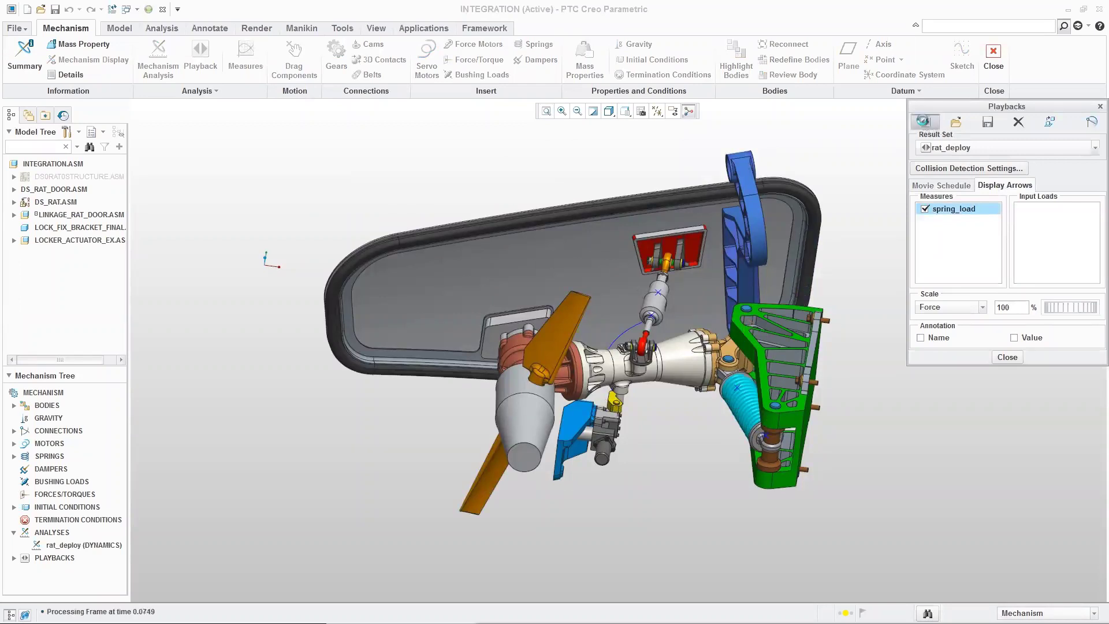
{"action": "left_click", "coordinate": [1073, 174]}
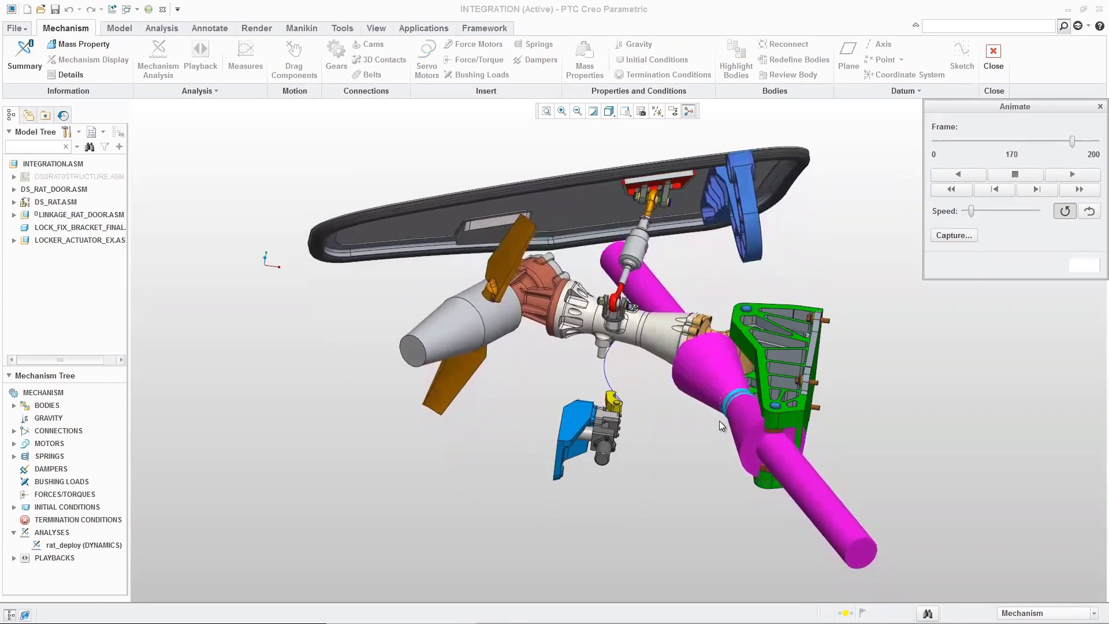
{"action": "left_click", "coordinate": [1003, 176]}
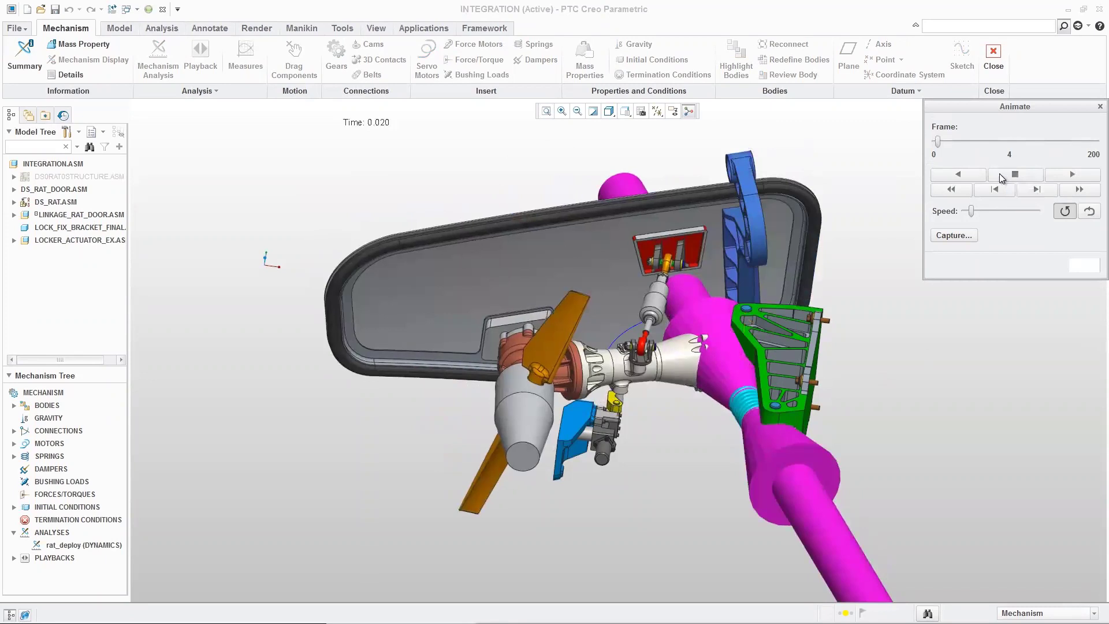
{"action": "left_click", "coordinate": [1100, 107]}
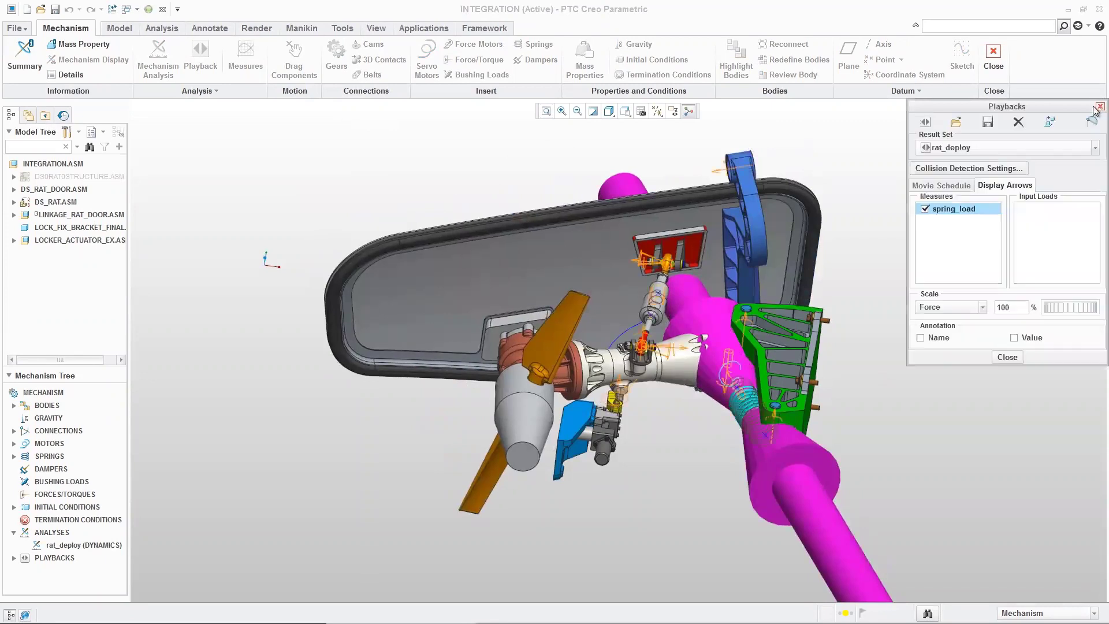
{"action": "left_click", "coordinate": [1007, 357]}
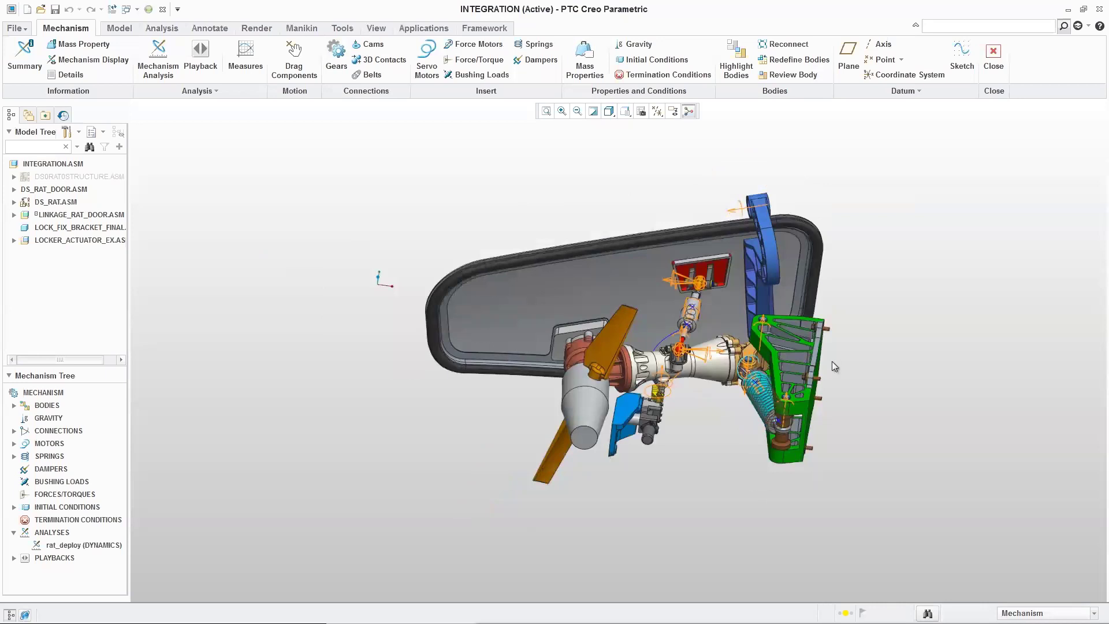
Step: Start exporting rat_deploy loads for use in simulation, with the central strut's body1 as the body and 003_018_001_701_2.PRT as the component
{"action": "scroll", "coordinate": [832, 362], "scroll_direction": "down", "scroll_amount": 3}
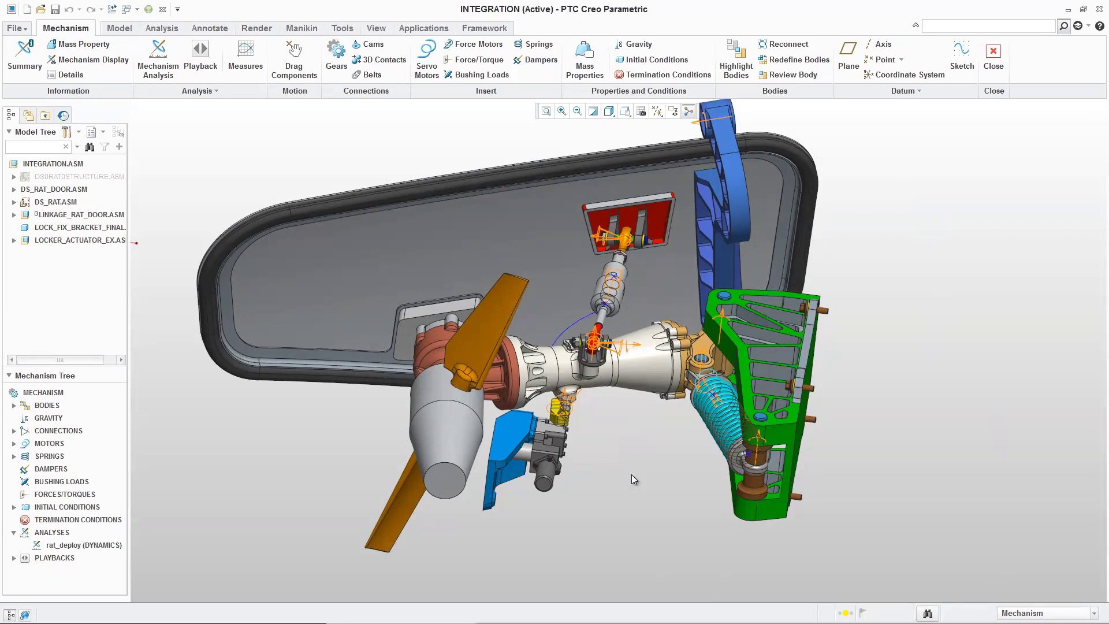
{"action": "left_click", "coordinate": [212, 91]}
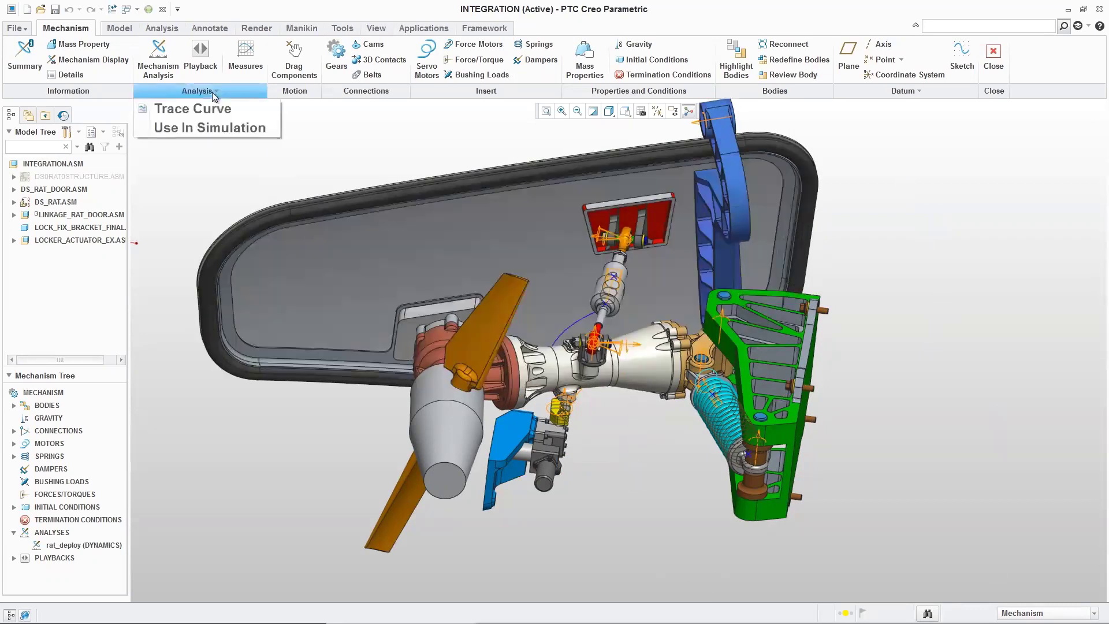
{"action": "left_click", "coordinate": [210, 128]}
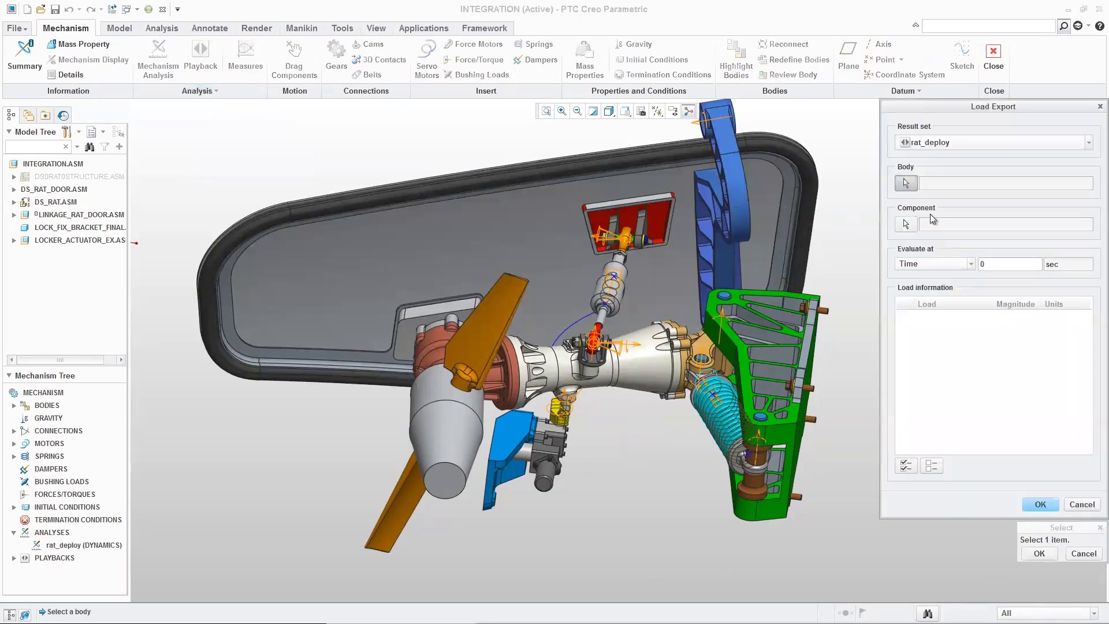
{"action": "left_click", "coordinate": [542, 370]}
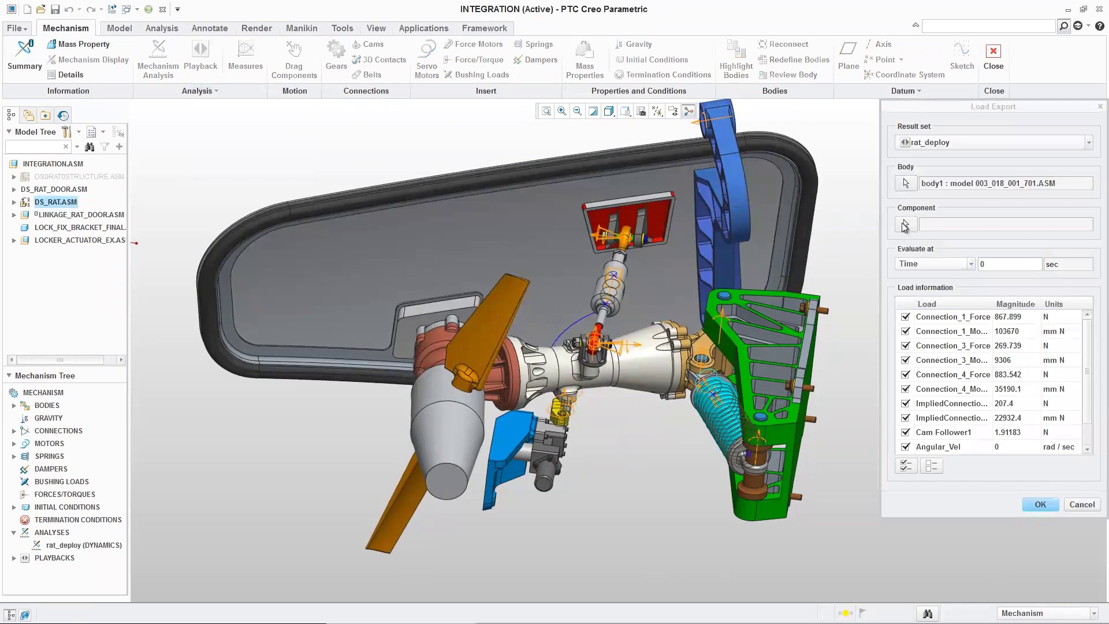
{"action": "left_click", "coordinate": [633, 364]}
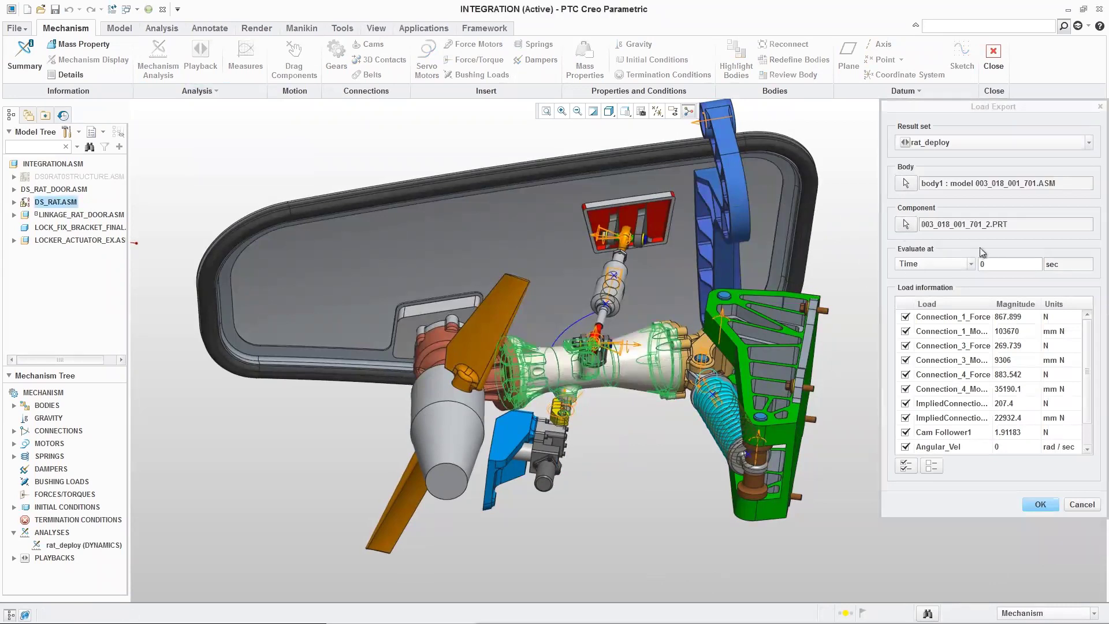
Step: Evaluate the loads for export at a time of 0.5 sec
{"action": "left_click", "coordinate": [972, 265]}
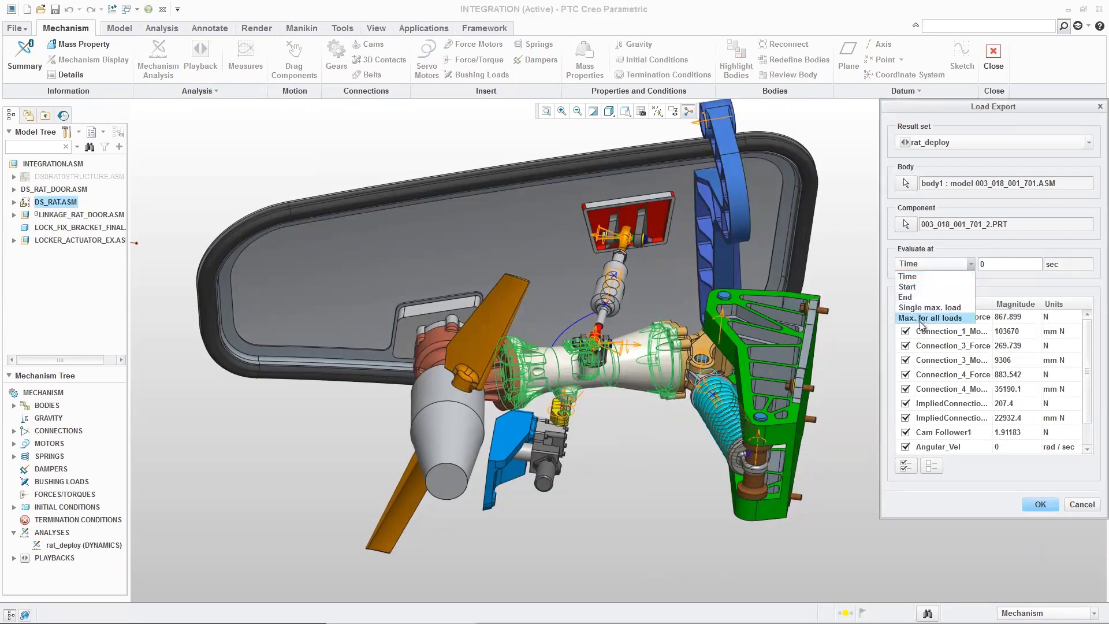
{"action": "left_click", "coordinate": [953, 248]}
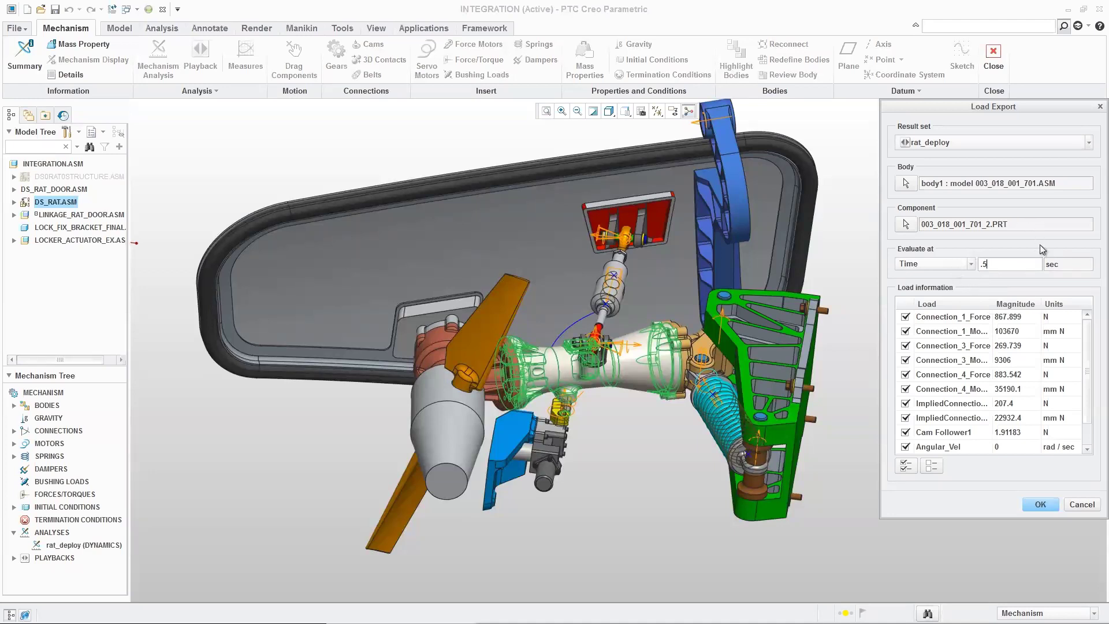
{"action": "key", "text": "Return"}
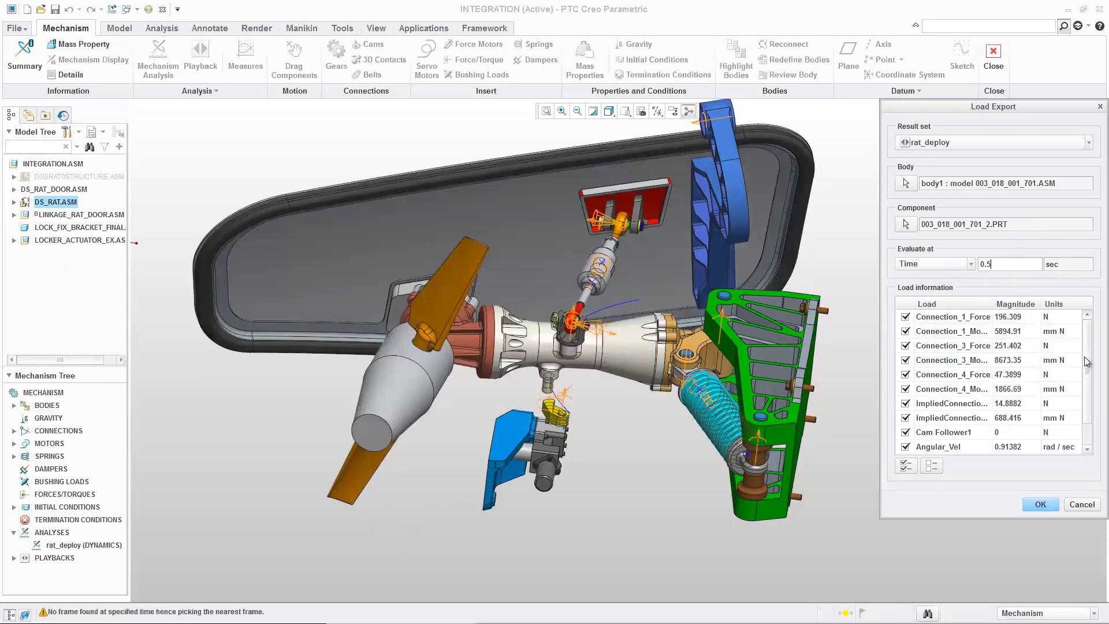
Step: Exclude Angular_Accel, Angular_Vel, Cam Follower1 and the Connection_1 and Connection_3 loads from the export, and accept it
{"action": "scroll", "coordinate": [1087, 361], "scroll_direction": "down", "scroll_amount": 2}
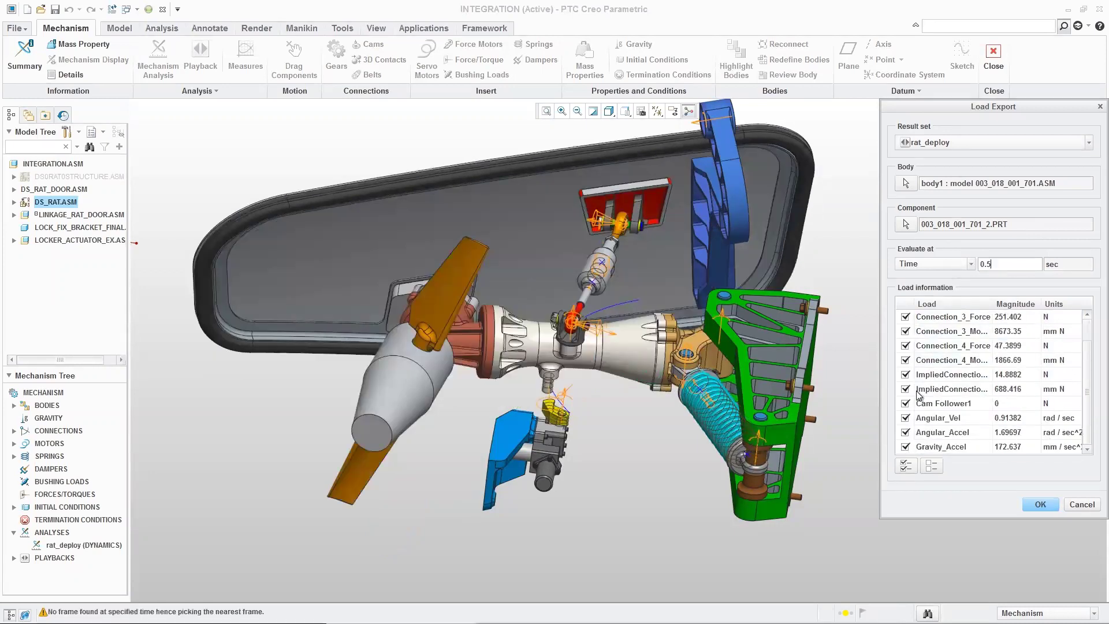
{"action": "left_click", "coordinate": [906, 432]}
{"action": "left_click", "coordinate": [905, 417]}
{"action": "left_click", "coordinate": [905, 403]}
{"action": "scroll", "coordinate": [920, 400], "scroll_direction": "up", "scroll_amount": 2}
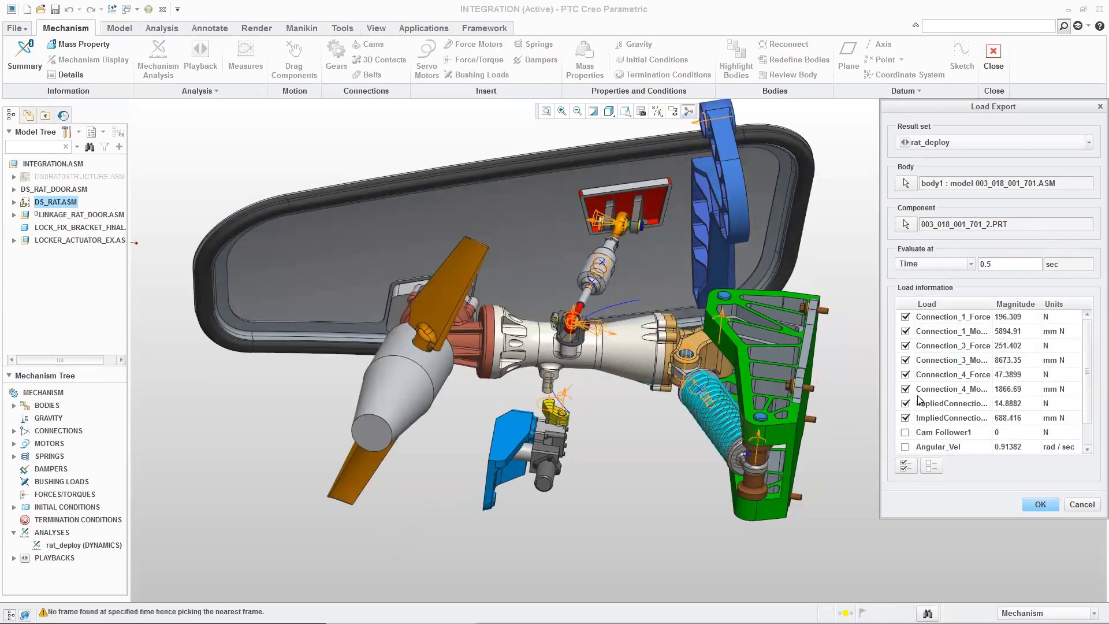
{"action": "left_click", "coordinate": [905, 317]}
{"action": "left_click", "coordinate": [905, 331]}
{"action": "left_click", "coordinate": [905, 345]}
{"action": "left_click", "coordinate": [905, 360]}
{"action": "left_click", "coordinate": [1041, 505]}
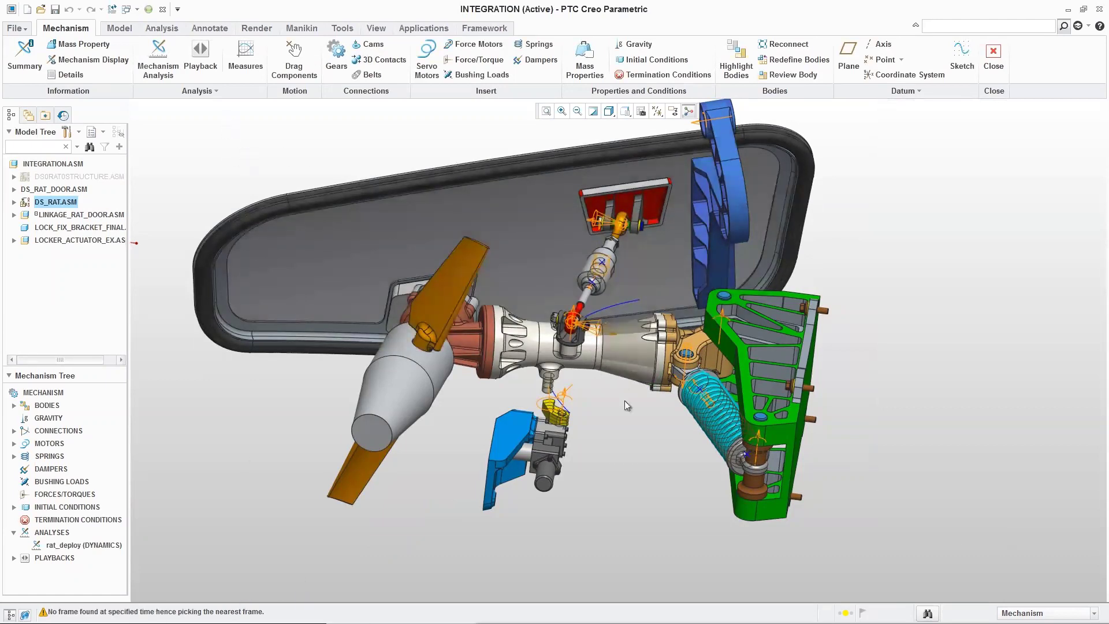
Step: Open the strut part 003_018_001_701_2 from the assembly on its own and enter its structural simulation environment
{"action": "left_click", "coordinate": [628, 353]}
{"action": "right_click", "coordinate": [628, 352]}
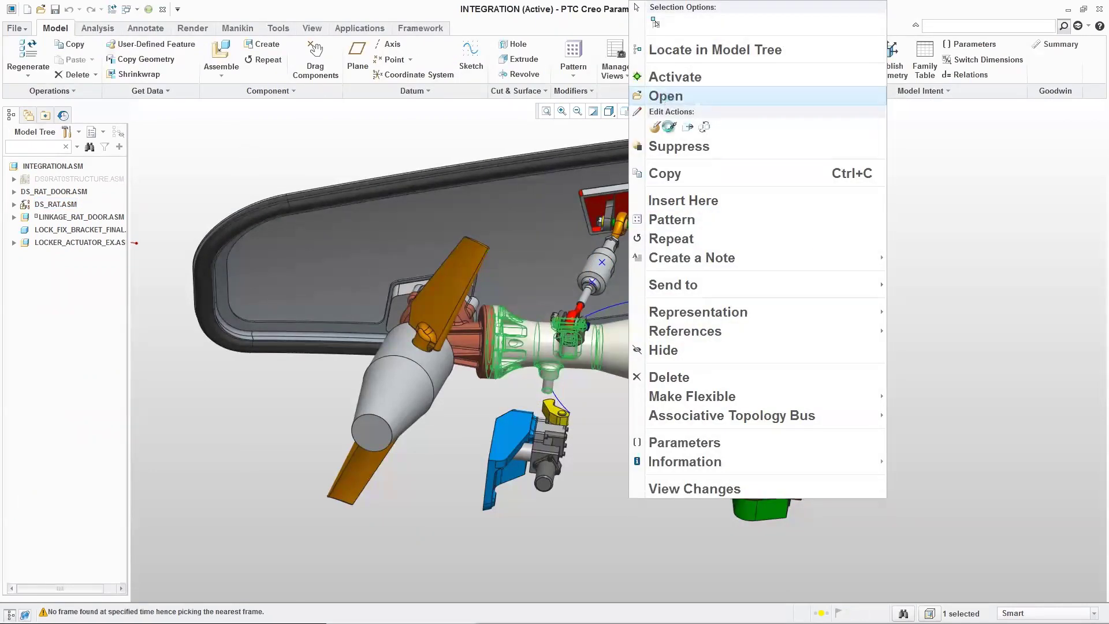
{"action": "left_click", "coordinate": [666, 96]}
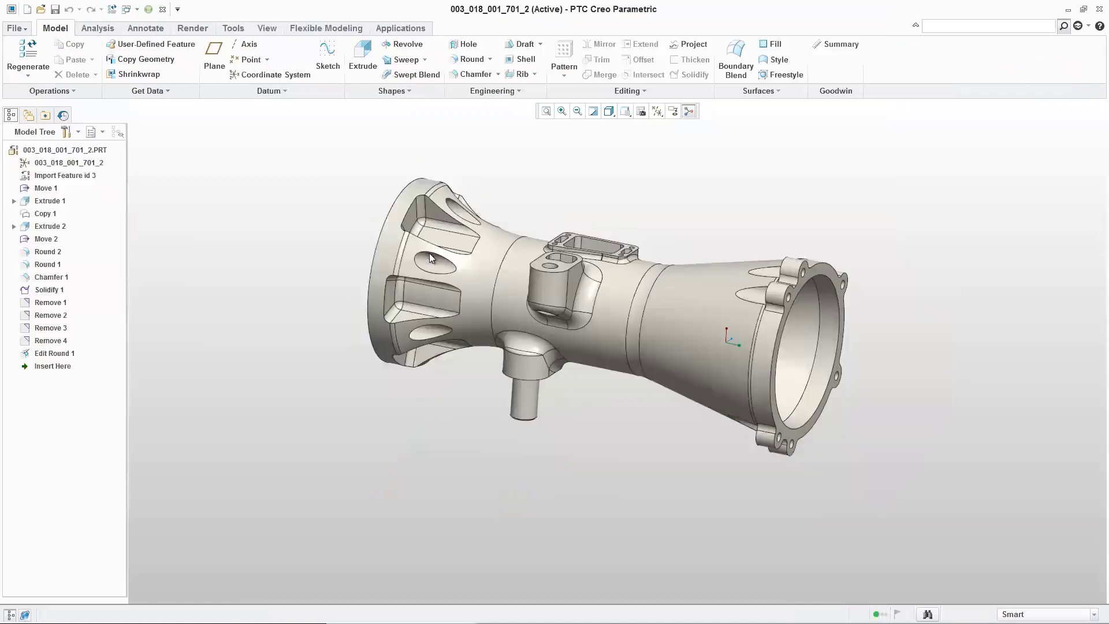
{"action": "left_click", "coordinate": [396, 30]}
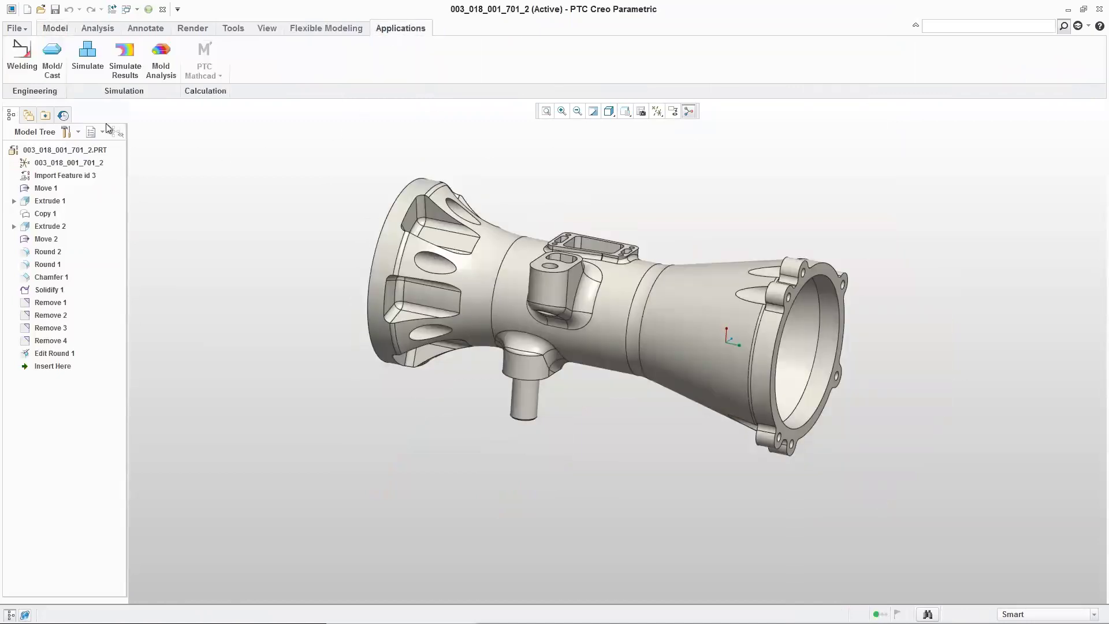
{"action": "left_click", "coordinate": [88, 57]}
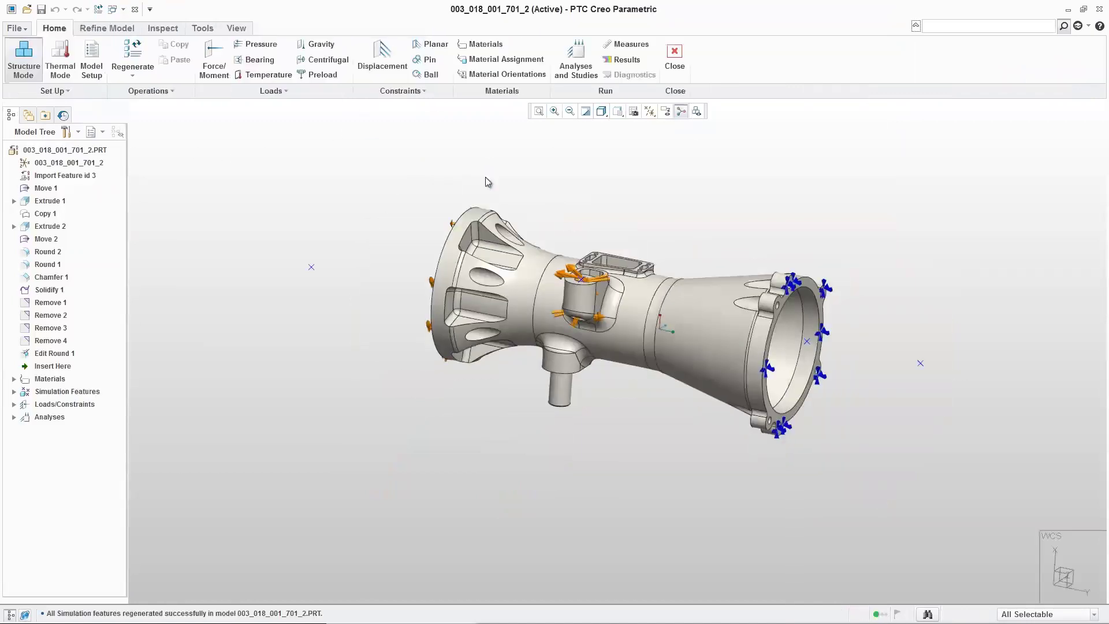
Step: Review the MechanismLoadSet1 load set and examine its loads on the strut's end flange and side lug hole
{"action": "mouse_move", "coordinate": [563, 247]}
{"action": "middle_mouse_down"}
{"action": "mouse_move", "coordinate": [576, 232]}
{"action": "mouse_move", "coordinate": [626, 278]}
{"action": "middle_mouse_up"}
{"action": "left_click", "coordinate": [286, 91]}
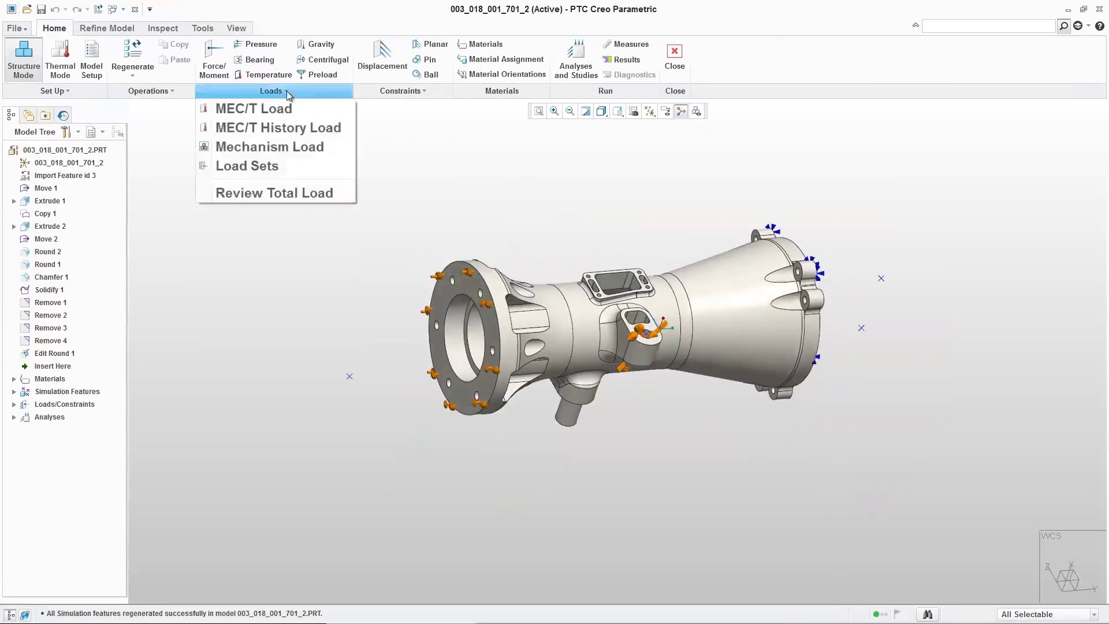
{"action": "left_click", "coordinate": [248, 166]}
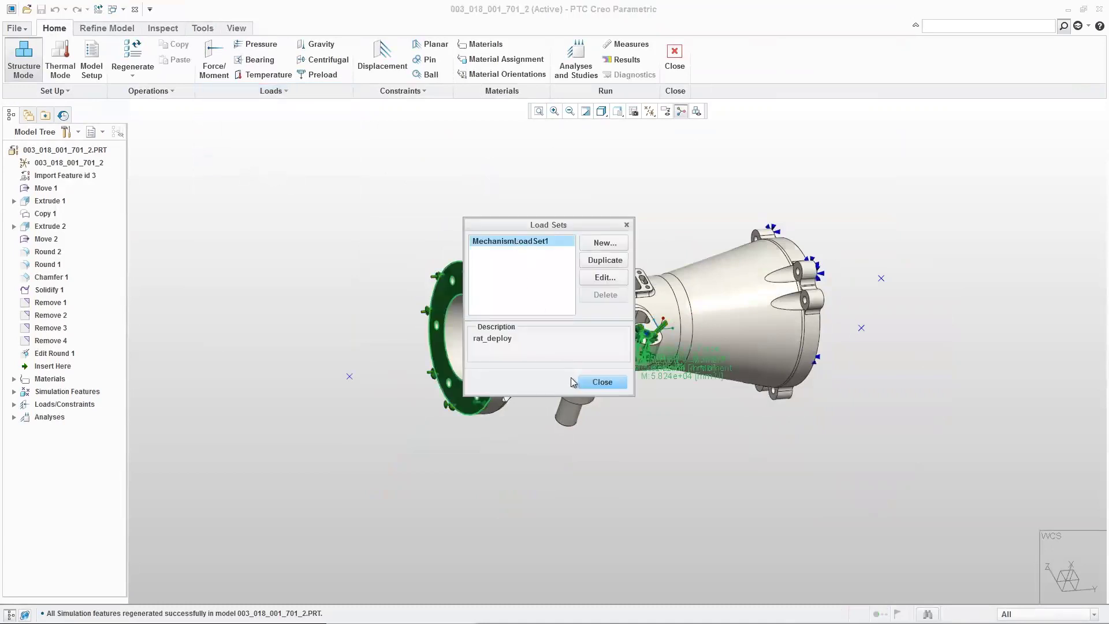
{"action": "left_click", "coordinate": [601, 383]}
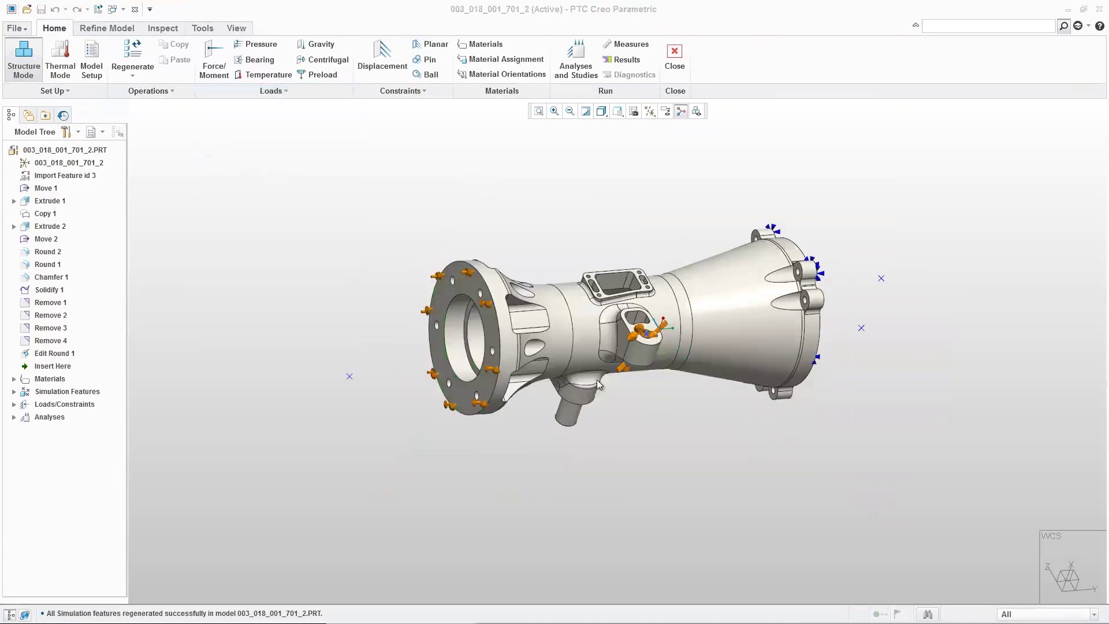
{"action": "scroll", "coordinate": [634, 301], "scroll_direction": "up", "scroll_amount": 5}
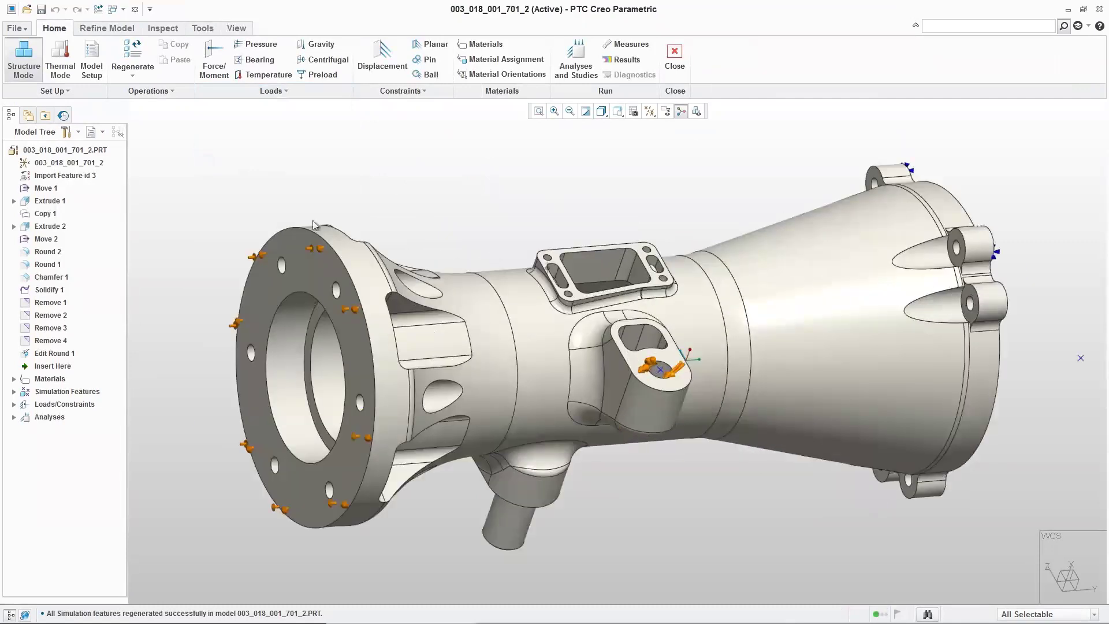
{"action": "left_click", "coordinate": [311, 252]}
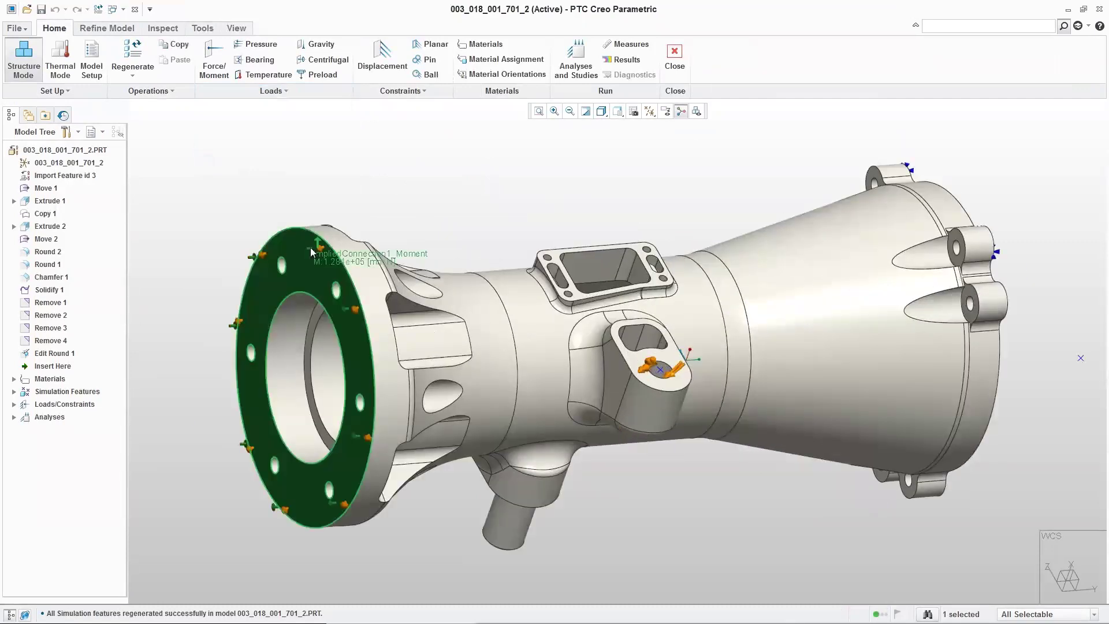
{"action": "left_click", "coordinate": [661, 368]}
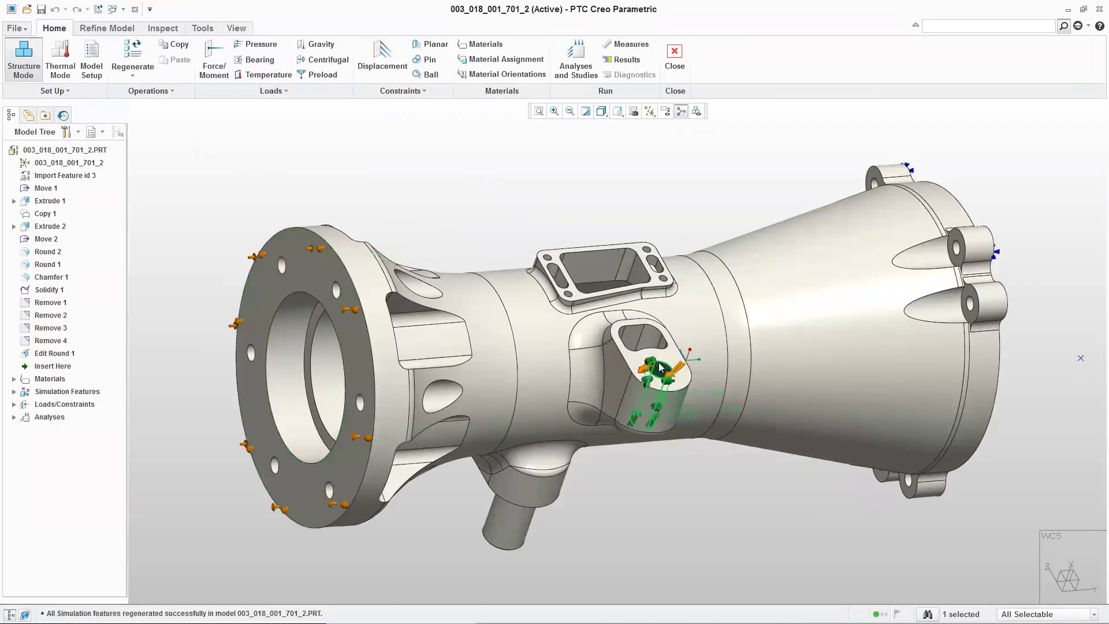
{"action": "scroll", "coordinate": [649, 332], "scroll_direction": "down", "scroll_amount": 3}
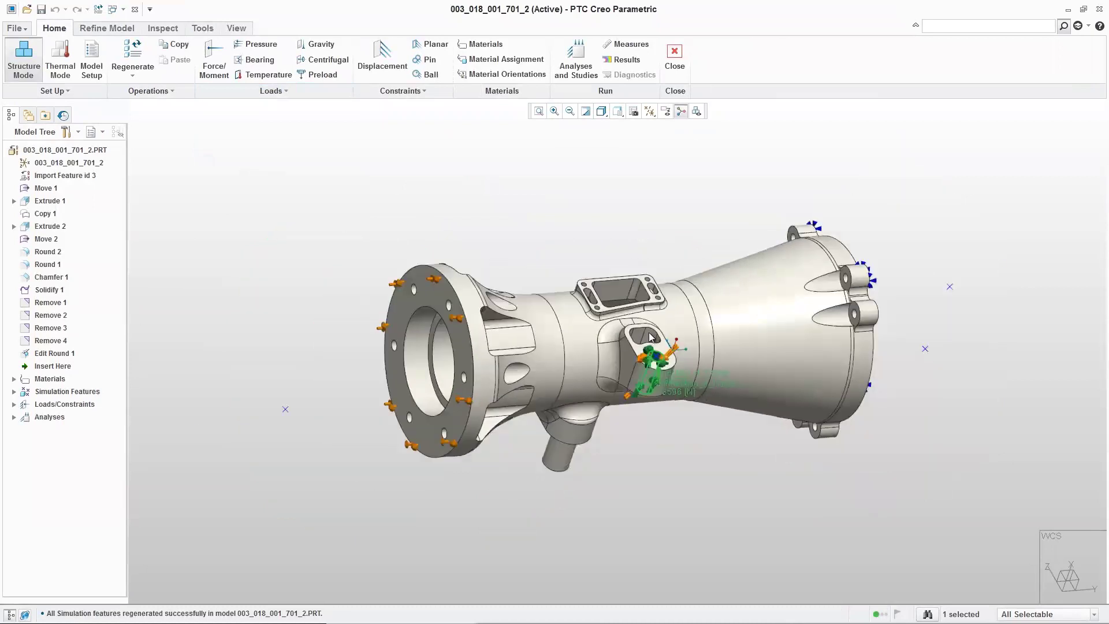
Step: Create a new static analysis using ConstraintSet1, MechanismLoadSet1 and the Single-Pass Adaptive method
{"action": "left_click", "coordinate": [575, 56]}
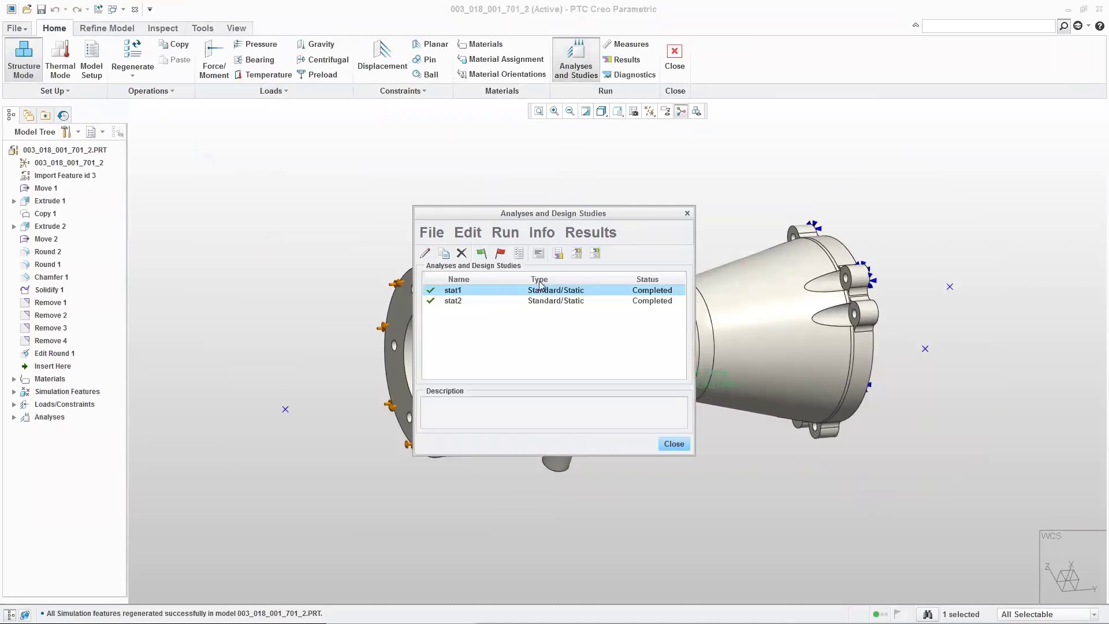
{"action": "left_click", "coordinate": [440, 236]}
{"action": "left_click", "coordinate": [454, 257]}
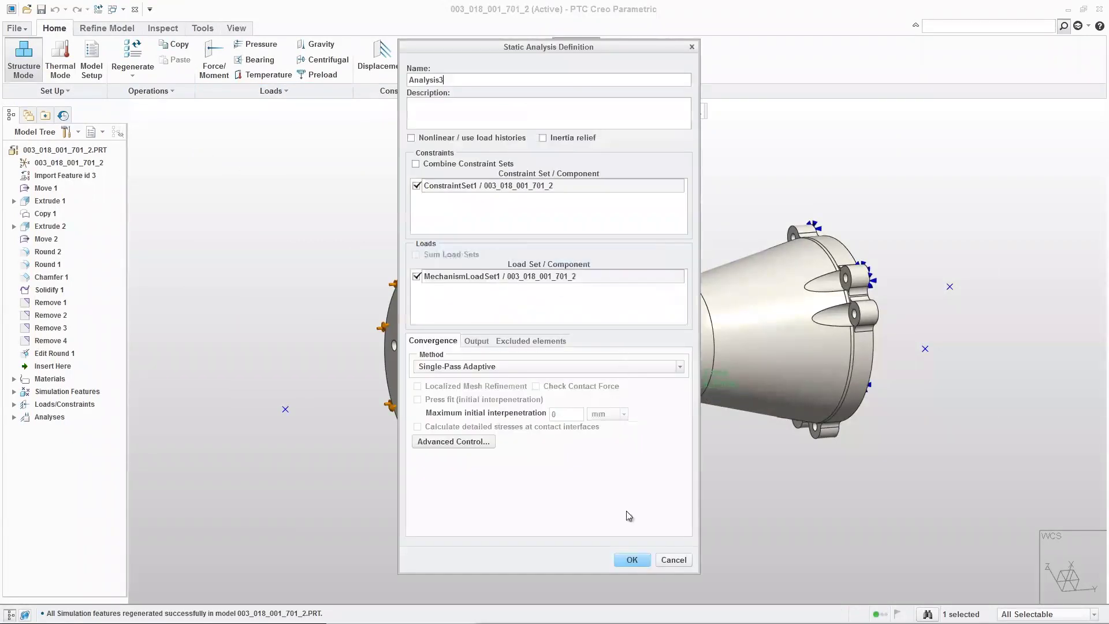
{"action": "left_click", "coordinate": [631, 561]}
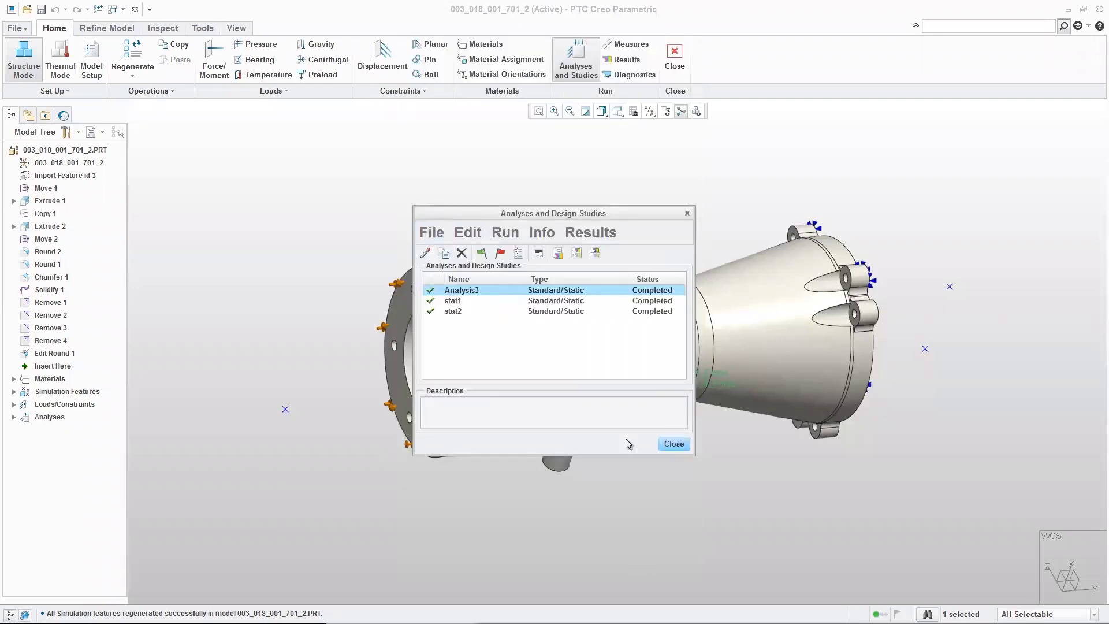
Step: Run the new static analysis without interactive diagnostics
{"action": "left_click", "coordinate": [483, 253]}
{"action": "left_click", "coordinate": [597, 341]}
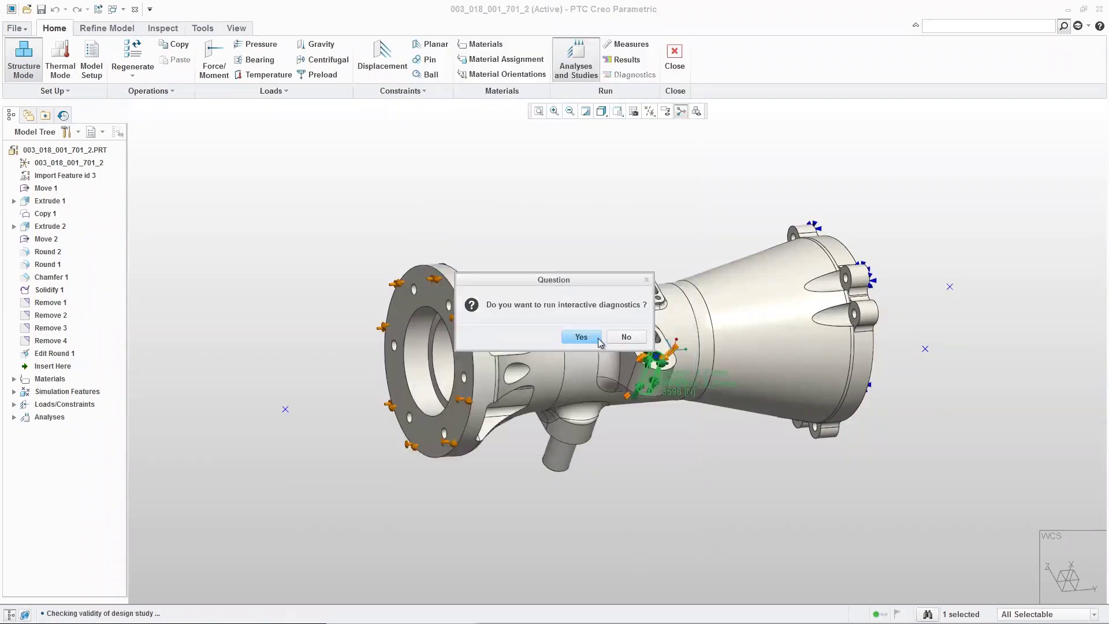
{"action": "left_click", "coordinate": [627, 337]}
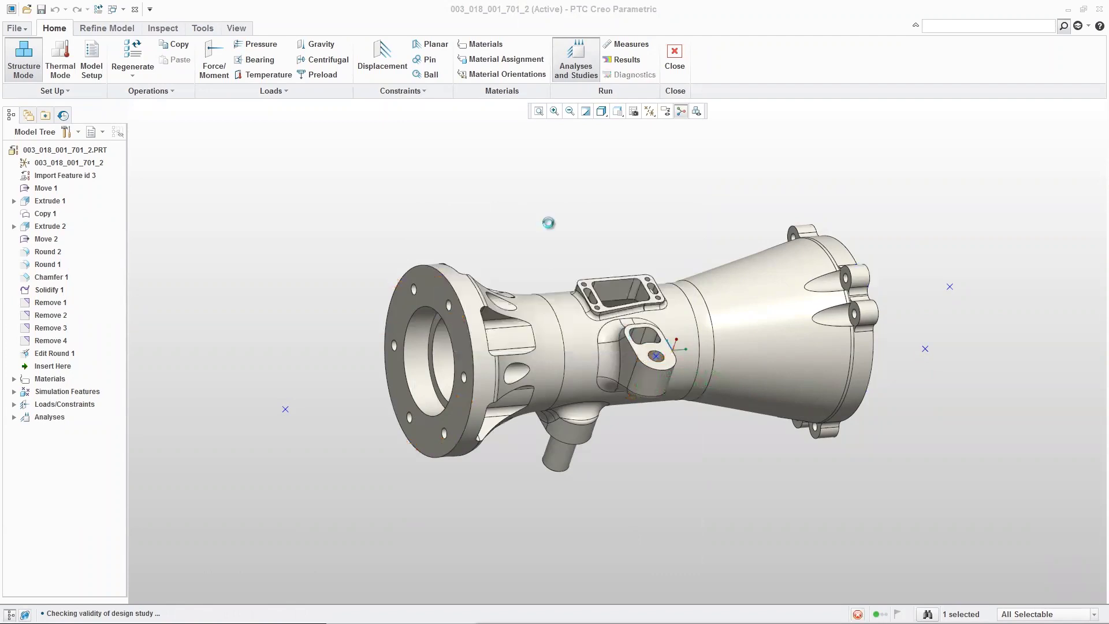
Step: Check the run status report of Analysis3 and close it
{"action": "left_click", "coordinate": [539, 253]}
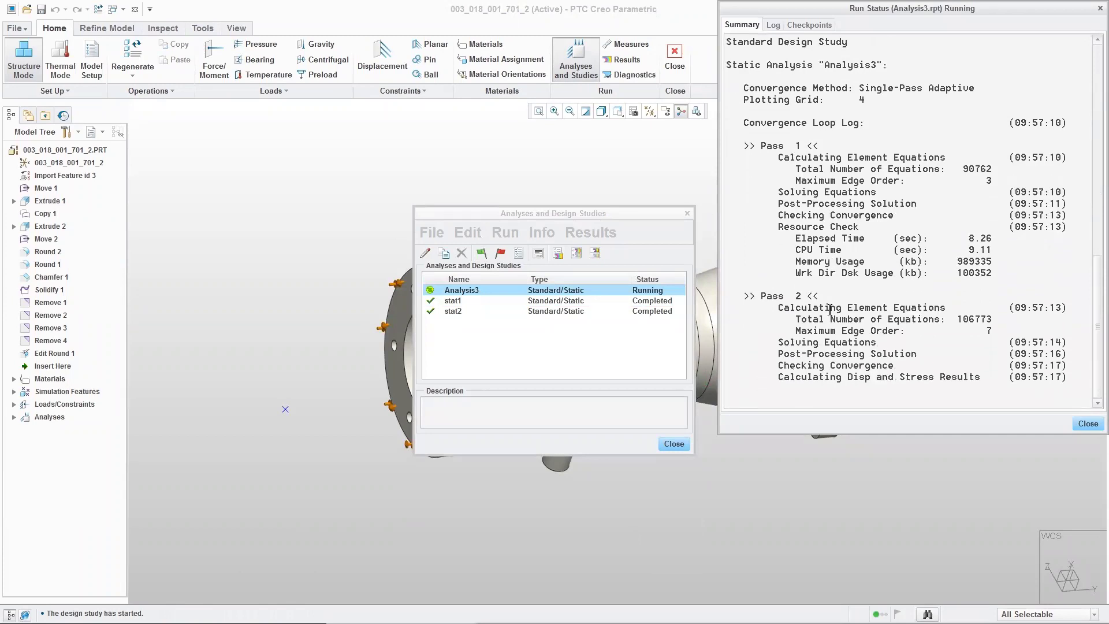
{"action": "left_click", "coordinate": [1090, 424]}
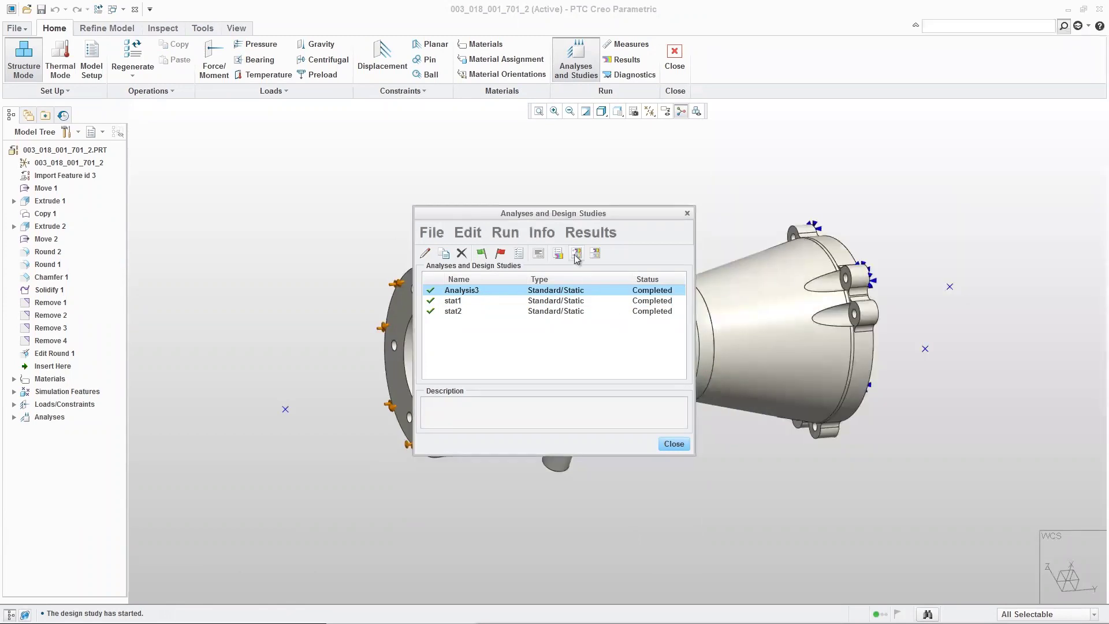
Step: Review the strut's von Mises stress, displacement magnitude and principal stress results, and return to the INTEGRATION assembly without saving the result windows
{"action": "left_click", "coordinate": [675, 58]}
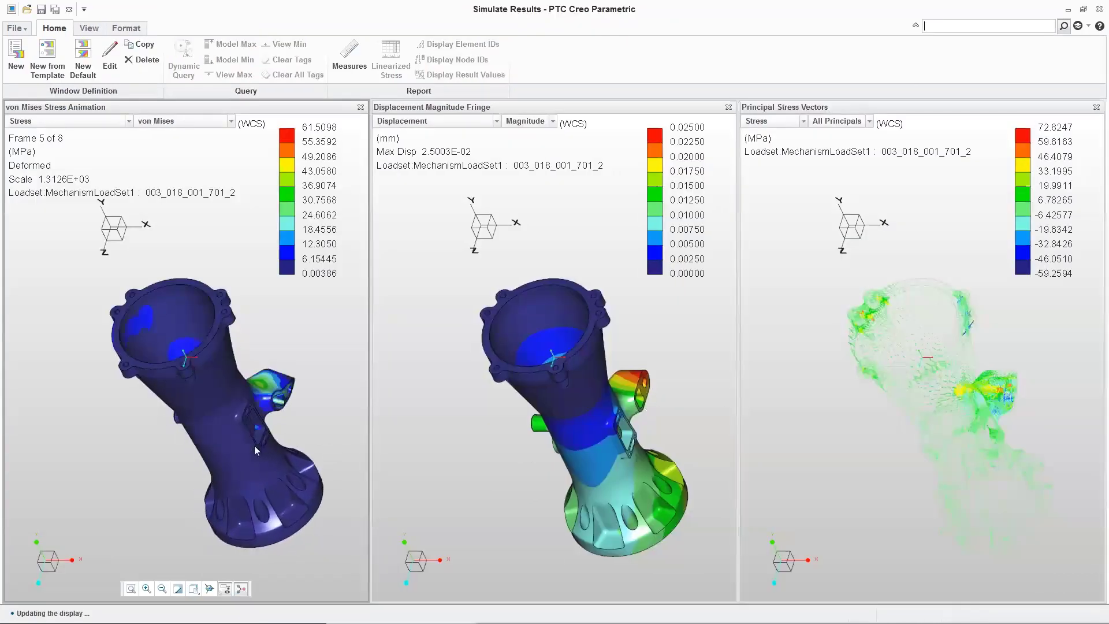
{"action": "mouse_move", "coordinate": [254, 445]}
{"action": "middle_mouse_down"}
{"action": "mouse_move", "coordinate": [85, 354]}
{"action": "mouse_move", "coordinate": [173, 277]}
{"action": "middle_mouse_up"}
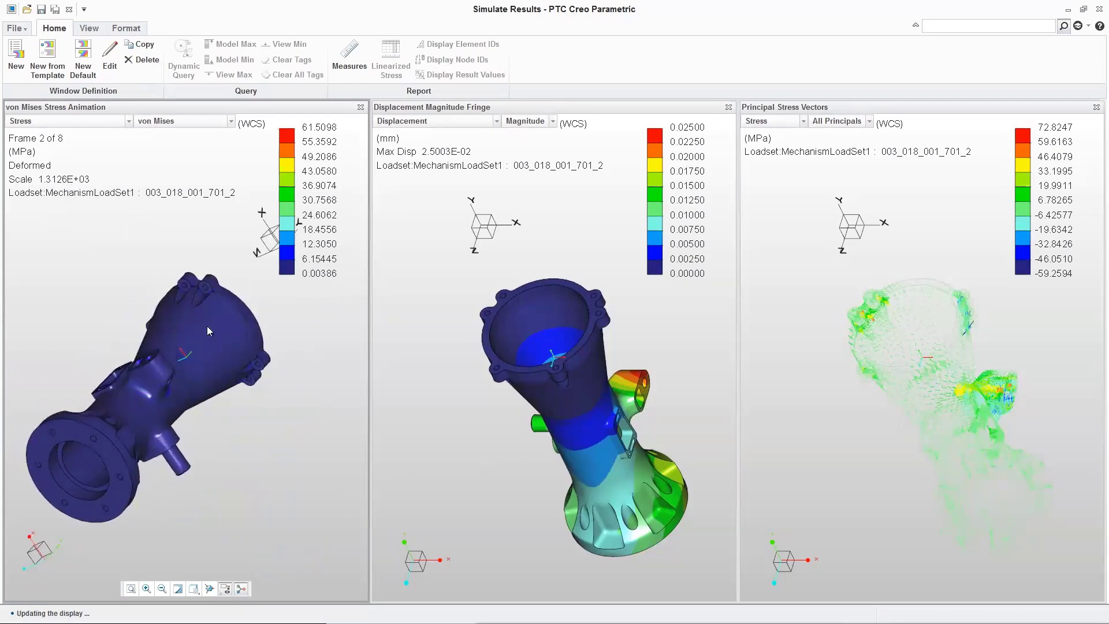
{"action": "left_click", "coordinate": [1100, 11]}
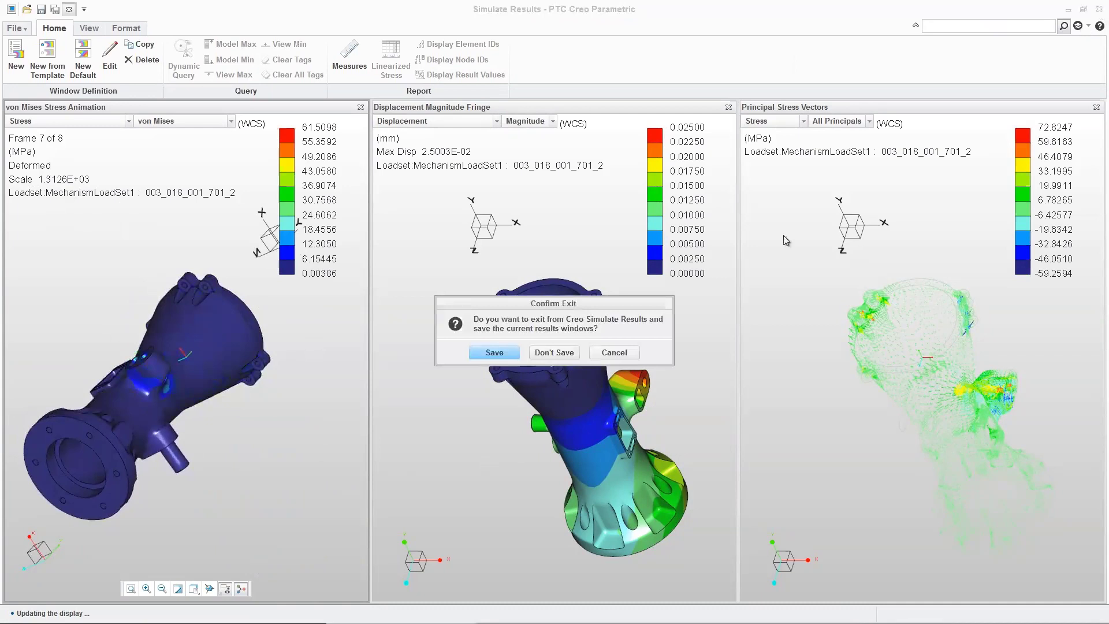
{"action": "left_click", "coordinate": [553, 352]}
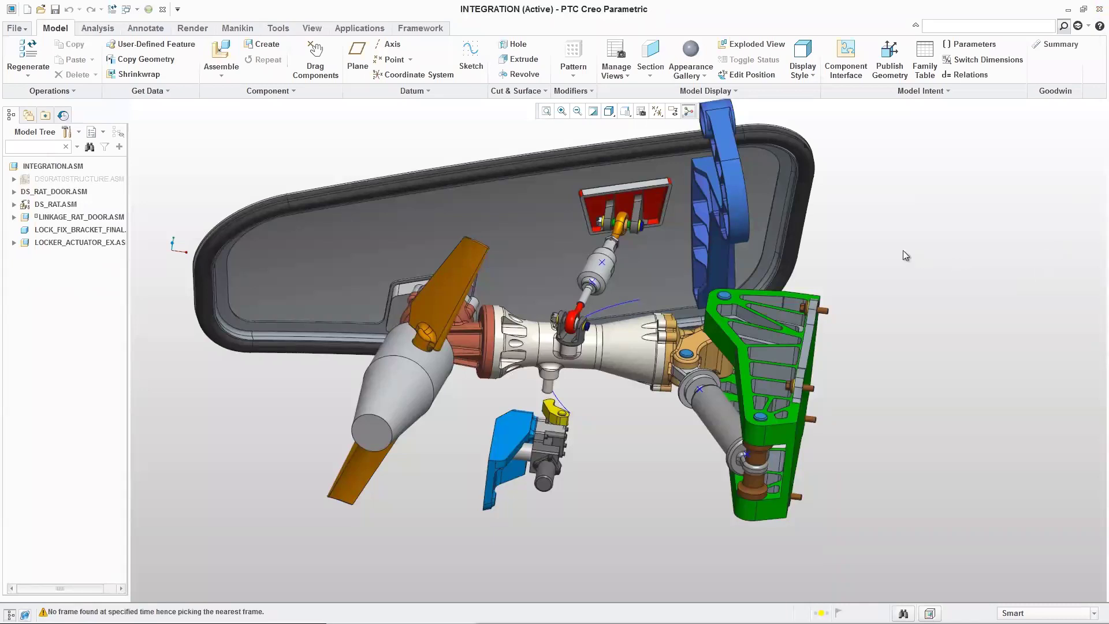
{"action": "middle_click_drag", "start_coordinate": [907, 382], "coordinate": [926, 392]}
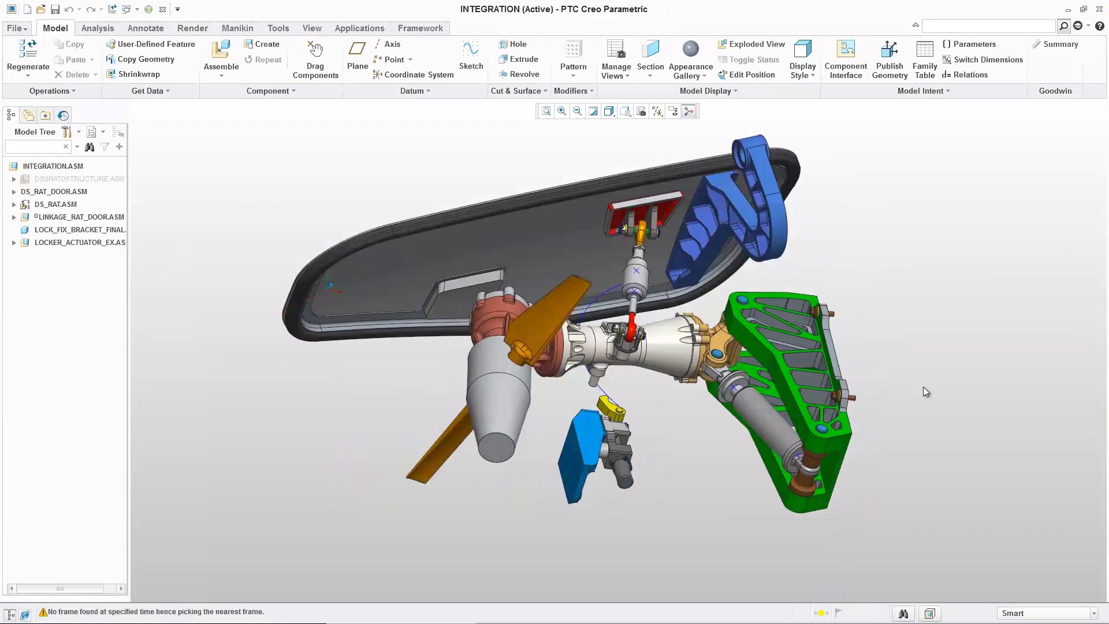